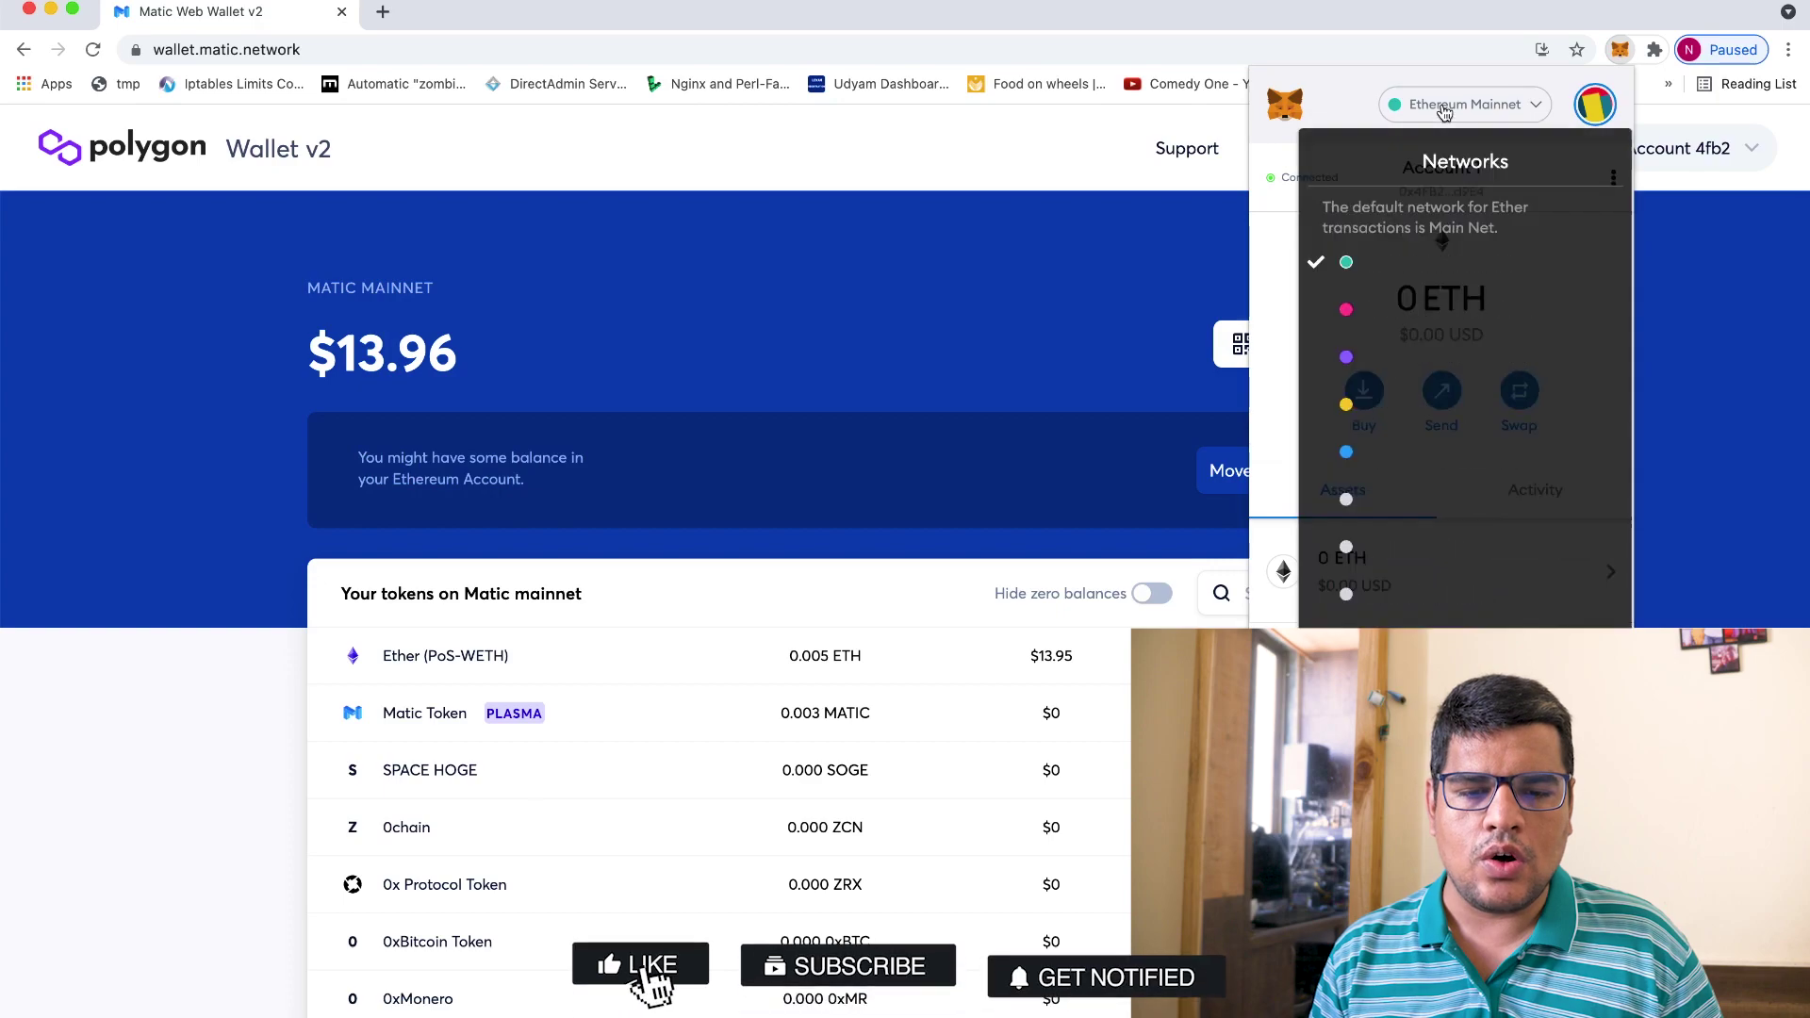
- Switch the MetaMask network to Matic Mainnet and check the account's MATIC balance
left_click(1508, 497)
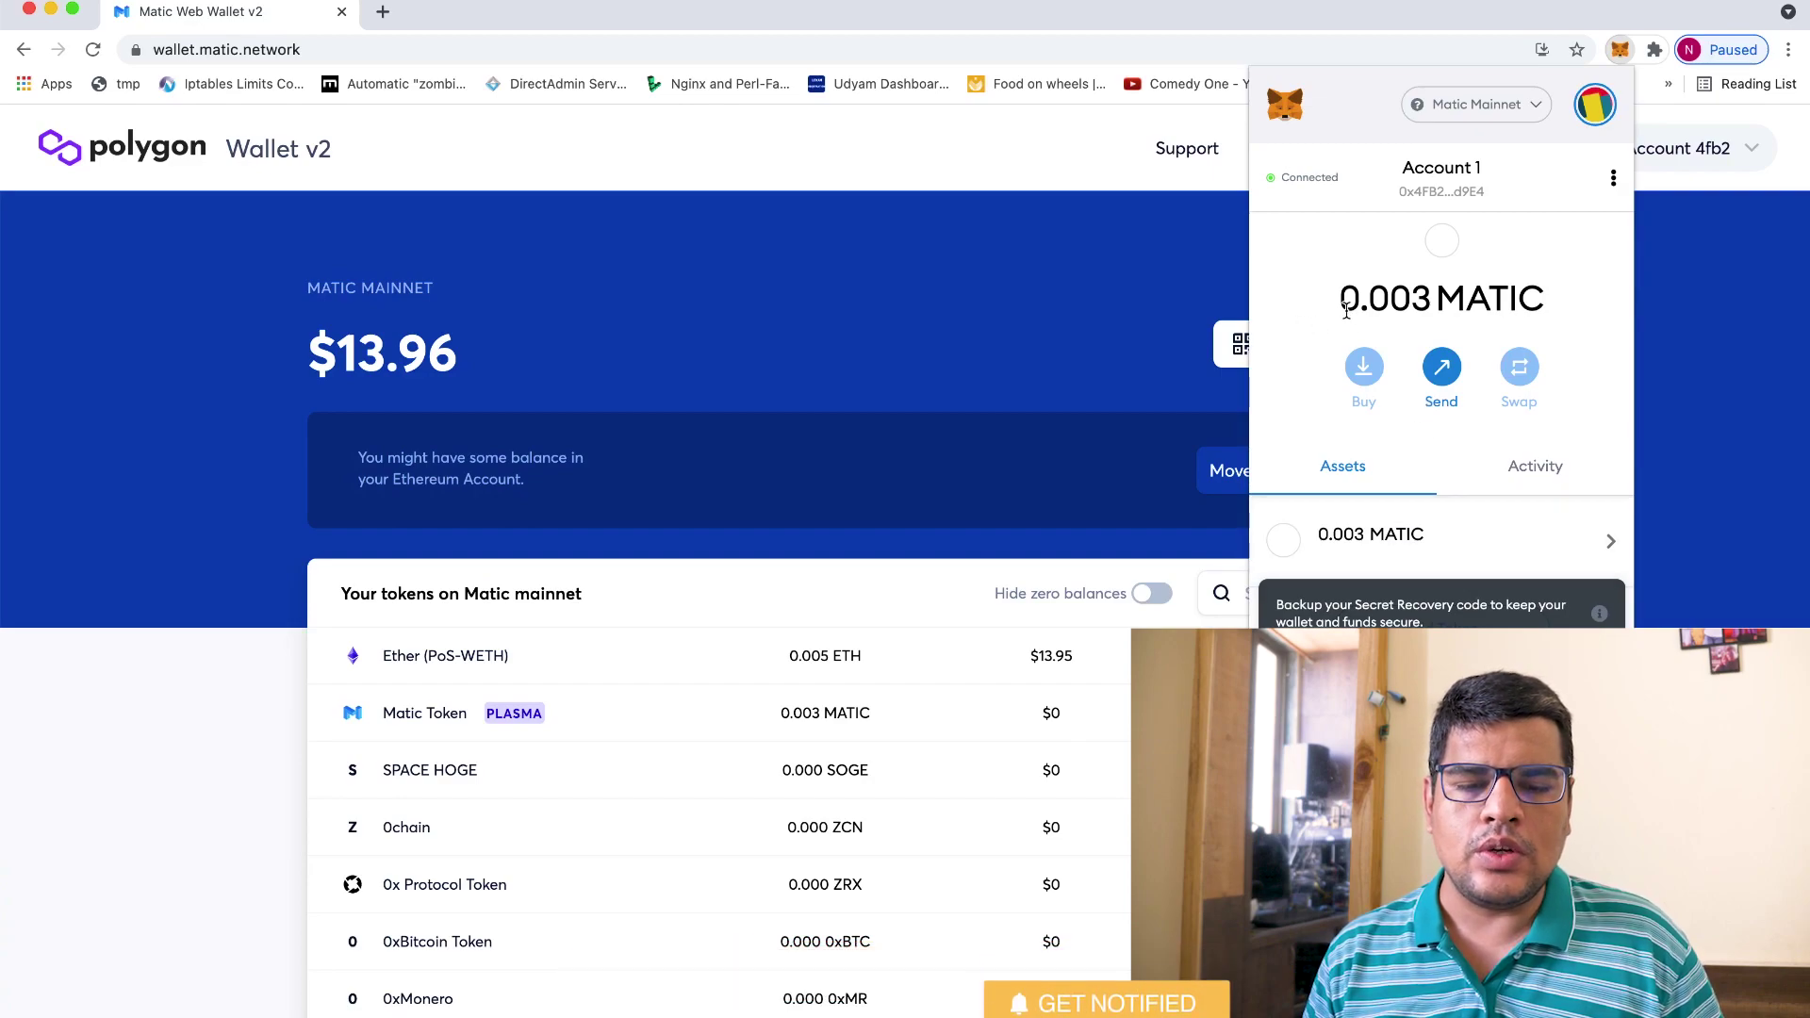
left_click_drag(1339, 298, 1511, 299)
left_click(1510, 301)
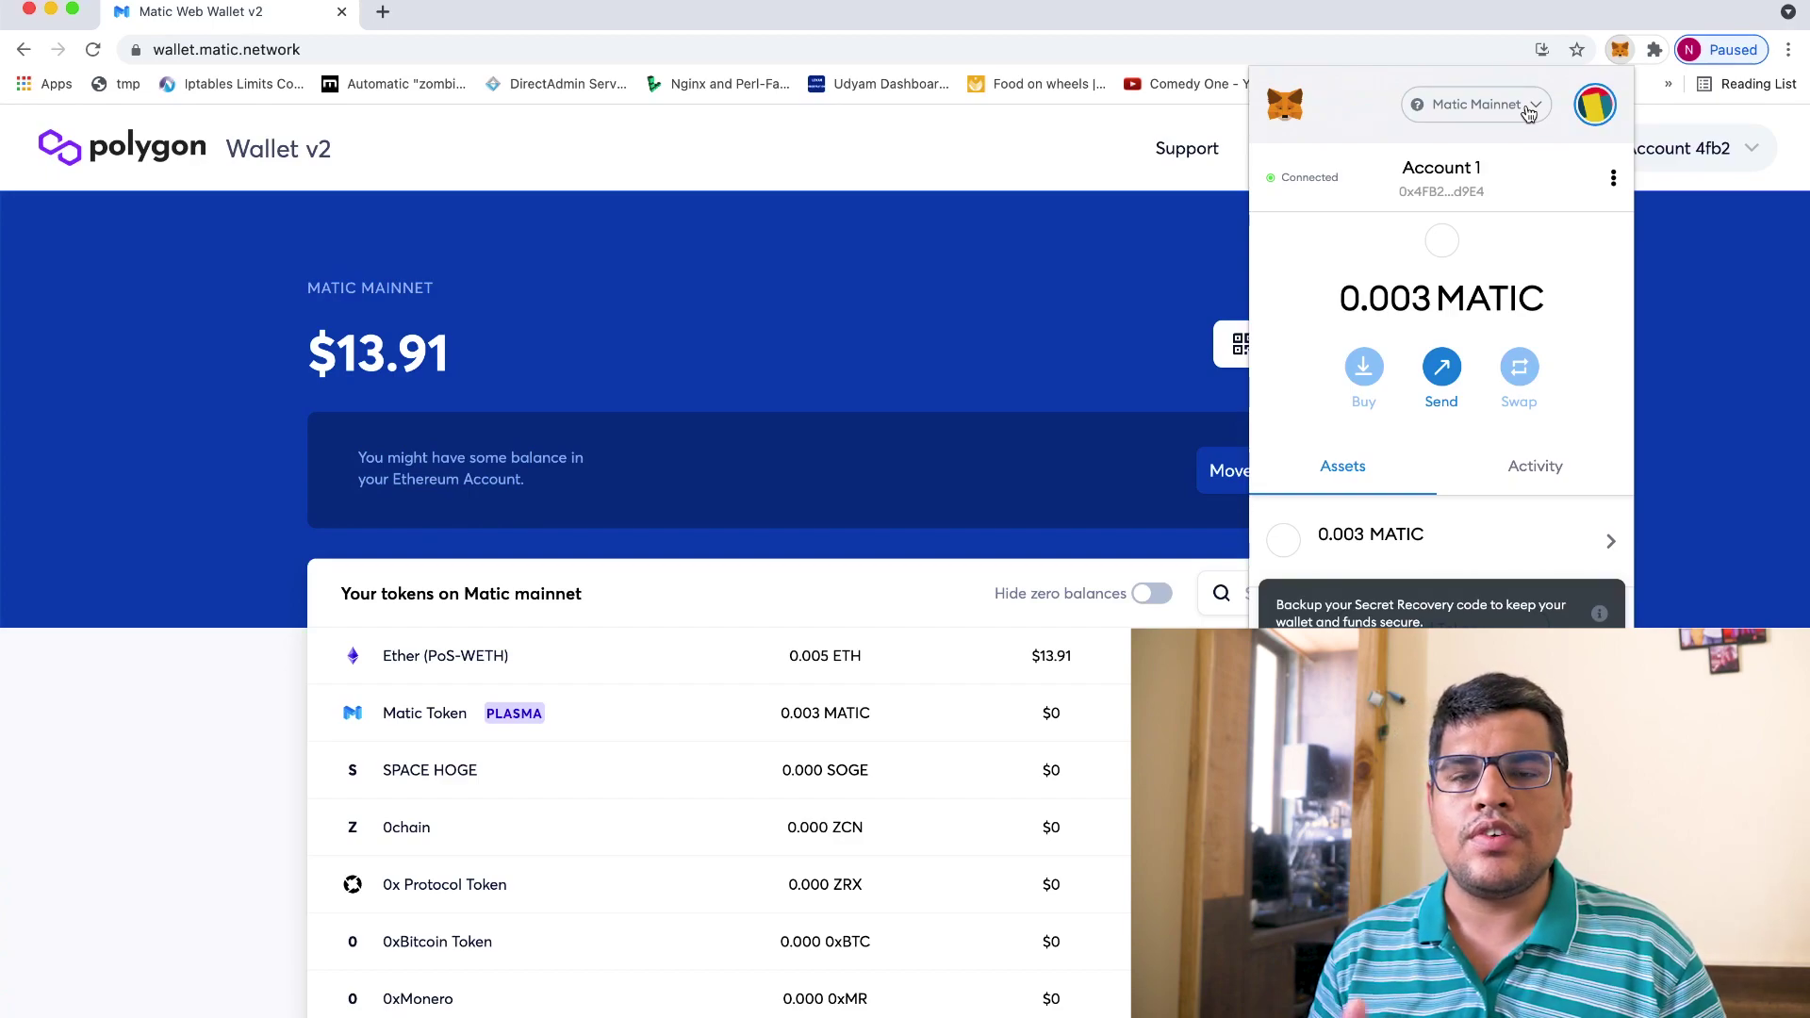
- Set the MetaMask network back to Ethereum Mainnet and close the extension window
left_click(1529, 113)
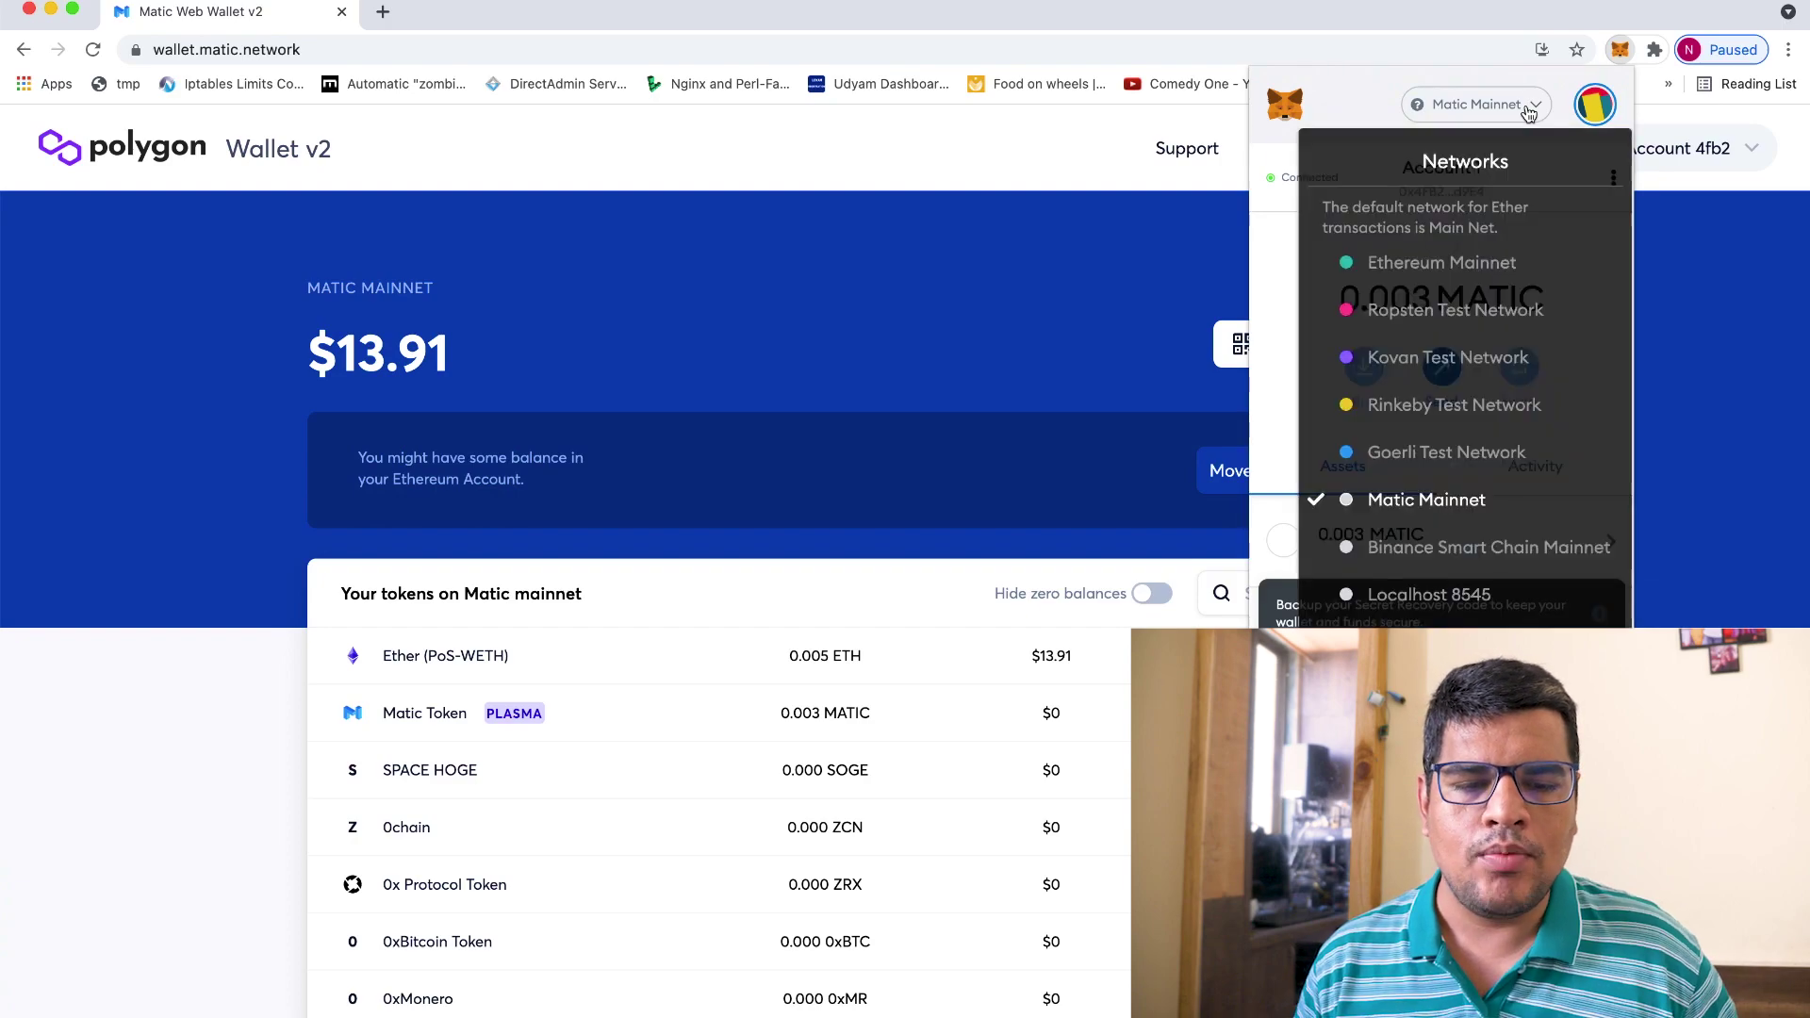
left_click(1430, 266)
left_click(978, 276)
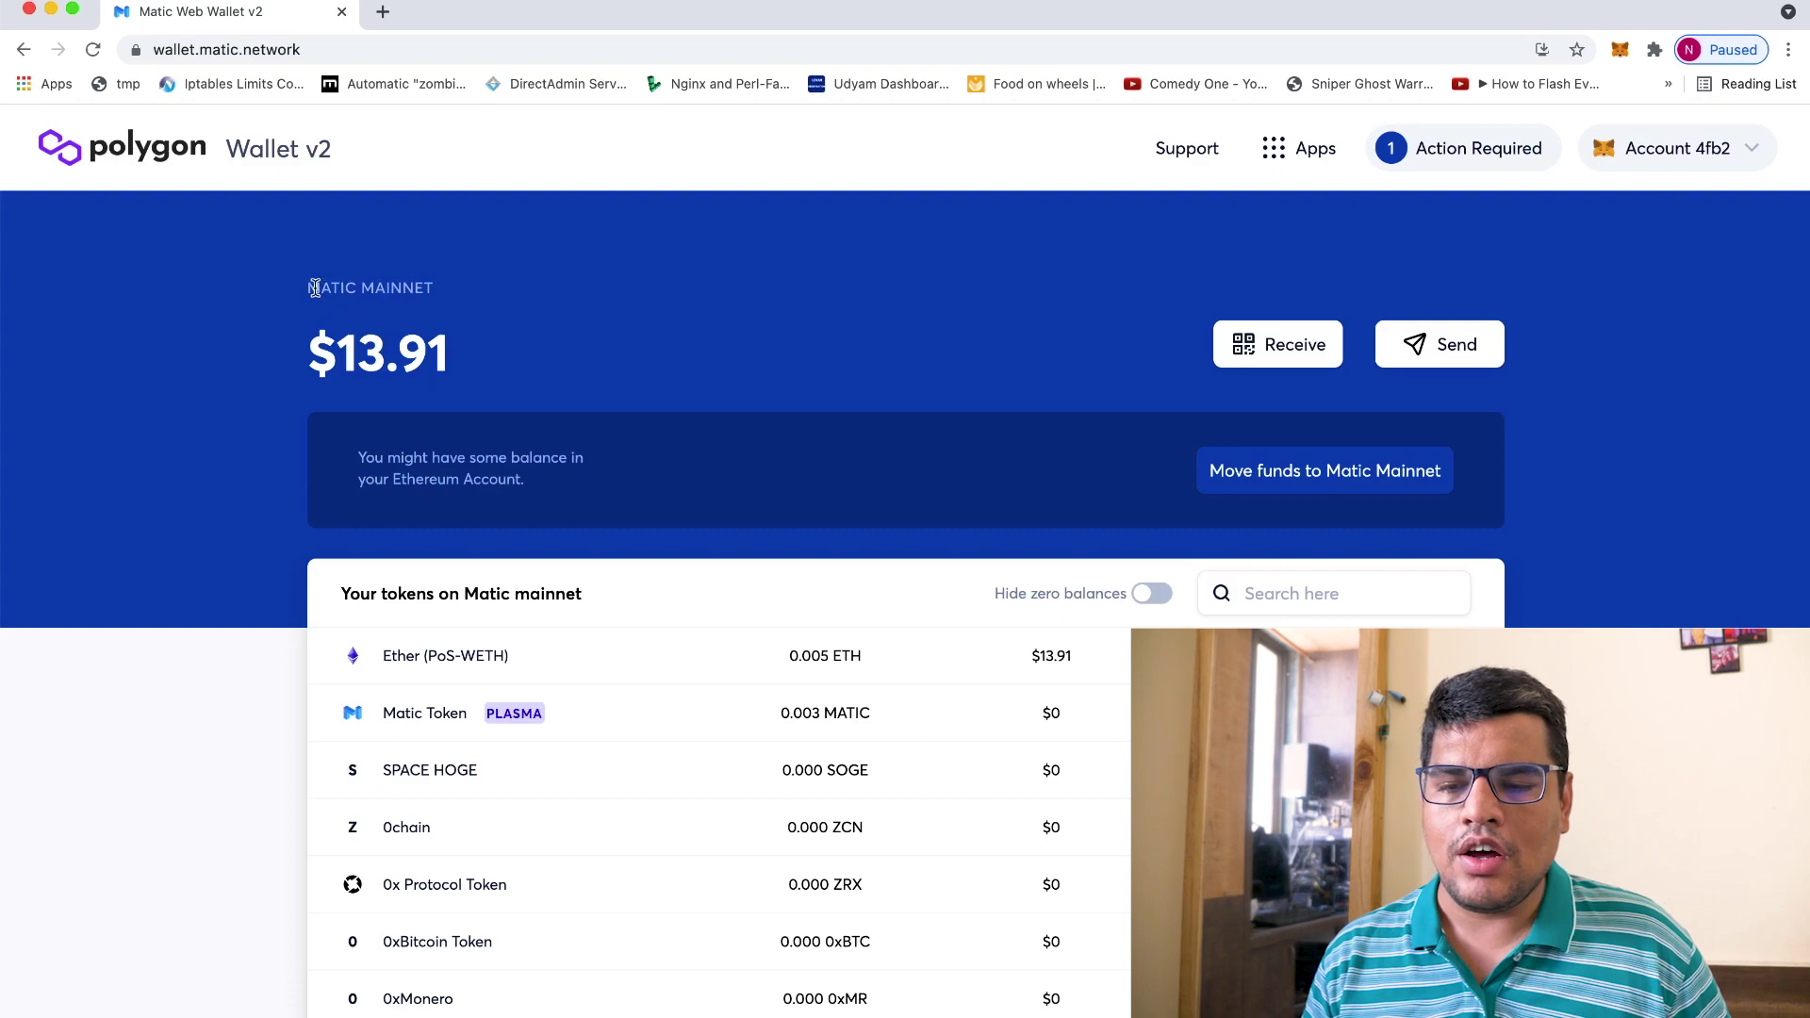
- Compare the Matic Mainnet total in the Polygon wallet with the Ethereum Mainnet balance in MetaMask
left_click_drag(321, 288, 307, 288)
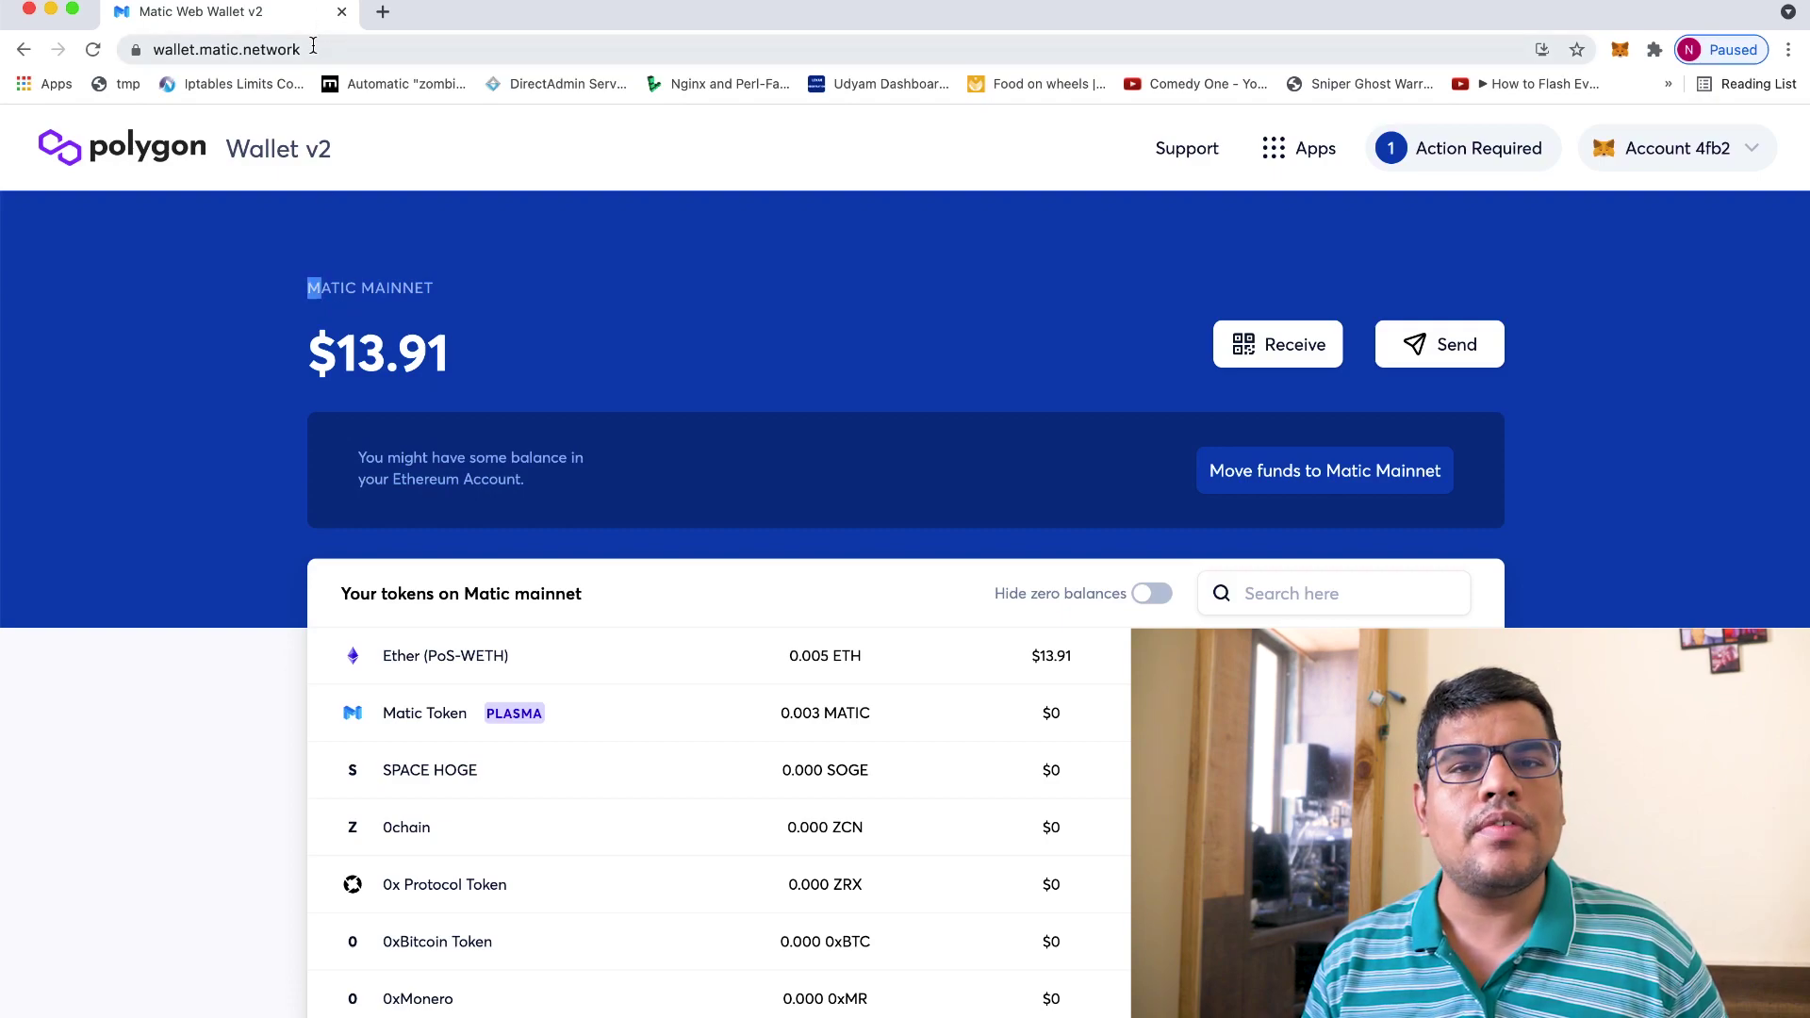
double_click(323, 49)
left_click(342, 291)
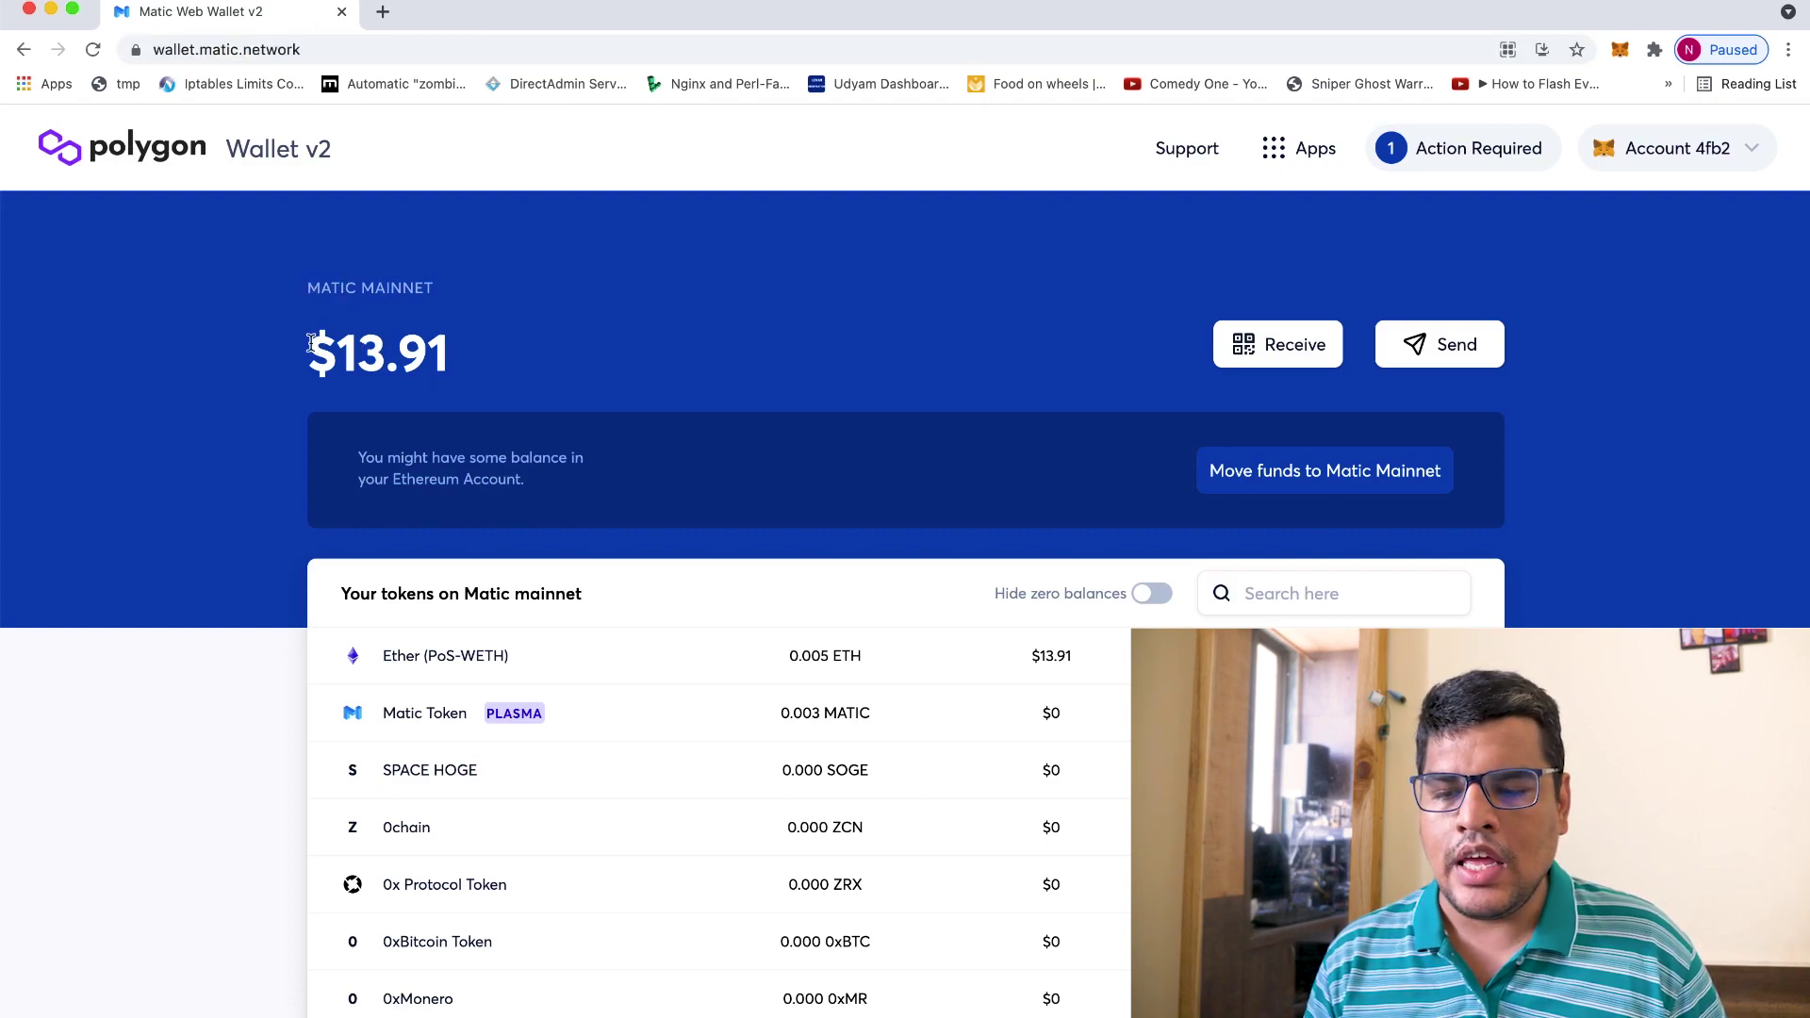
left_click_drag(311, 344, 471, 349)
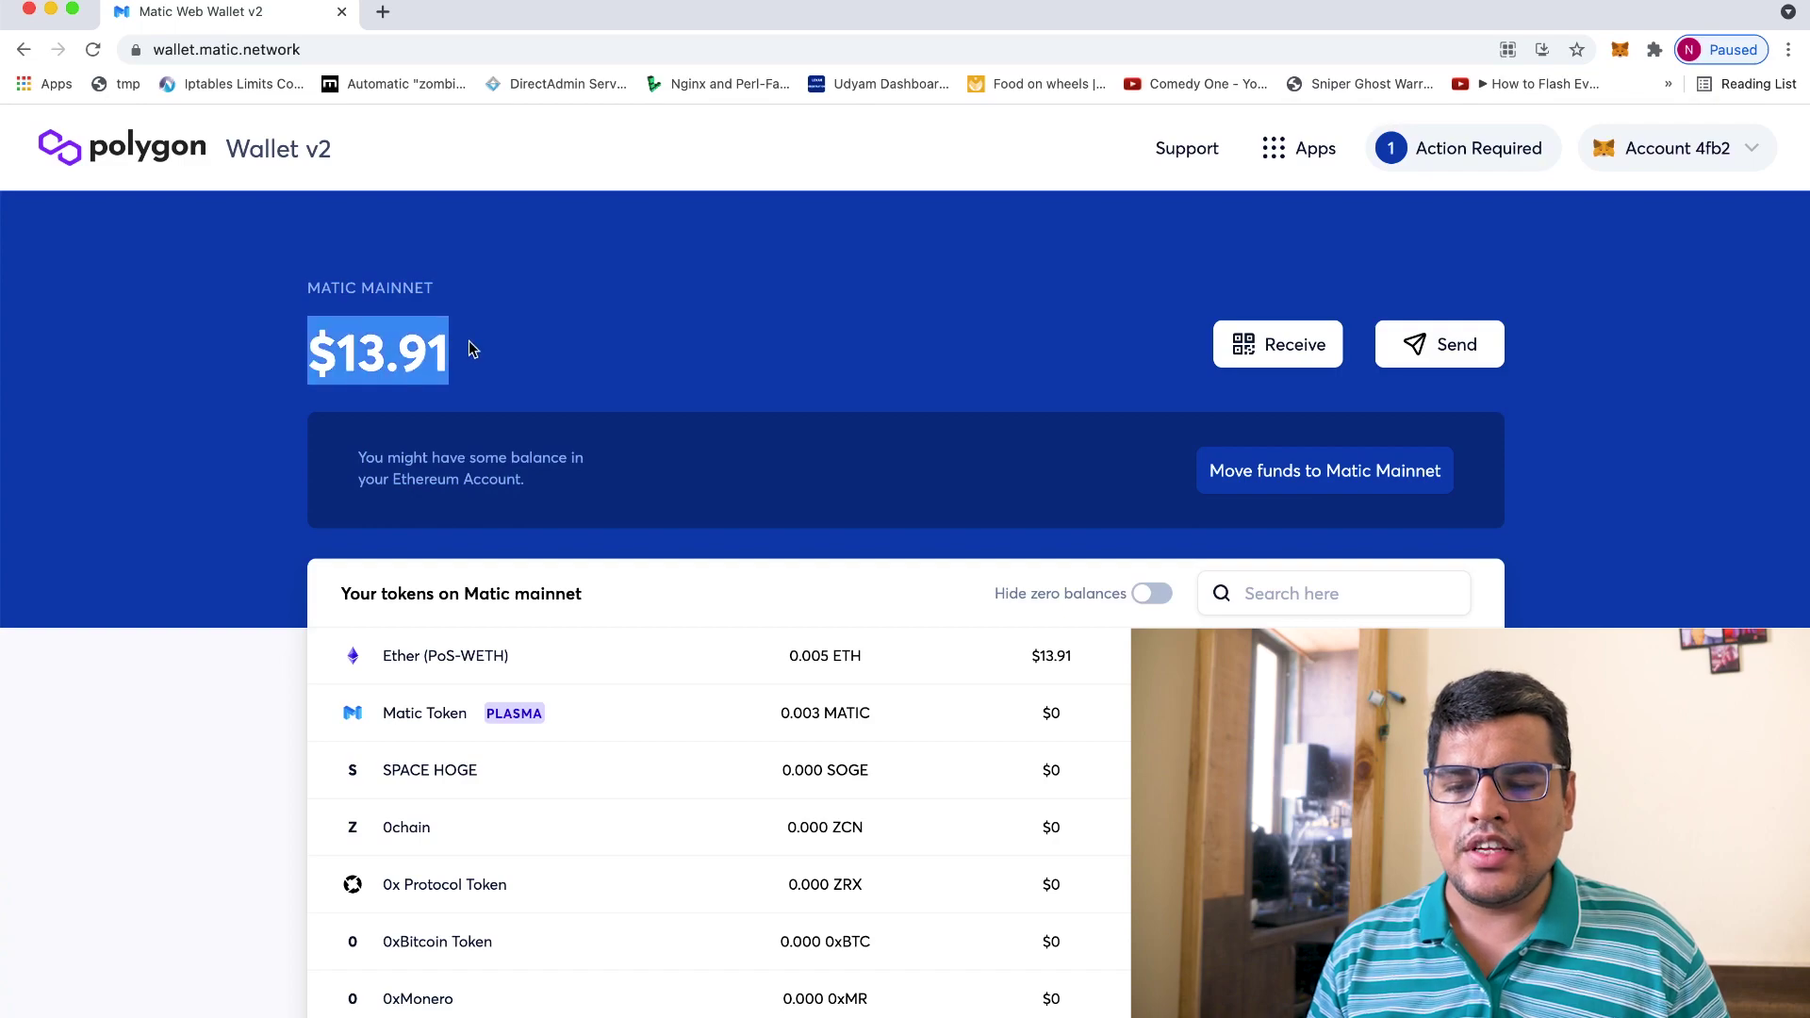
left_click(518, 398)
left_click(1619, 49)
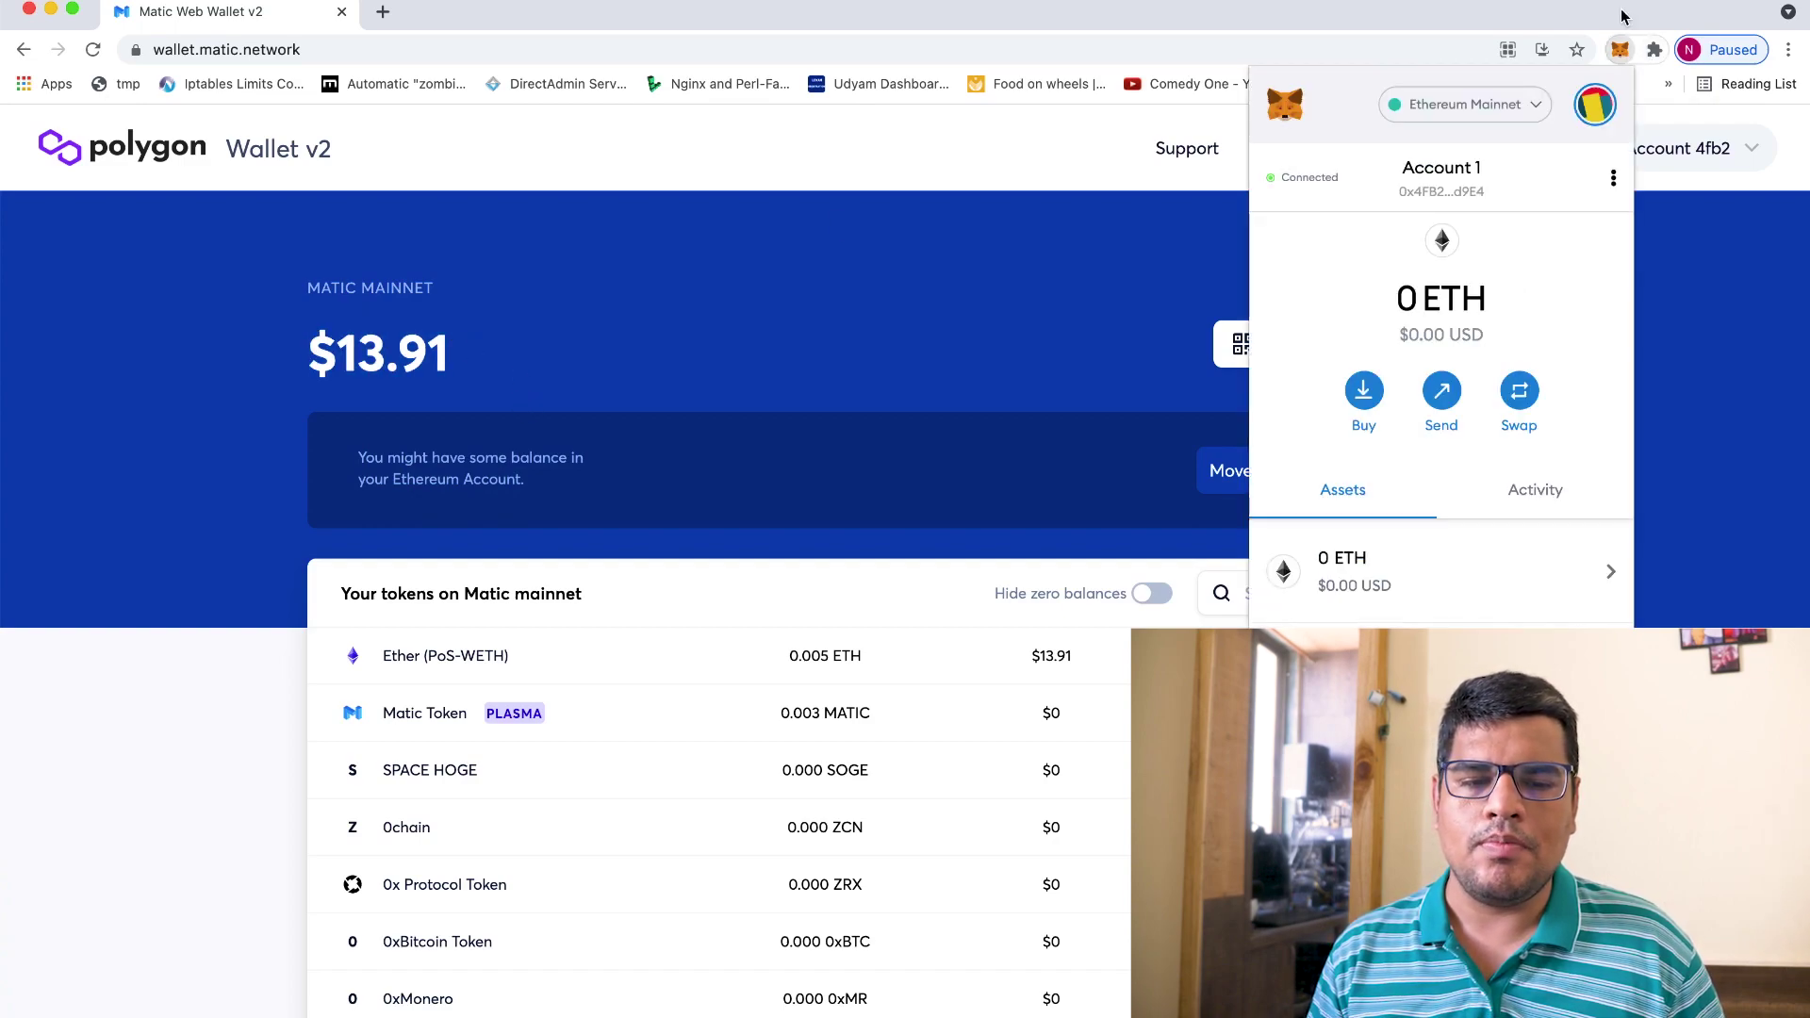
left_click(998, 263)
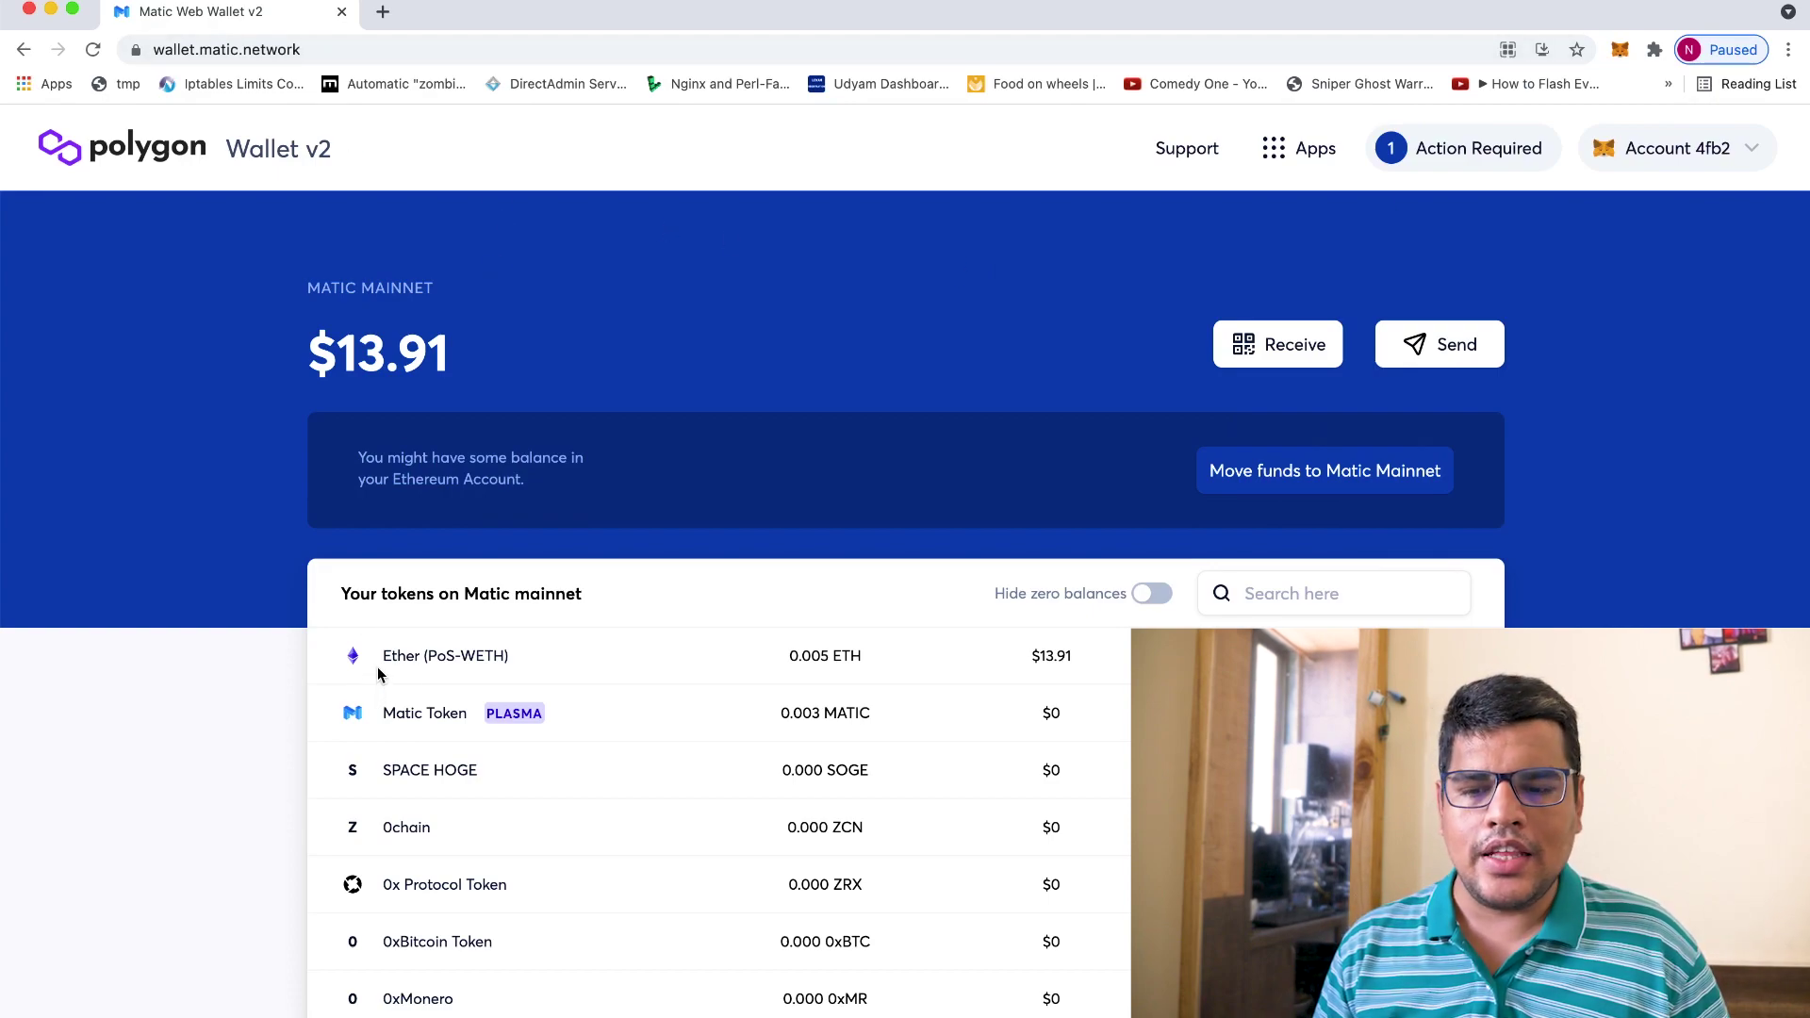
- Examine the Ether (PoS-WETH) entry in the Matic mainnet token list, including its token amount and dollar value
left_click_drag(377, 665, 462, 661)
left_click(466, 659)
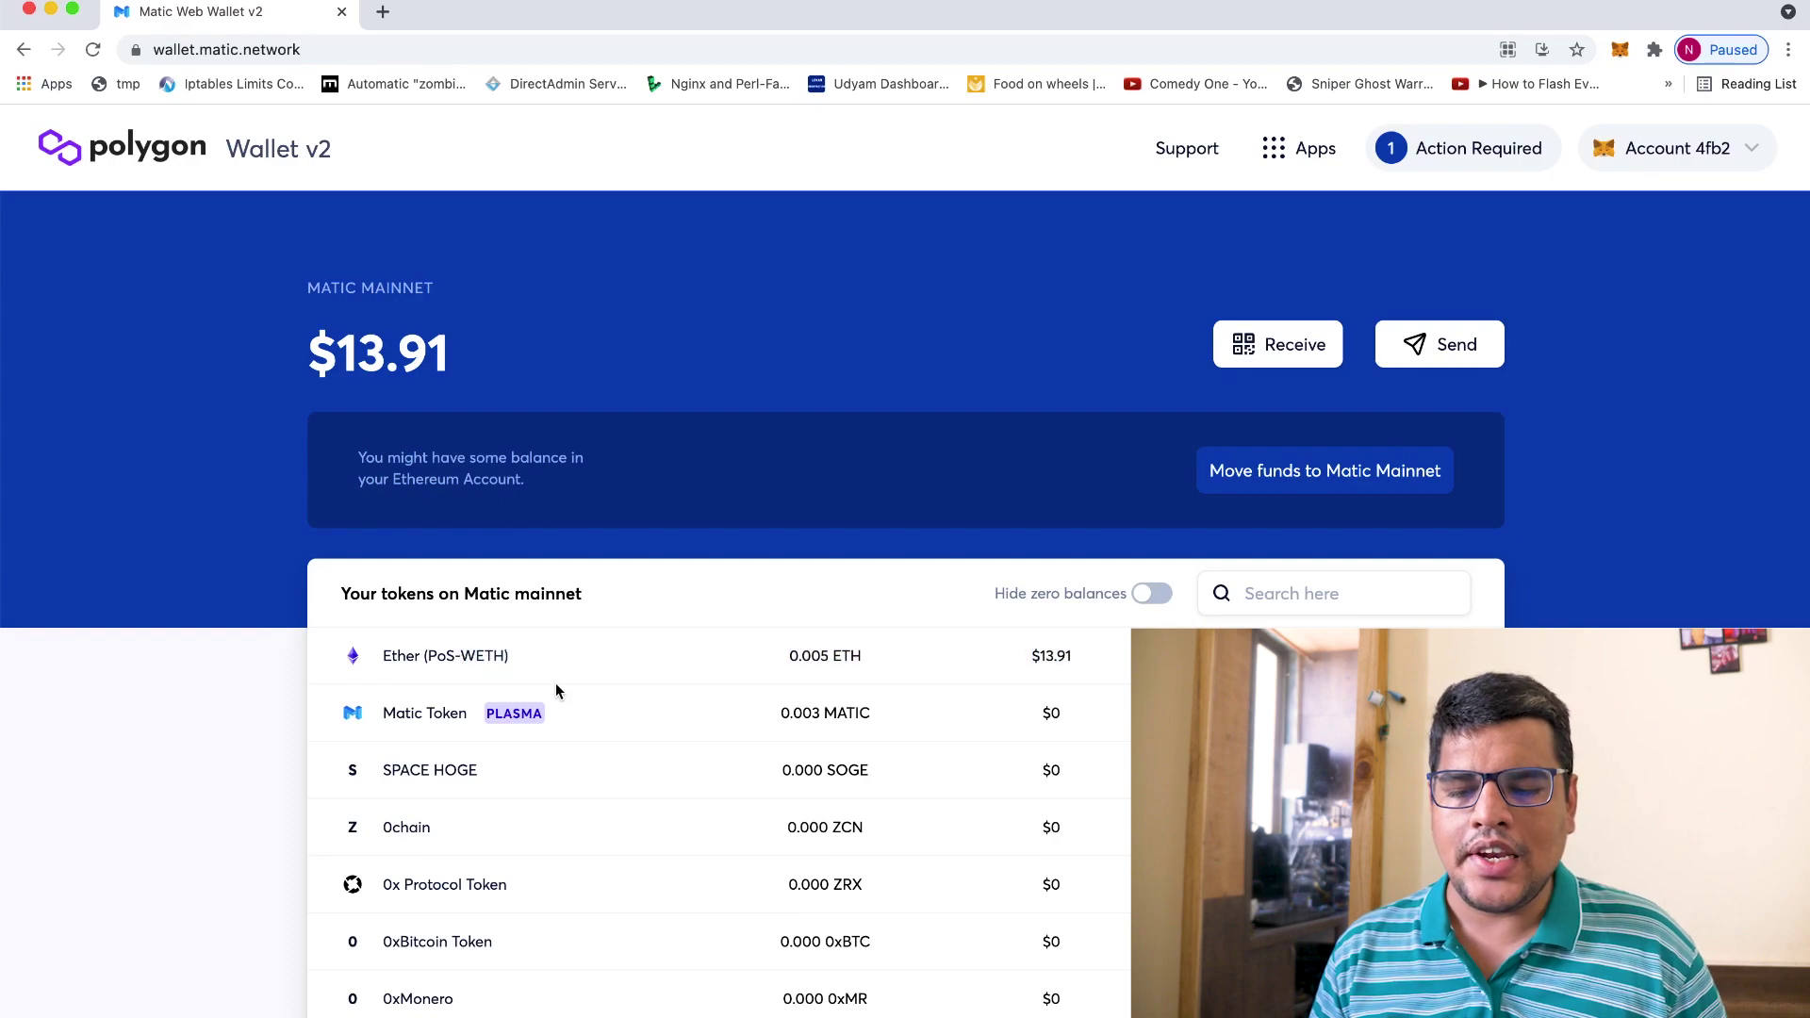
left_click_drag(508, 658, 370, 655)
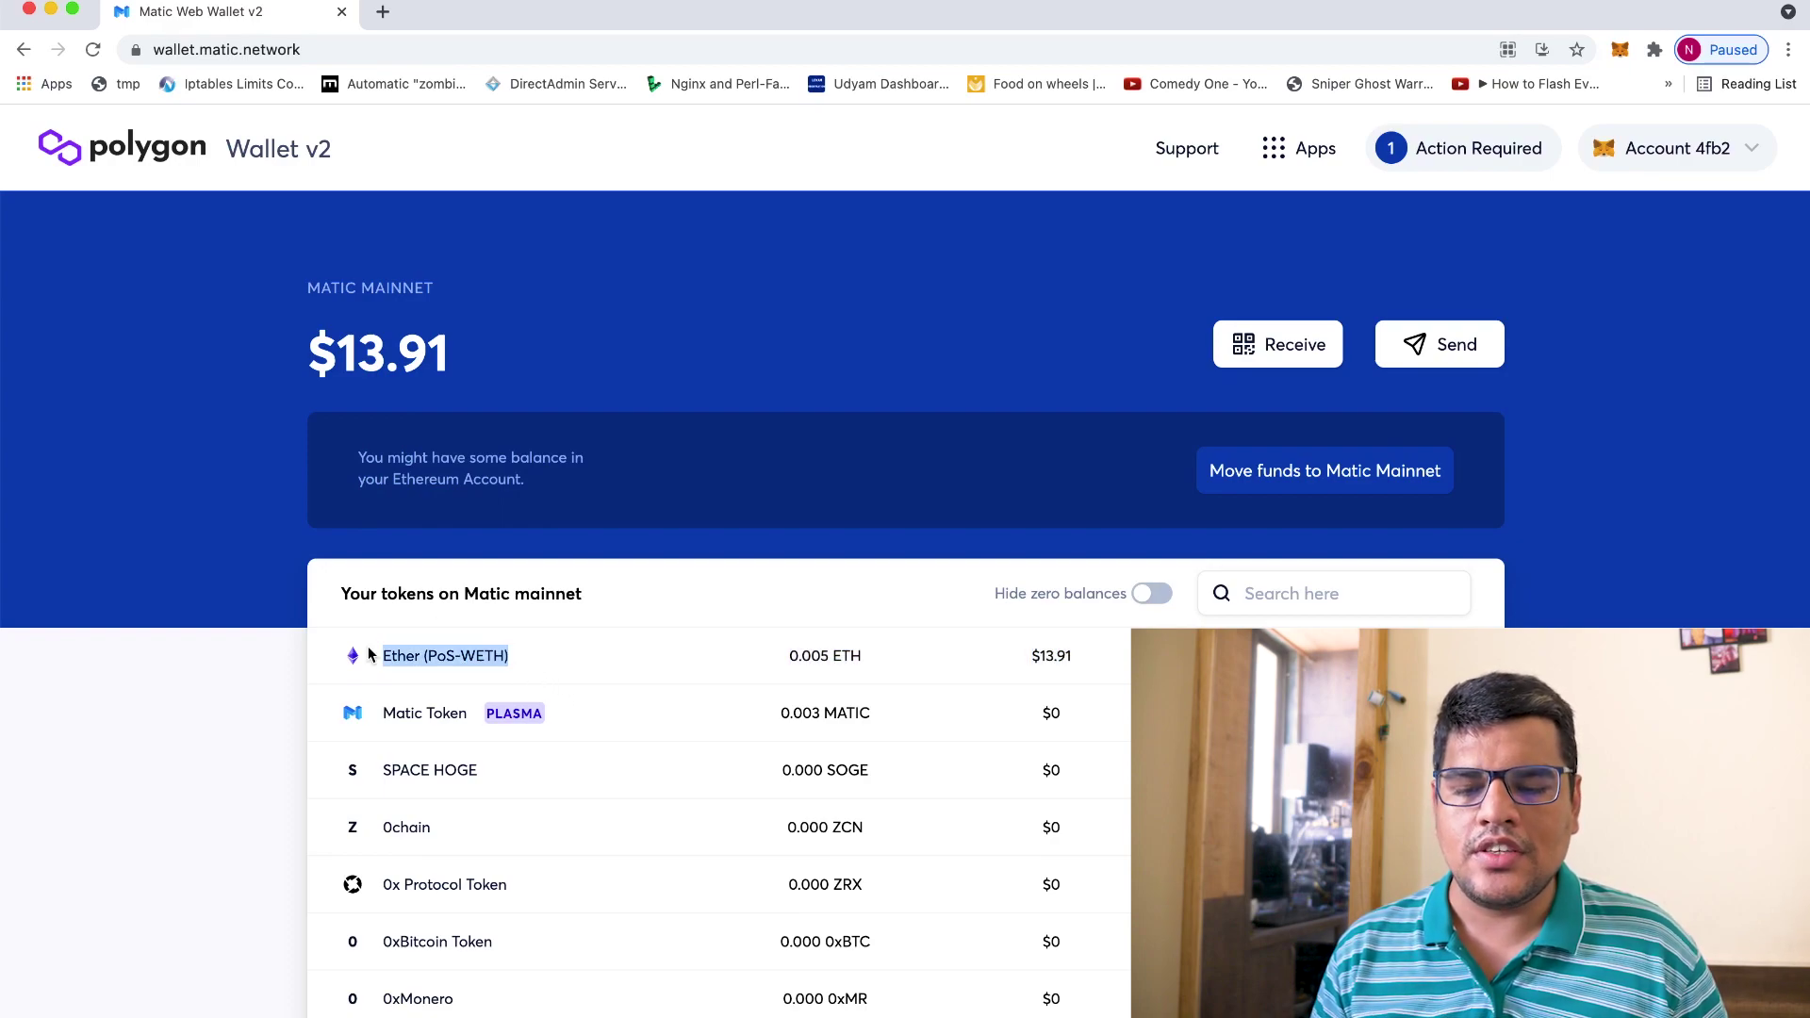
left_click(369, 655)
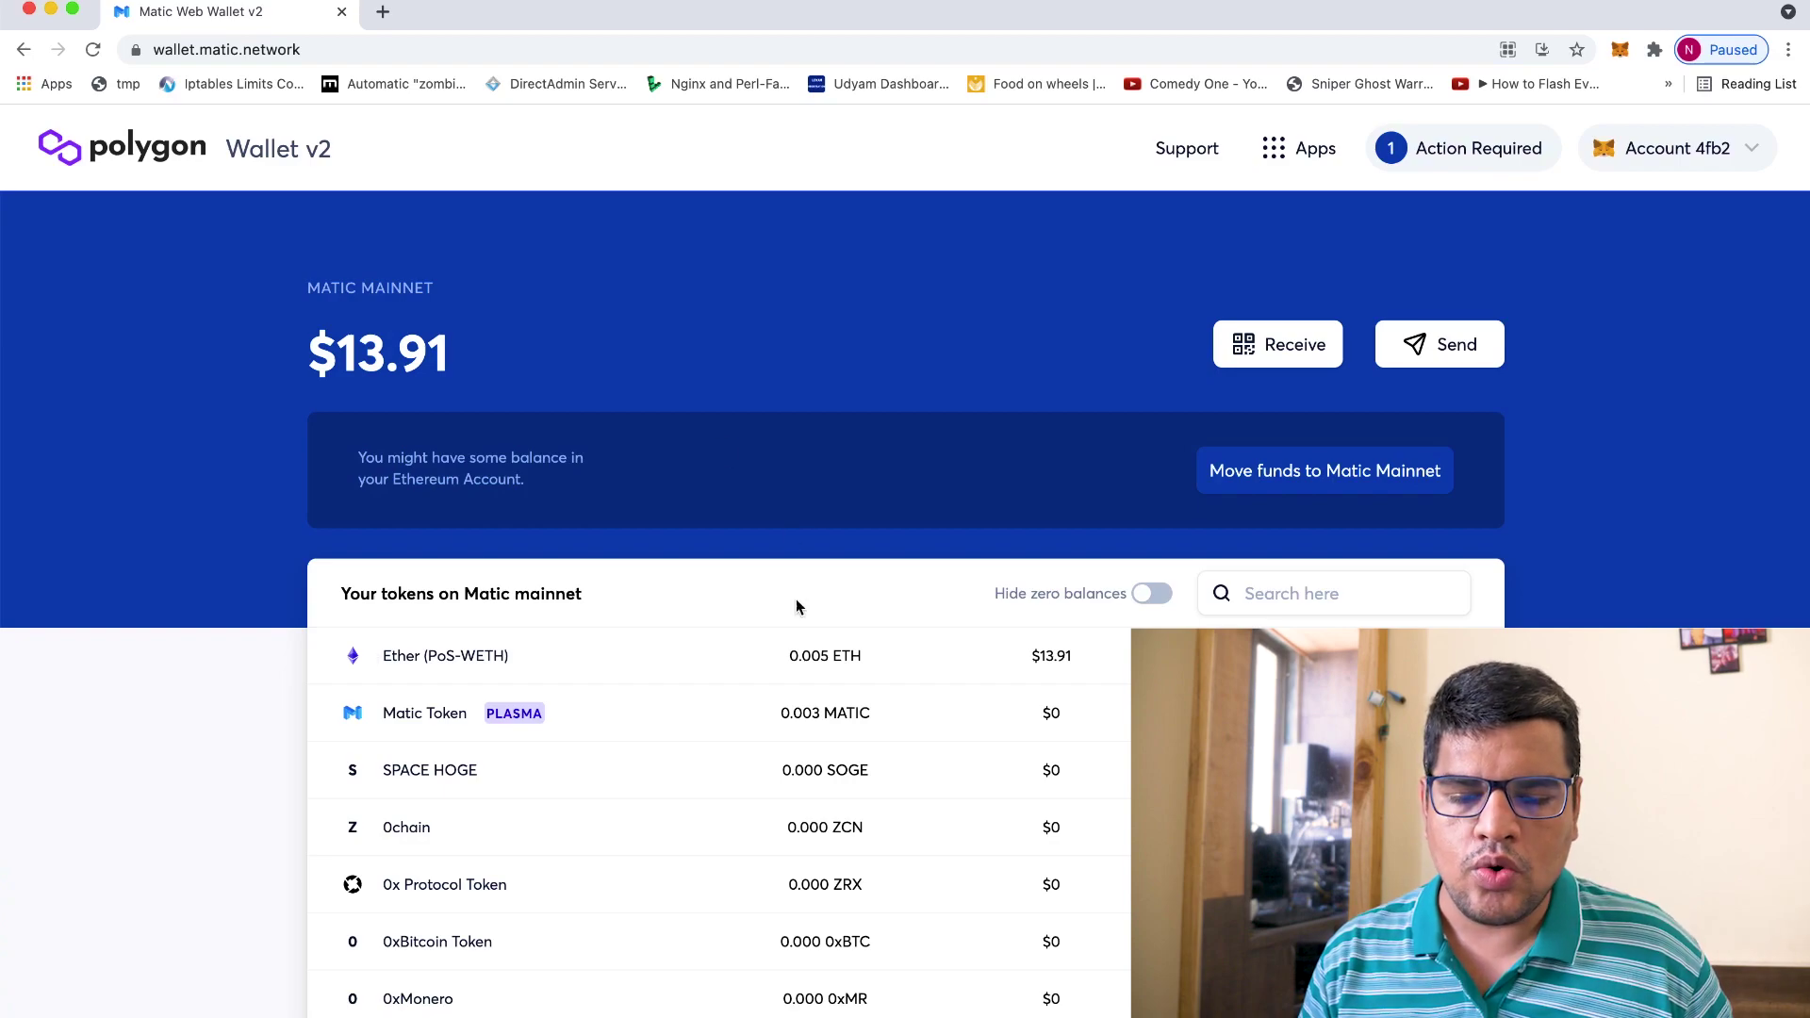
mouse_move(784, 712)
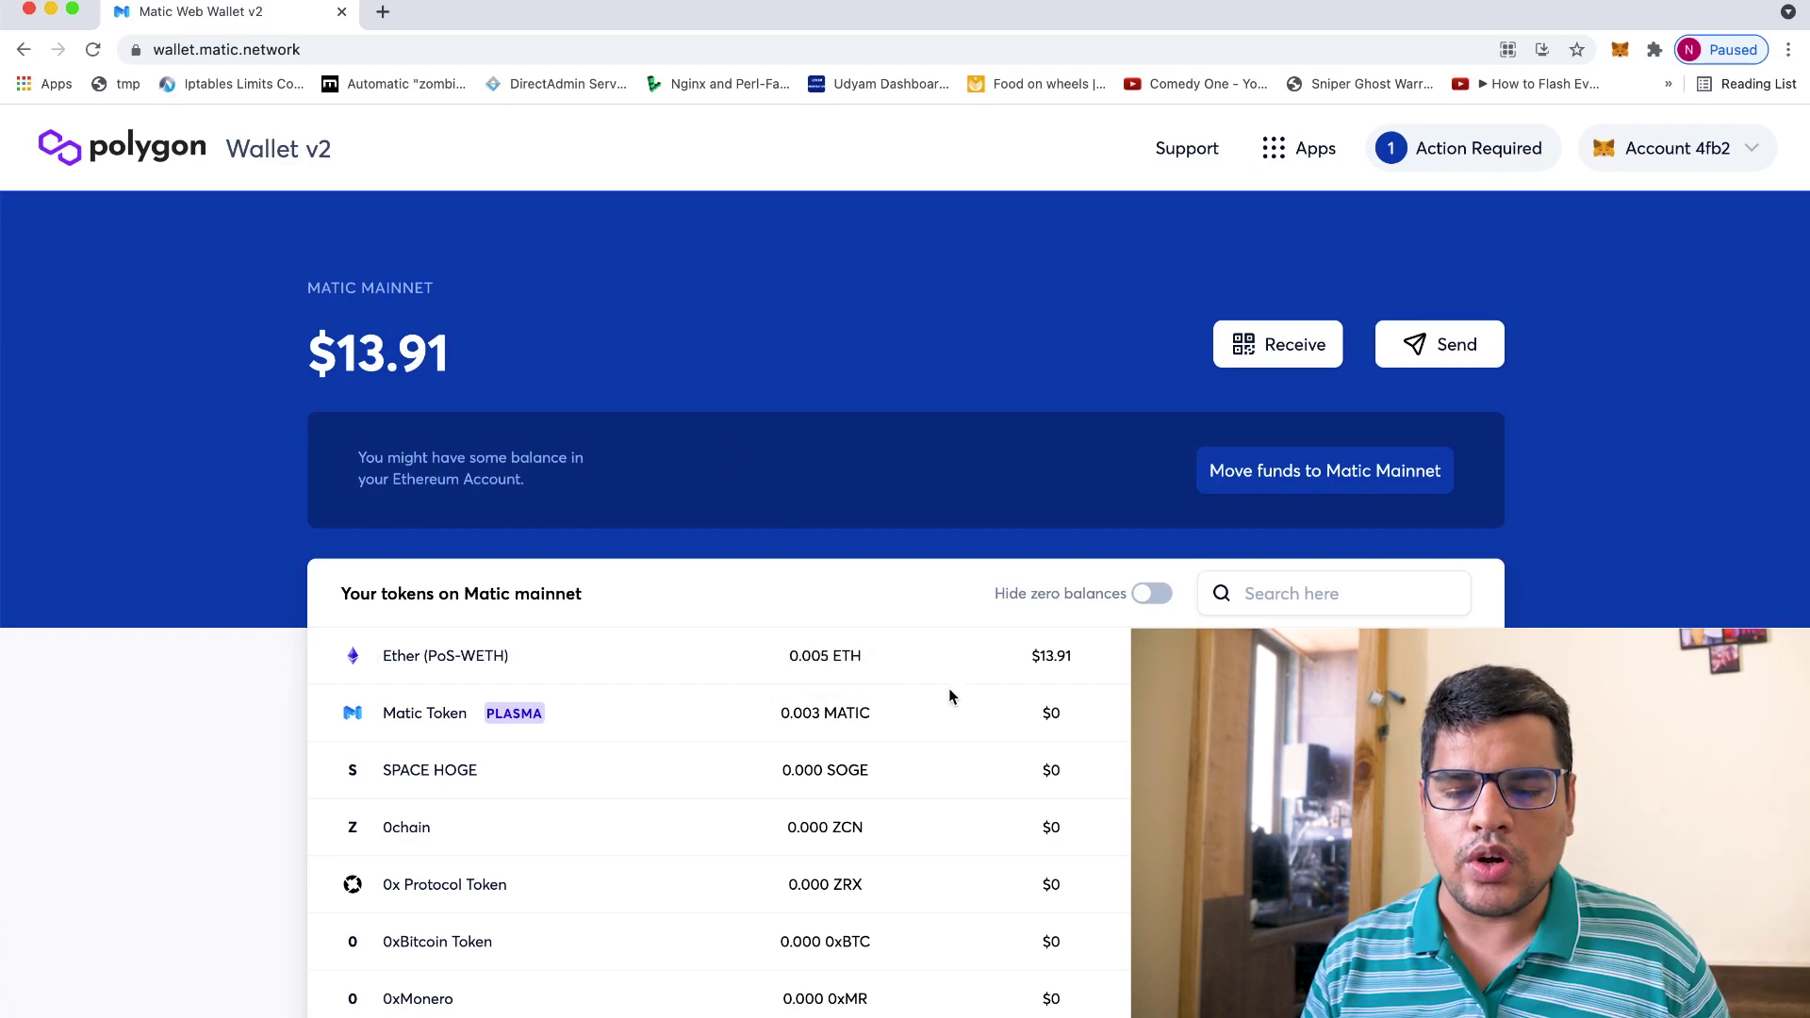
mouse_move(781, 657)
left_click_drag(781, 657, 865, 669)
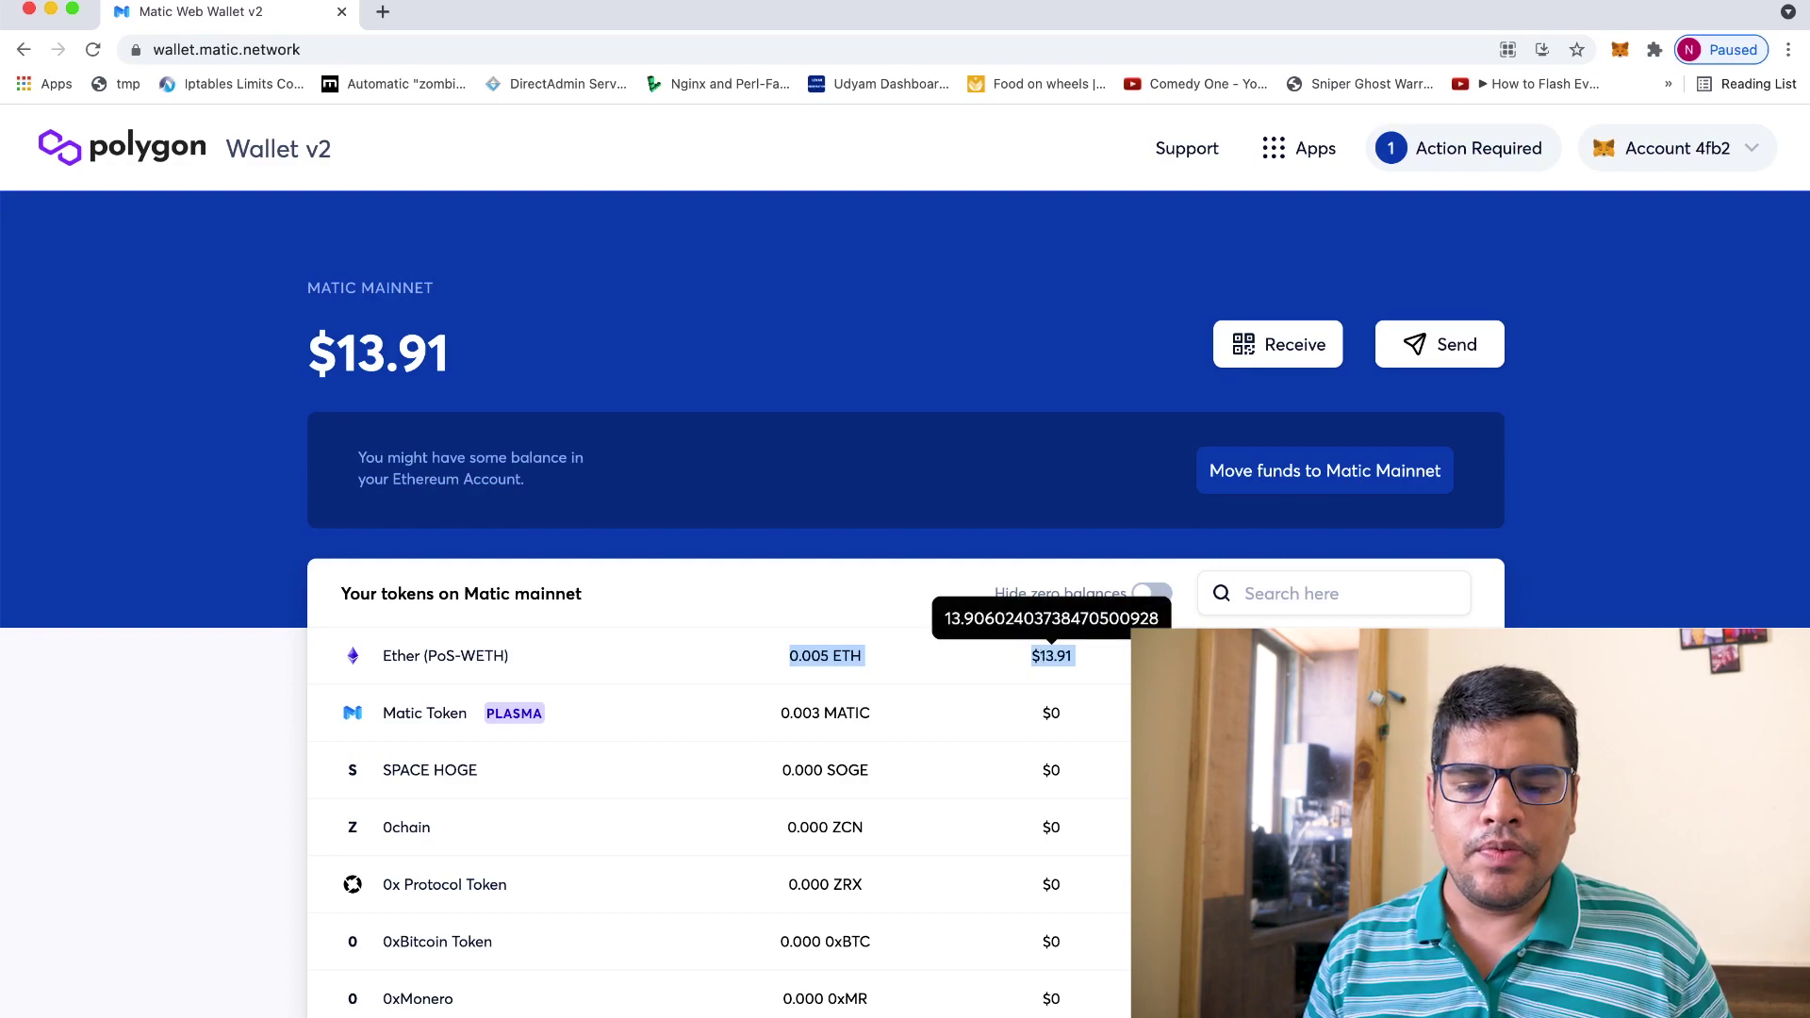
left_click(1052, 658)
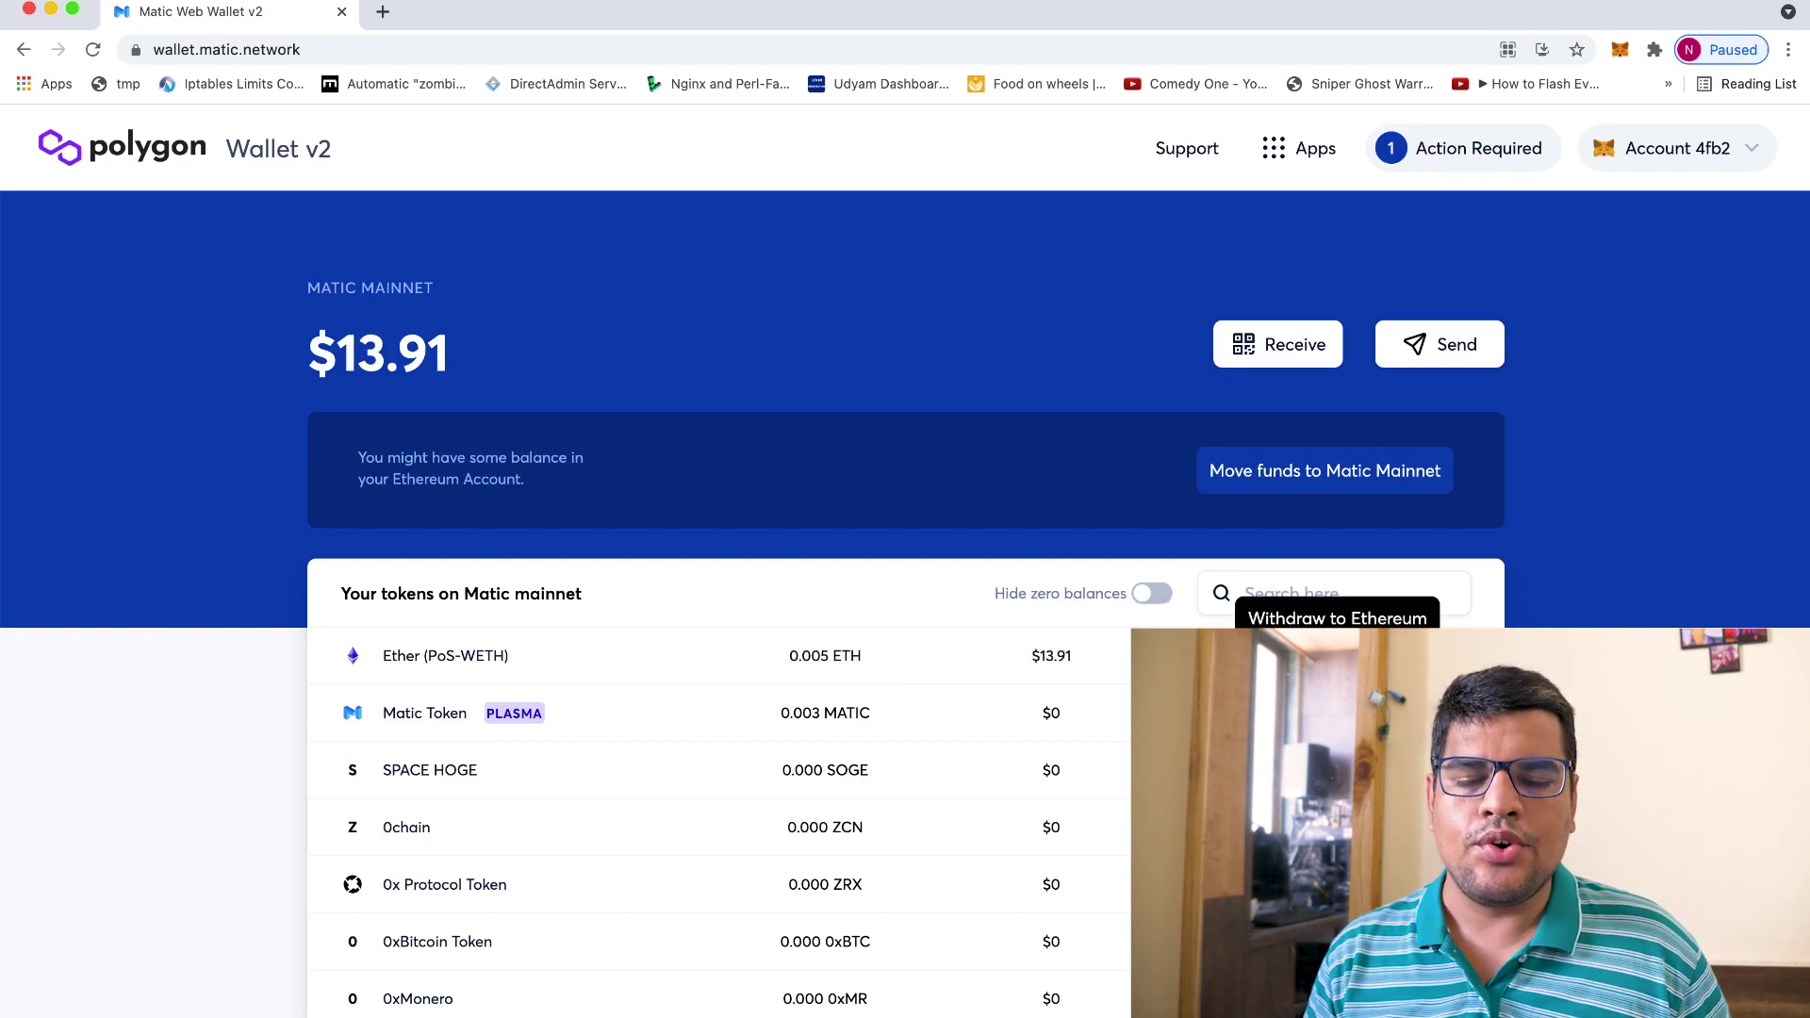
- Open the Ether (PoS-WETH) withdrawal to Ethereum, enter the maximum amount, and view the available transfer modes before dismissing them
left_click(1338, 650)
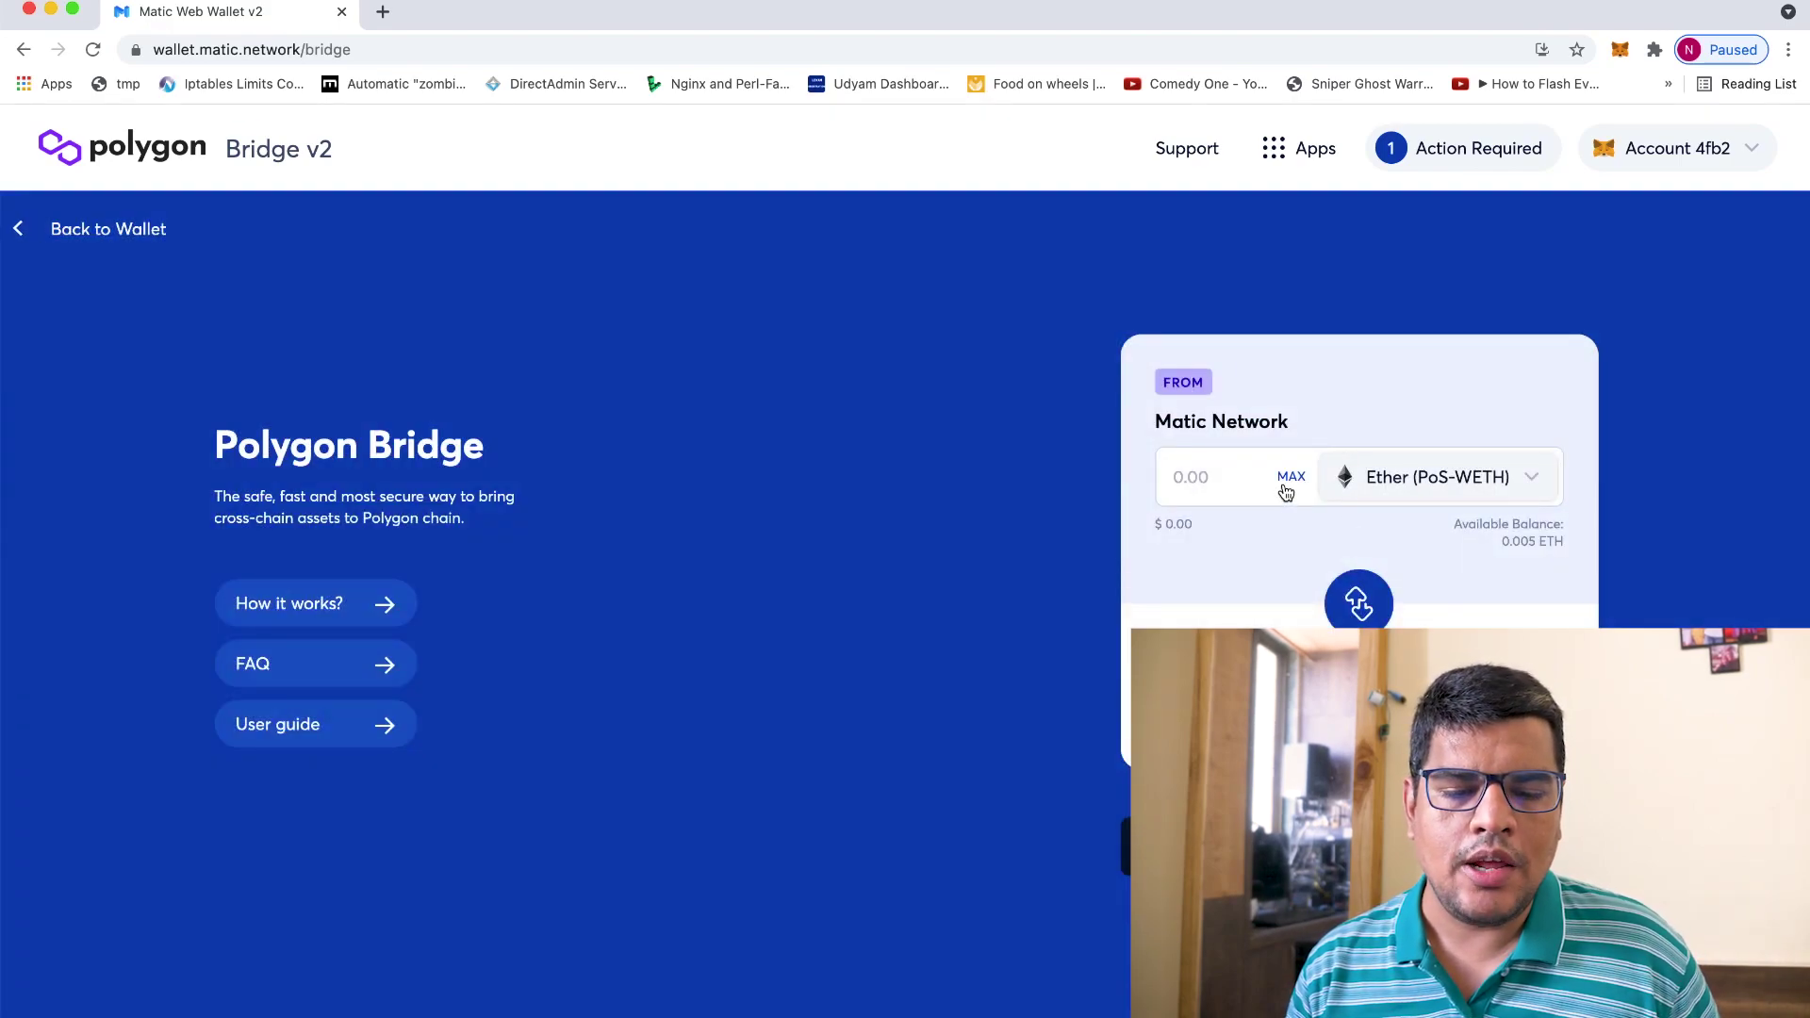
left_click(1287, 478)
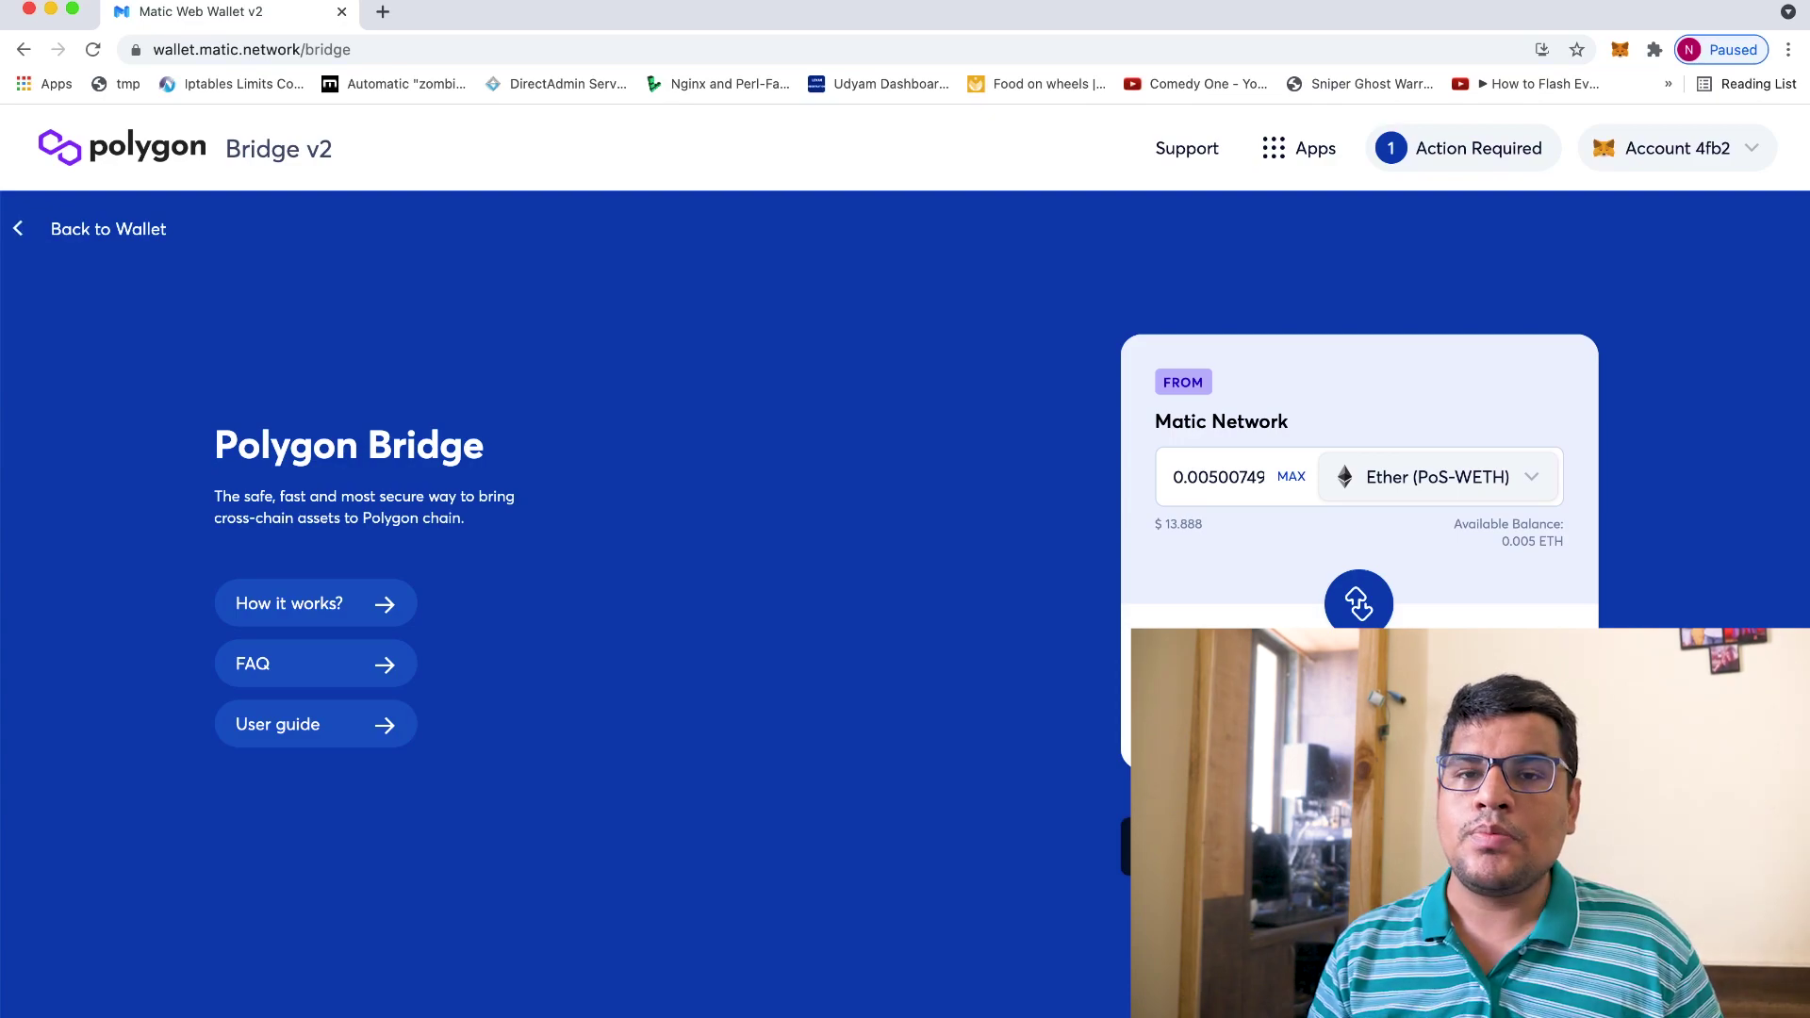
left_click(1358, 846)
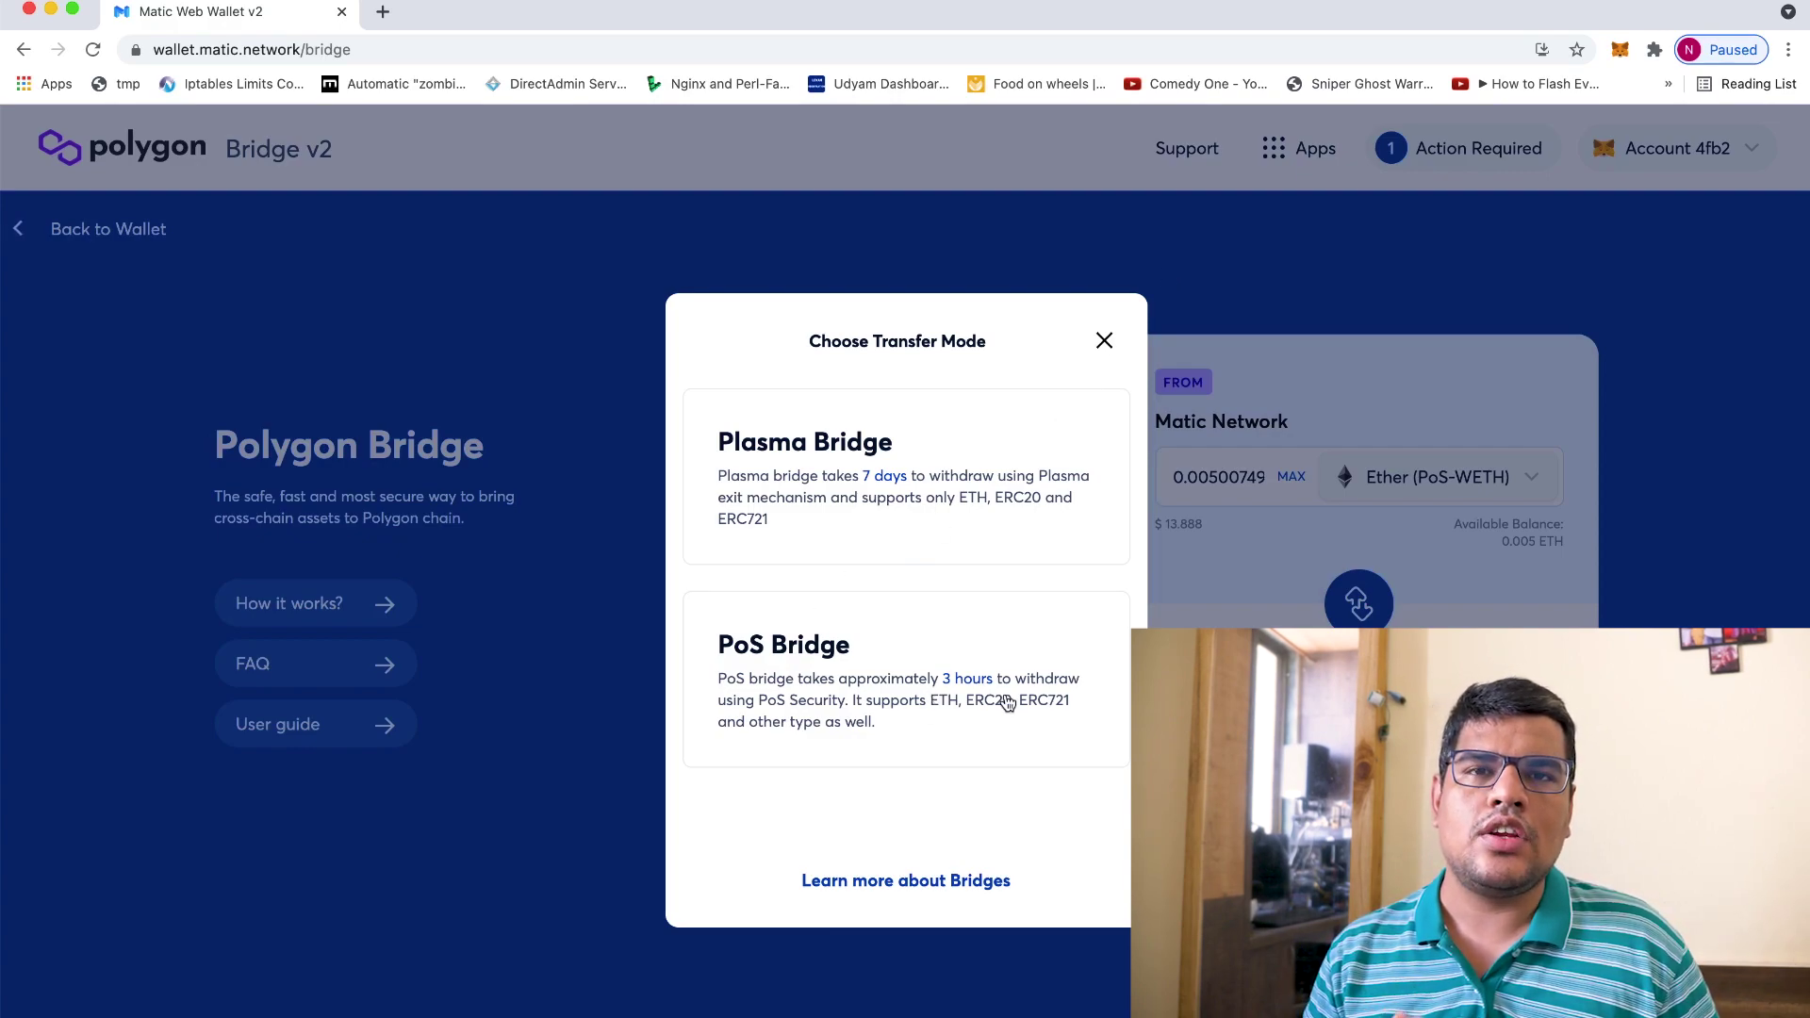
left_click(1104, 342)
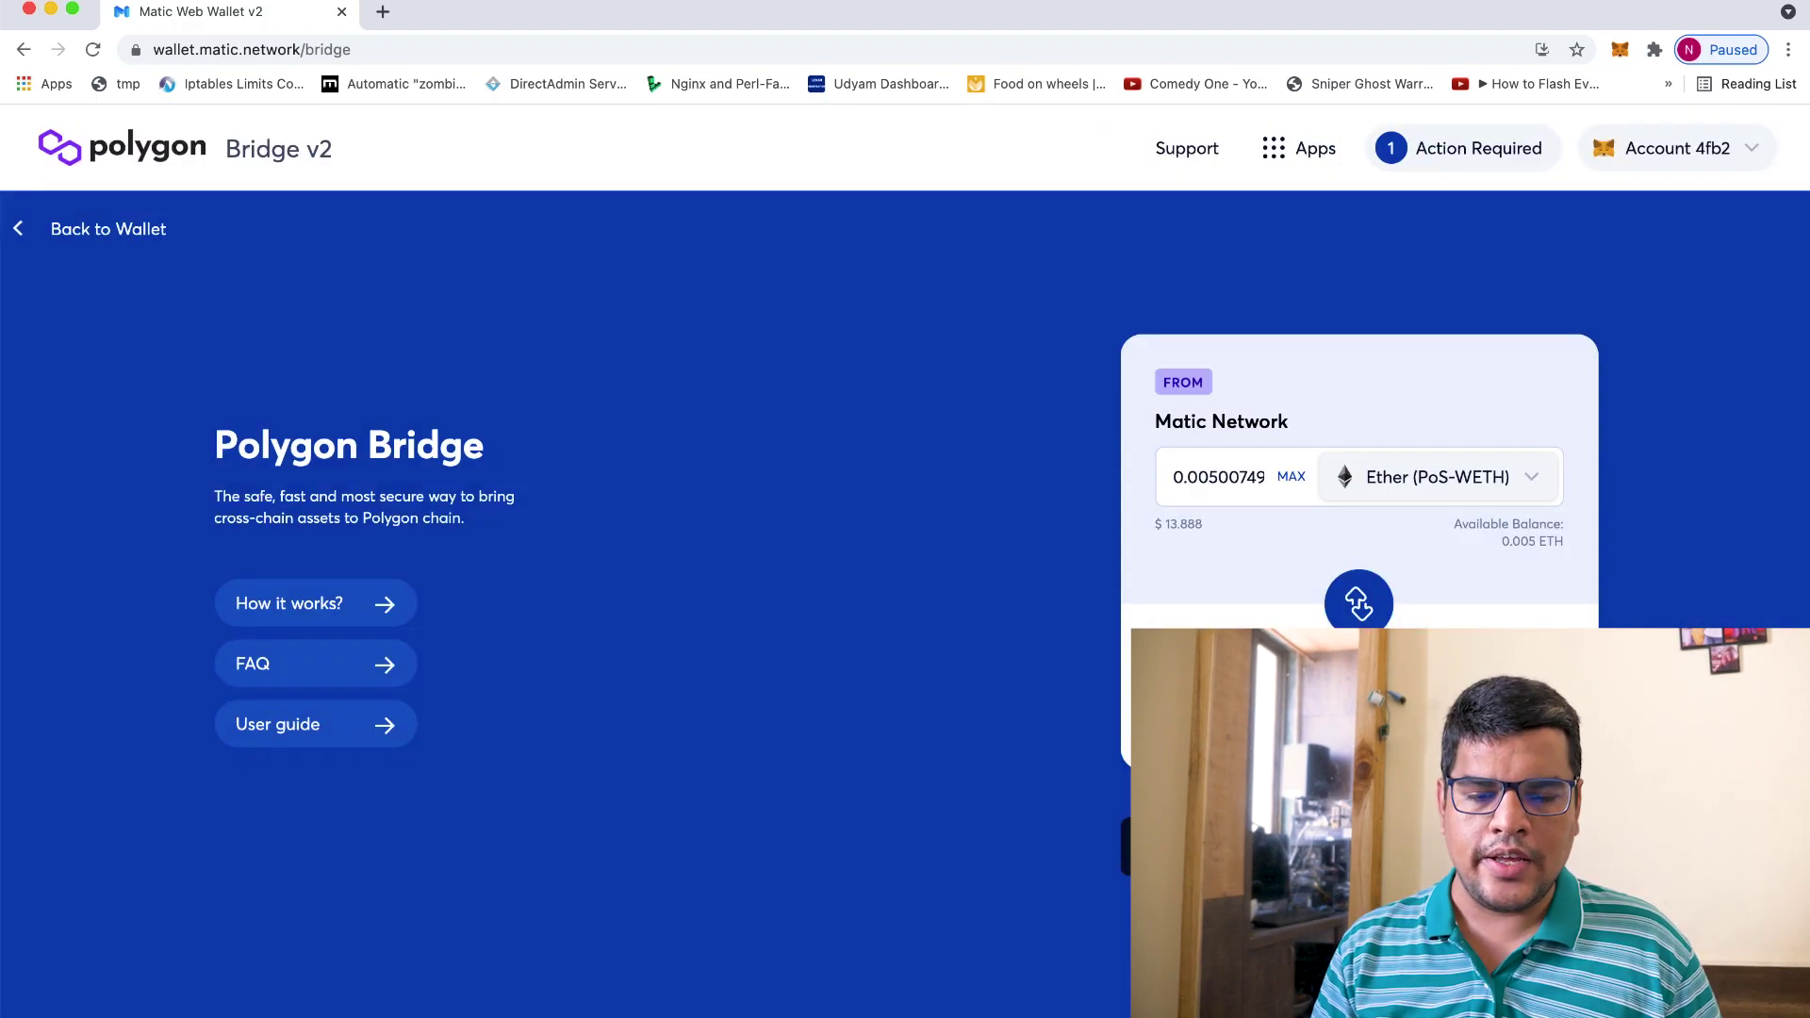
- Restart the transfer with the PoS Bridge, read the notice about supported transfers and withdrawal cancellation, and proceed to the transfer overview
left_click(1359, 848)
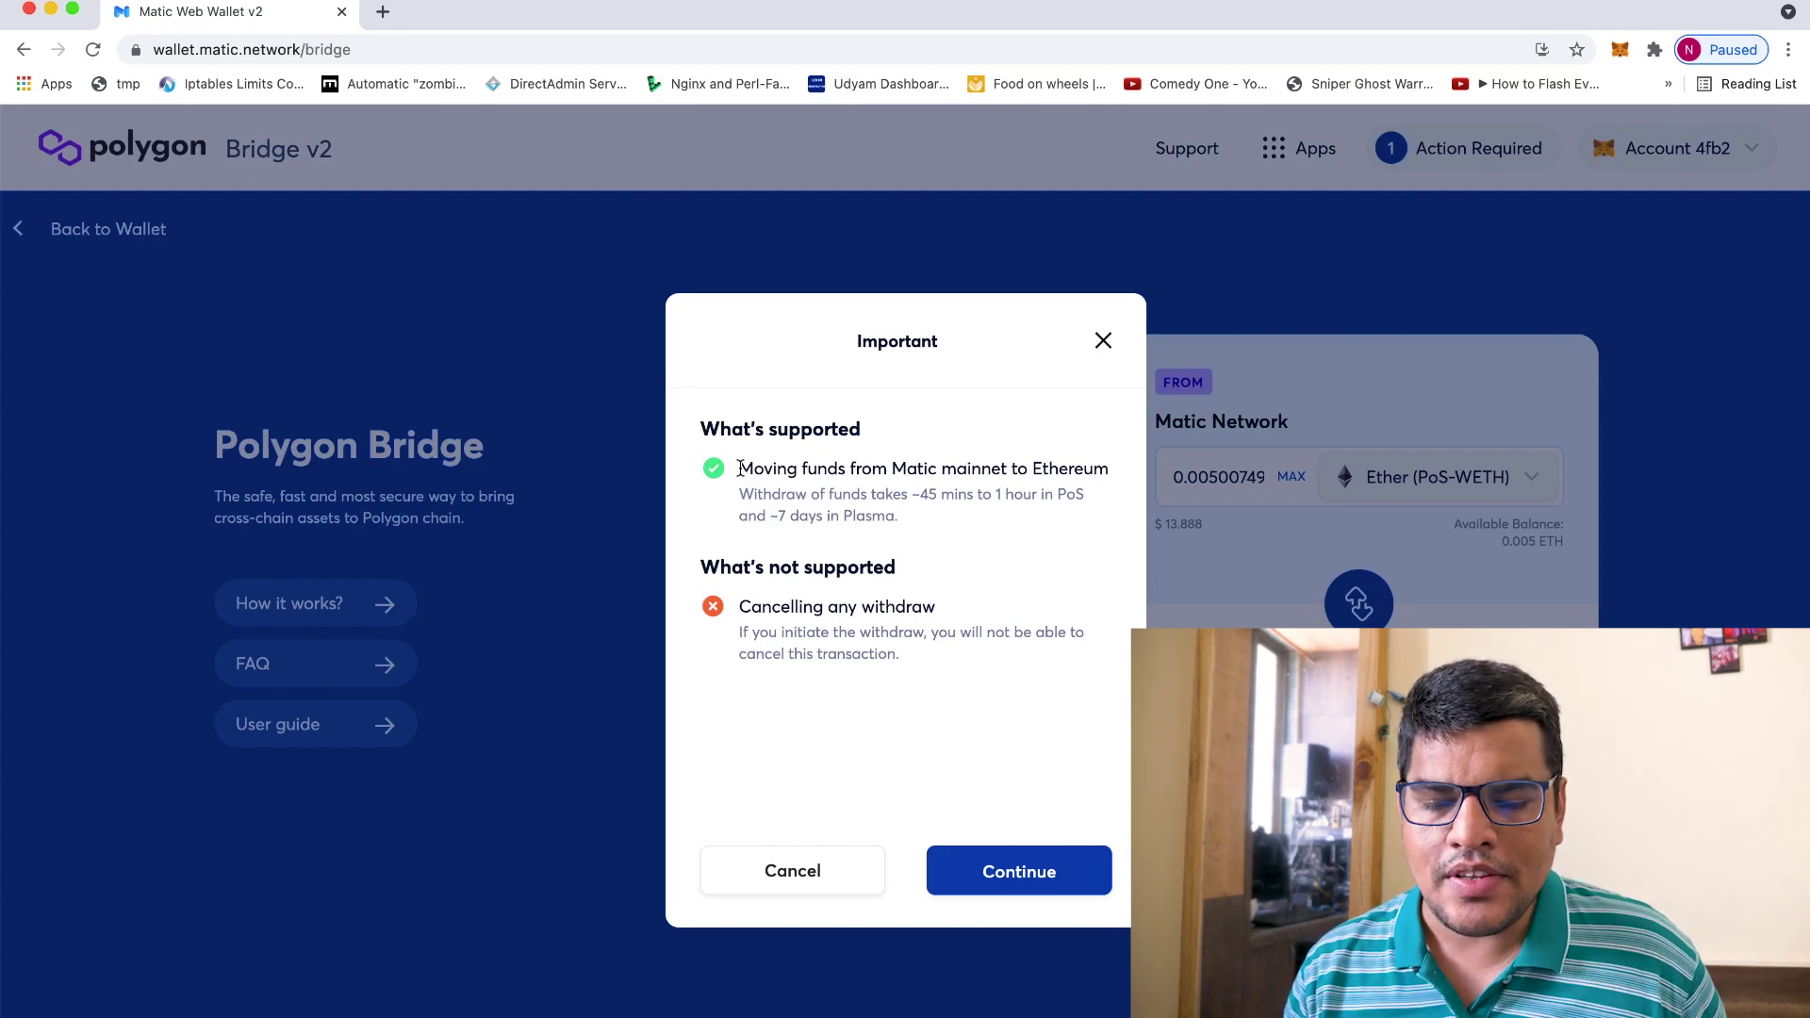
left_click_drag(738, 468, 942, 607)
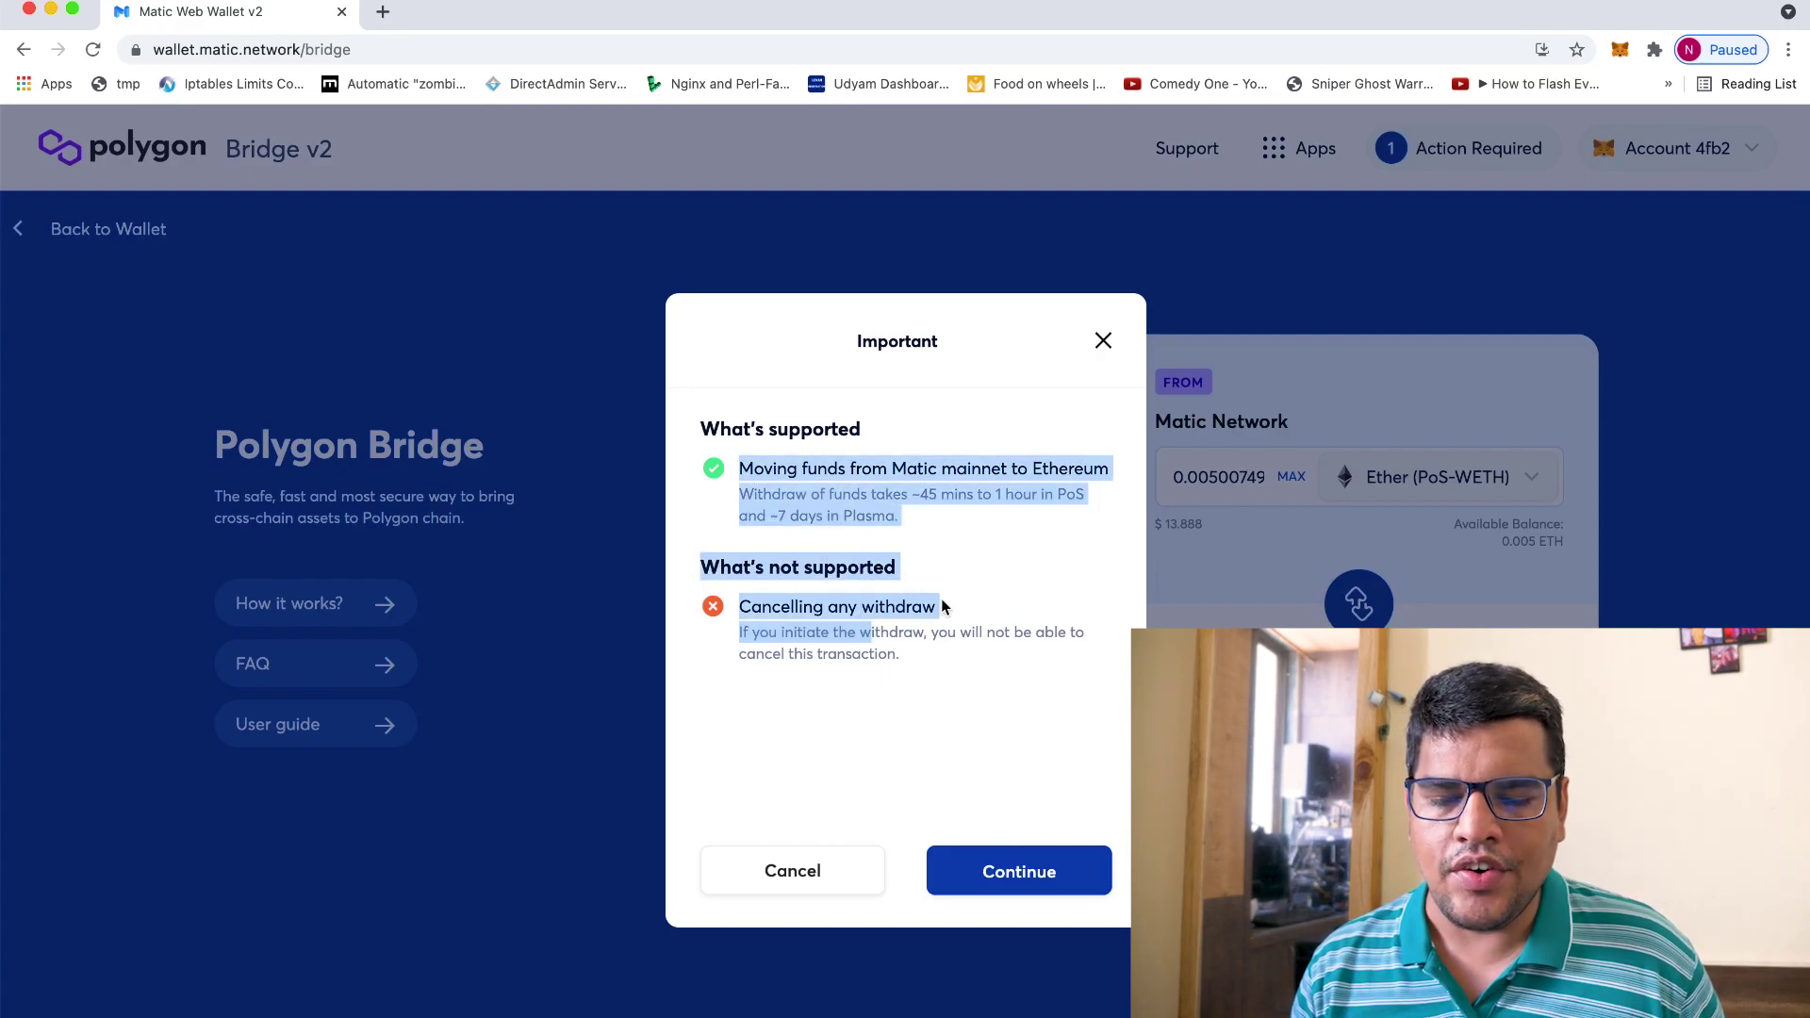
left_click(942, 608)
triple_click(938, 653)
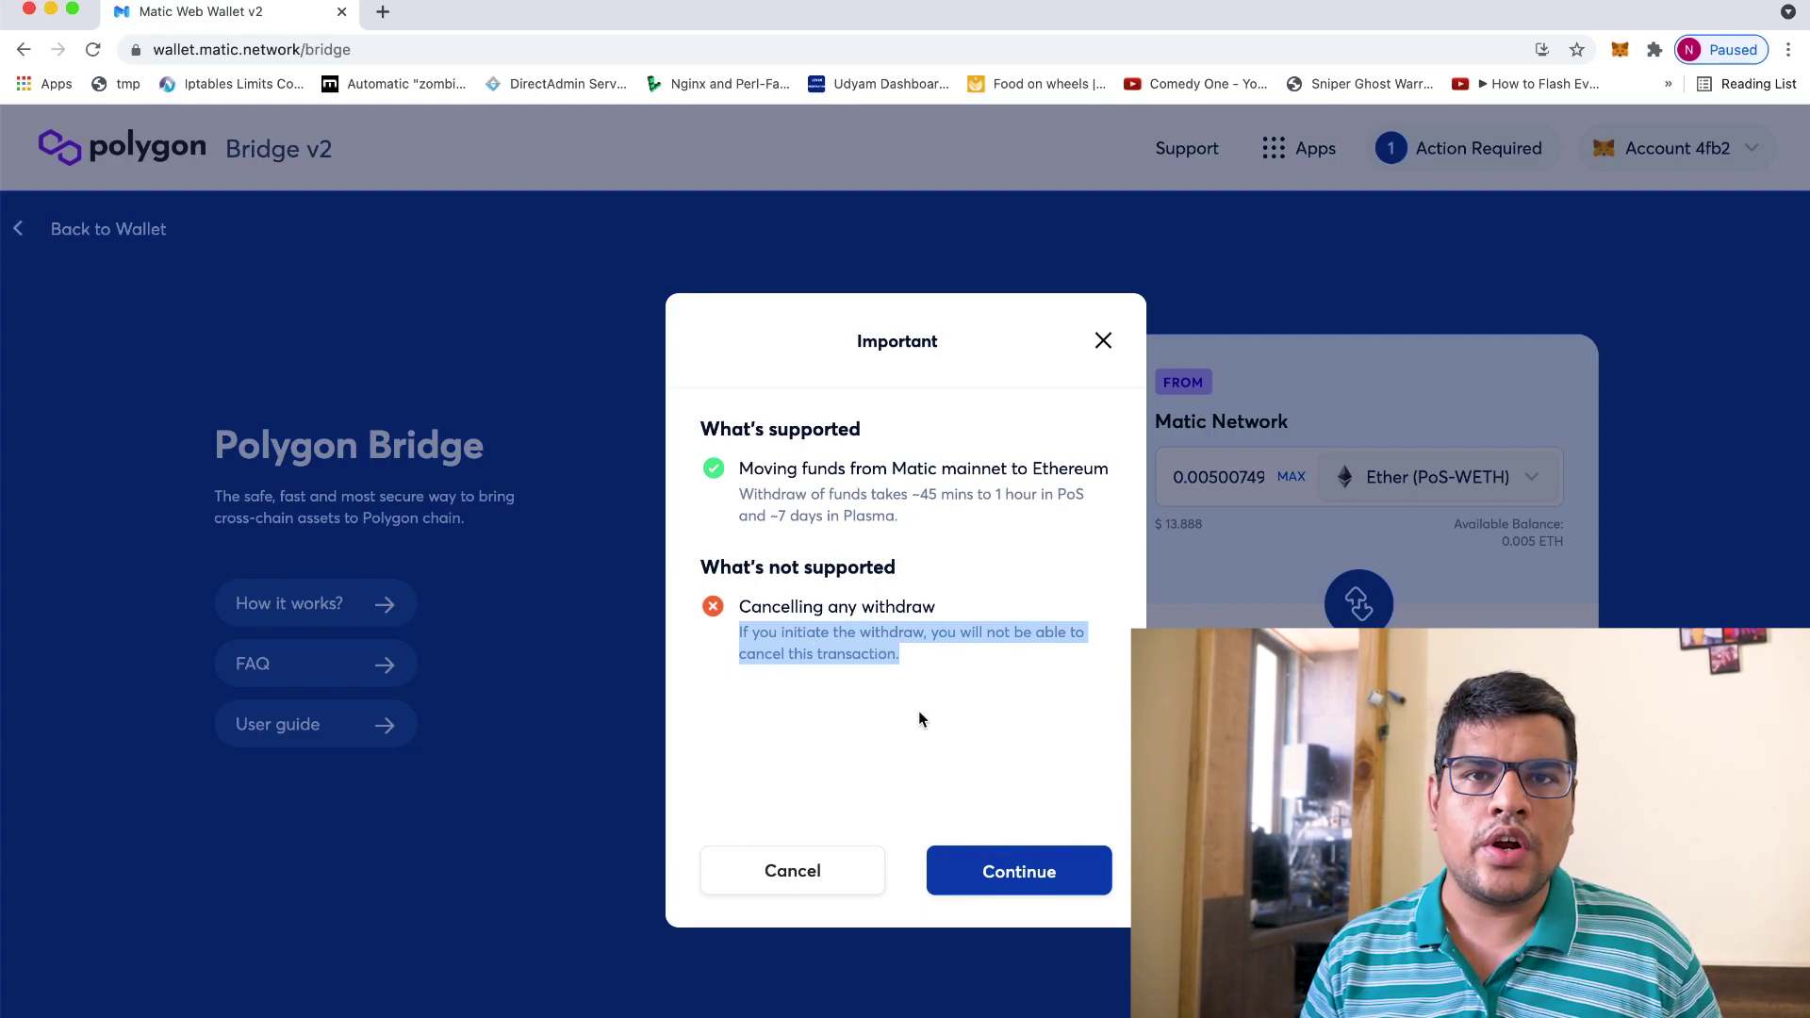
left_click(965, 866)
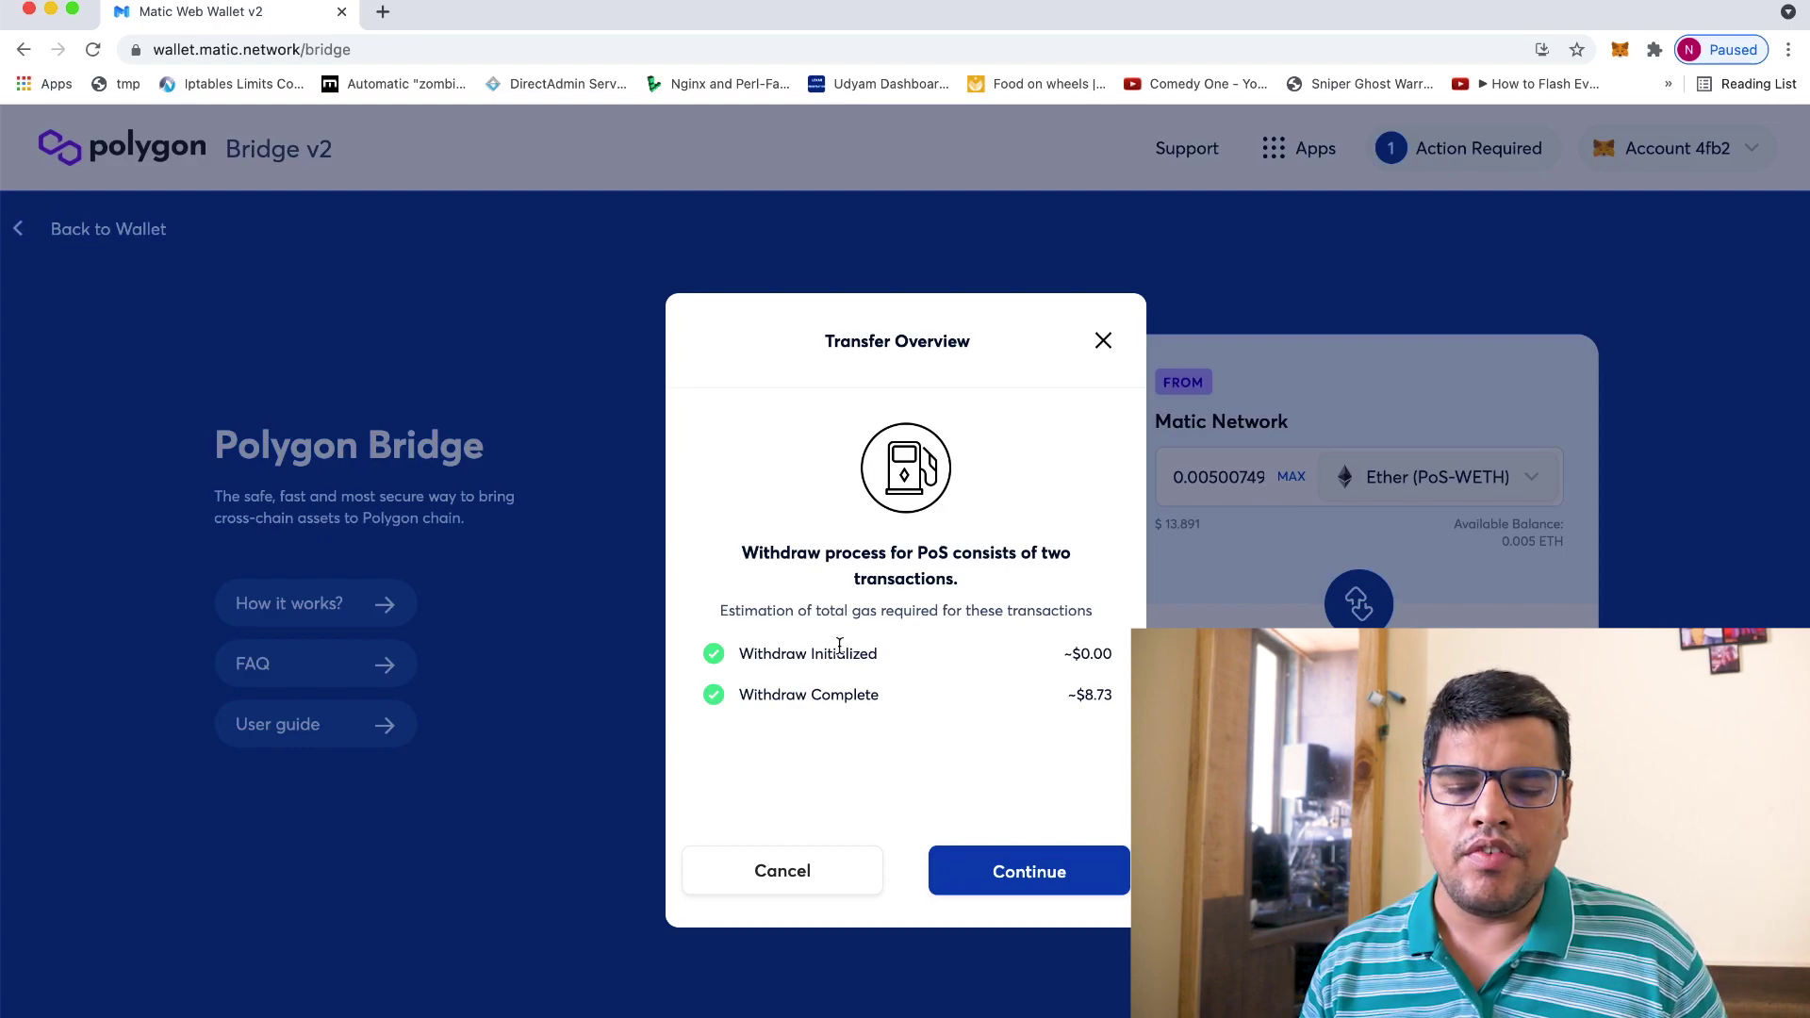
- Review the estimated gas costs of initializing and completing the PoS withdrawal, and close the transfer overview
left_click_drag(765, 663, 1123, 659)
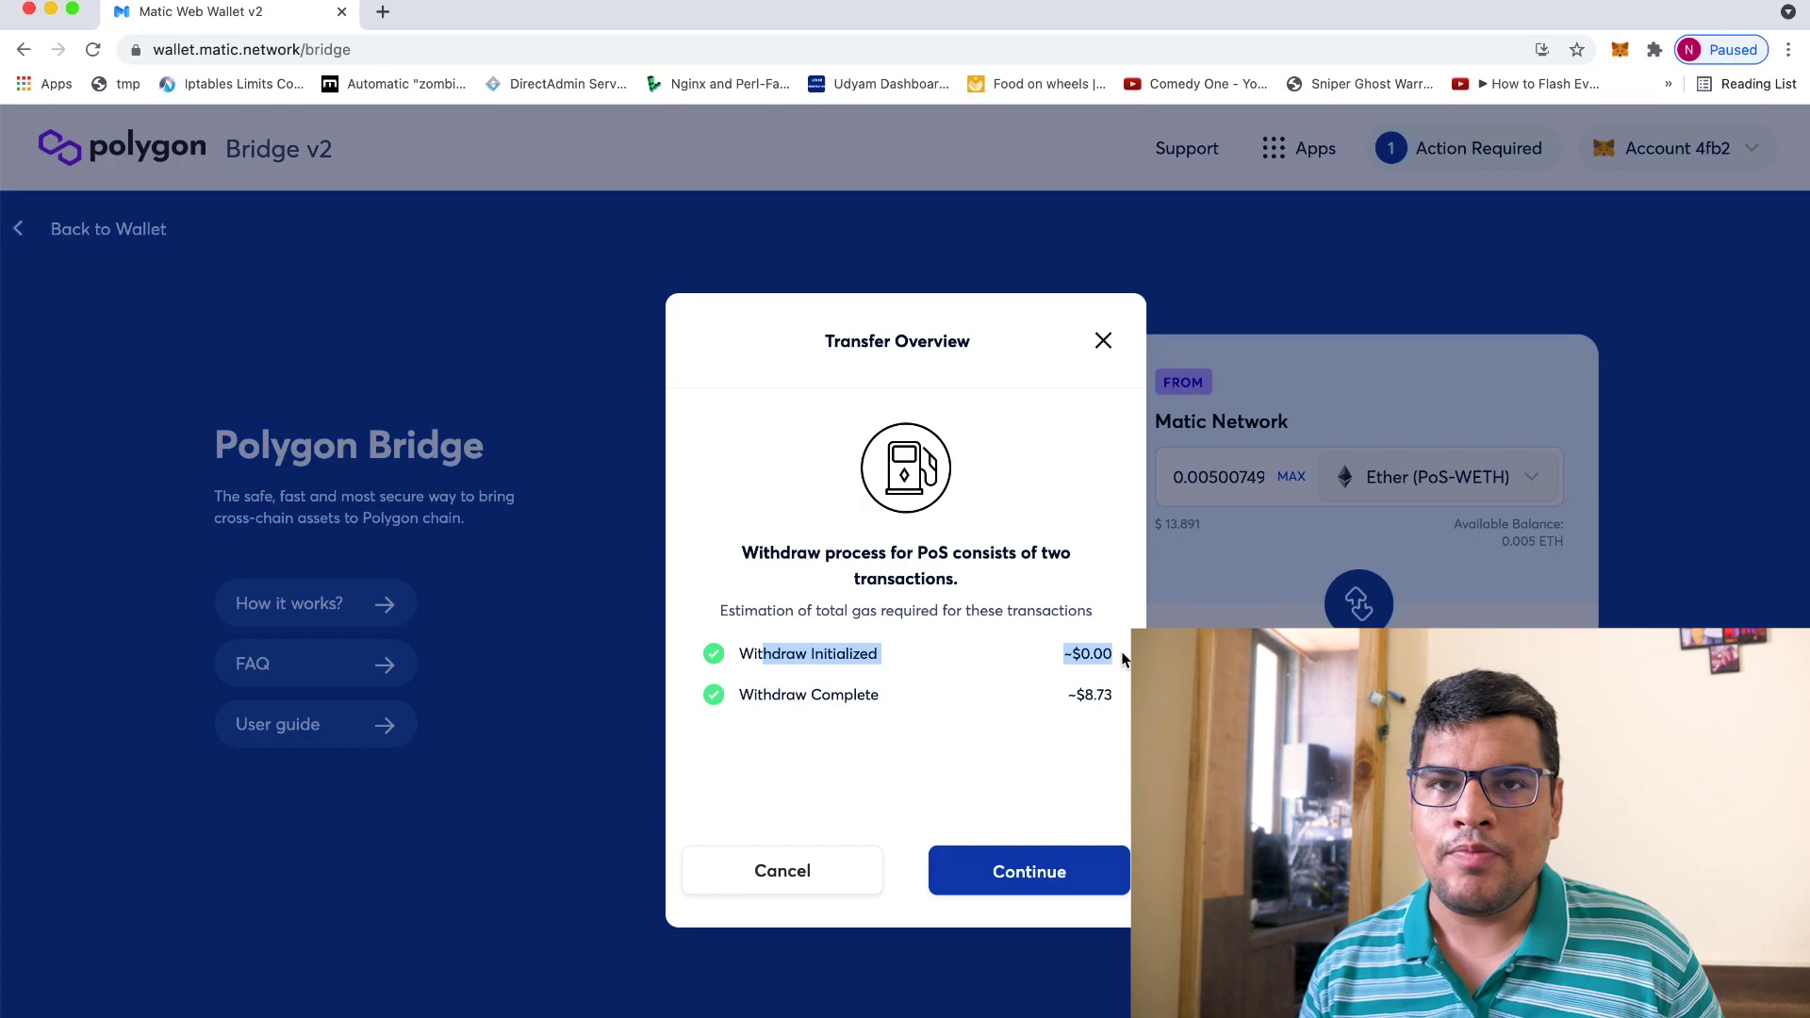
left_click(1123, 659)
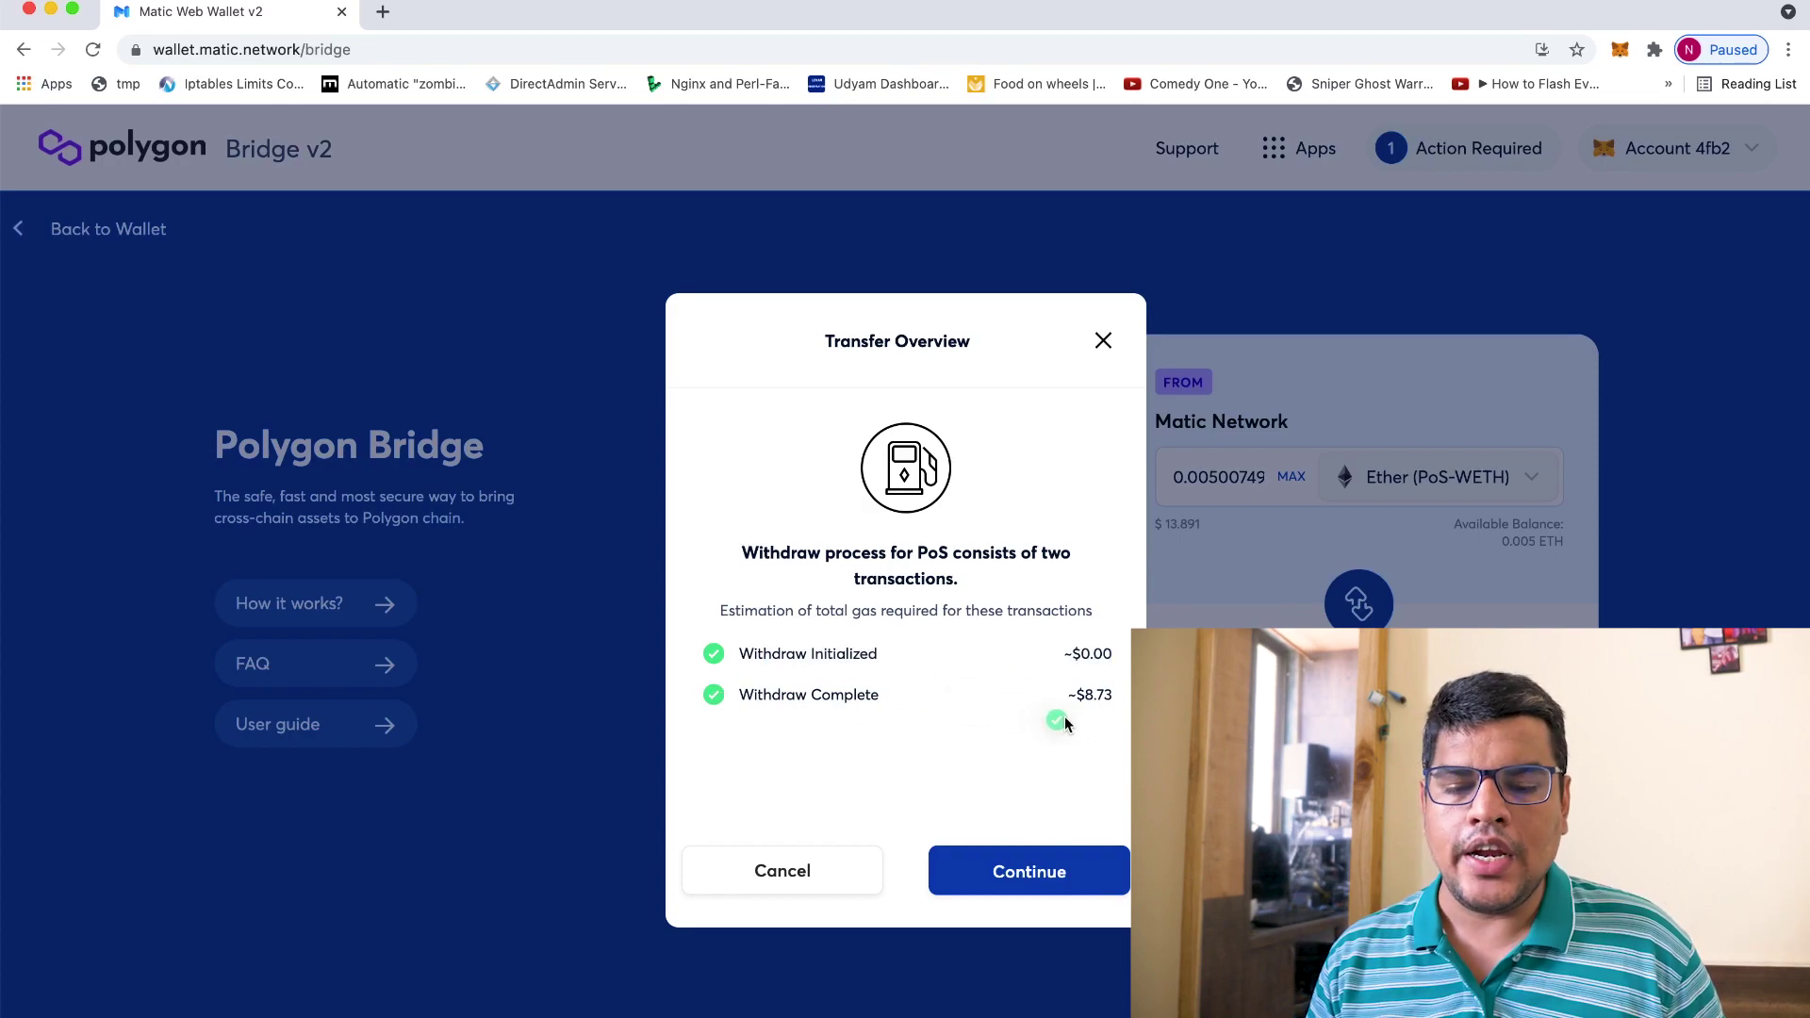
left_click_drag(1117, 699, 1119, 667)
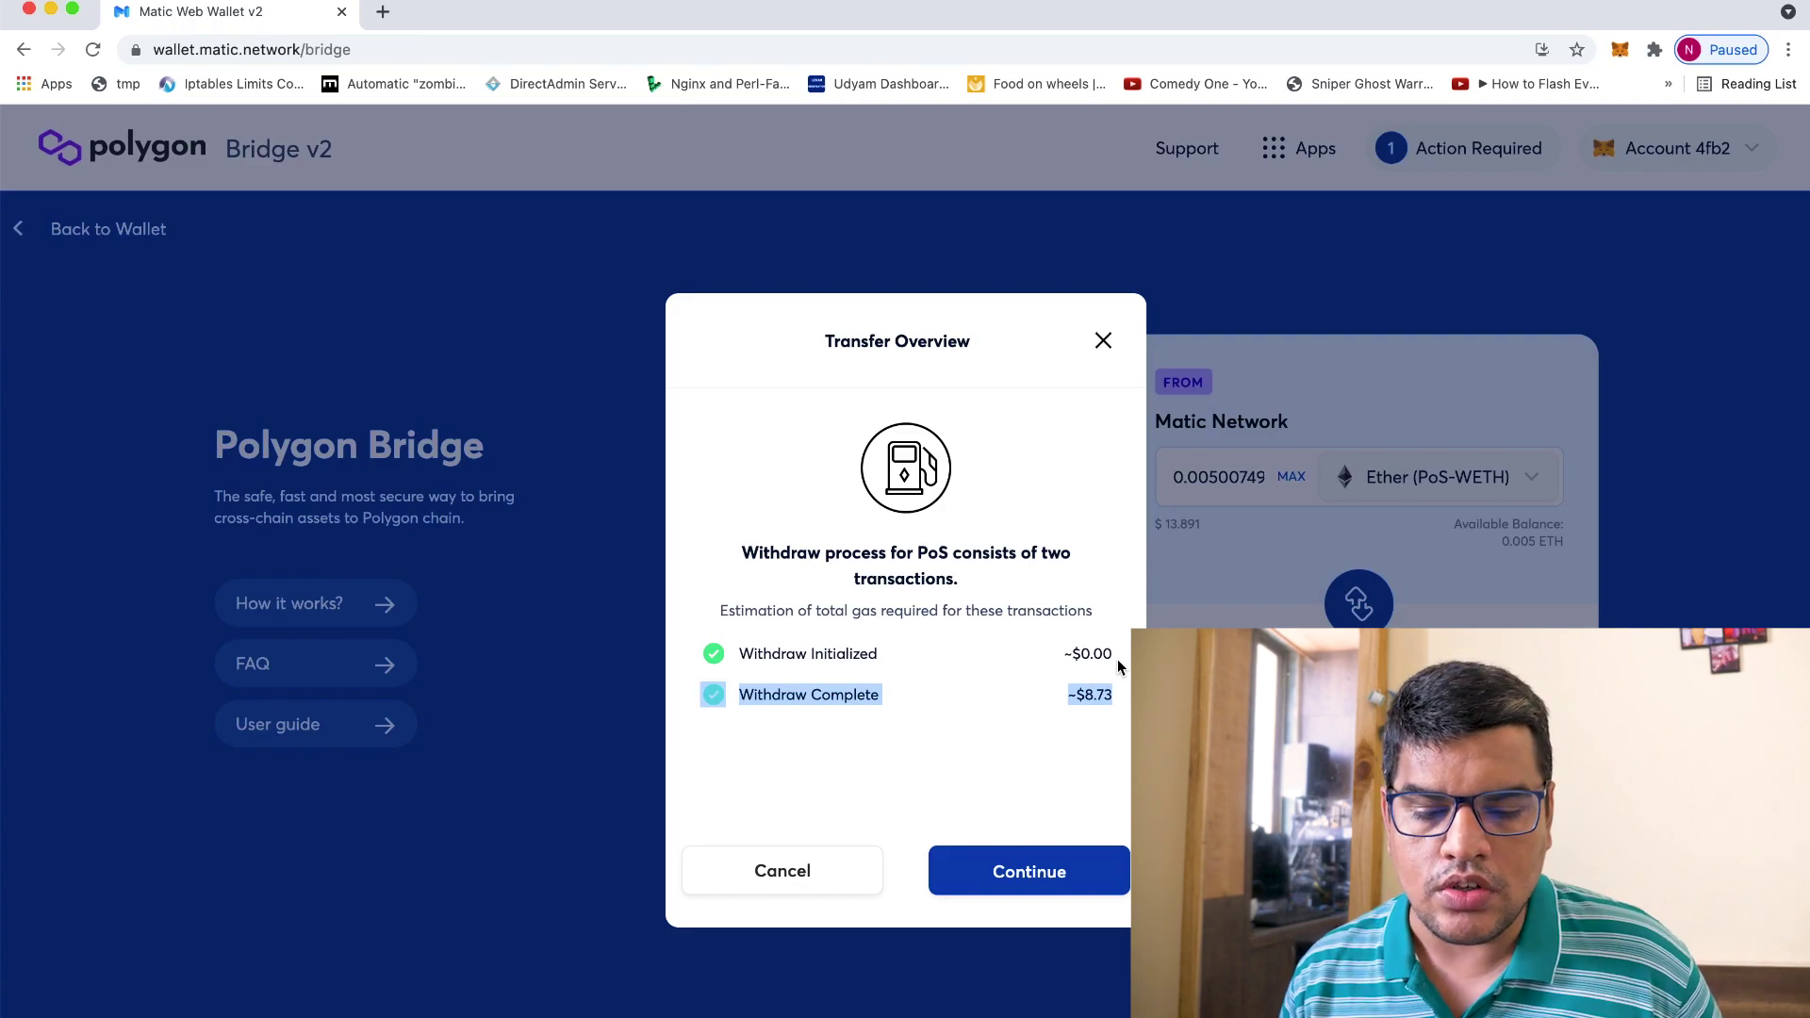
left_click(1118, 677)
left_click_drag(1117, 679, 1127, 701)
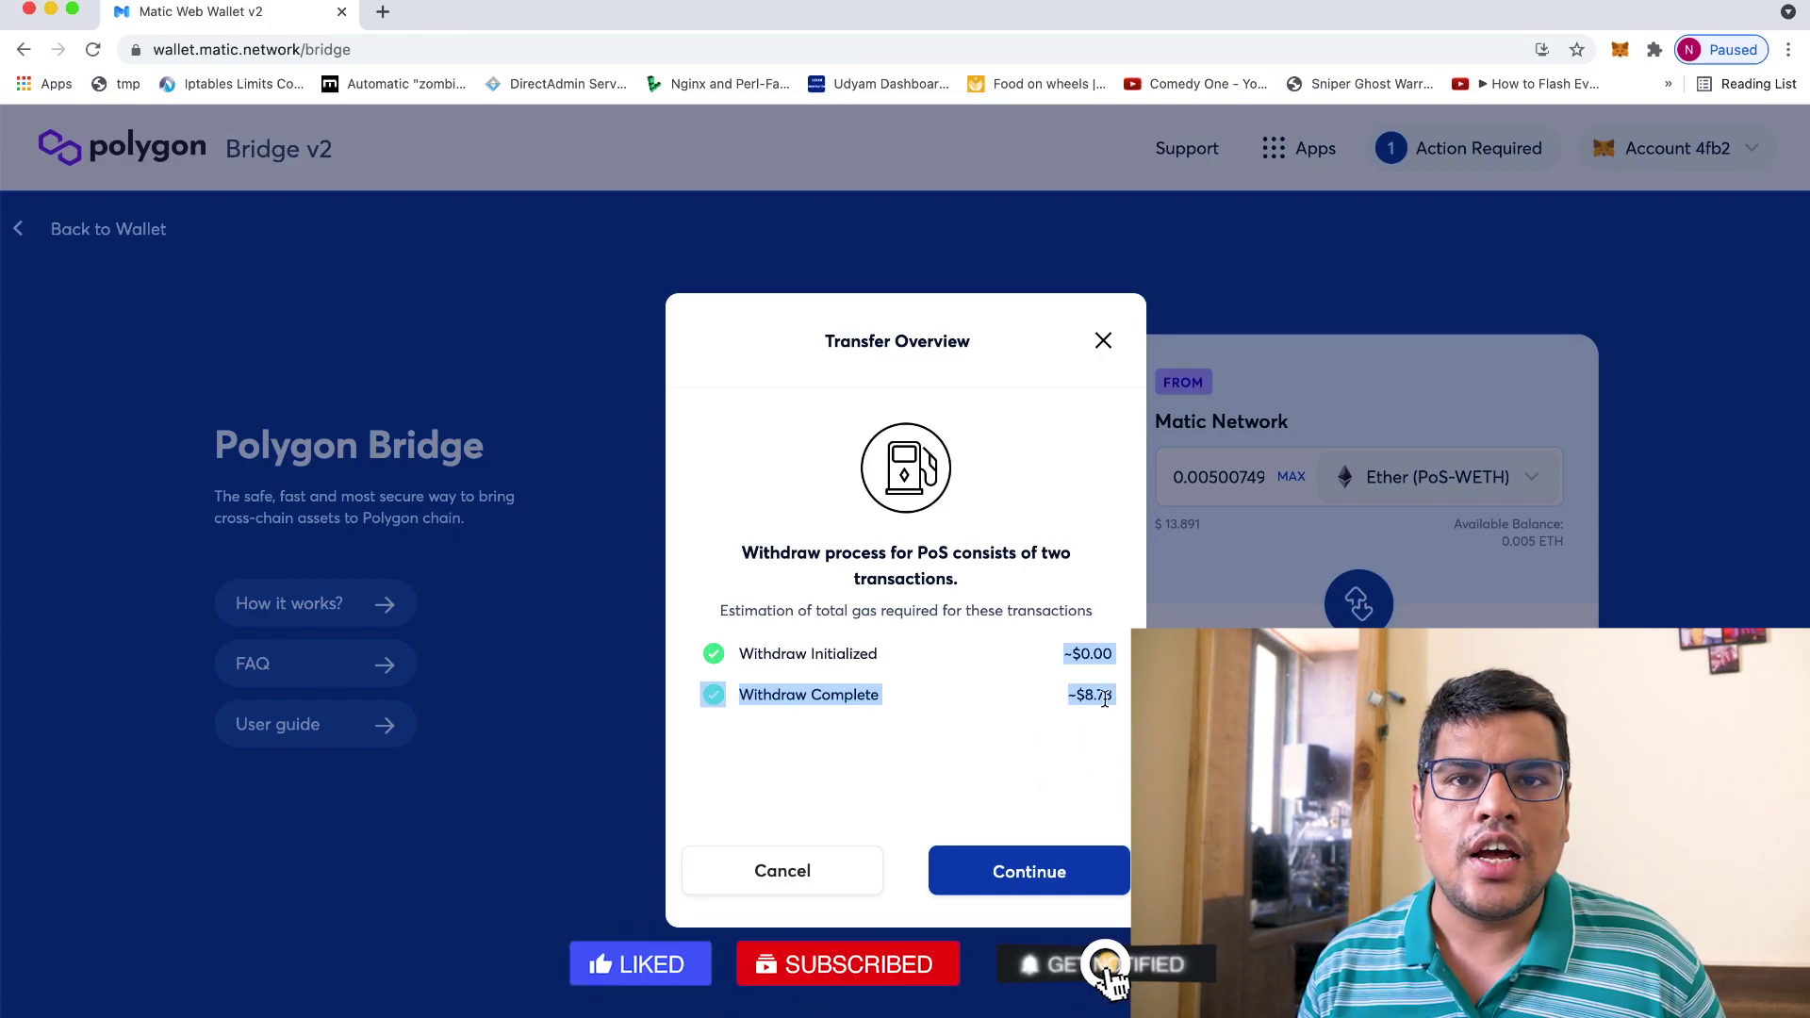
left_click(1103, 340)
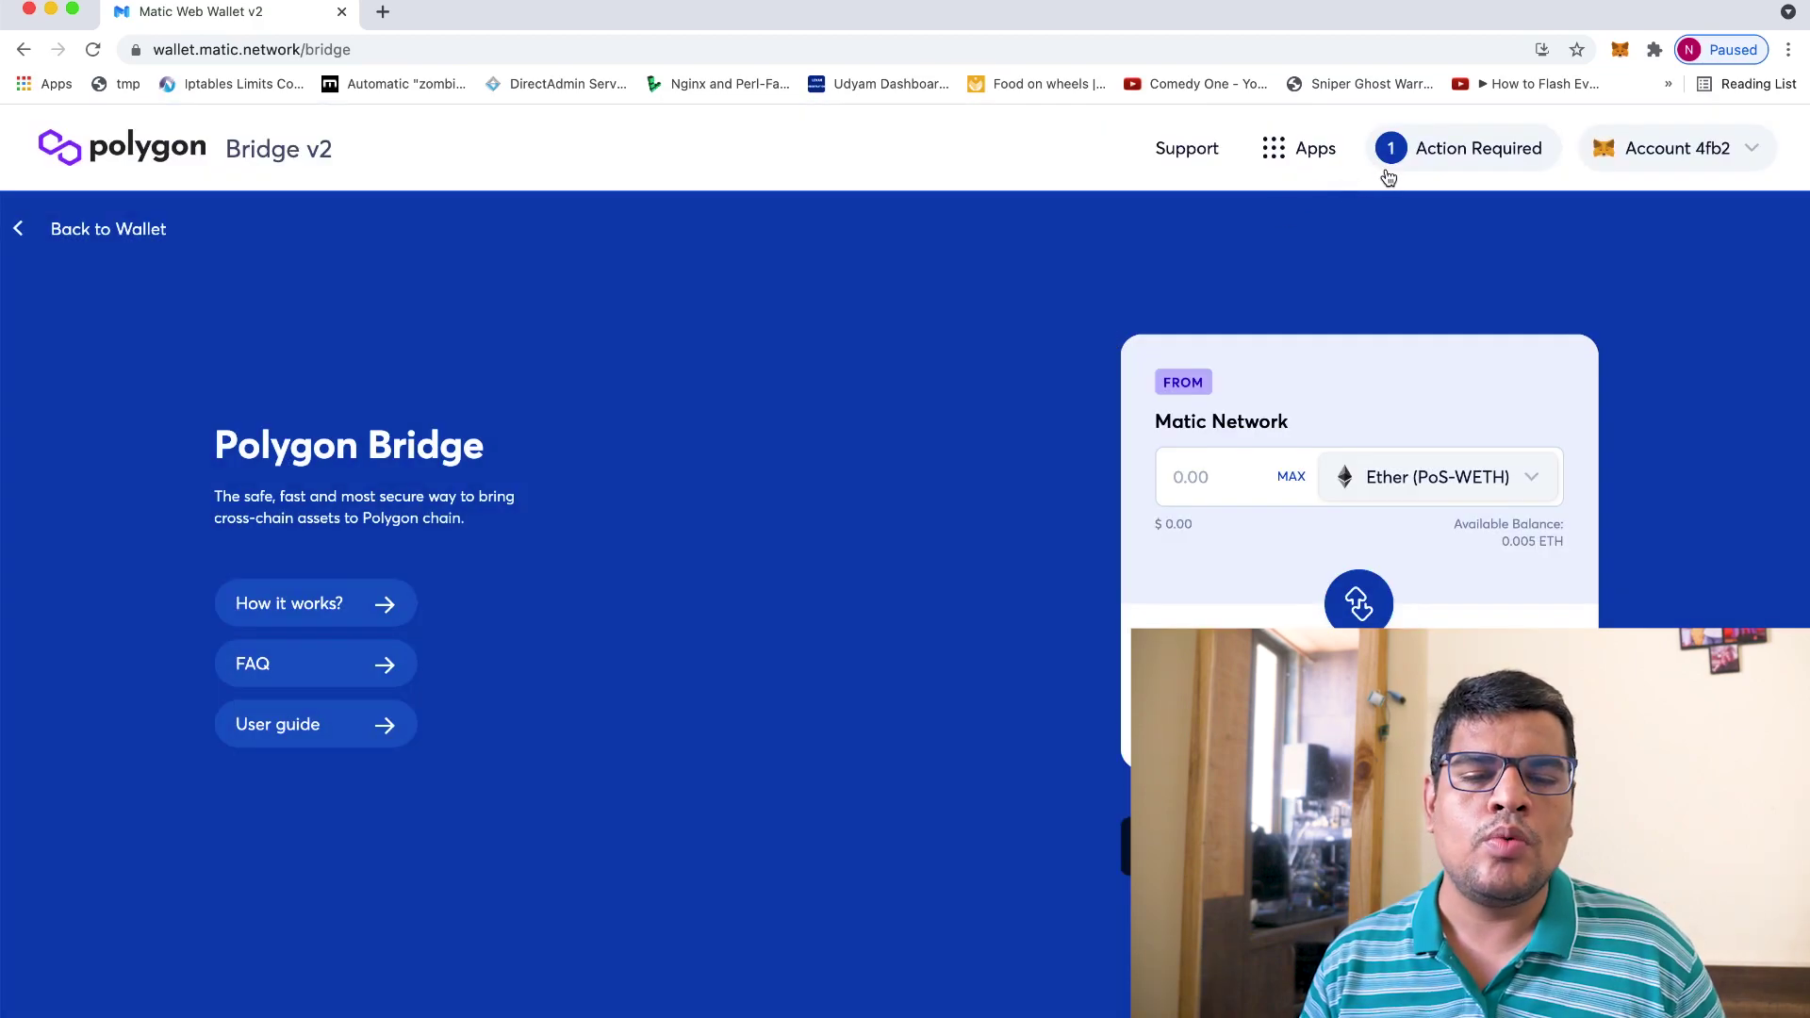
- Open the pending ETH withdrawal to Ethereum that requires action and check its transfer amount
left_click(1394, 173)
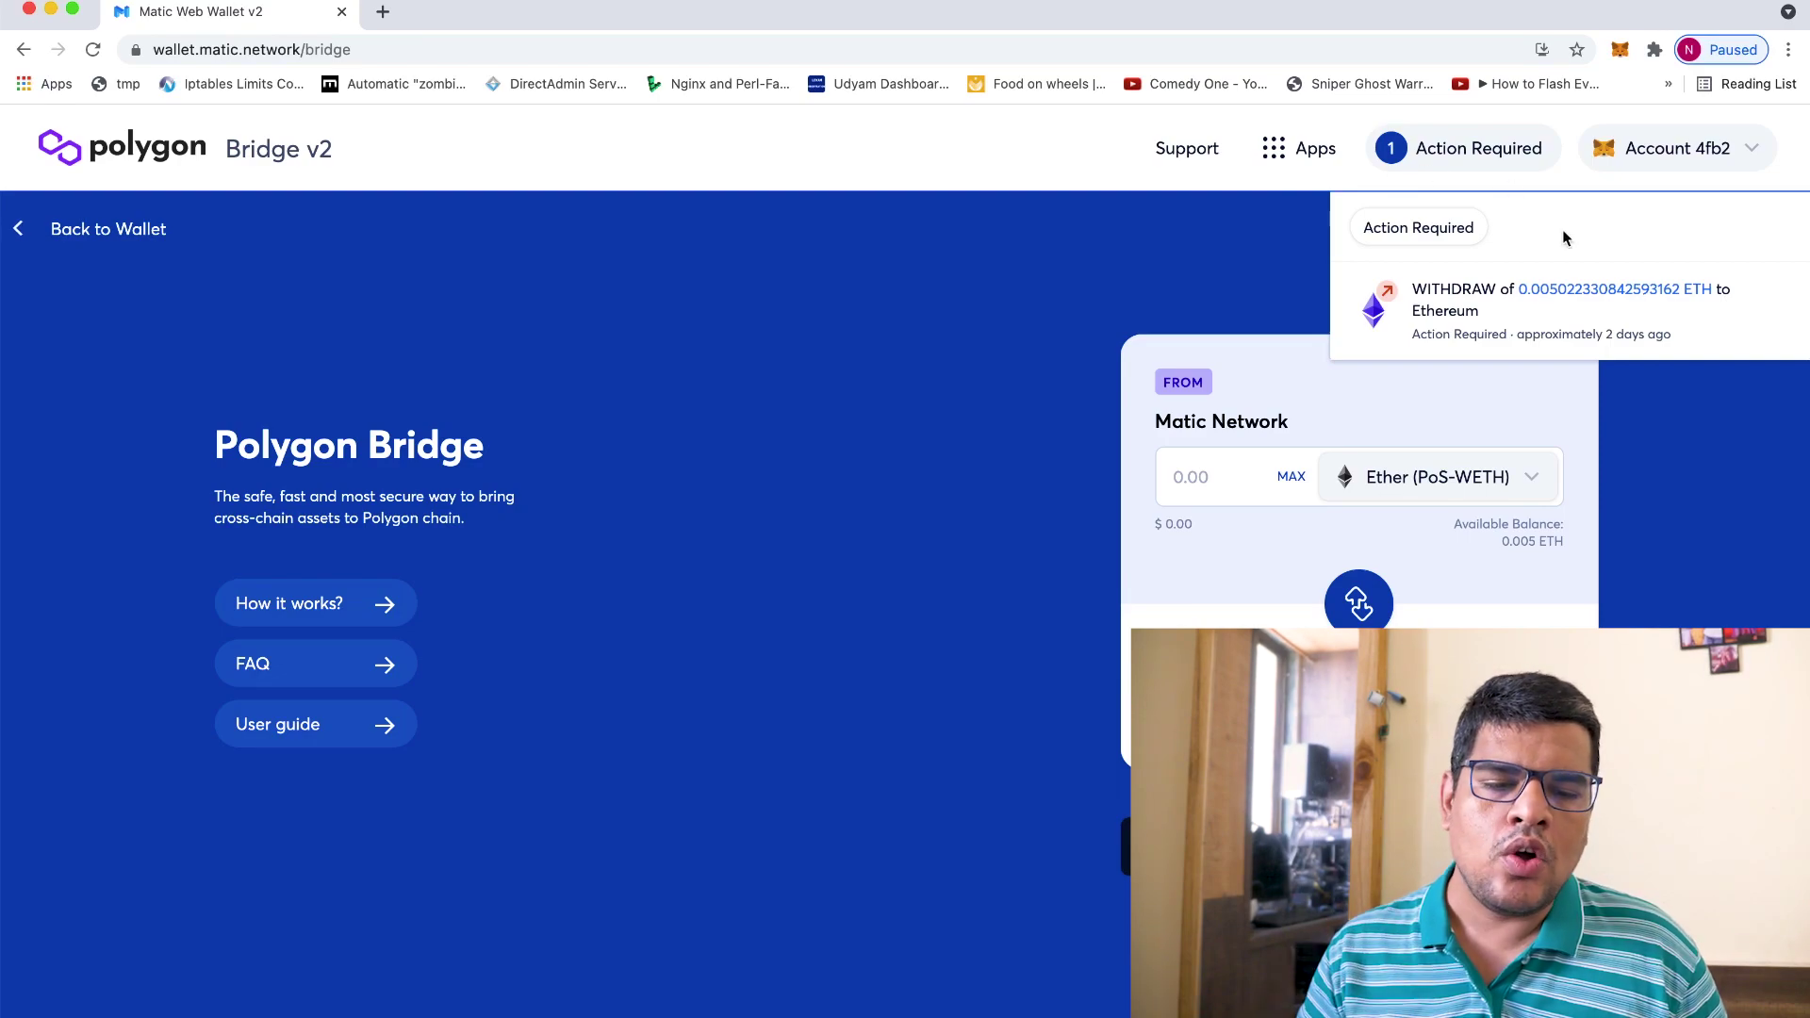
left_click(1746, 330)
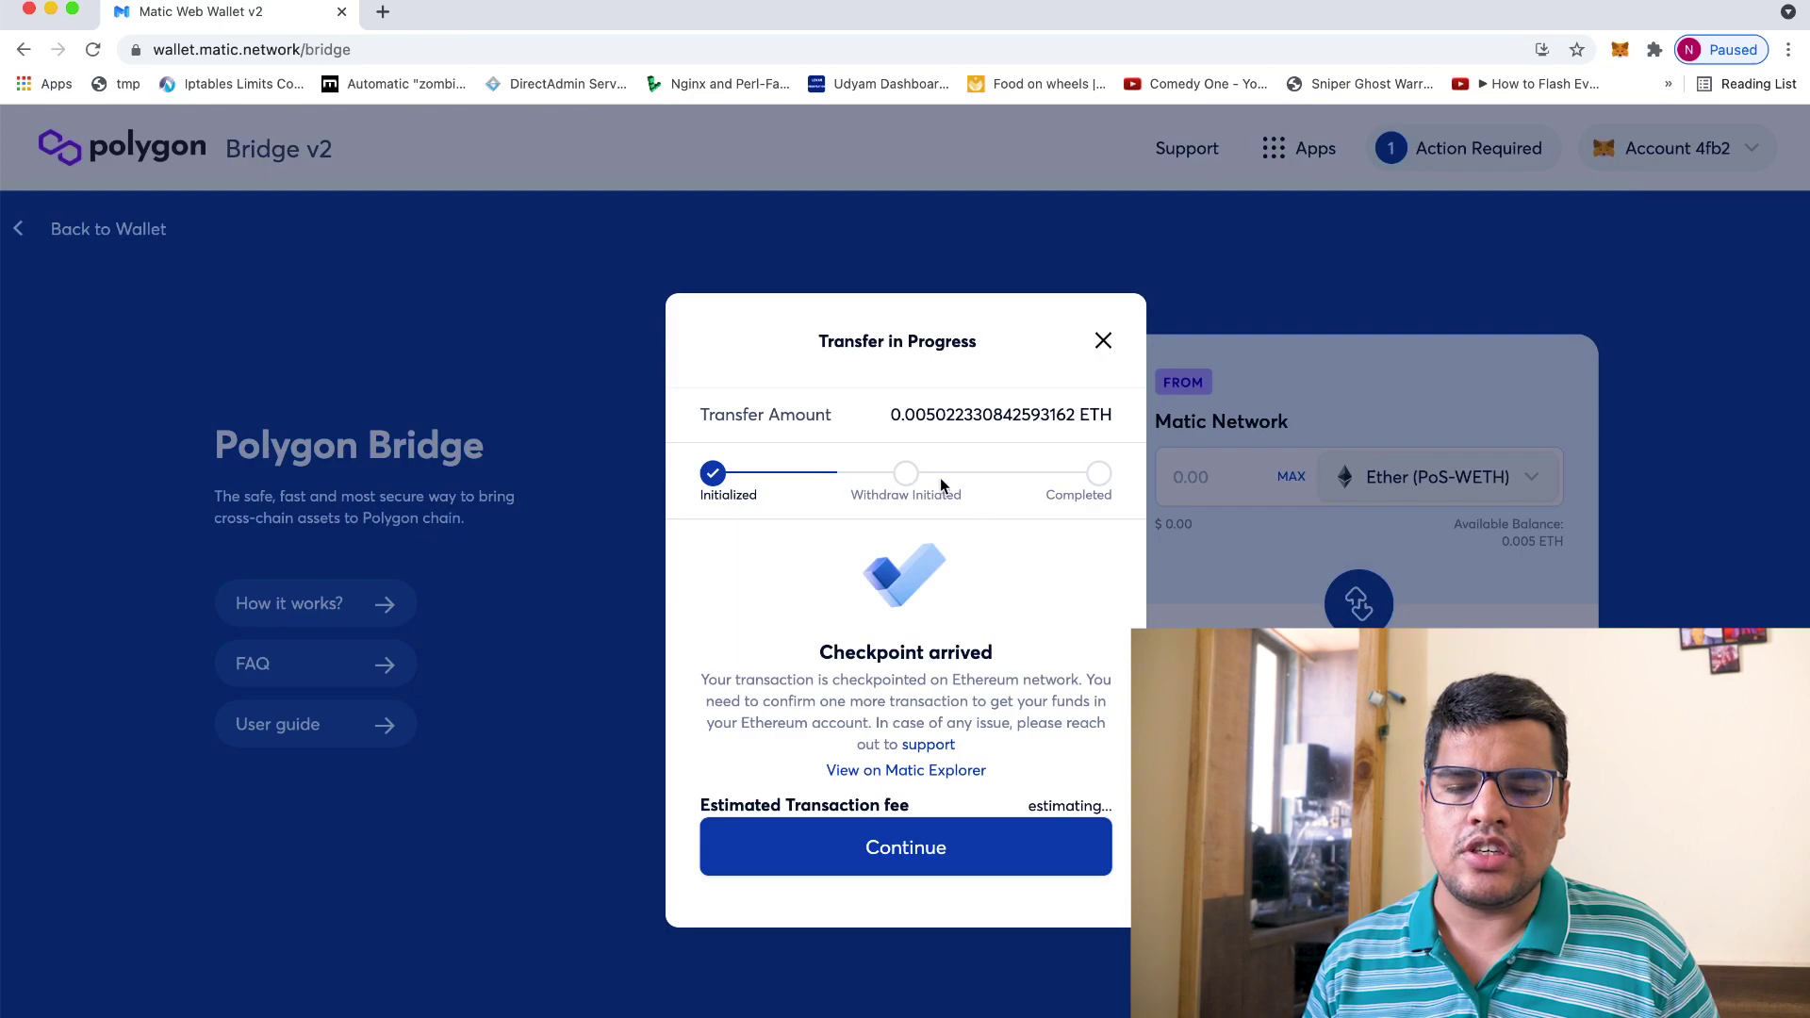
left_click_drag(879, 435, 1003, 417)
left_click(1004, 418)
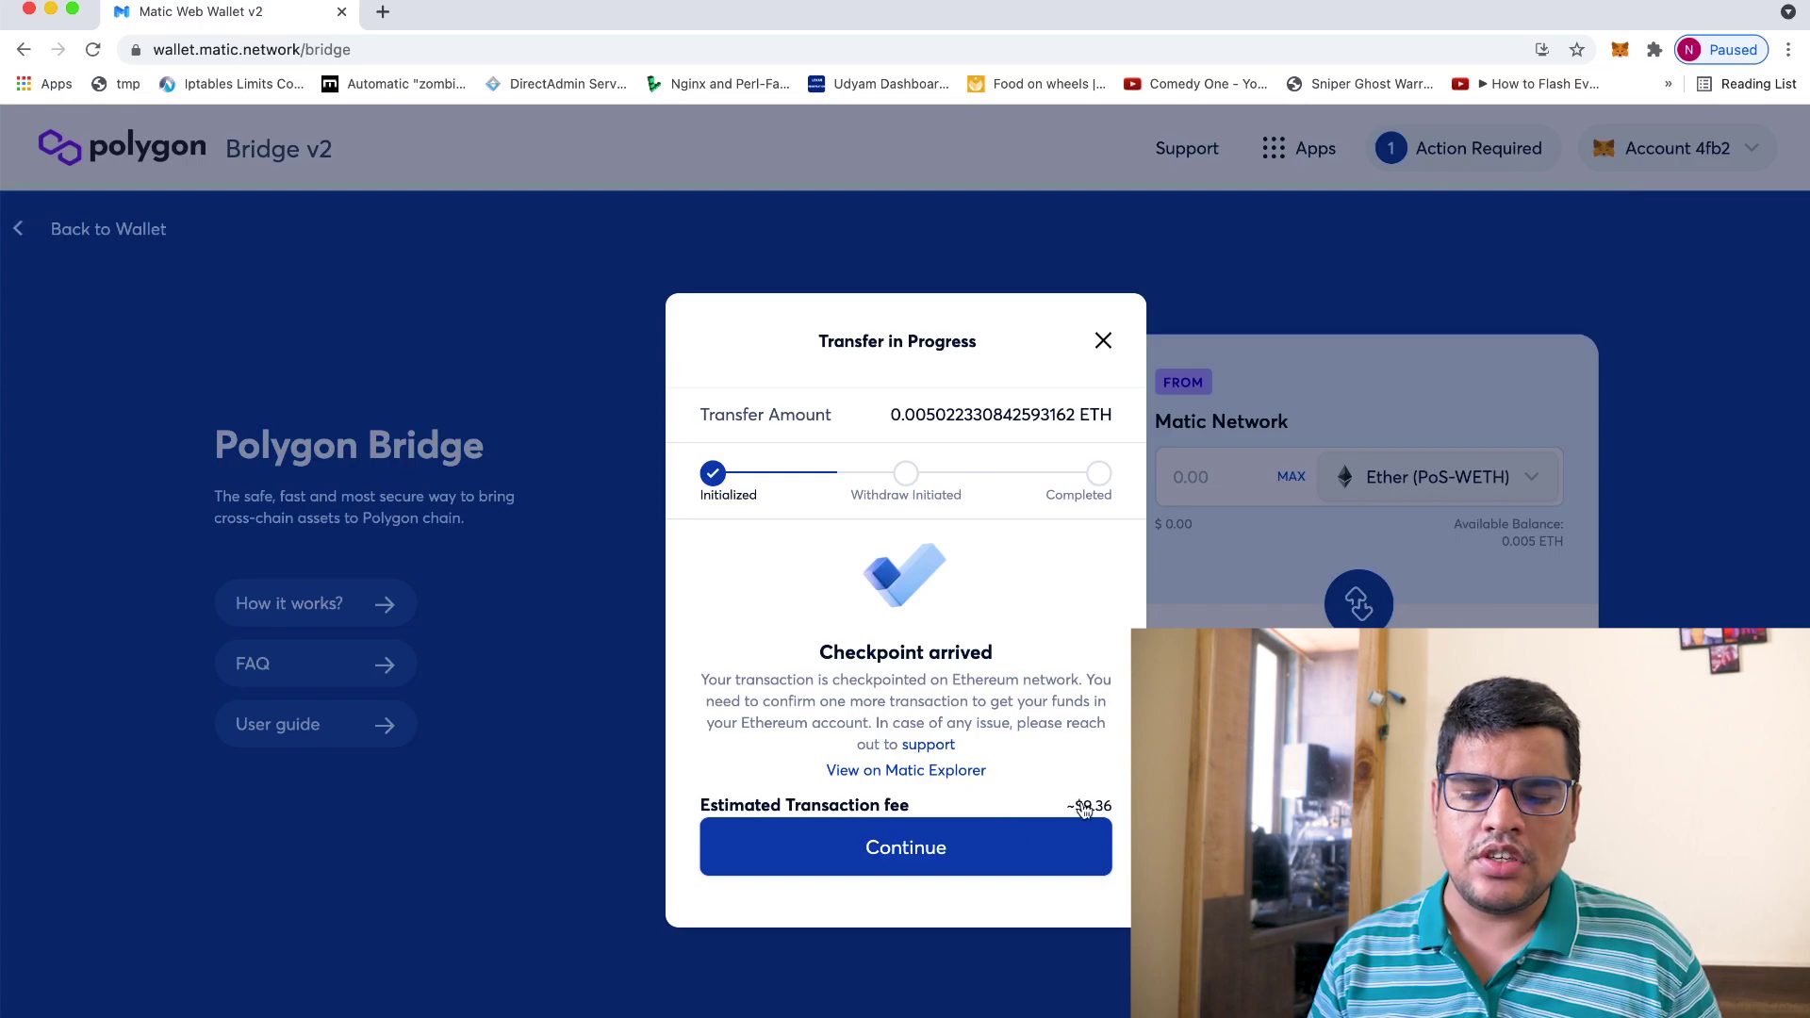
- Proceed with the pending withdrawal to check its total gas cost in MetaMask, reject the transaction, and close the transfer details
left_click(1030, 853)
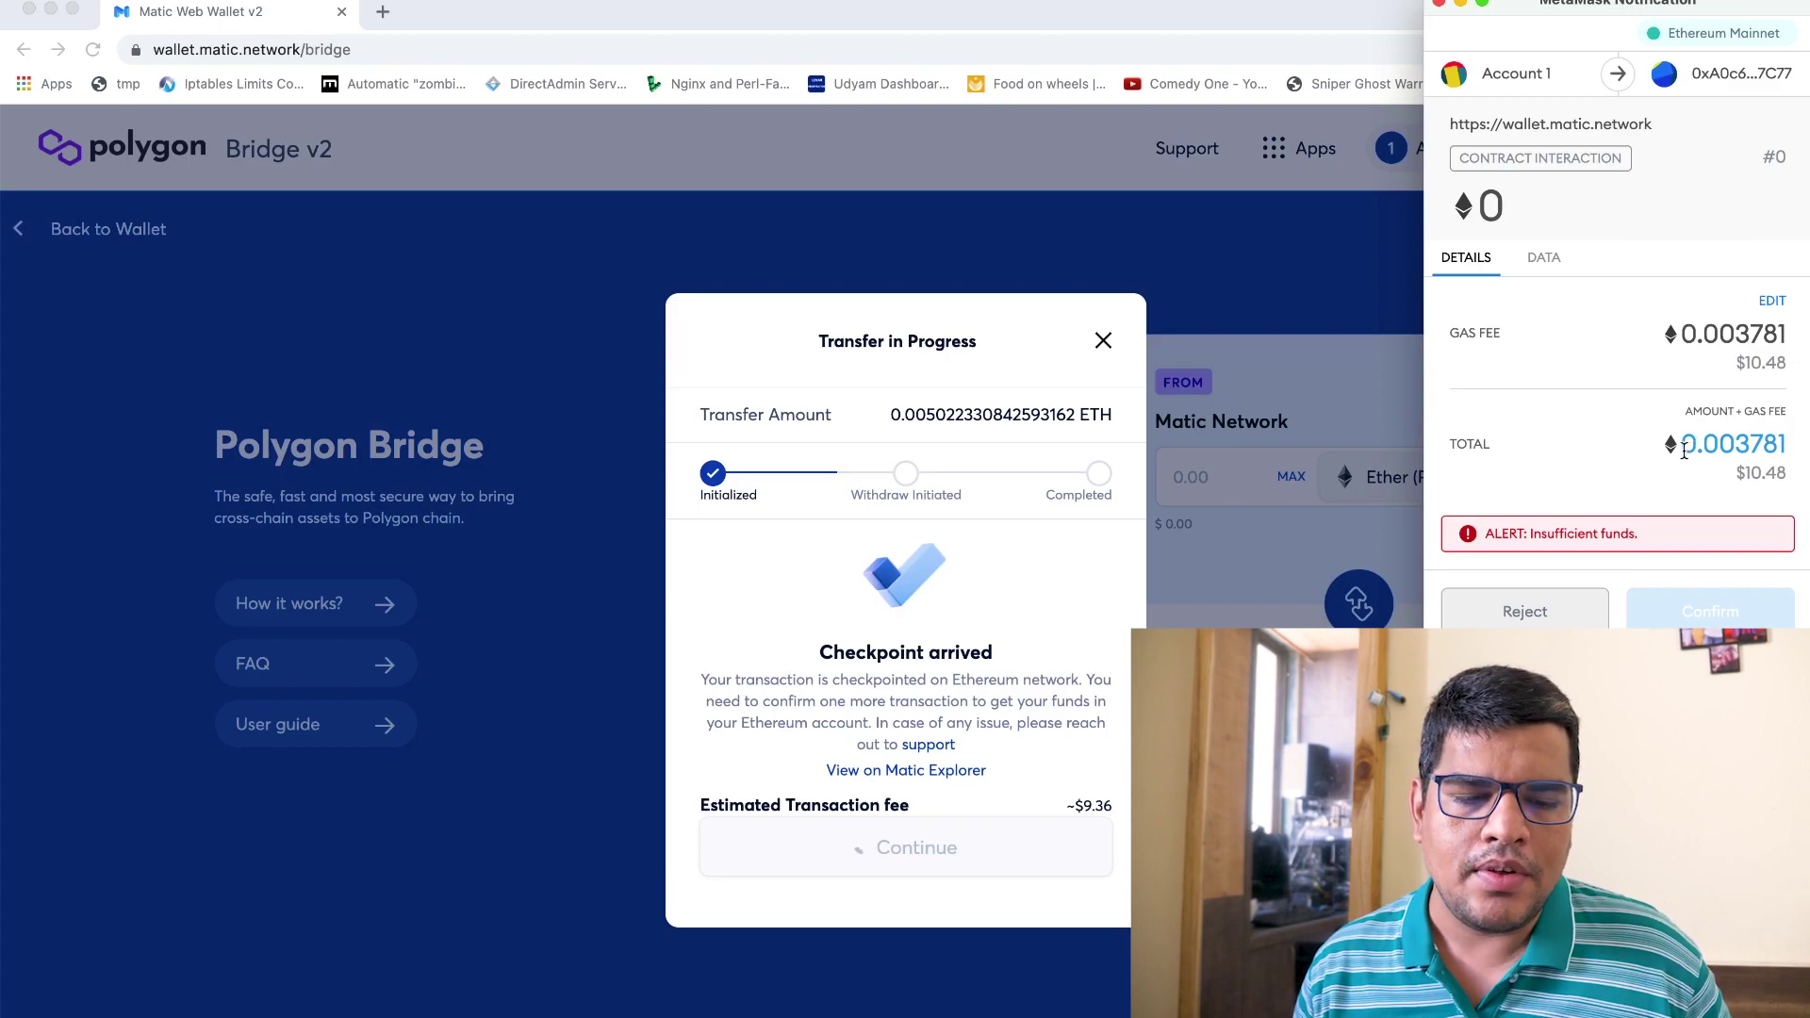
left_click_drag(1683, 450, 1790, 443)
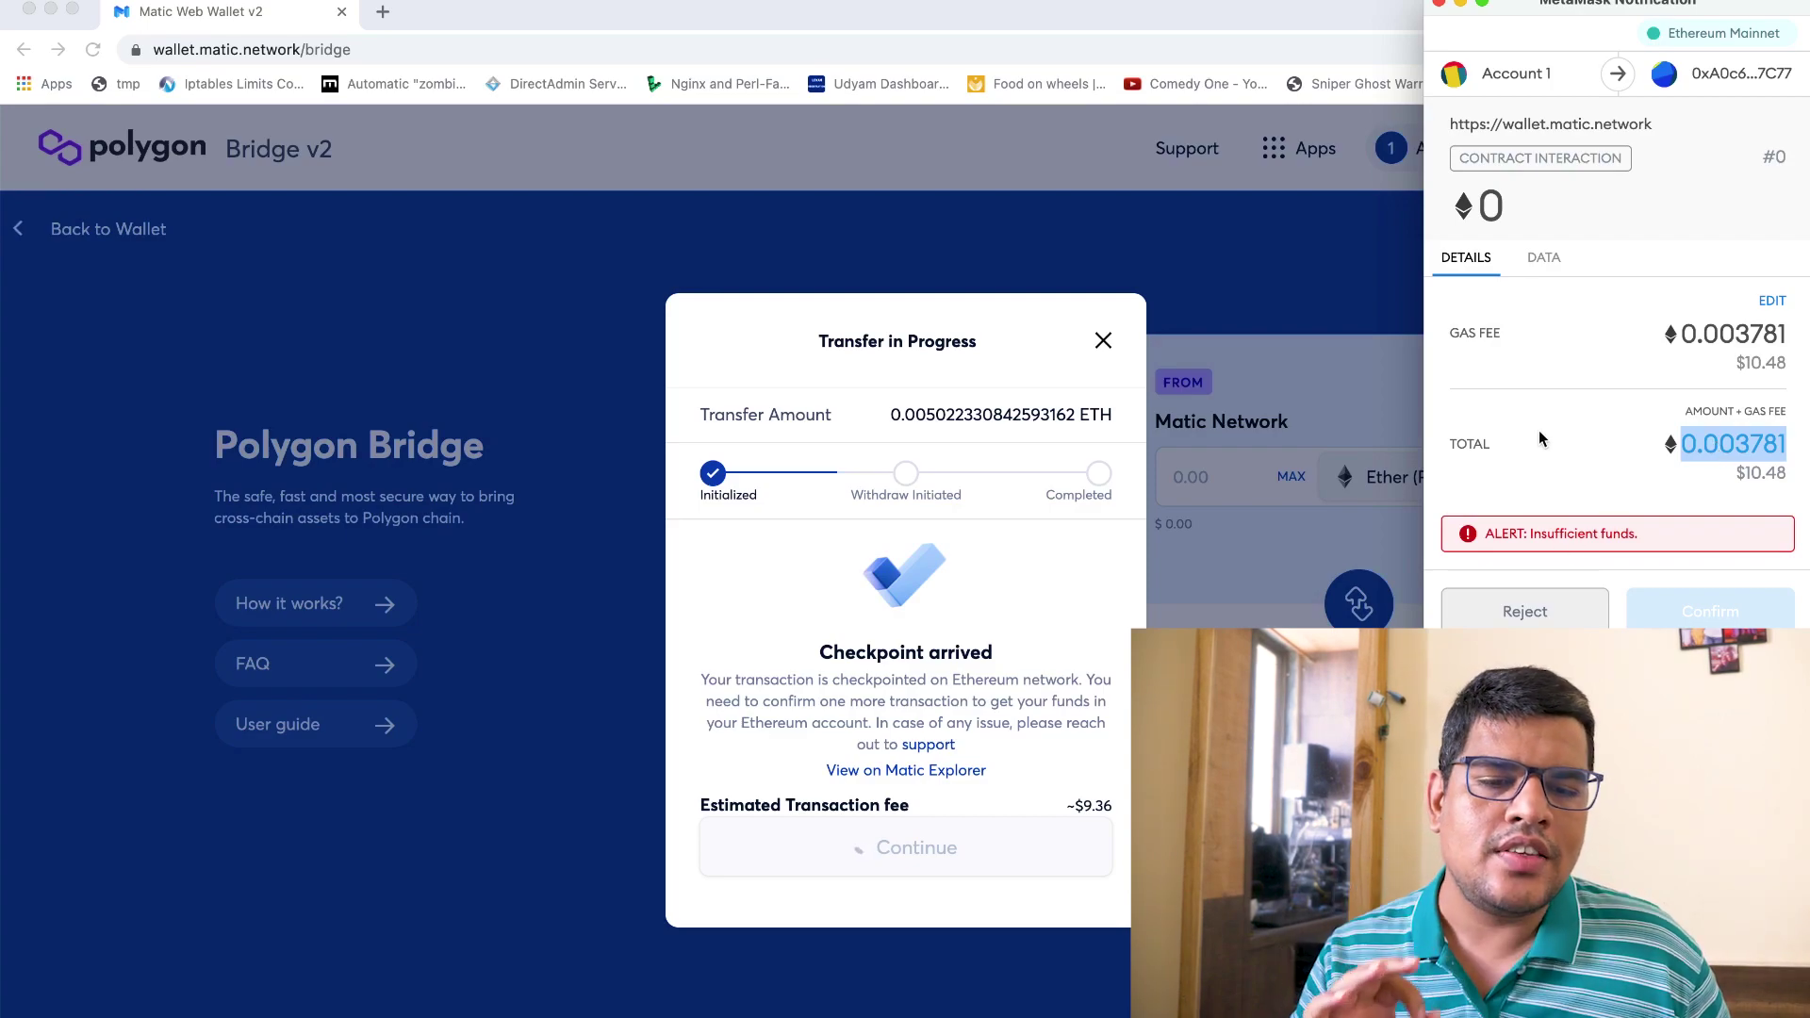
left_click(1555, 611)
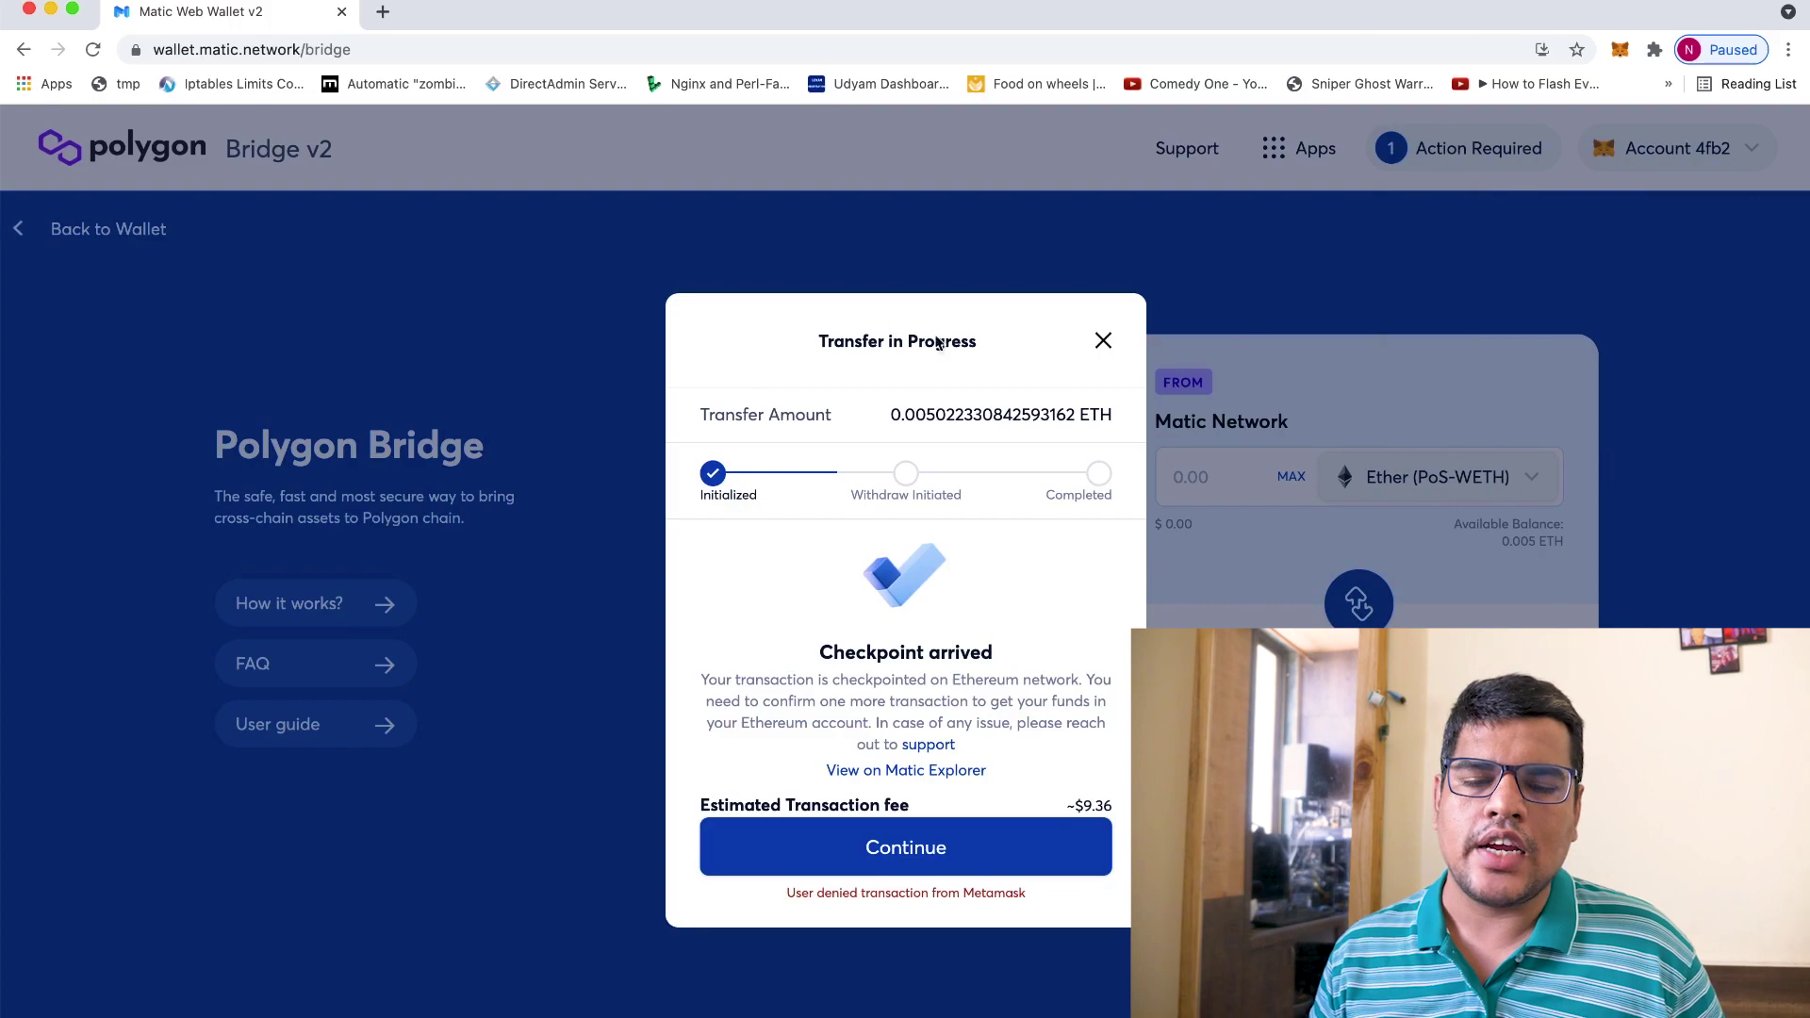
left_click(1103, 341)
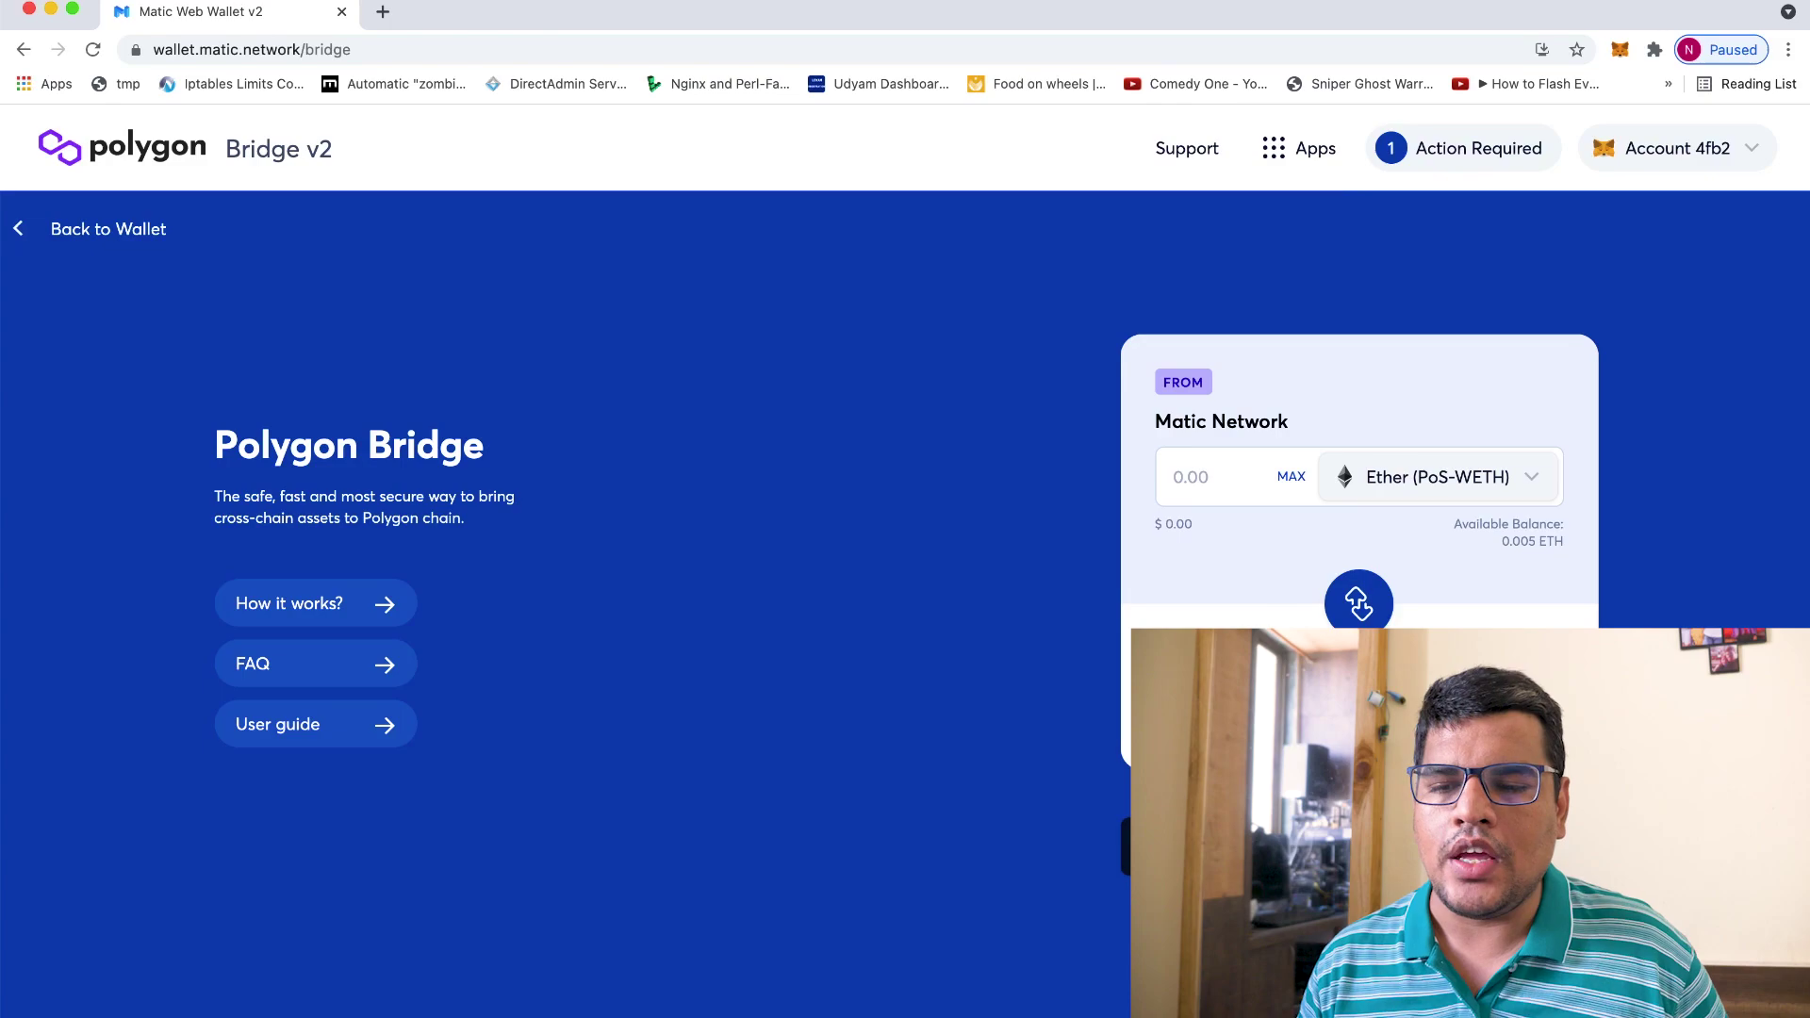
- Return to the wallet overview, check the total balance and the Ether value, and reopen the bridge for Ether
left_click(62, 232)
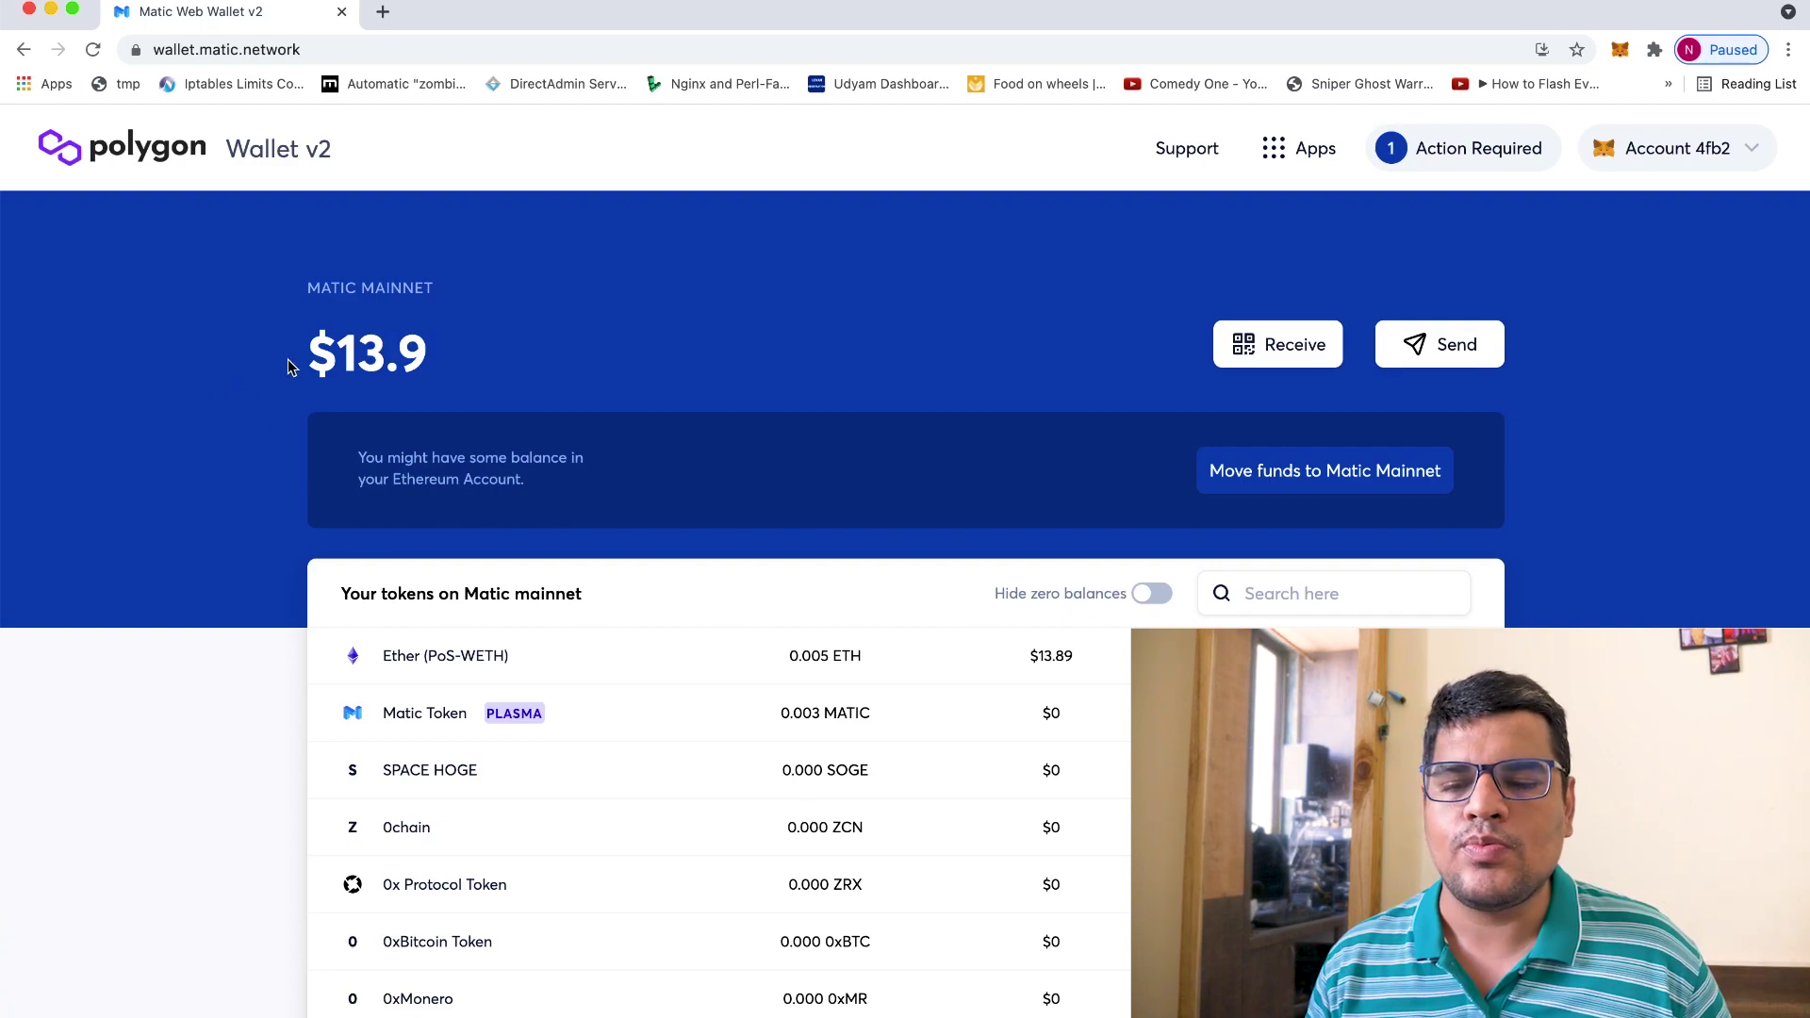
left_click_drag(287, 357, 495, 343)
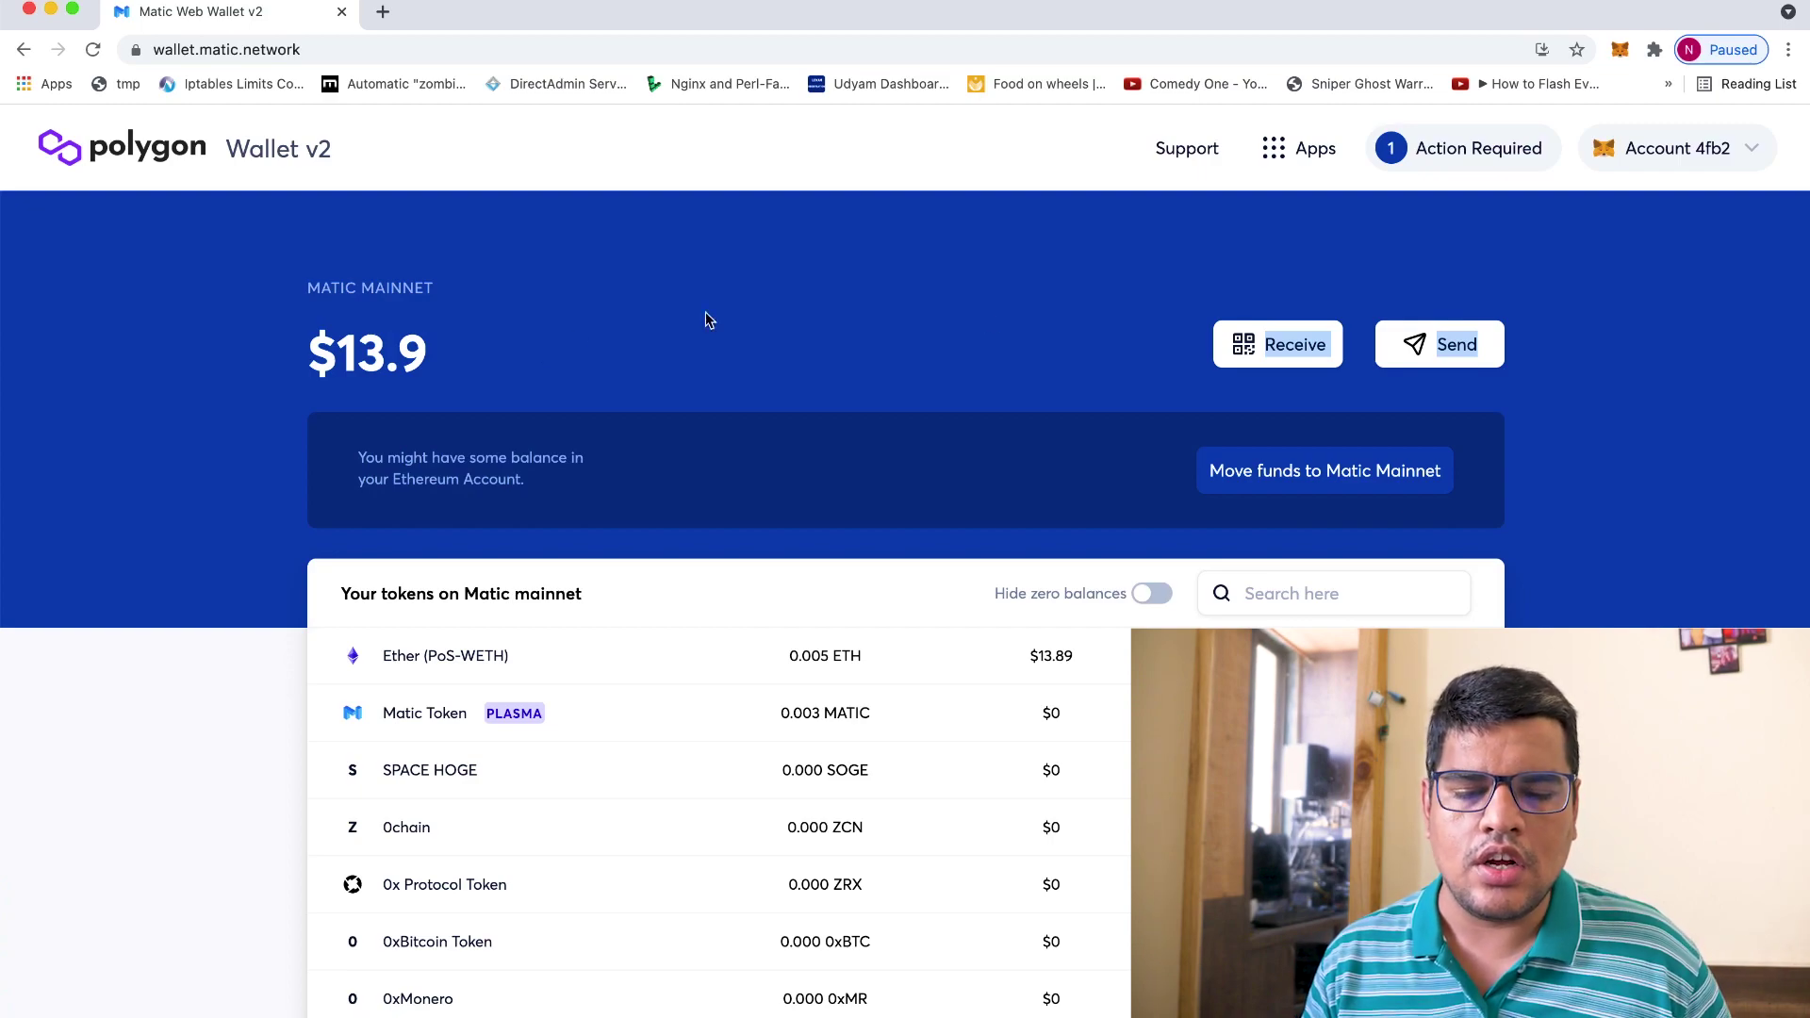
left_click_drag(1026, 654, 1071, 651)
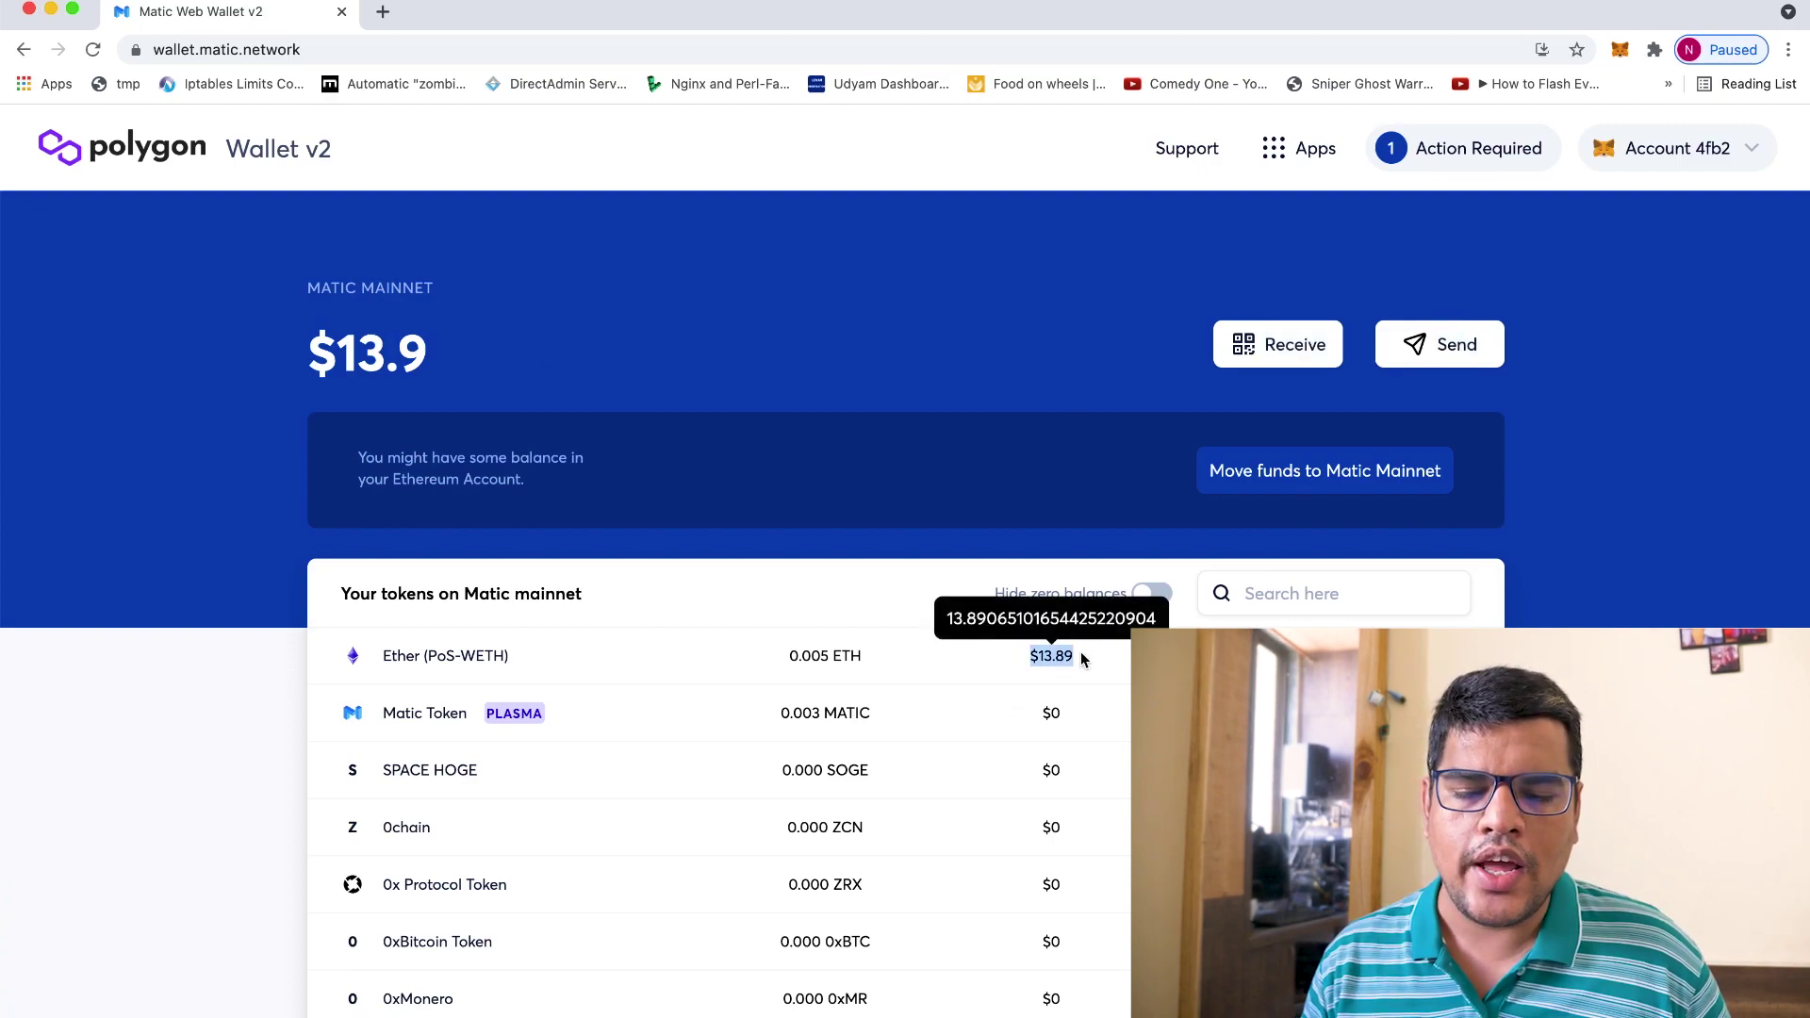
left_click(1080, 652)
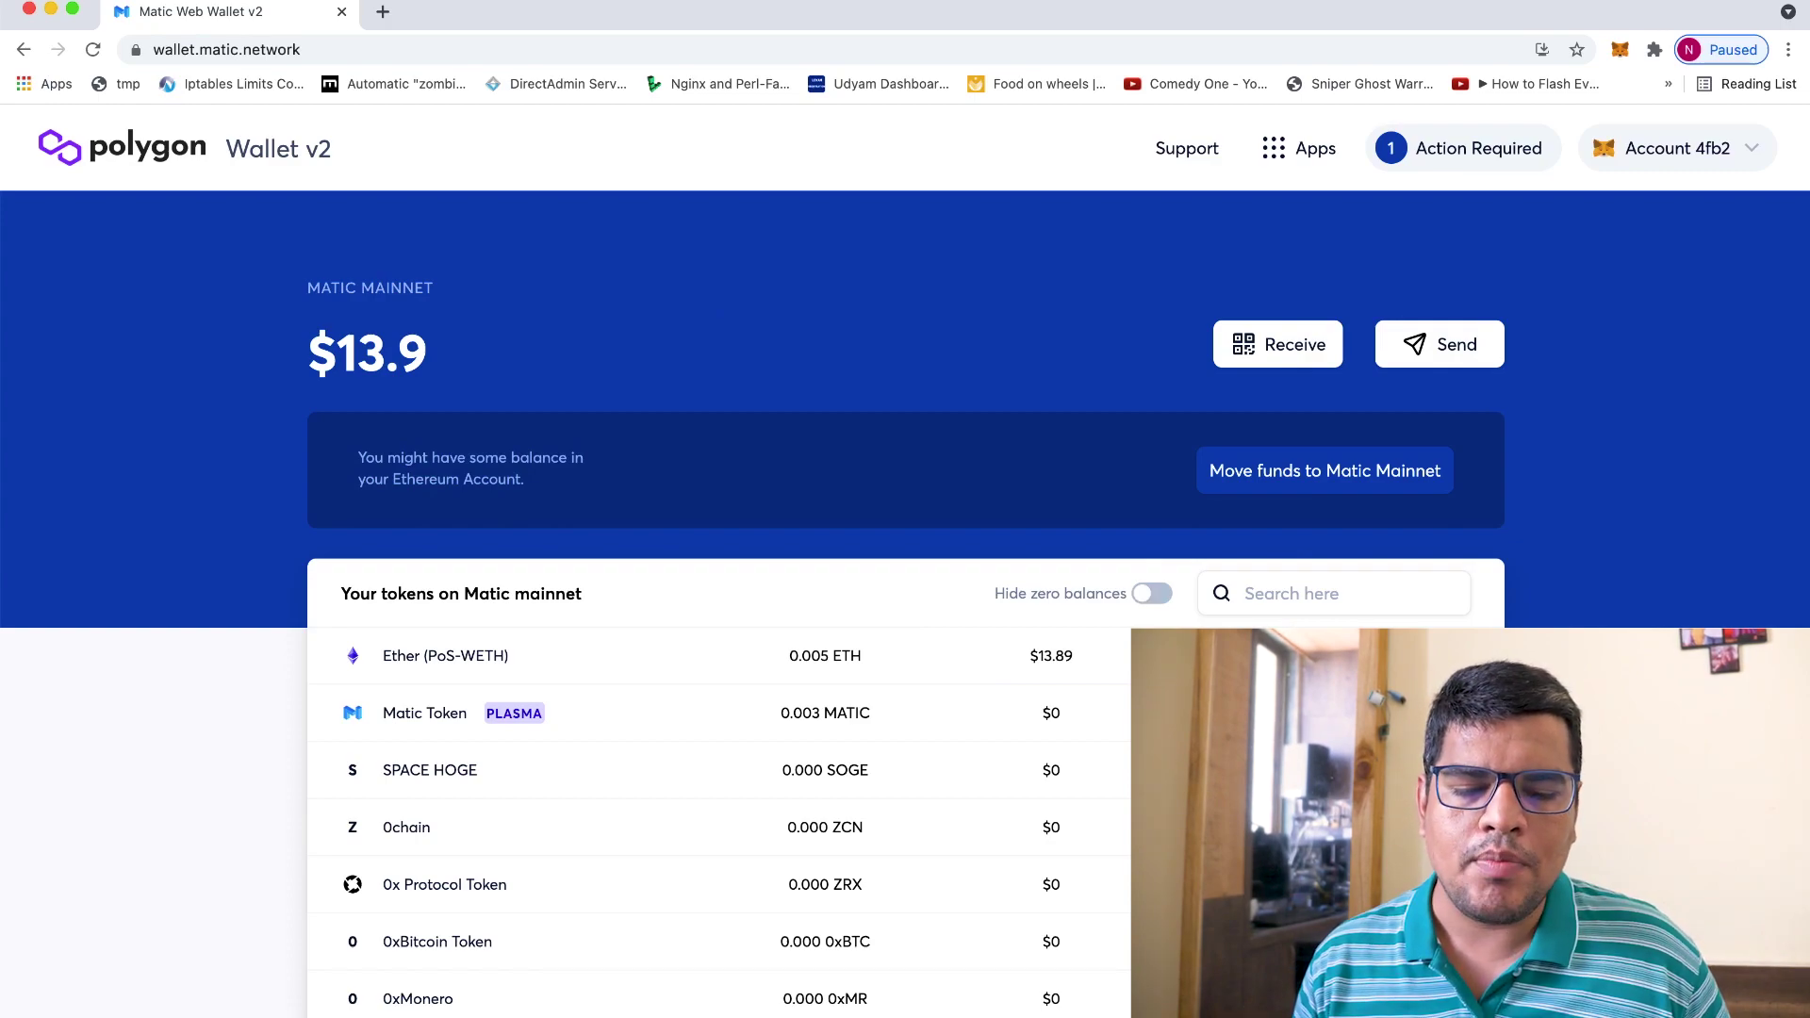
left_click(1319, 656)
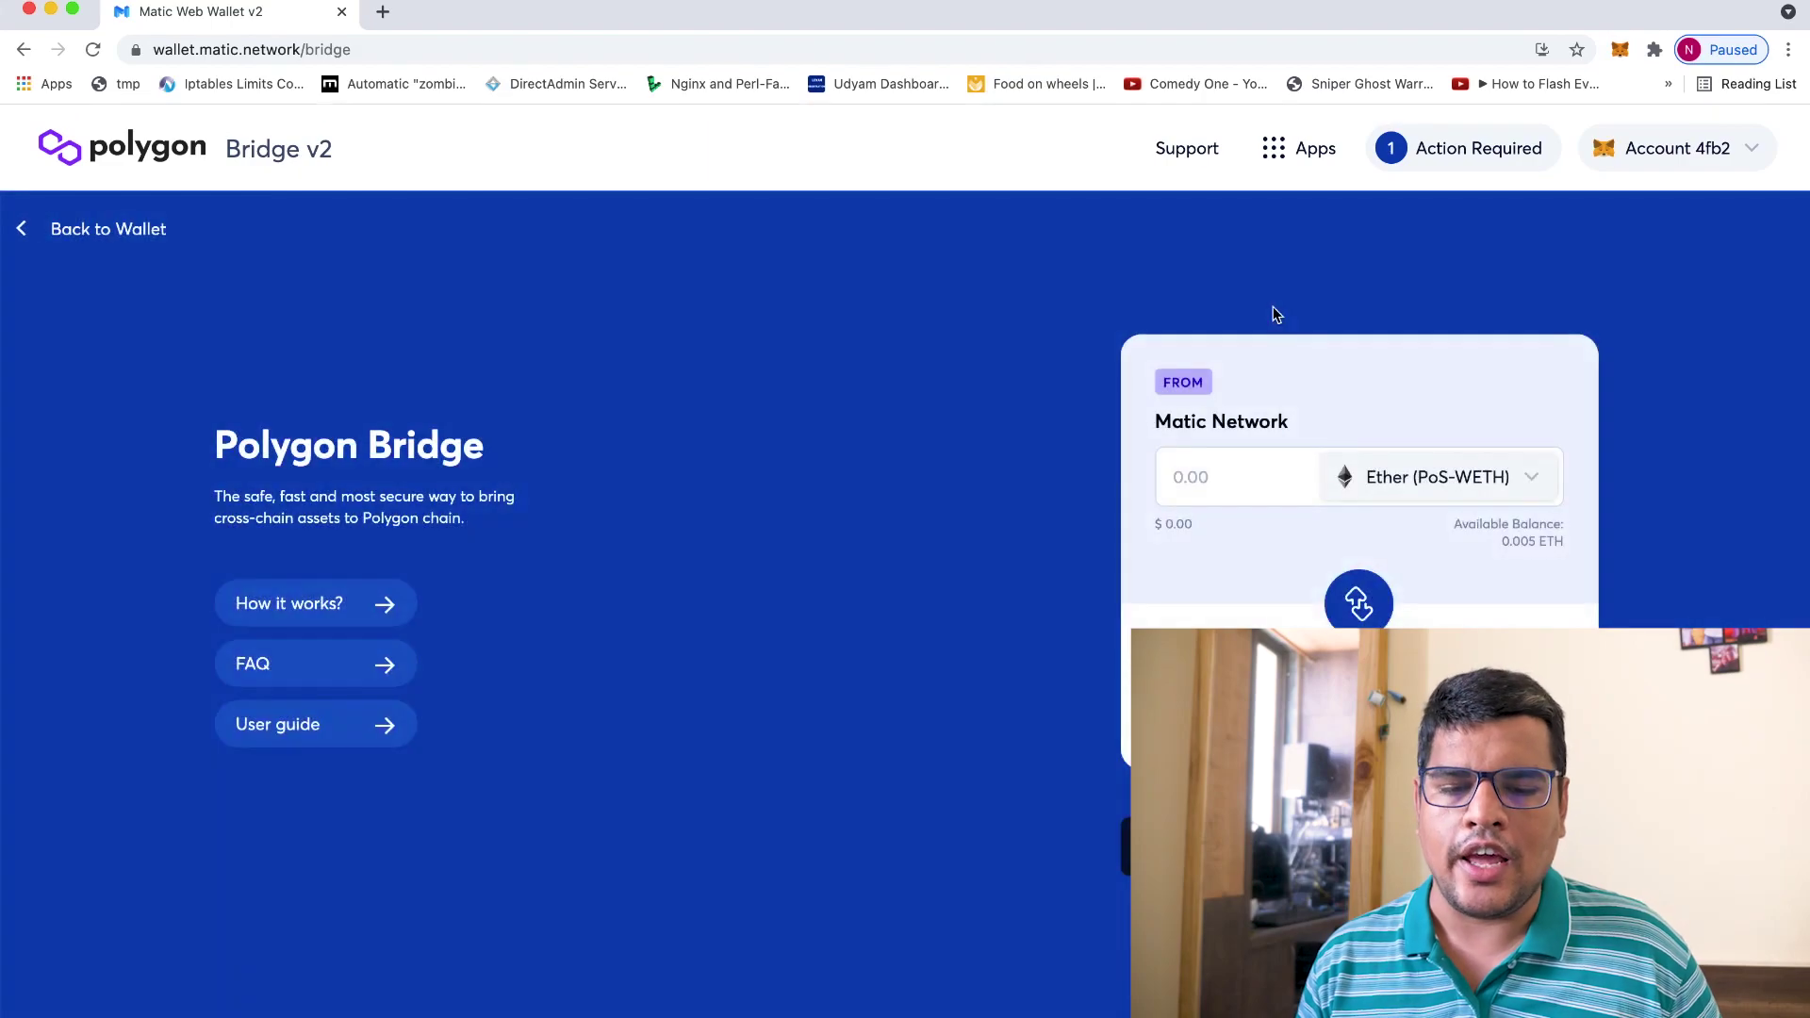
- Open QuickSwap in a new tab and switch the connected MetaMask wallet to Matic Mainnet
left_click(382, 13)
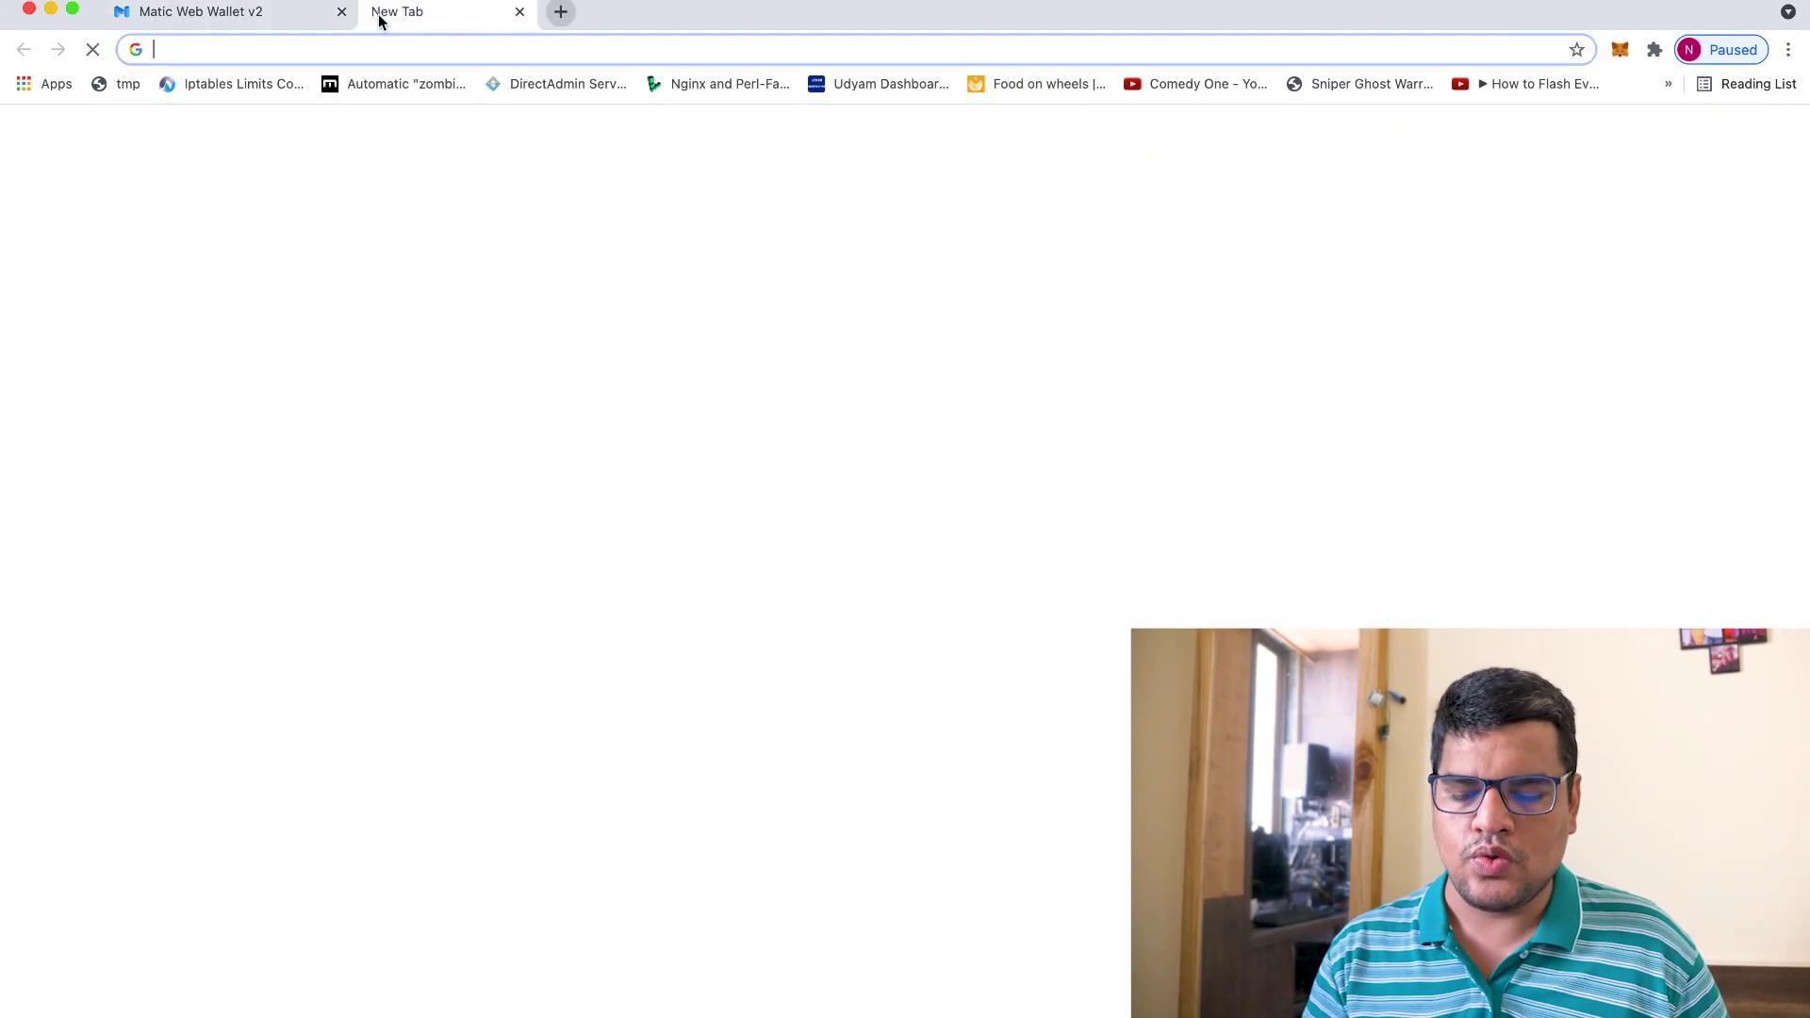
type("quick")
key("Return")
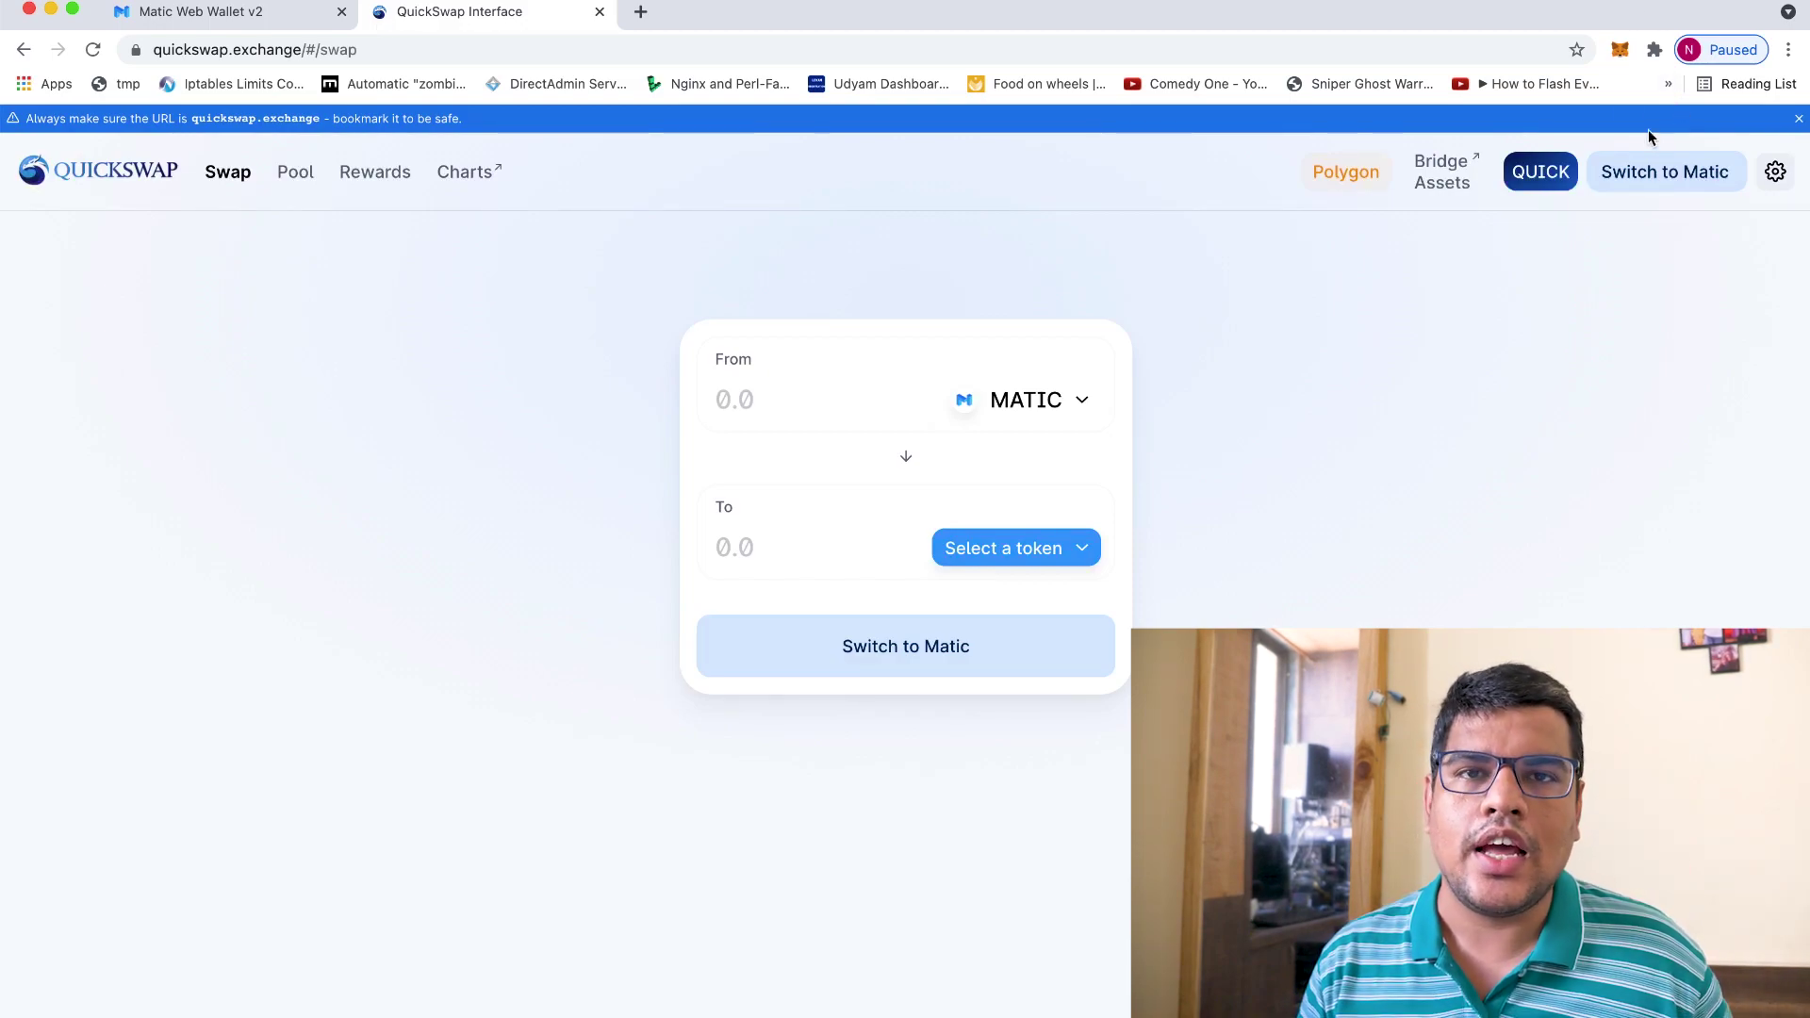
left_click(1648, 173)
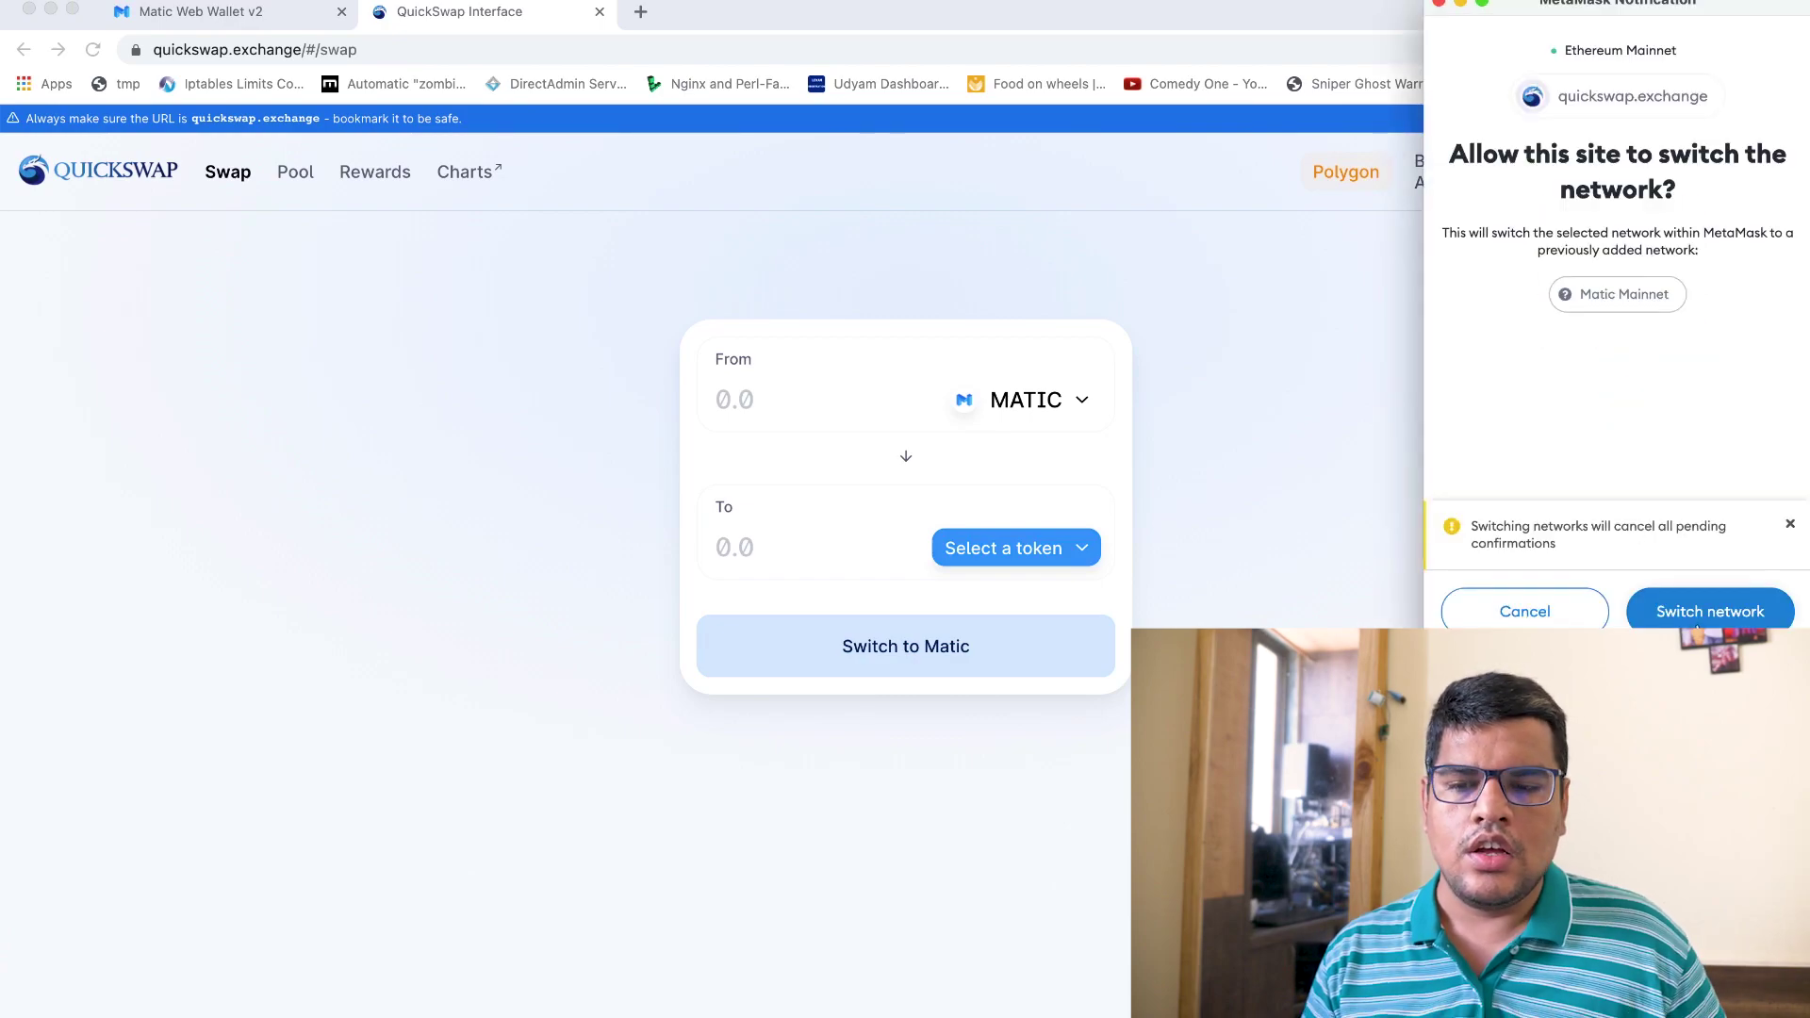
left_click(1696, 618)
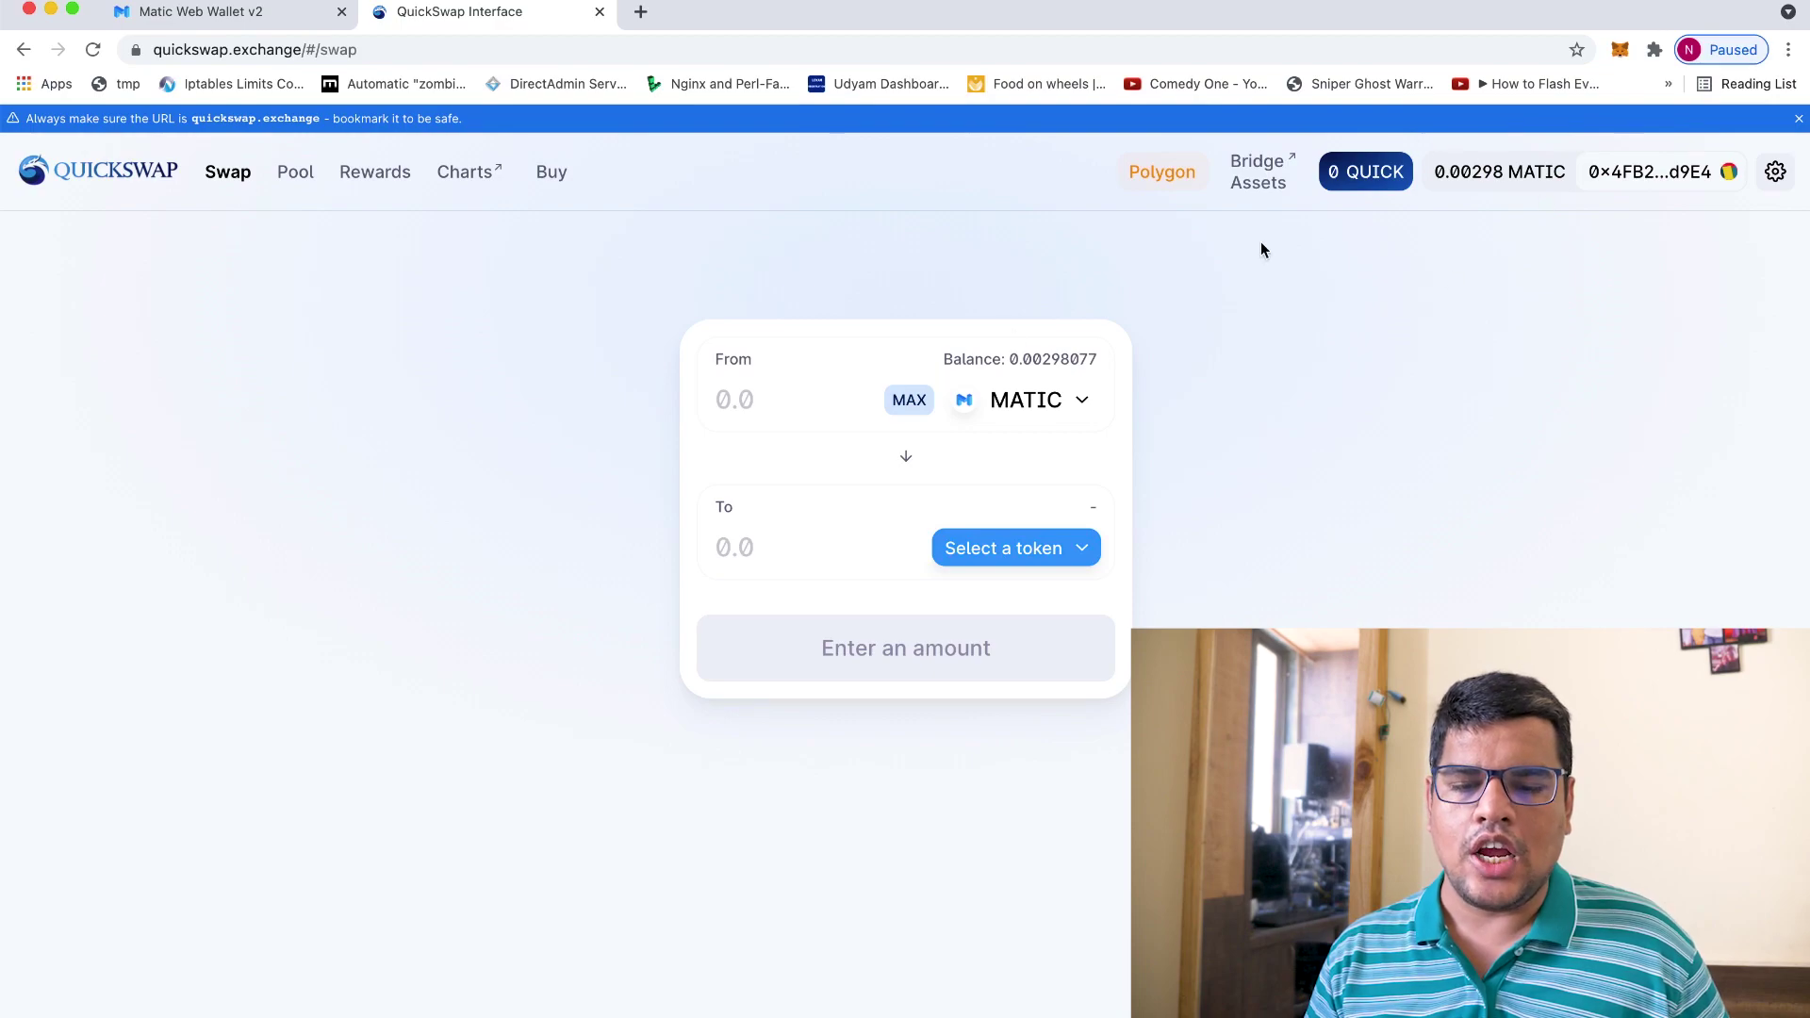
- Set ETH as the token to swap from and use its maximum available balance
left_click(1030, 403)
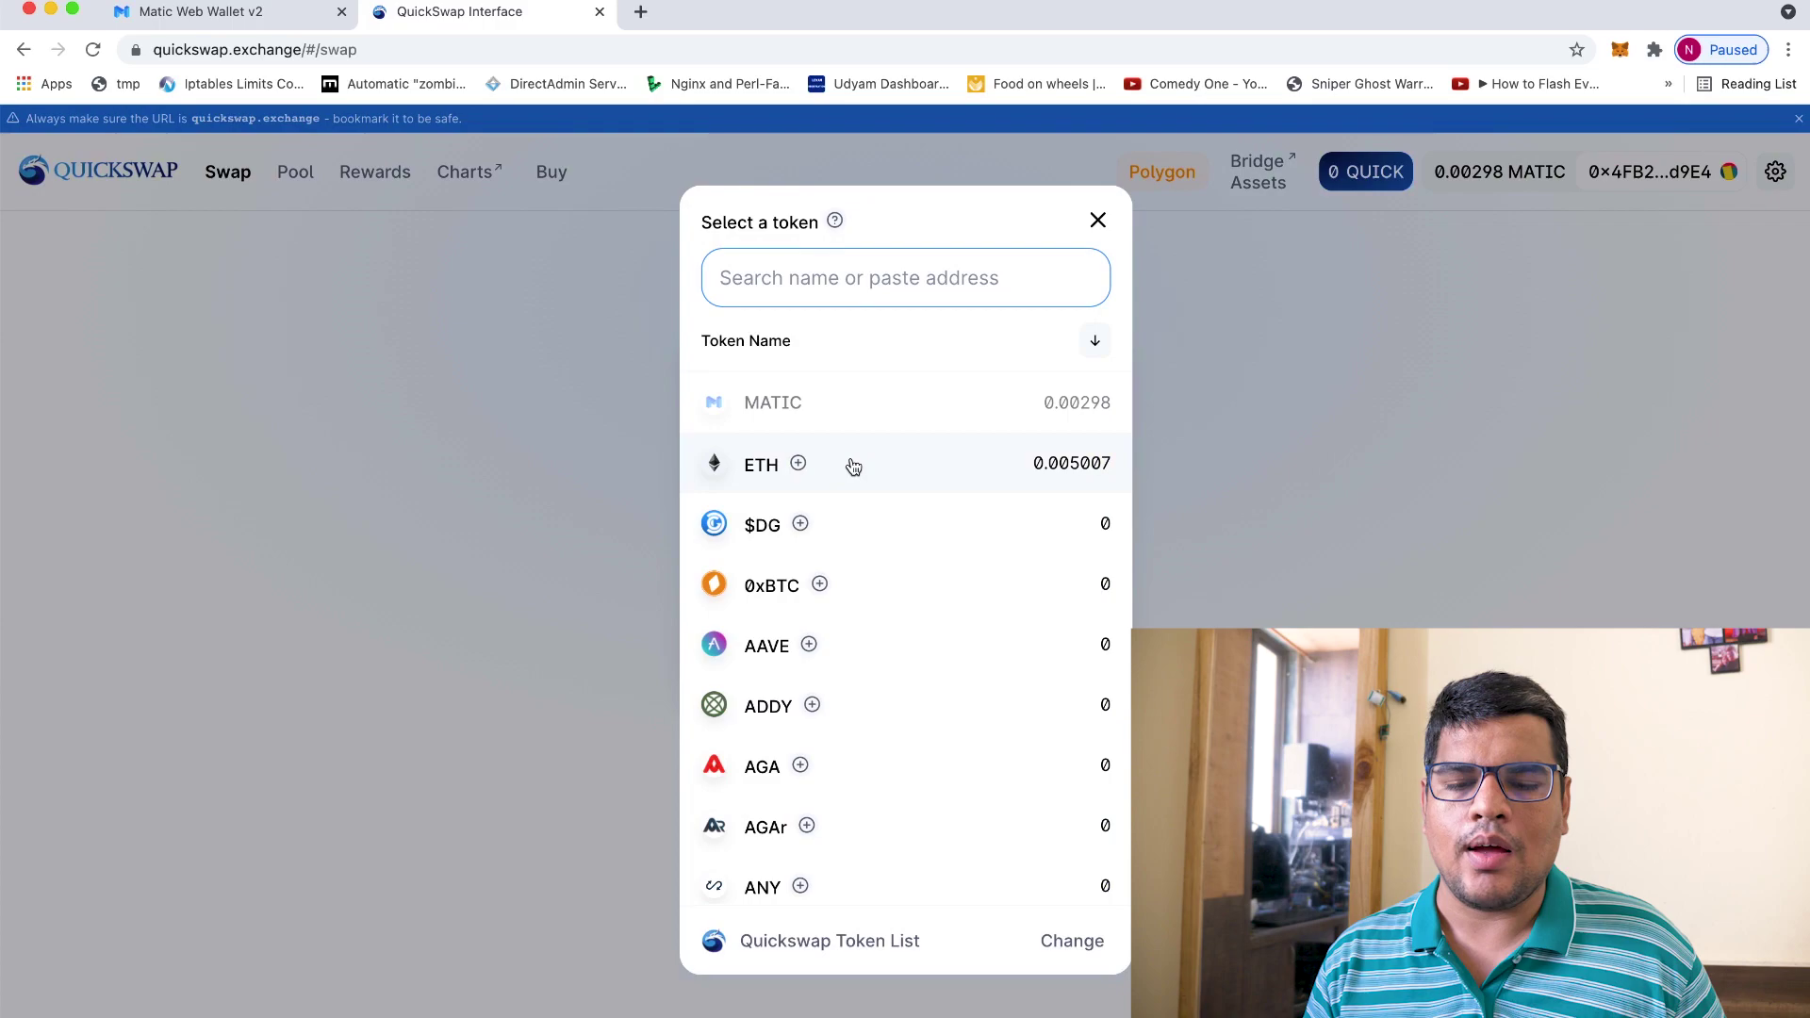
left_click(879, 462)
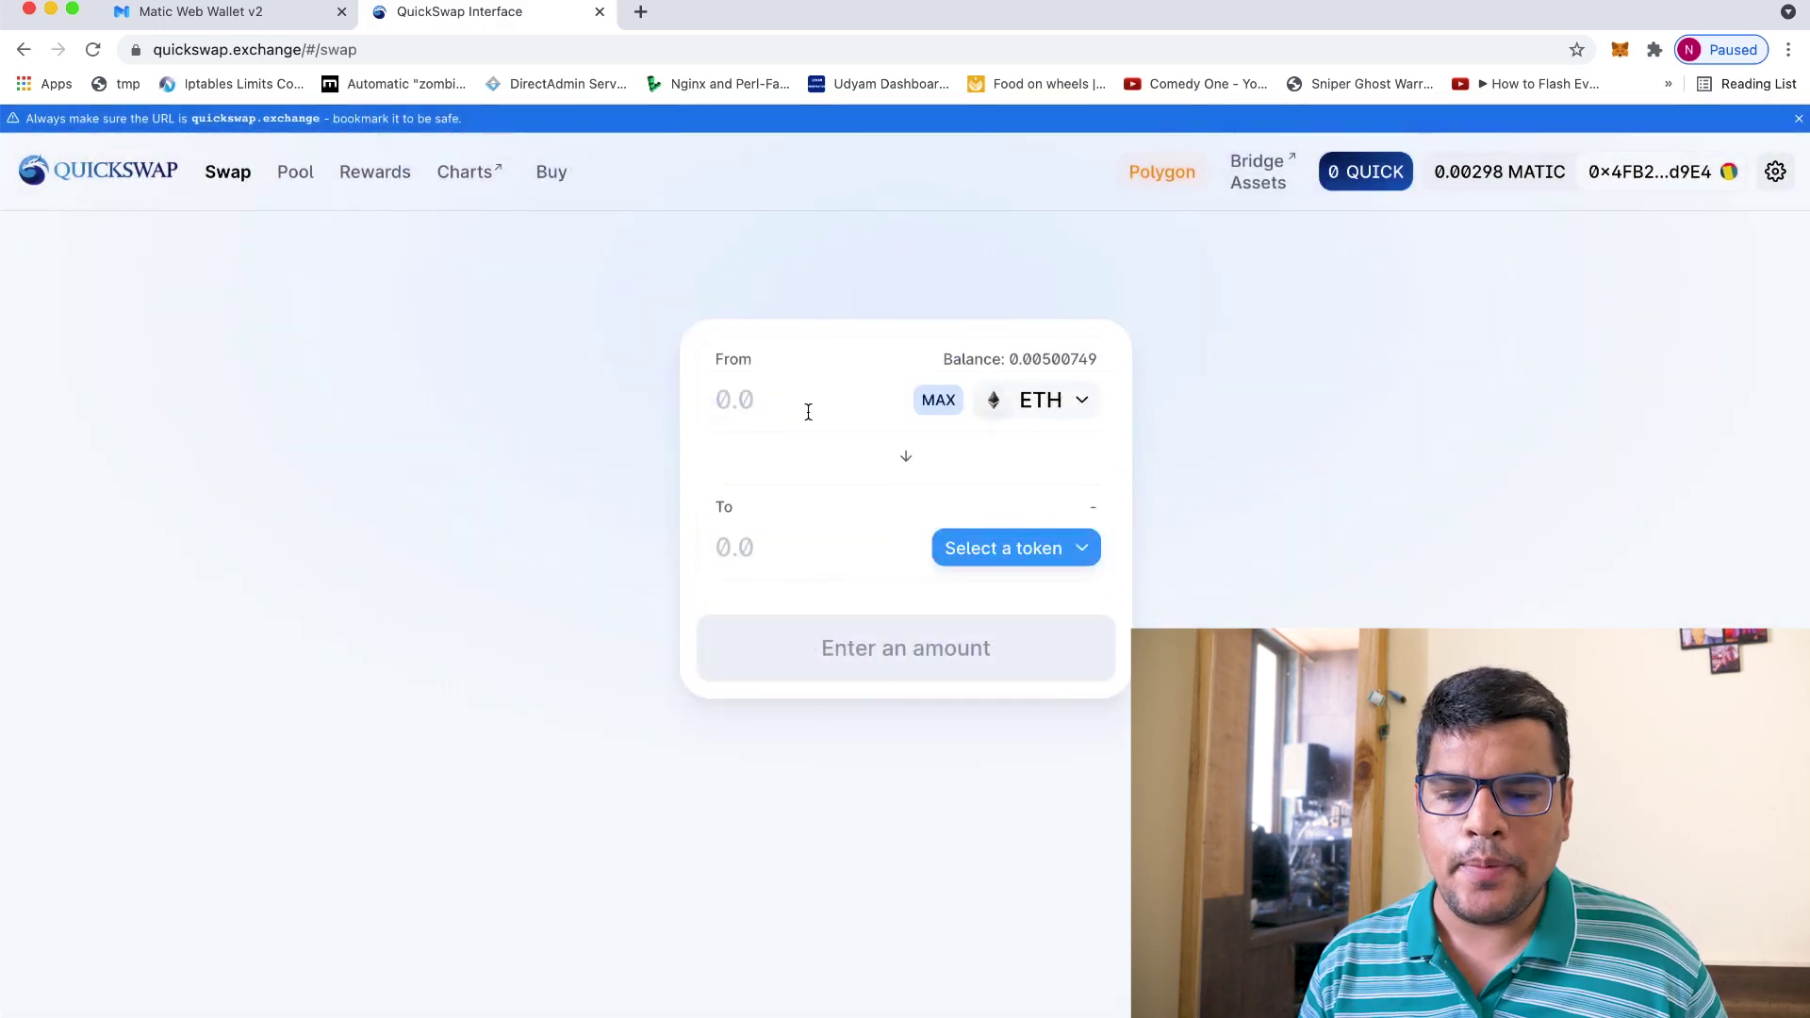
left_click(938, 400)
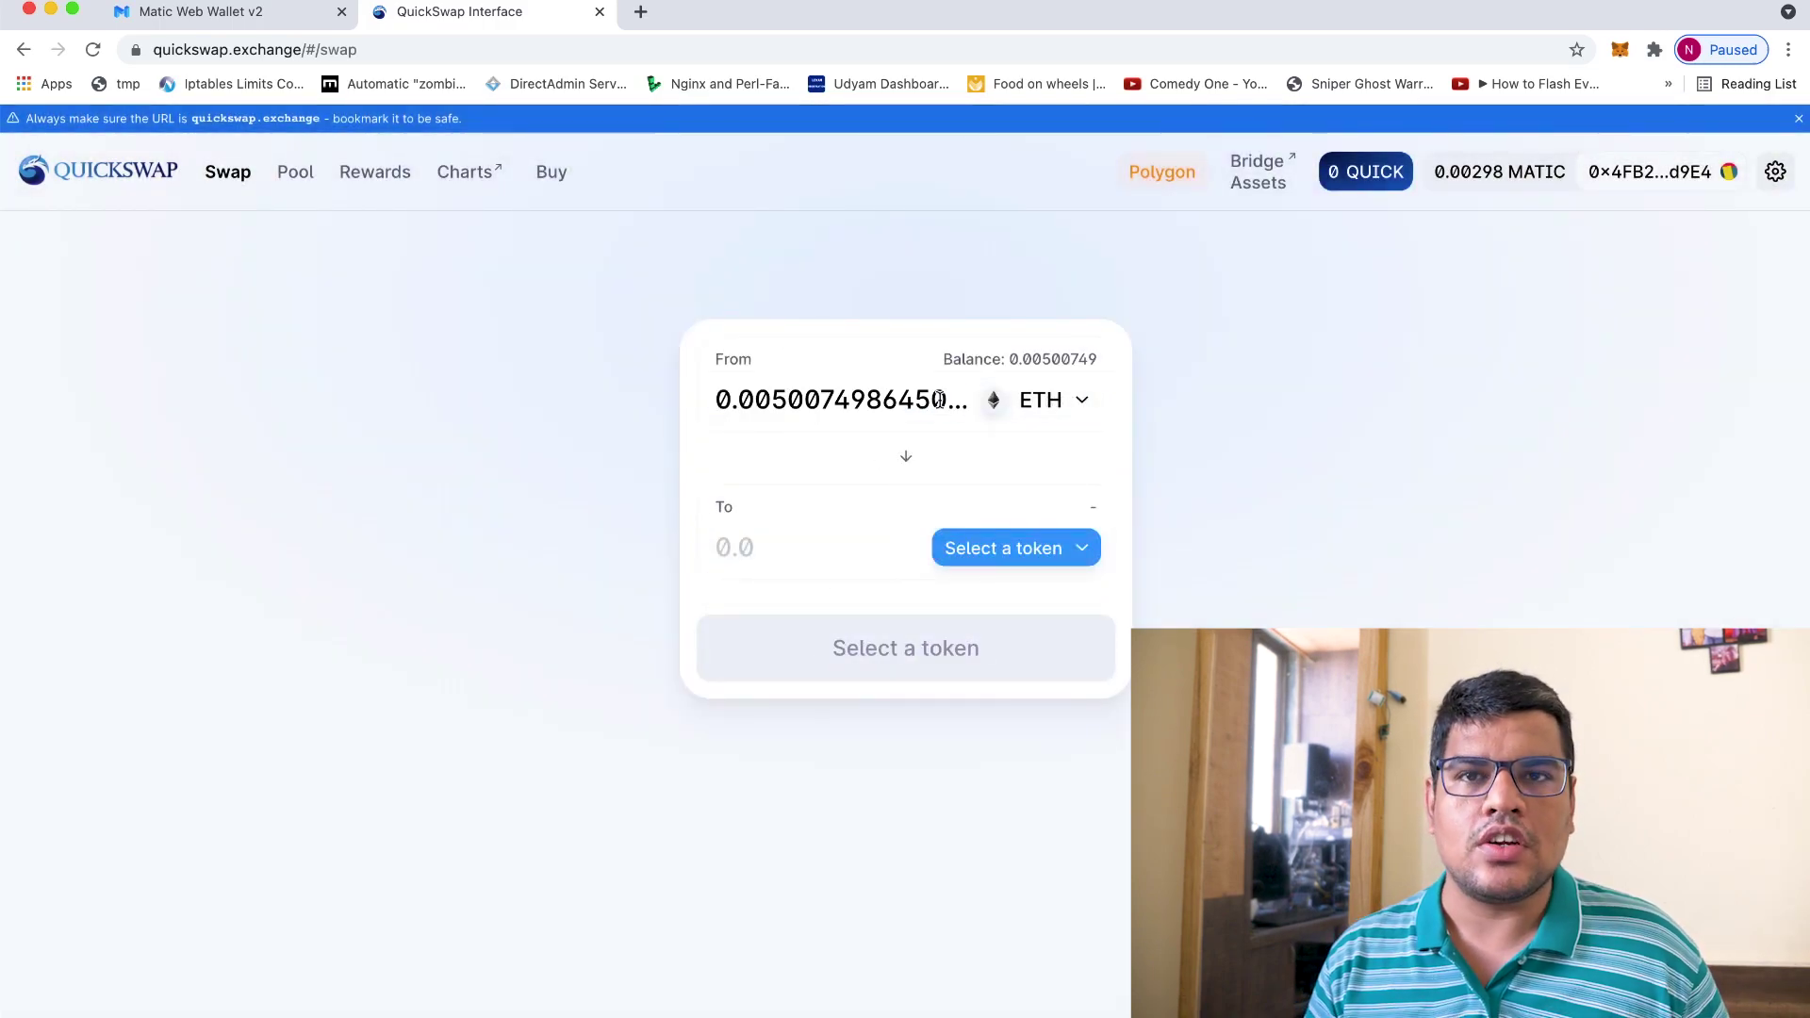
- Search the token list for usdt and select USDT as the token to receive
left_click(1011, 546)
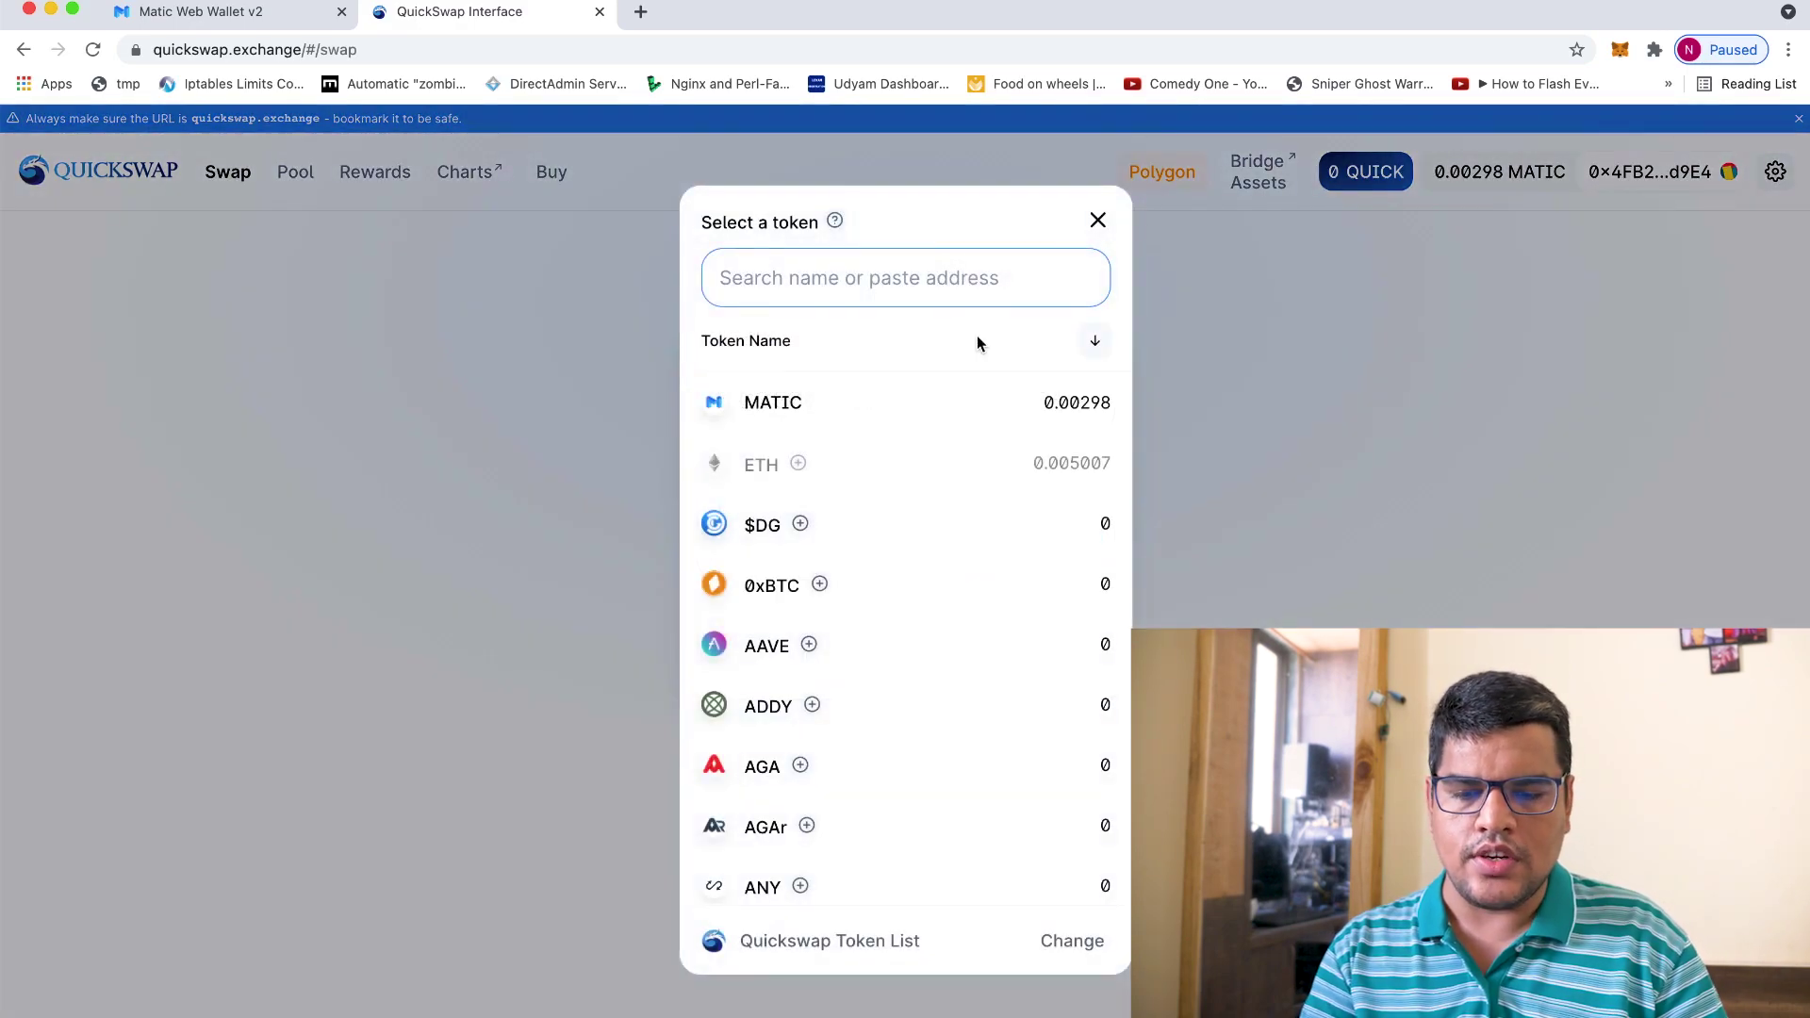
scroll(1056, 753, "down", 20)
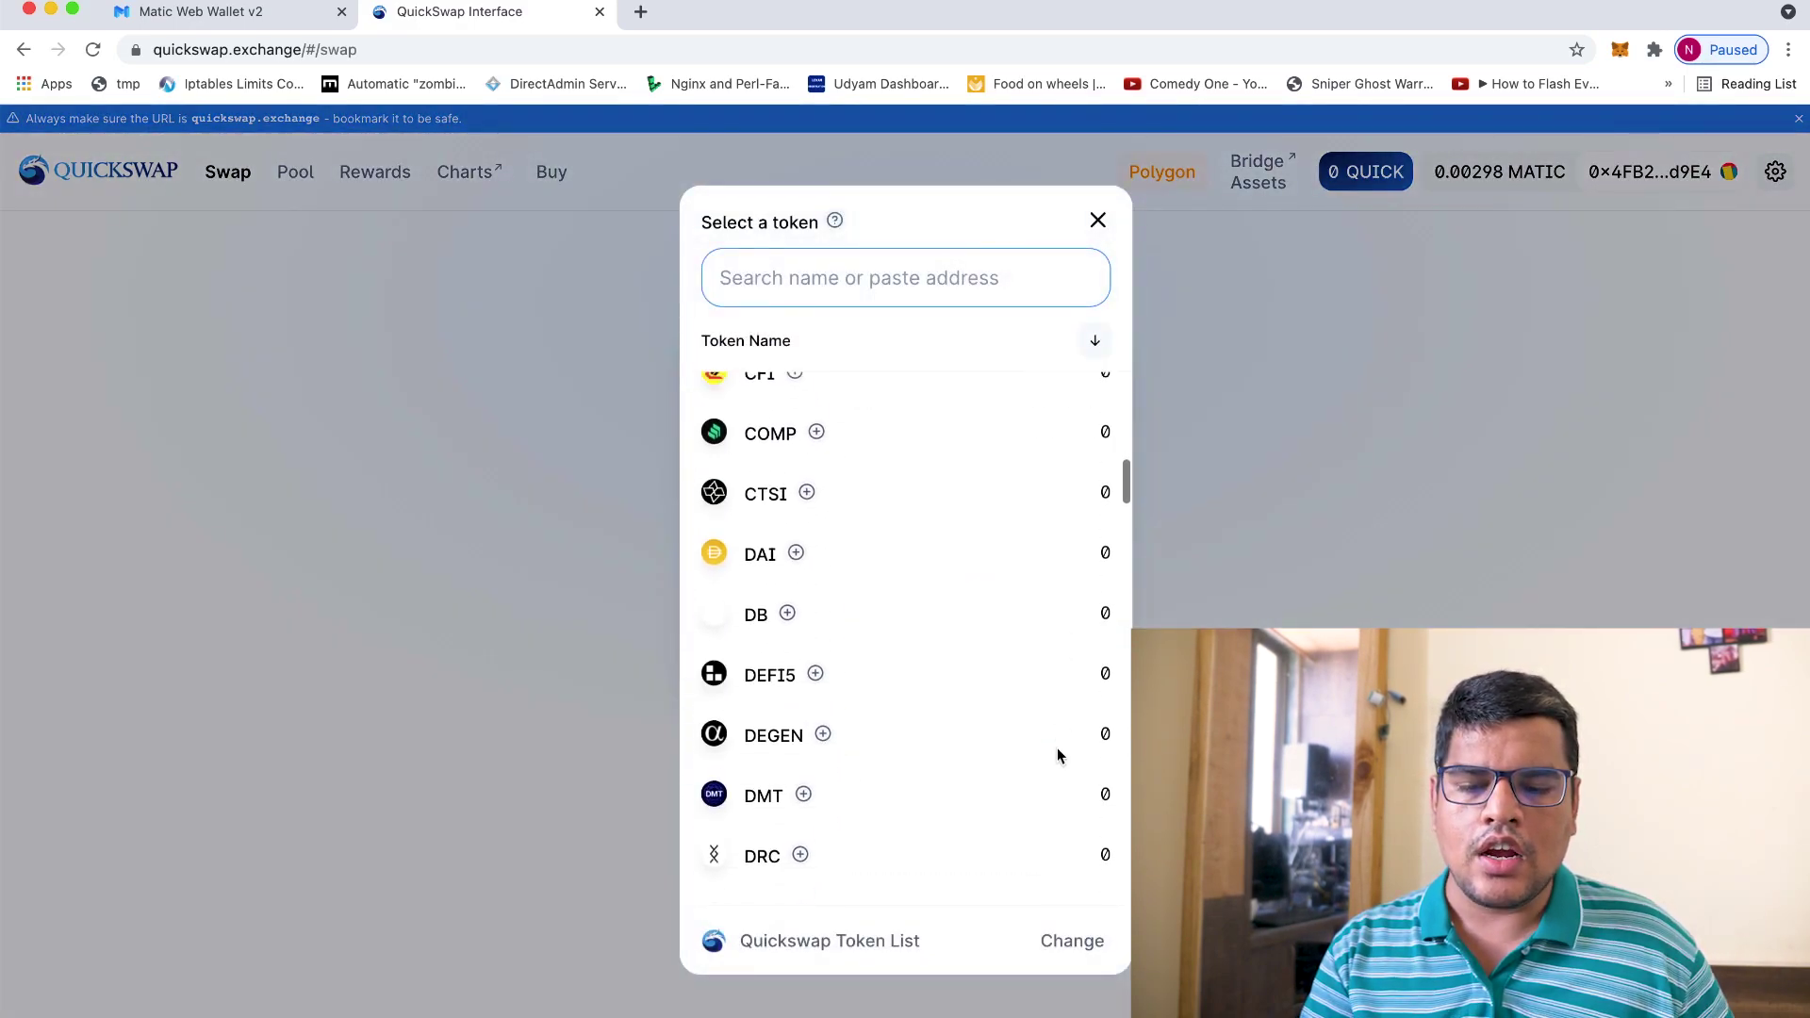
scroll(1056, 751, "up", 20)
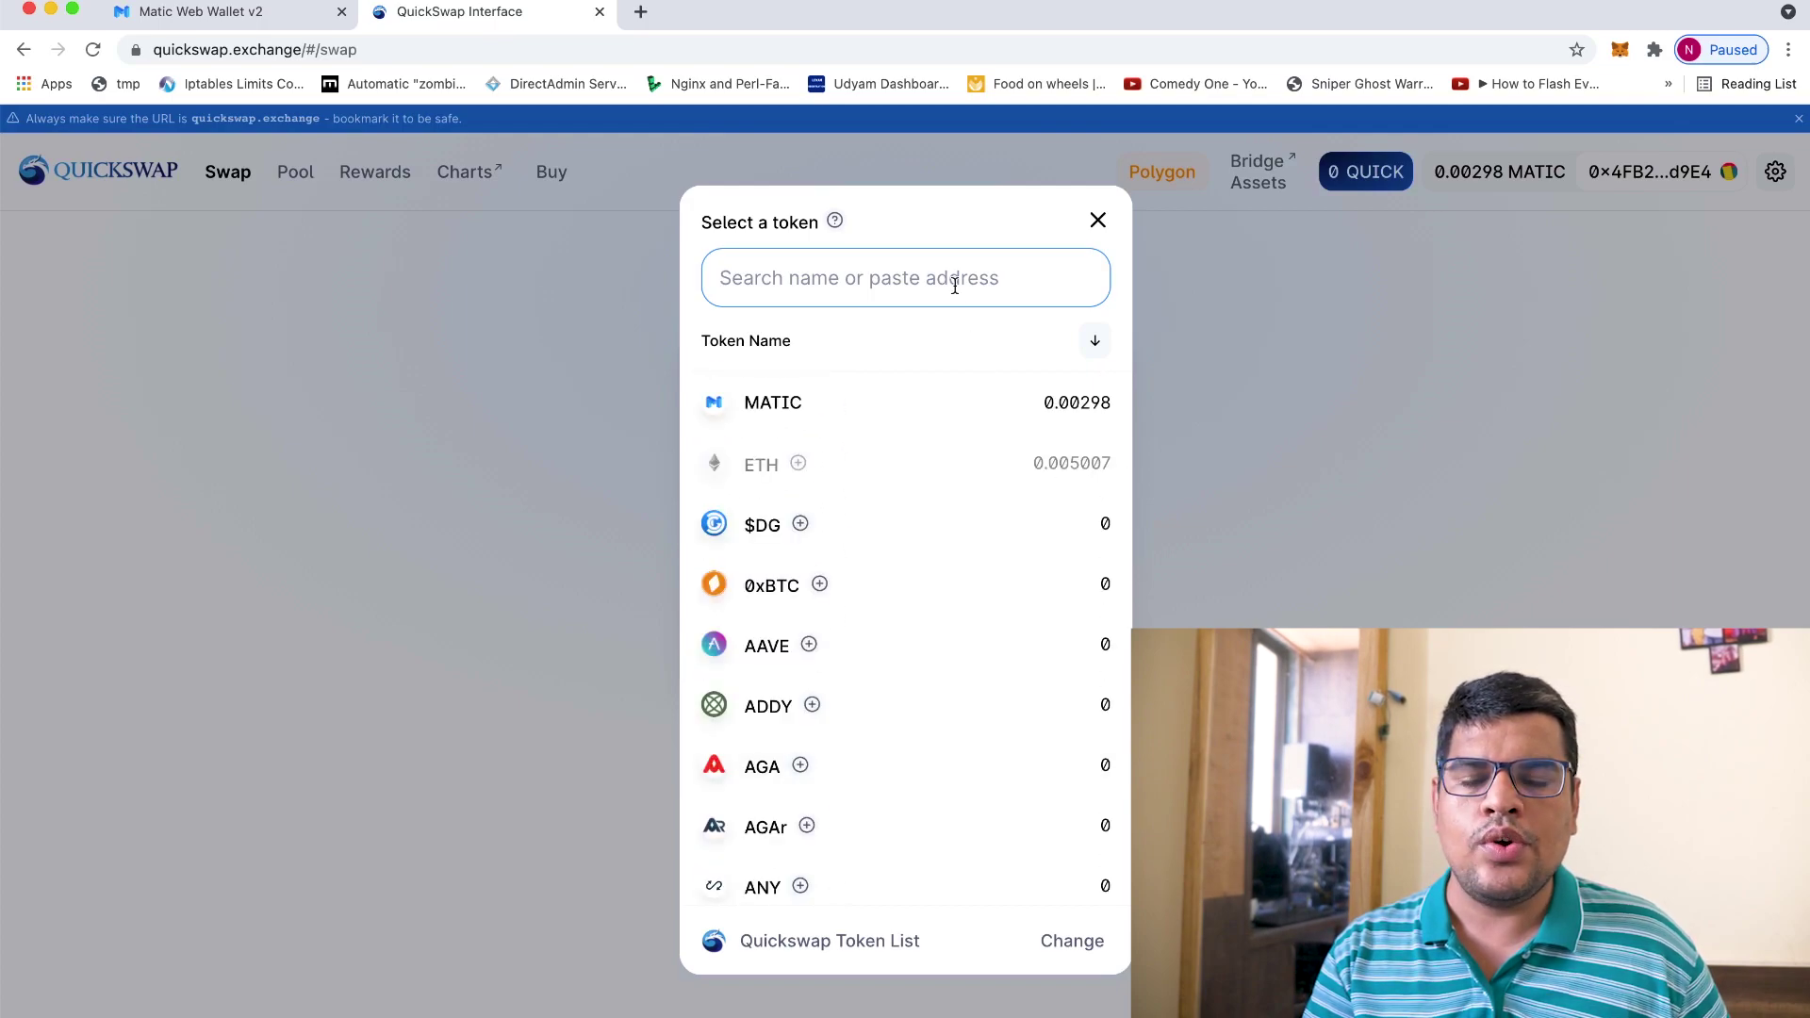
type("usdt")
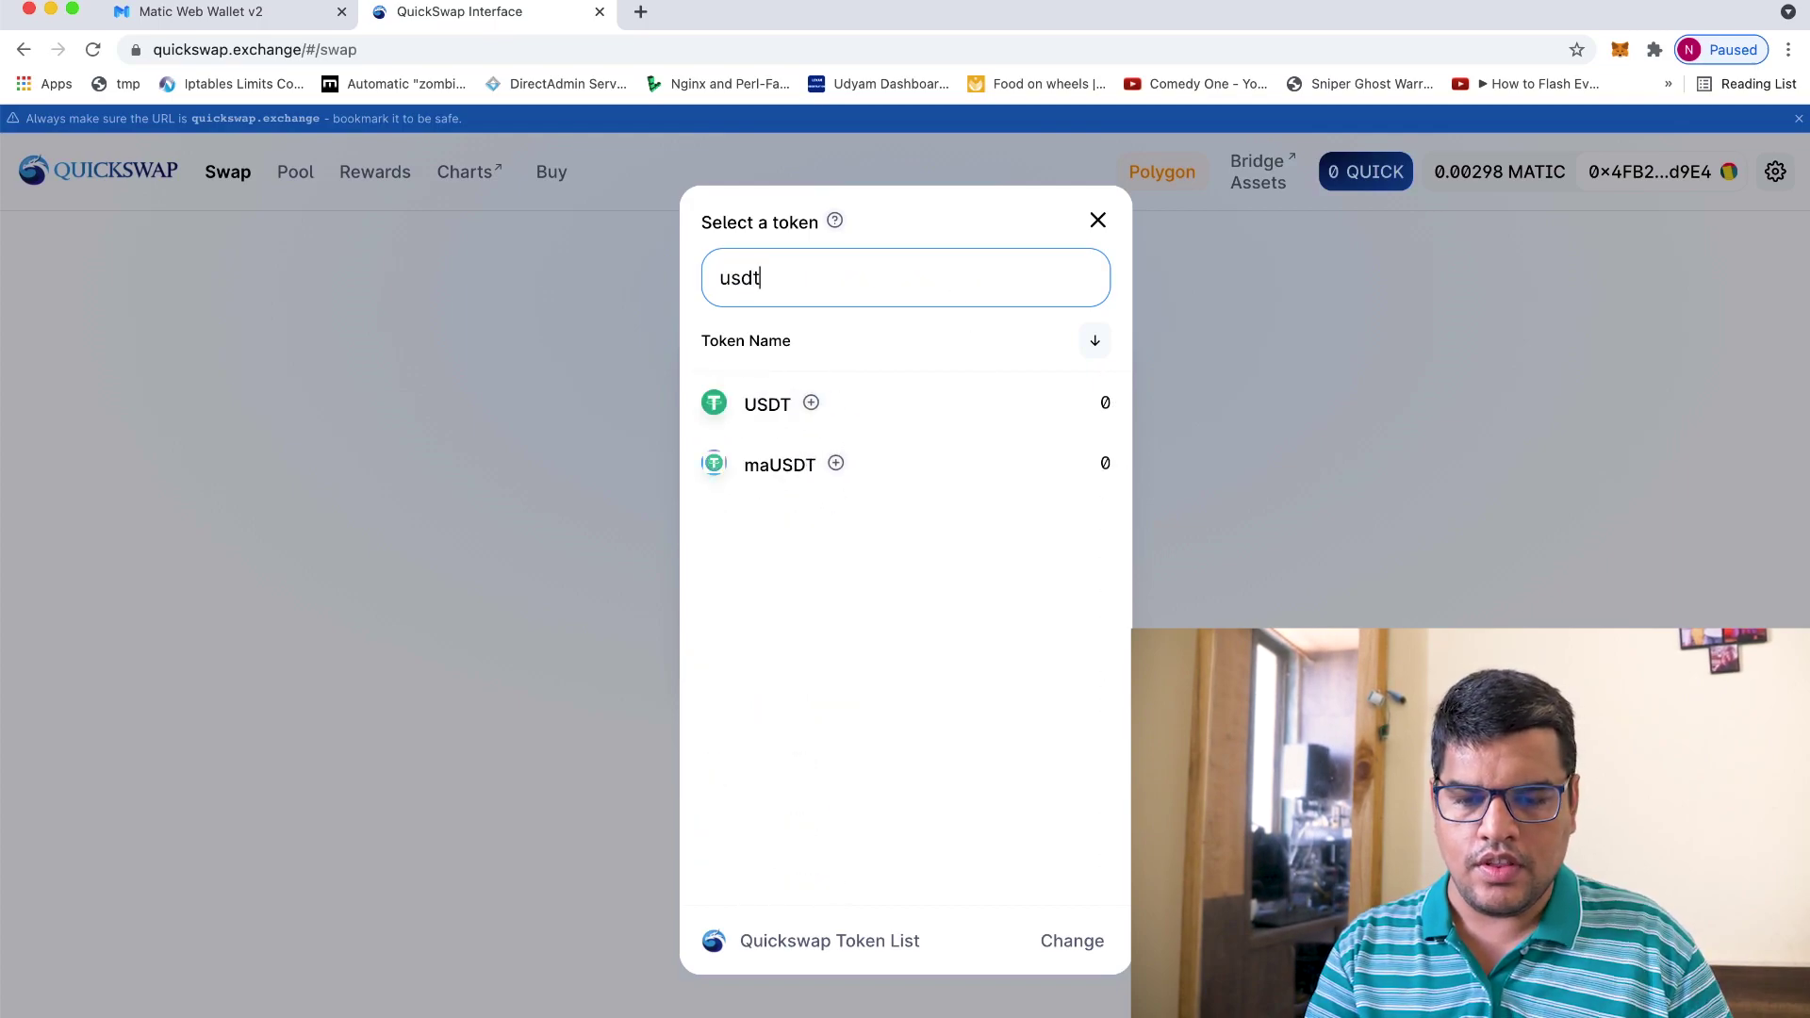
left_click(990, 395)
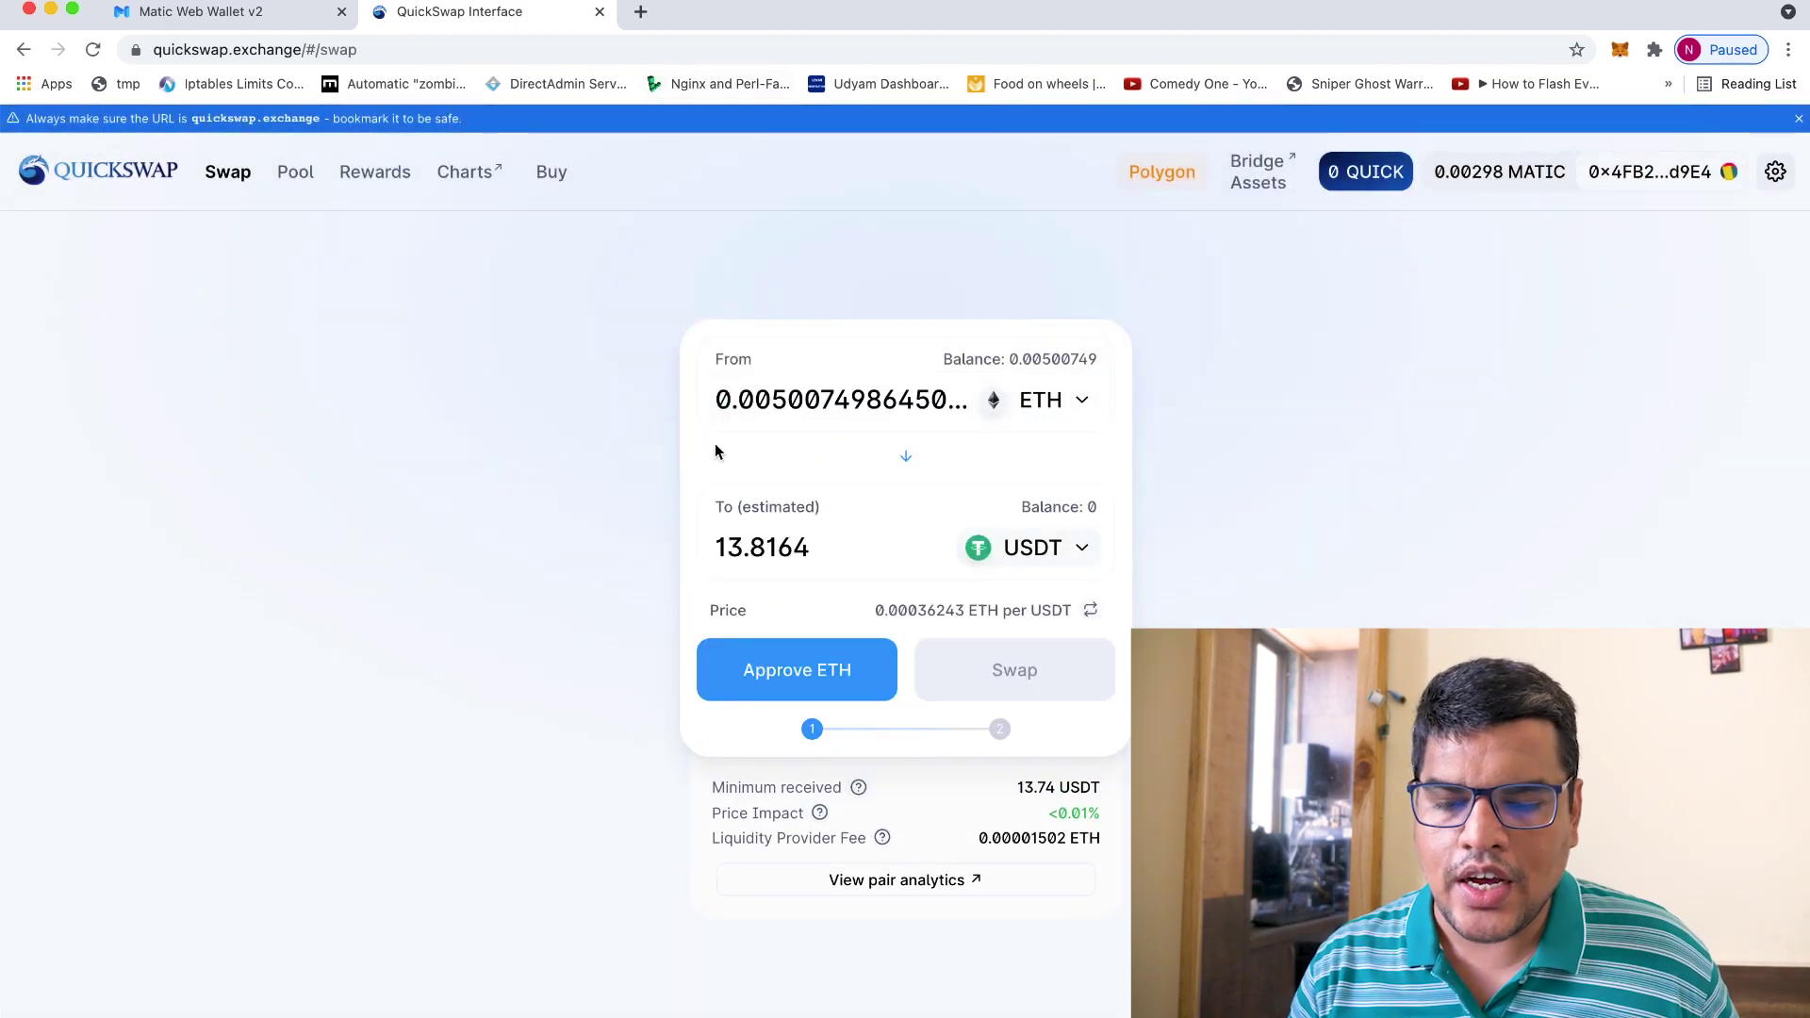
- Compare the estimated USDT output with the balance in the Matic wallet overview, and return to QuickSwap
left_click_drag(734, 556, 813, 556)
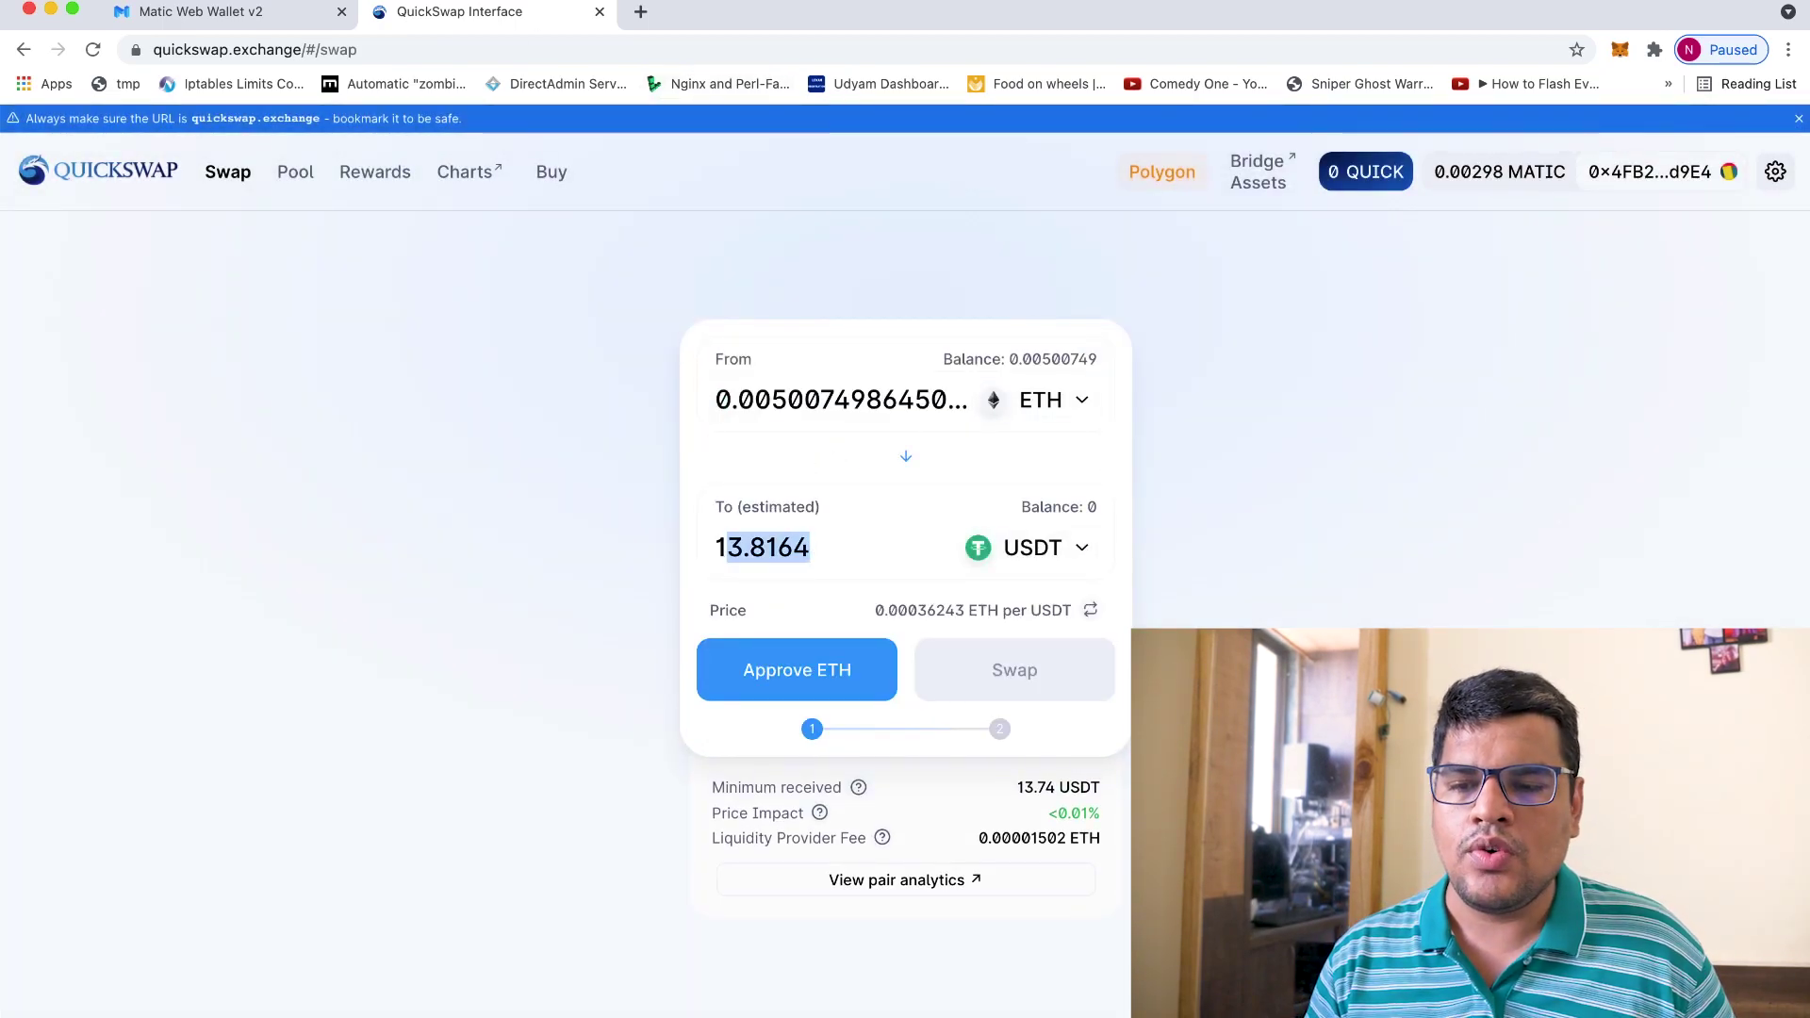
left_click(266, 14)
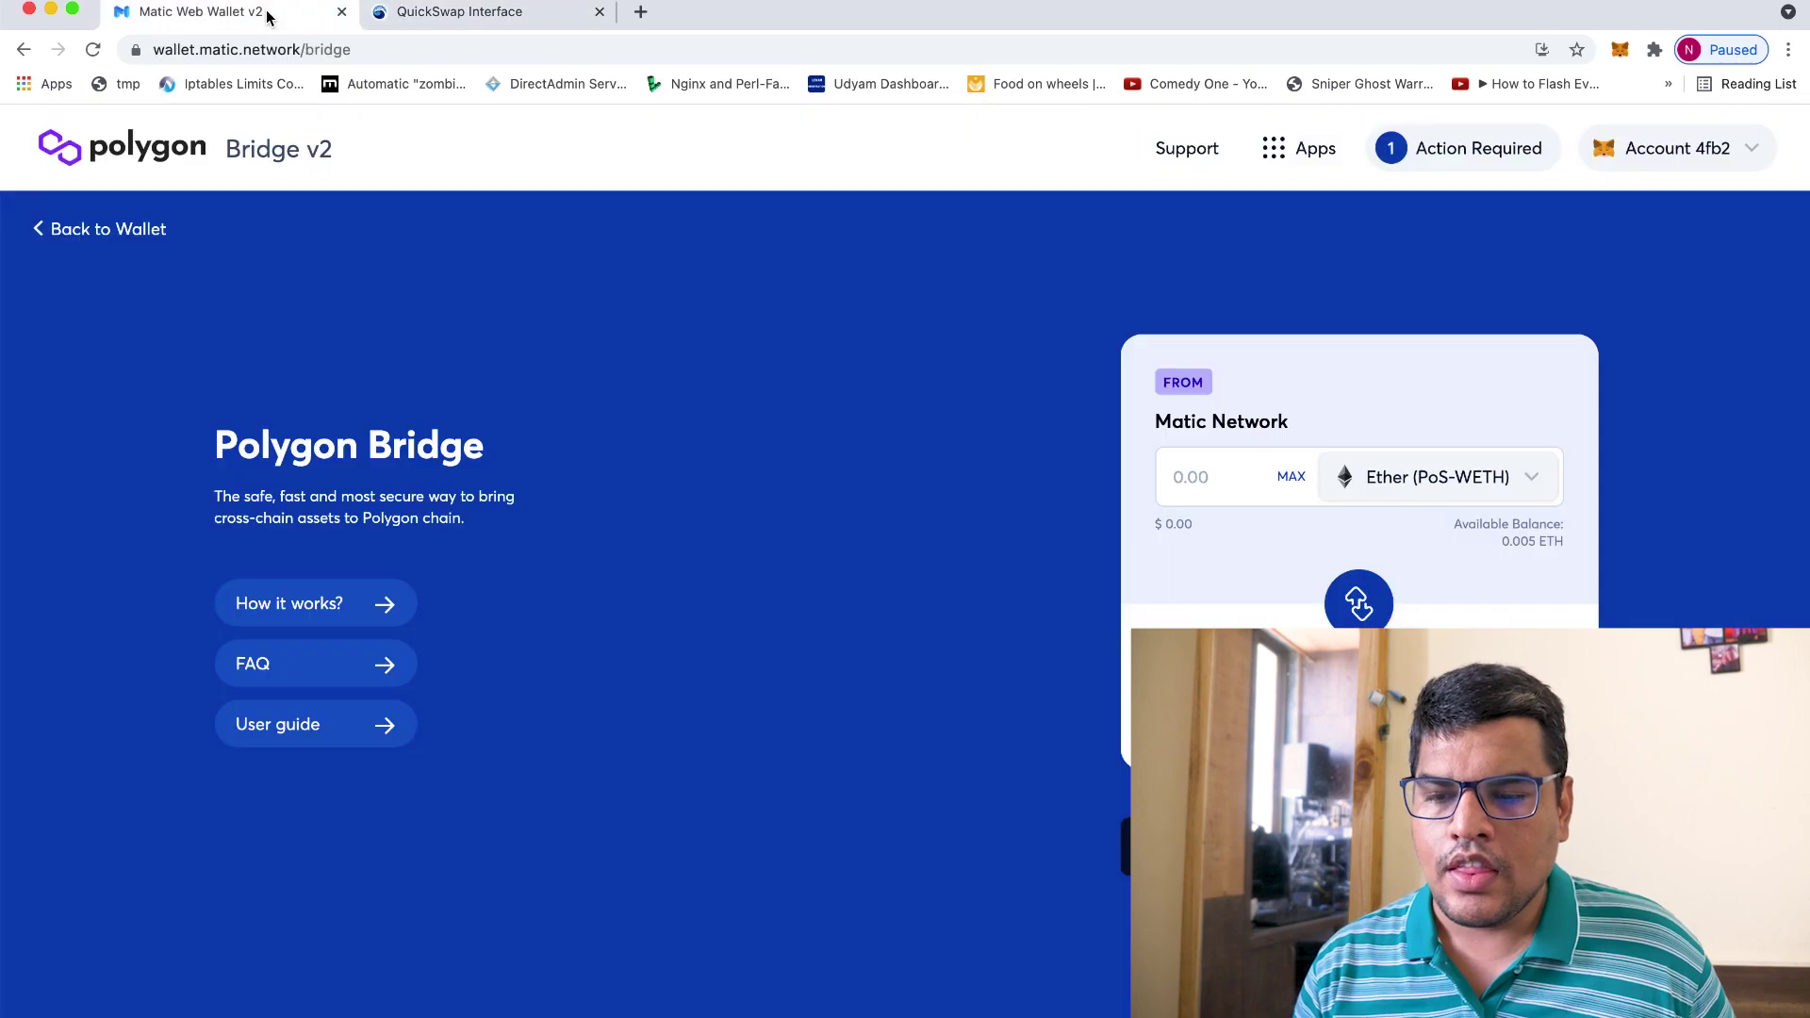
left_click(23, 49)
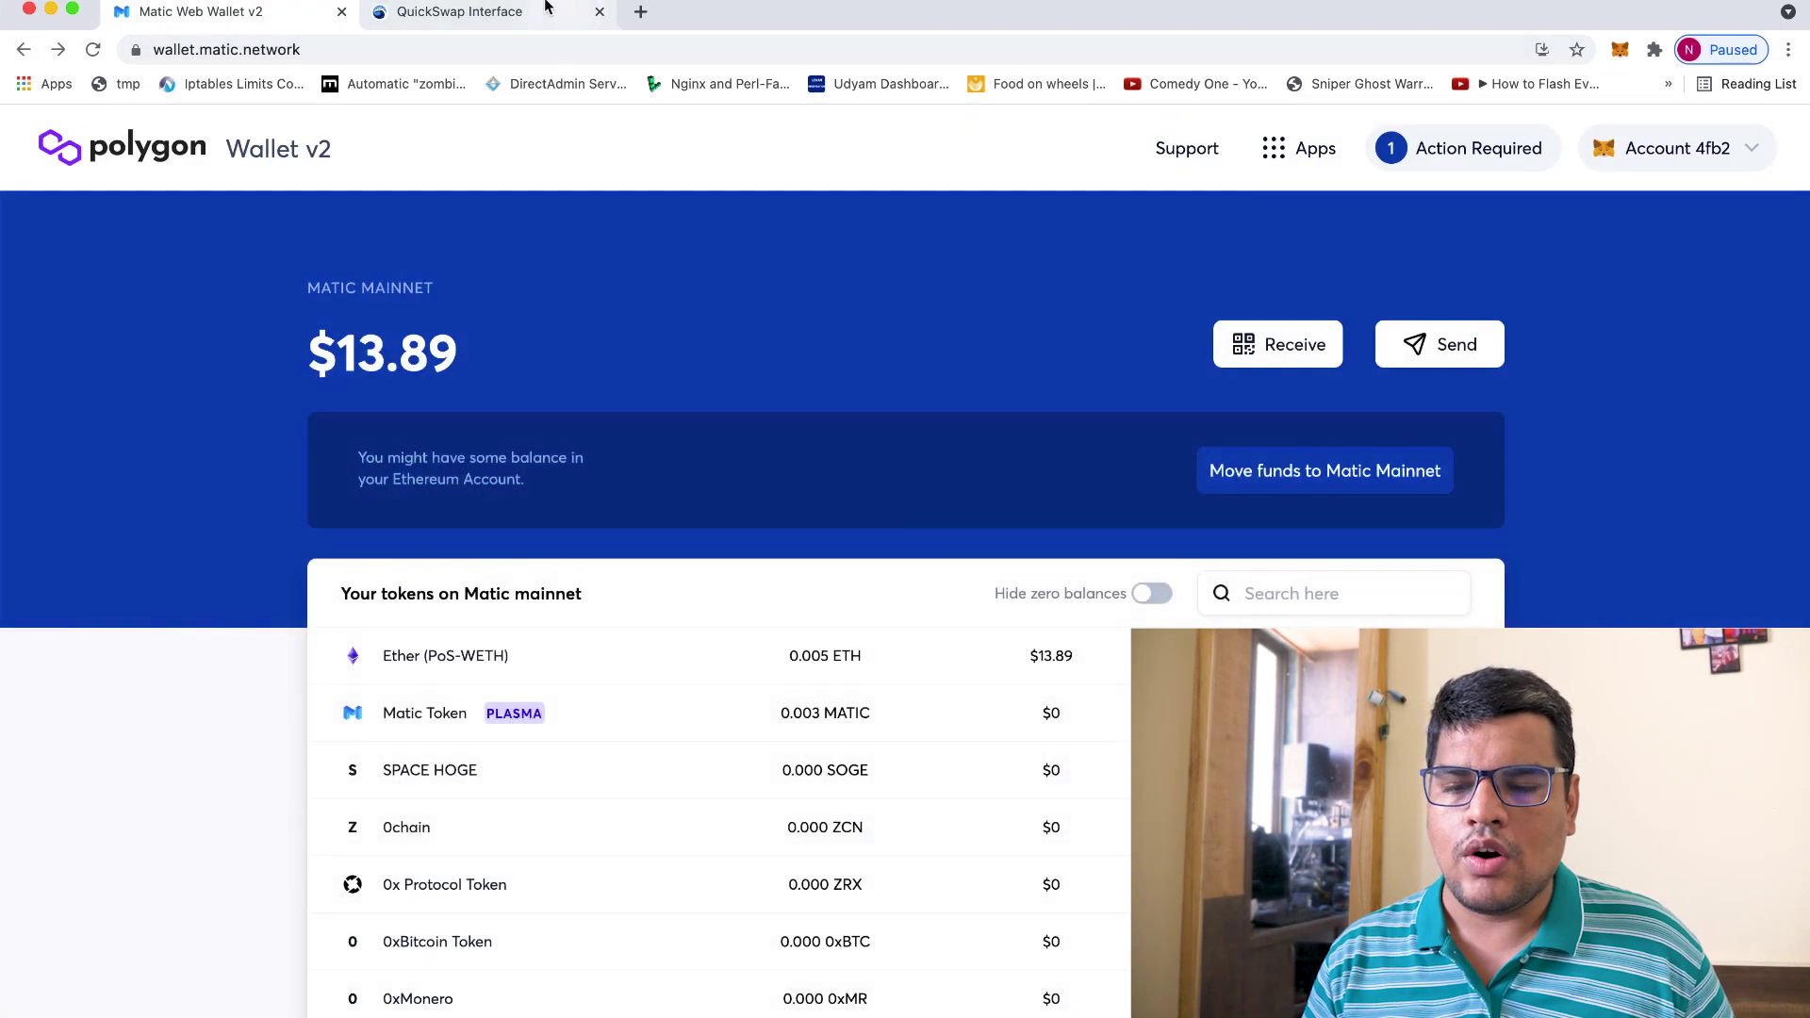
left_click(484, 23)
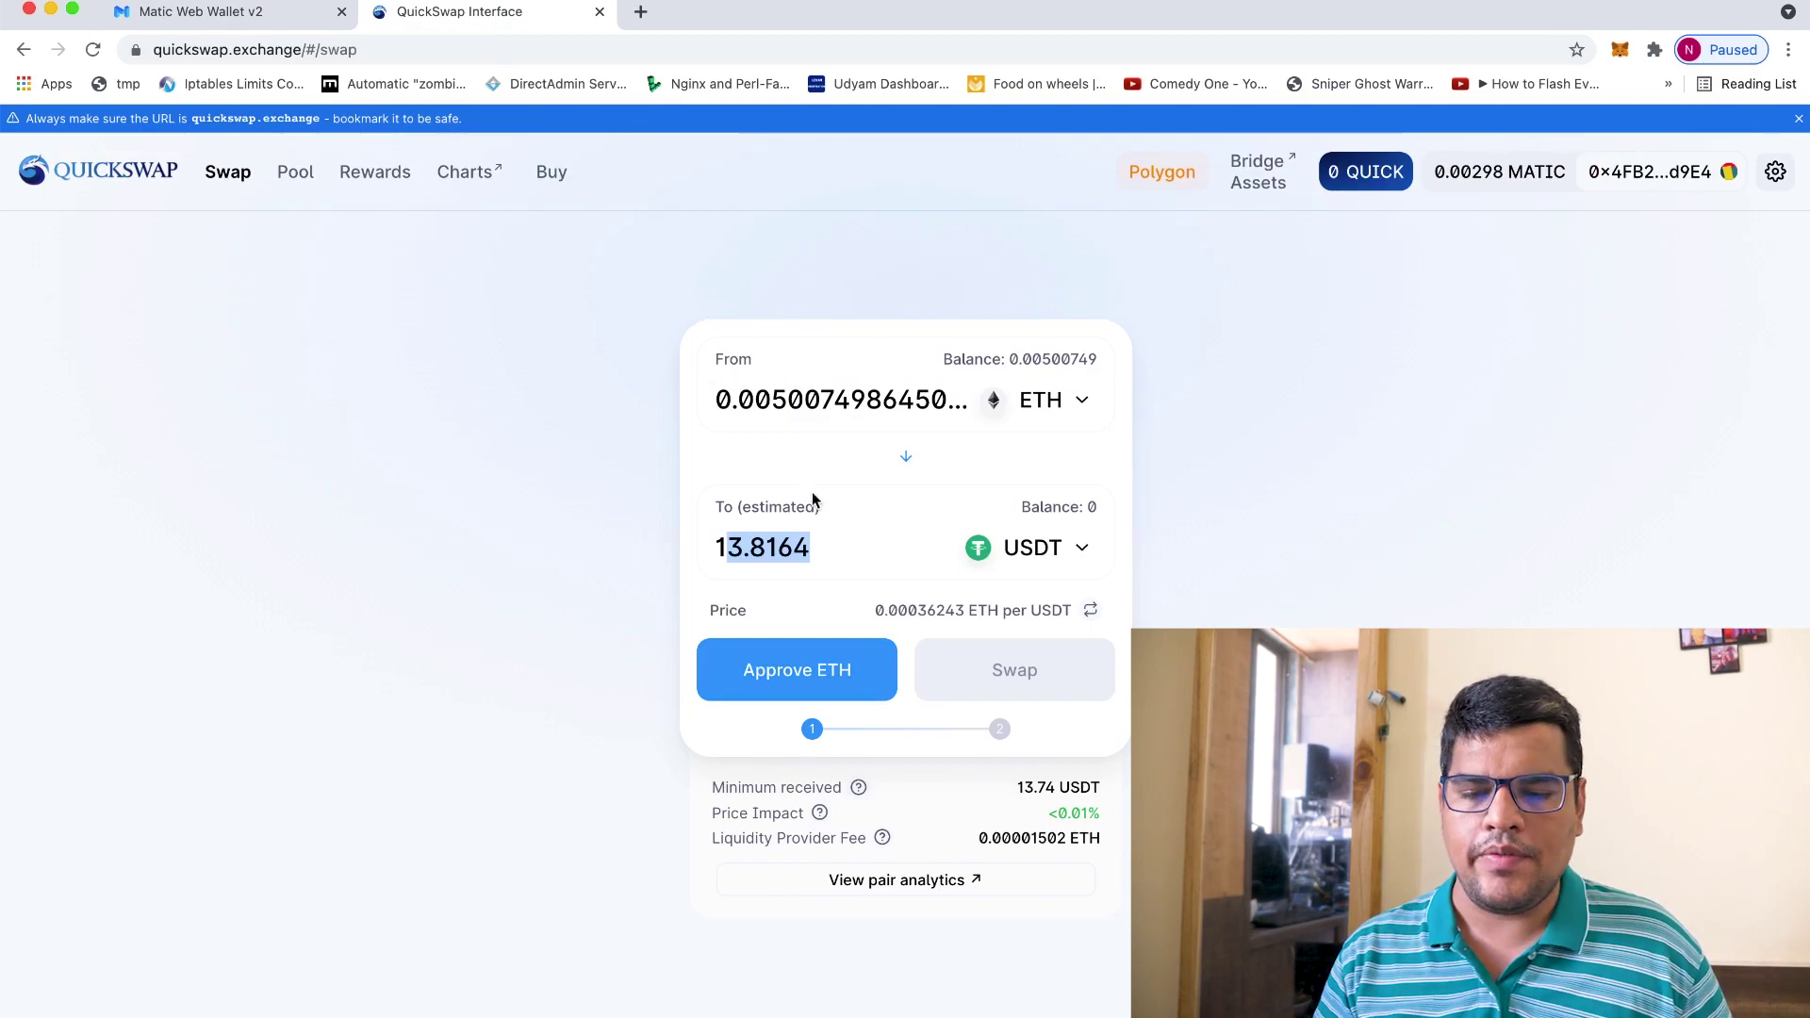
- Approve QuickSwap to spend the ETH in MetaMask, reviewing the transaction fee and keeping the spend limit at Unlimited
left_click(828, 675)
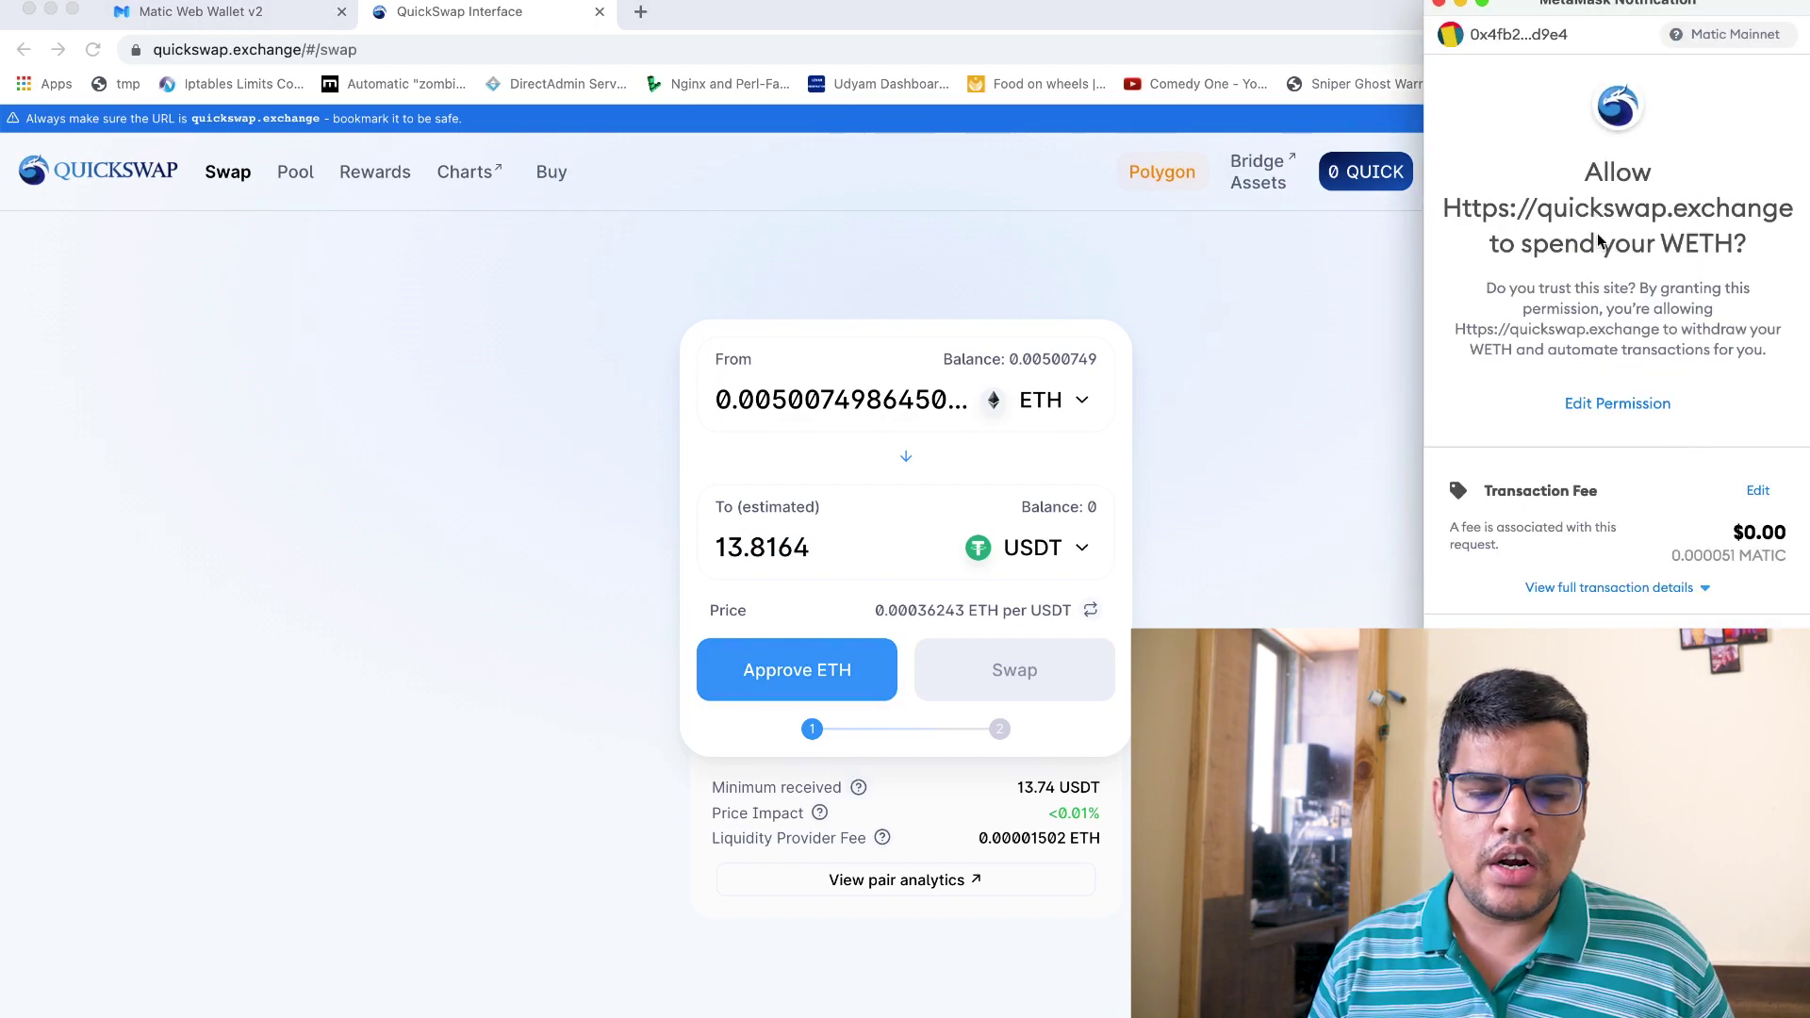
scroll(1600, 241, "down", 1)
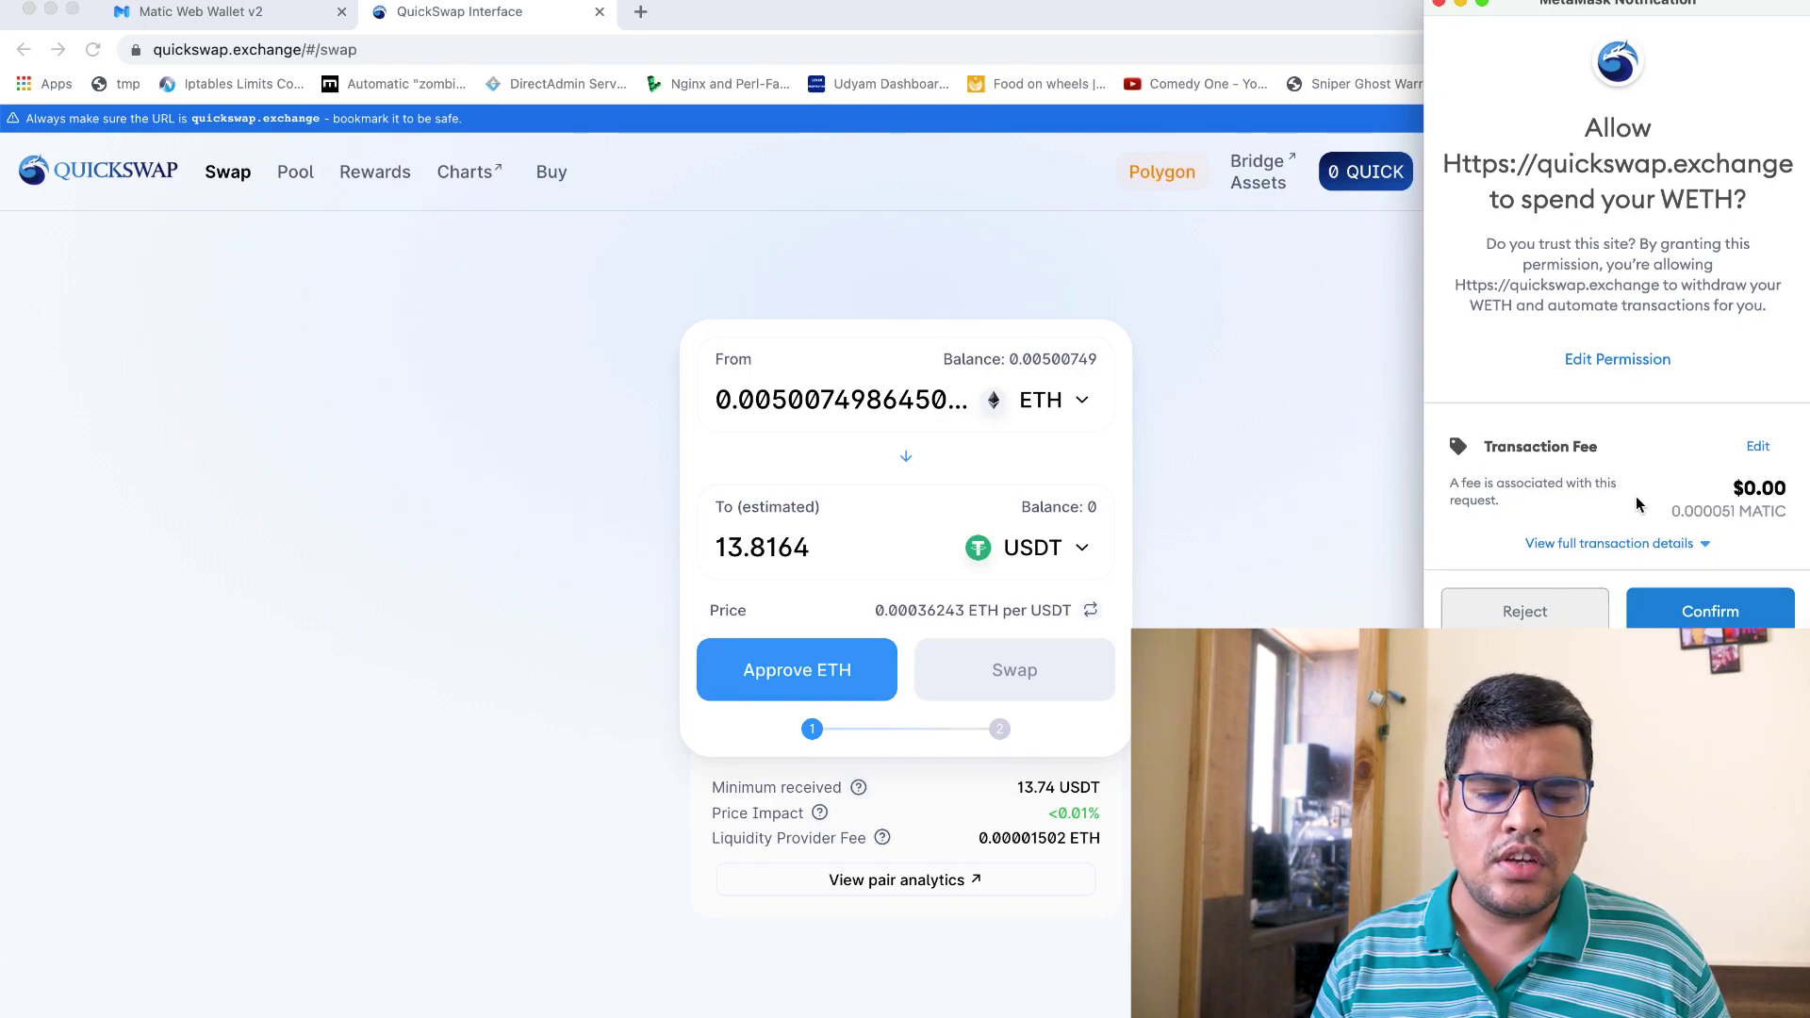
left_click_drag(1675, 512, 1789, 513)
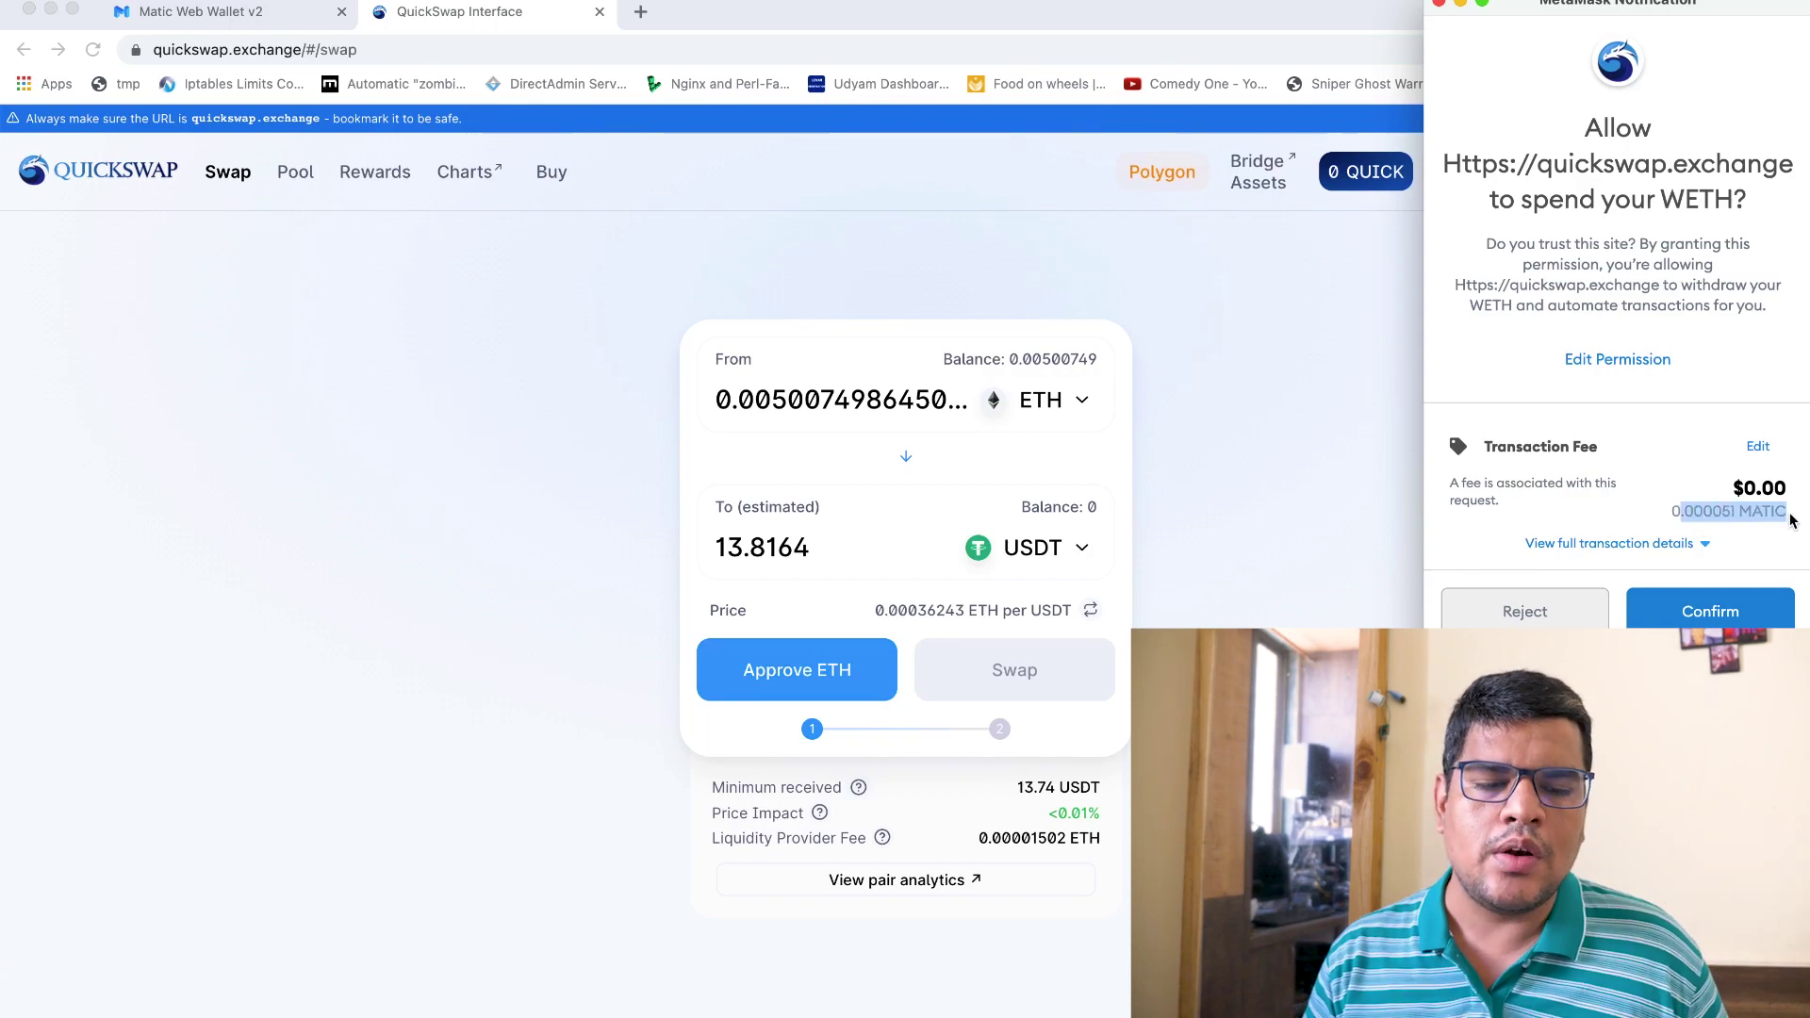
left_click(1788, 513)
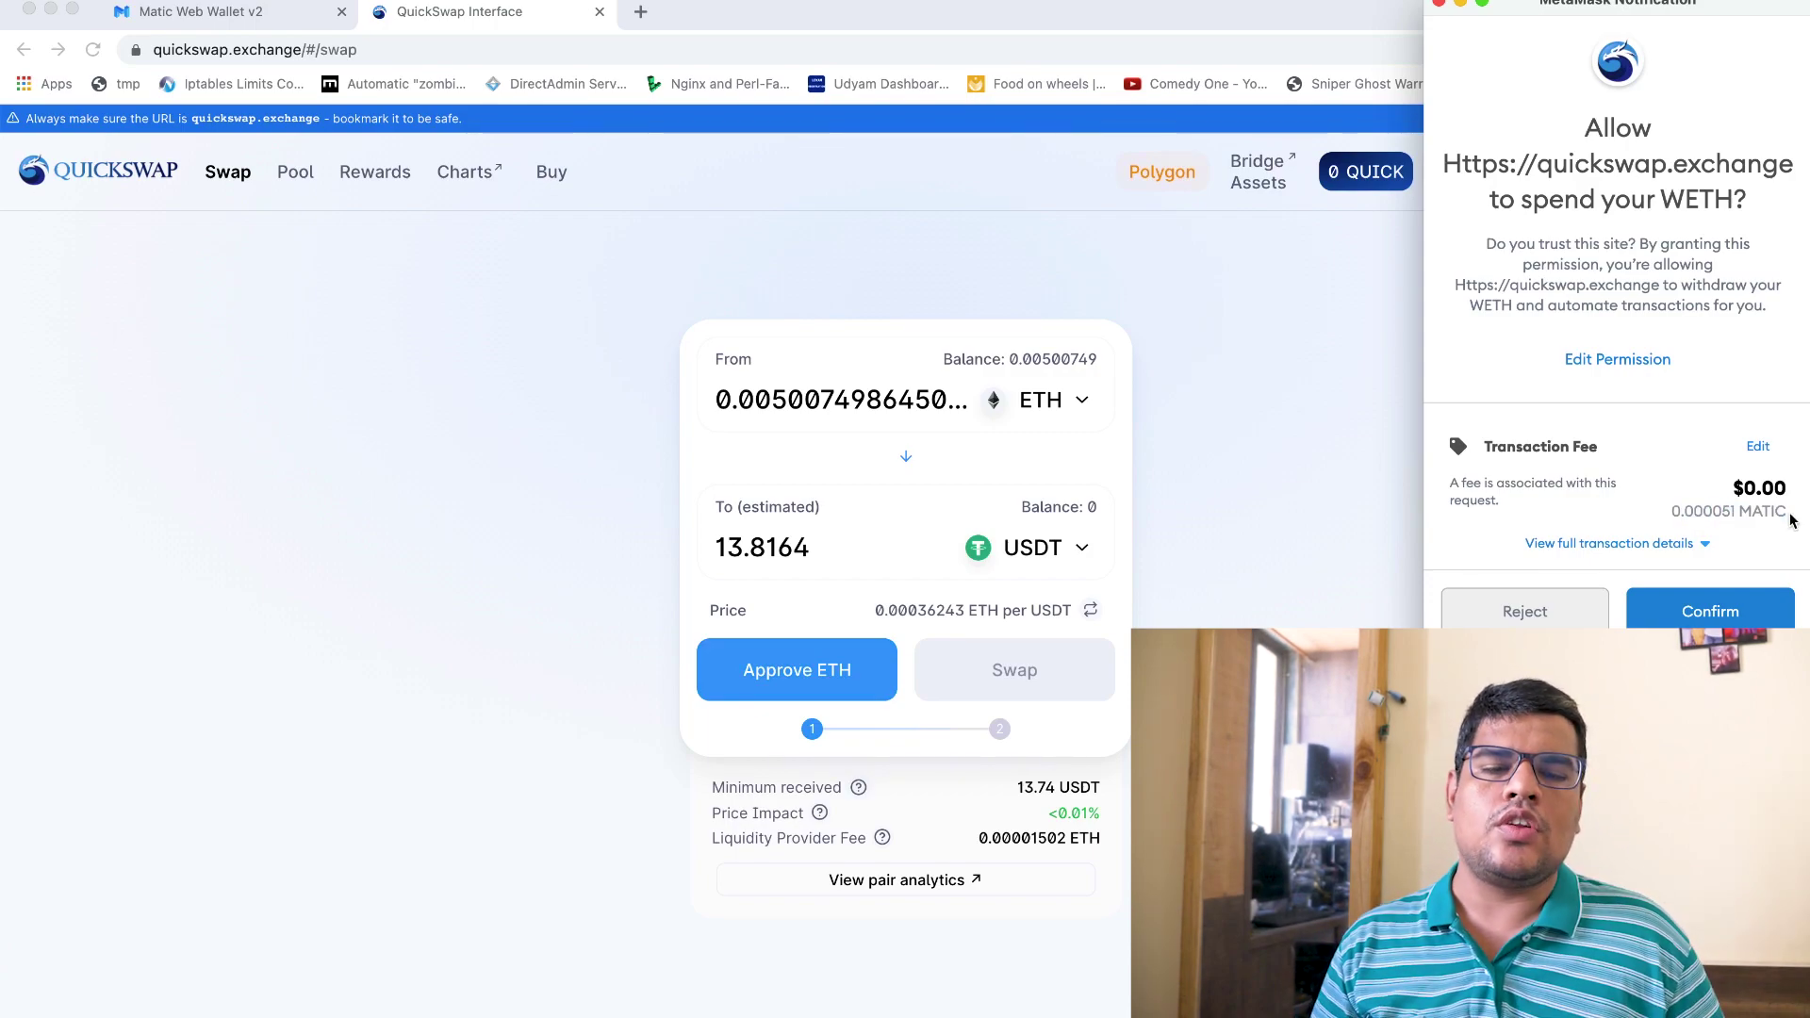
left_click(1648, 359)
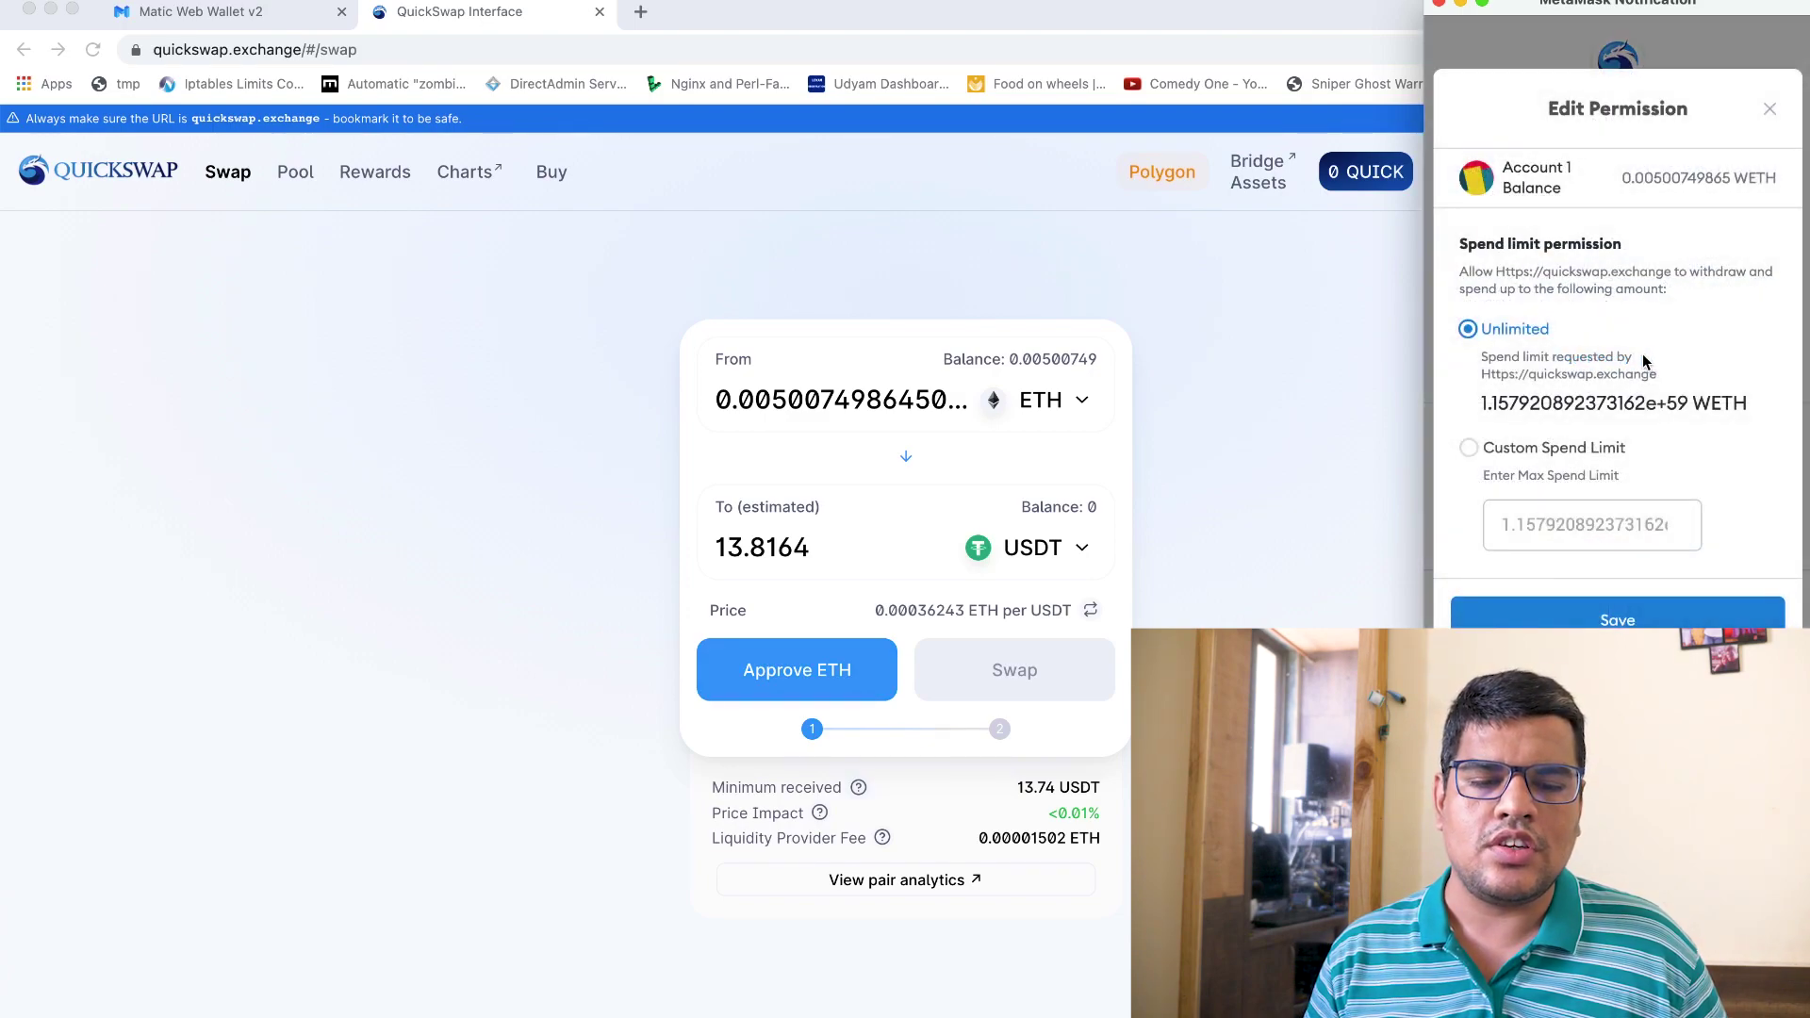
left_click(1770, 112)
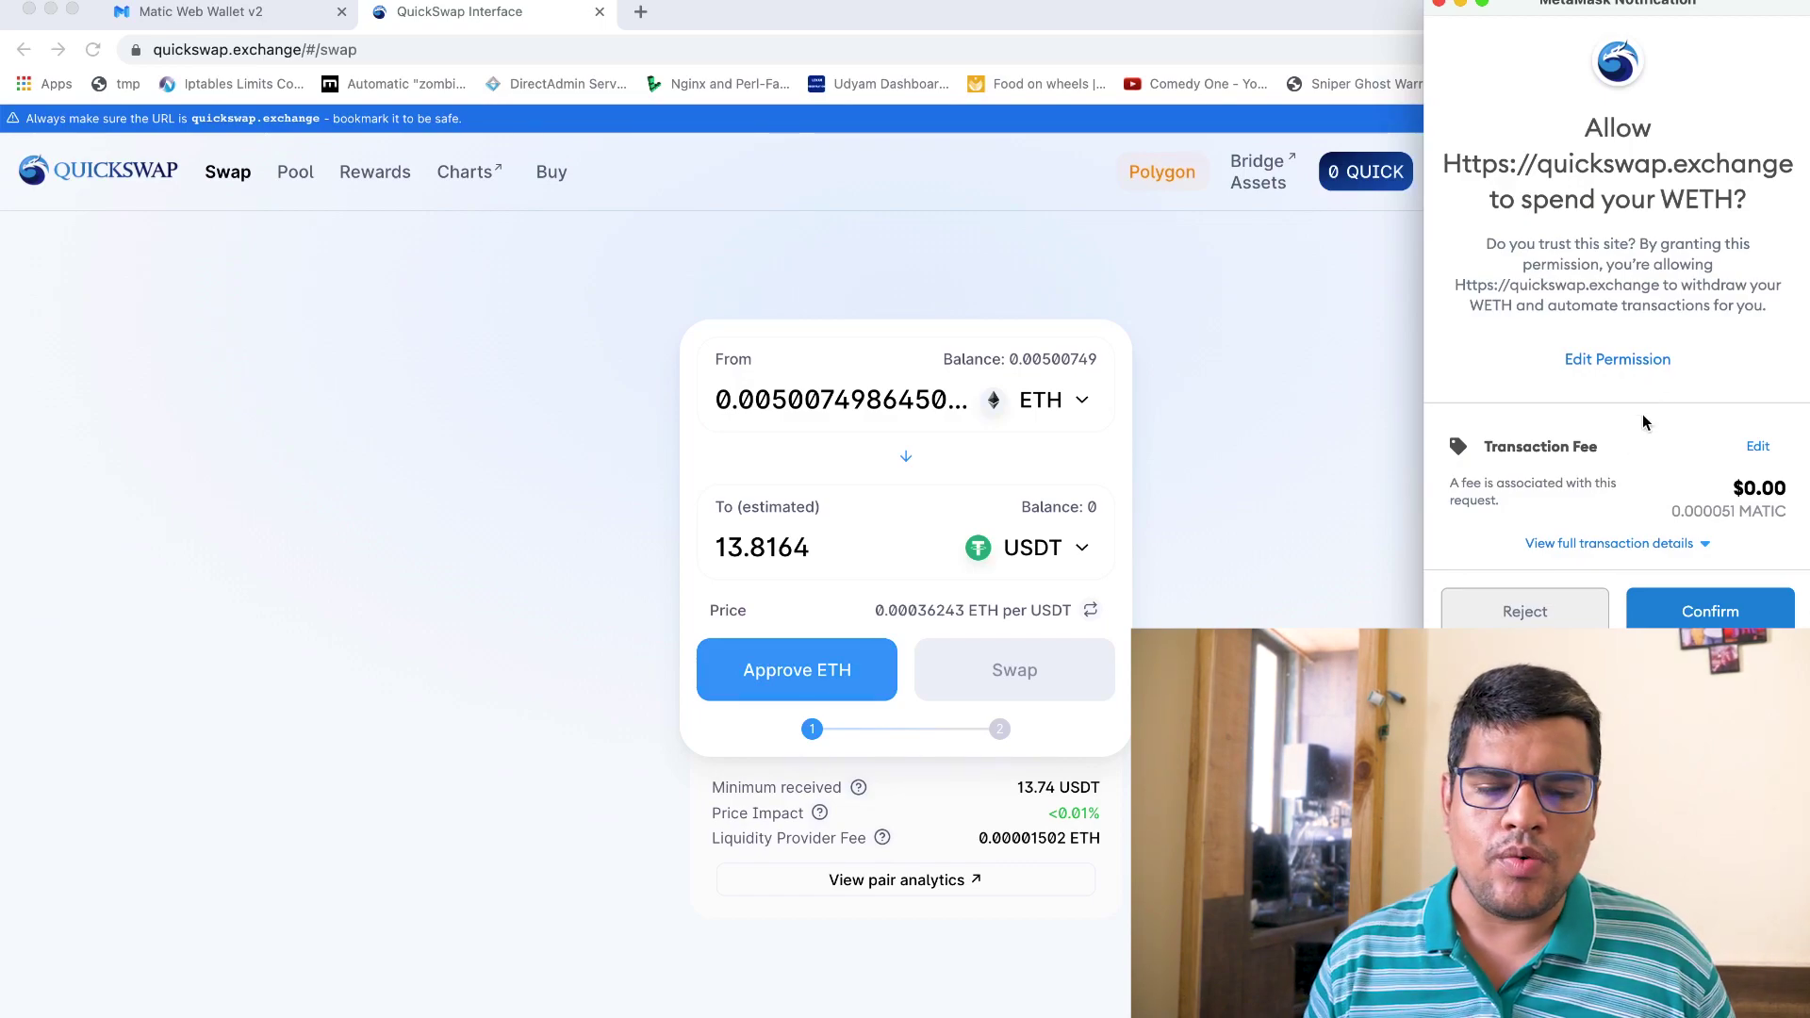
left_click(1674, 594)
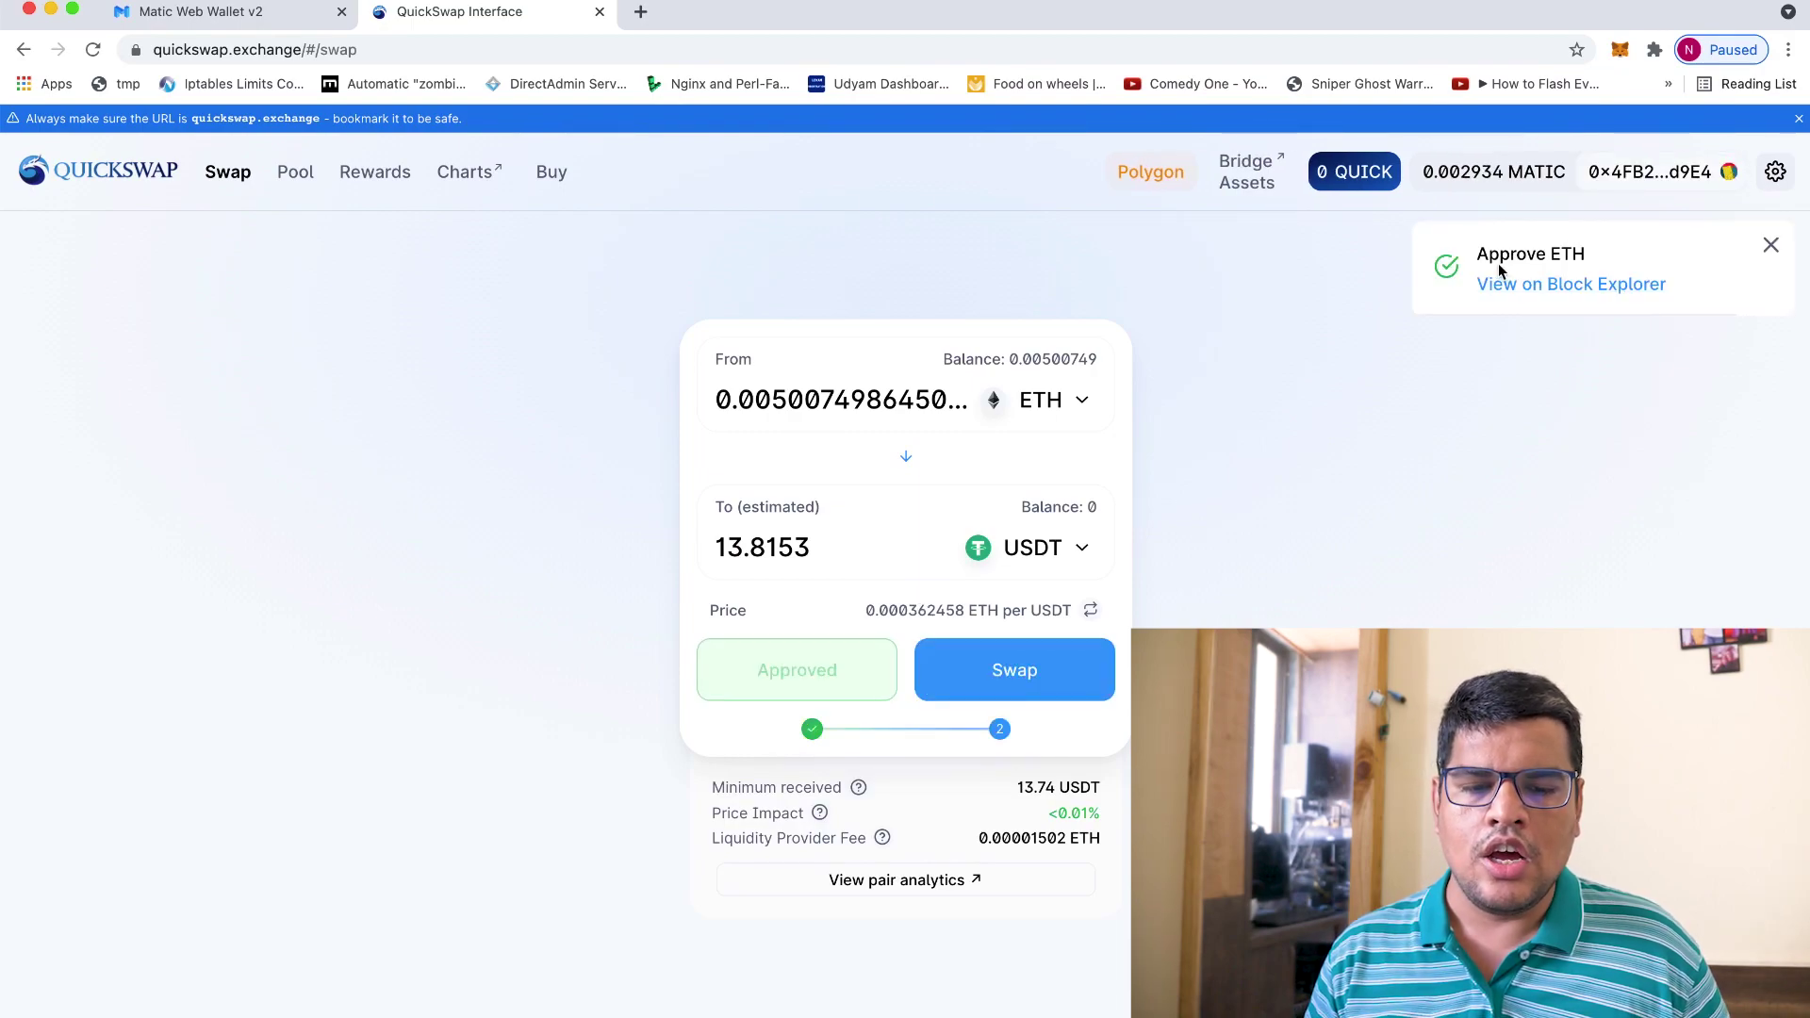
- Swap the 0.00500749 ETH for USDT, confirm the swap, and open the account's recent transactions
left_click(984, 677)
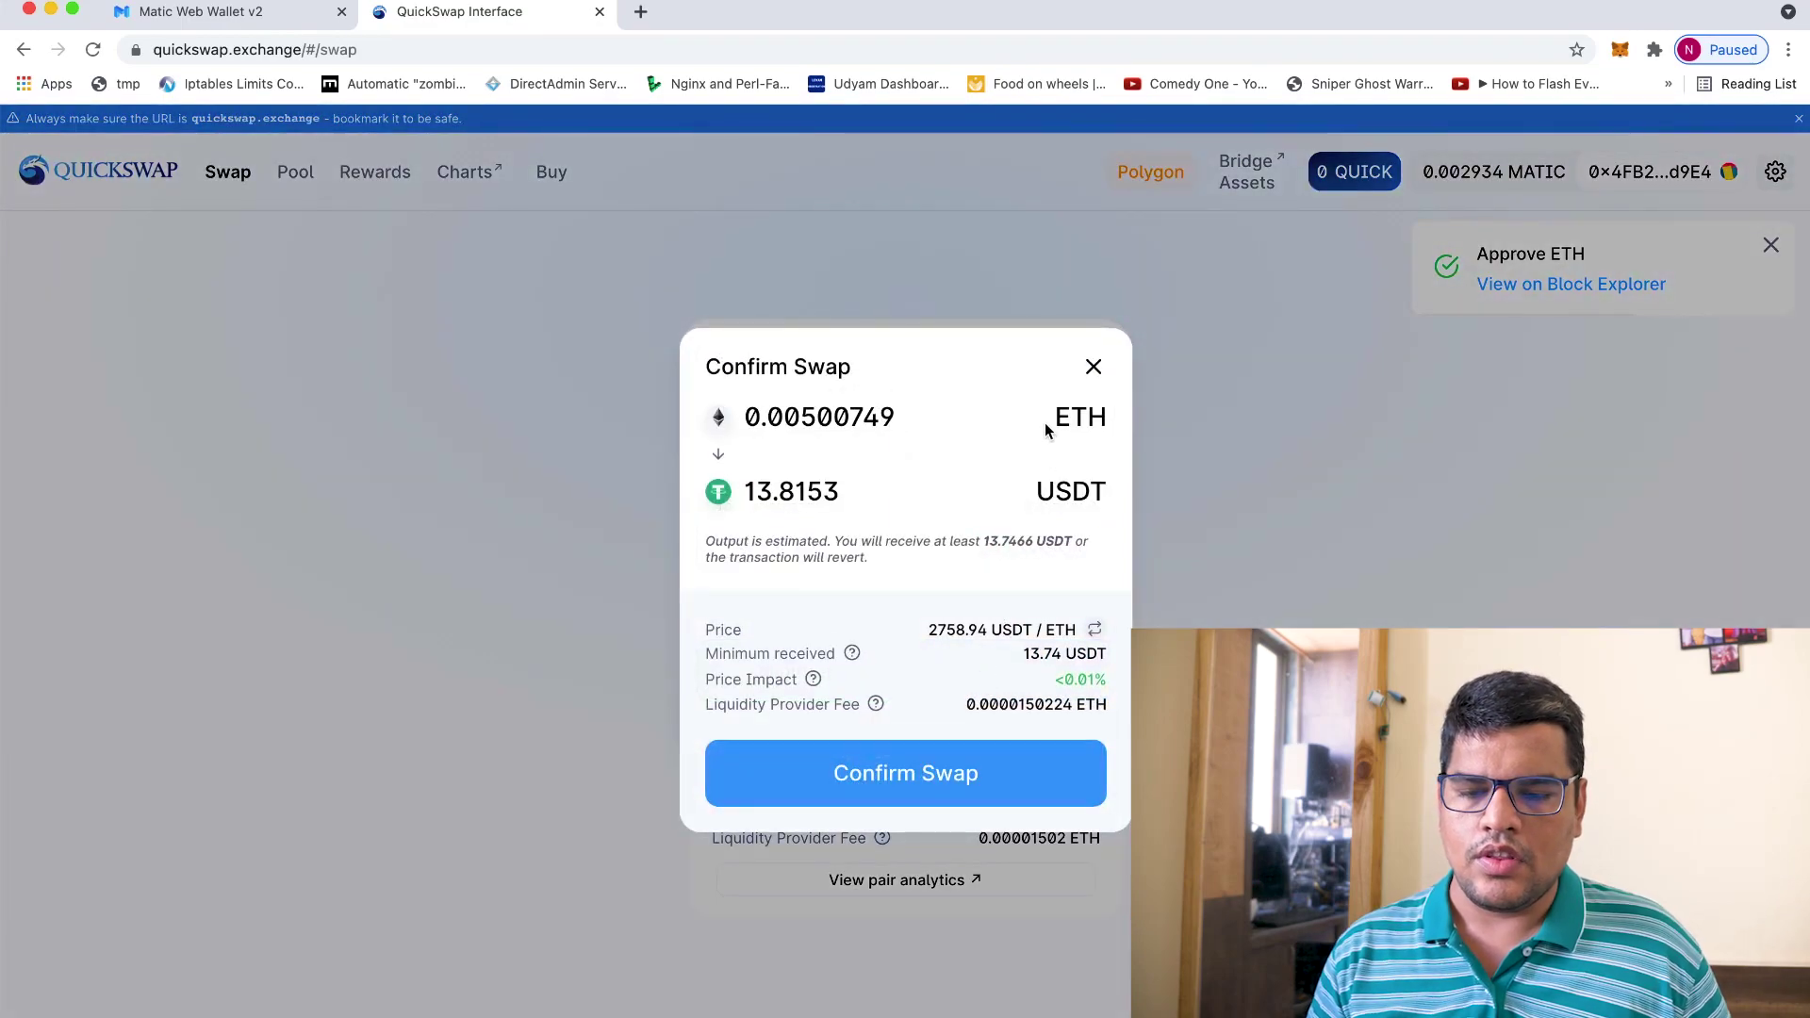
left_click(949, 766)
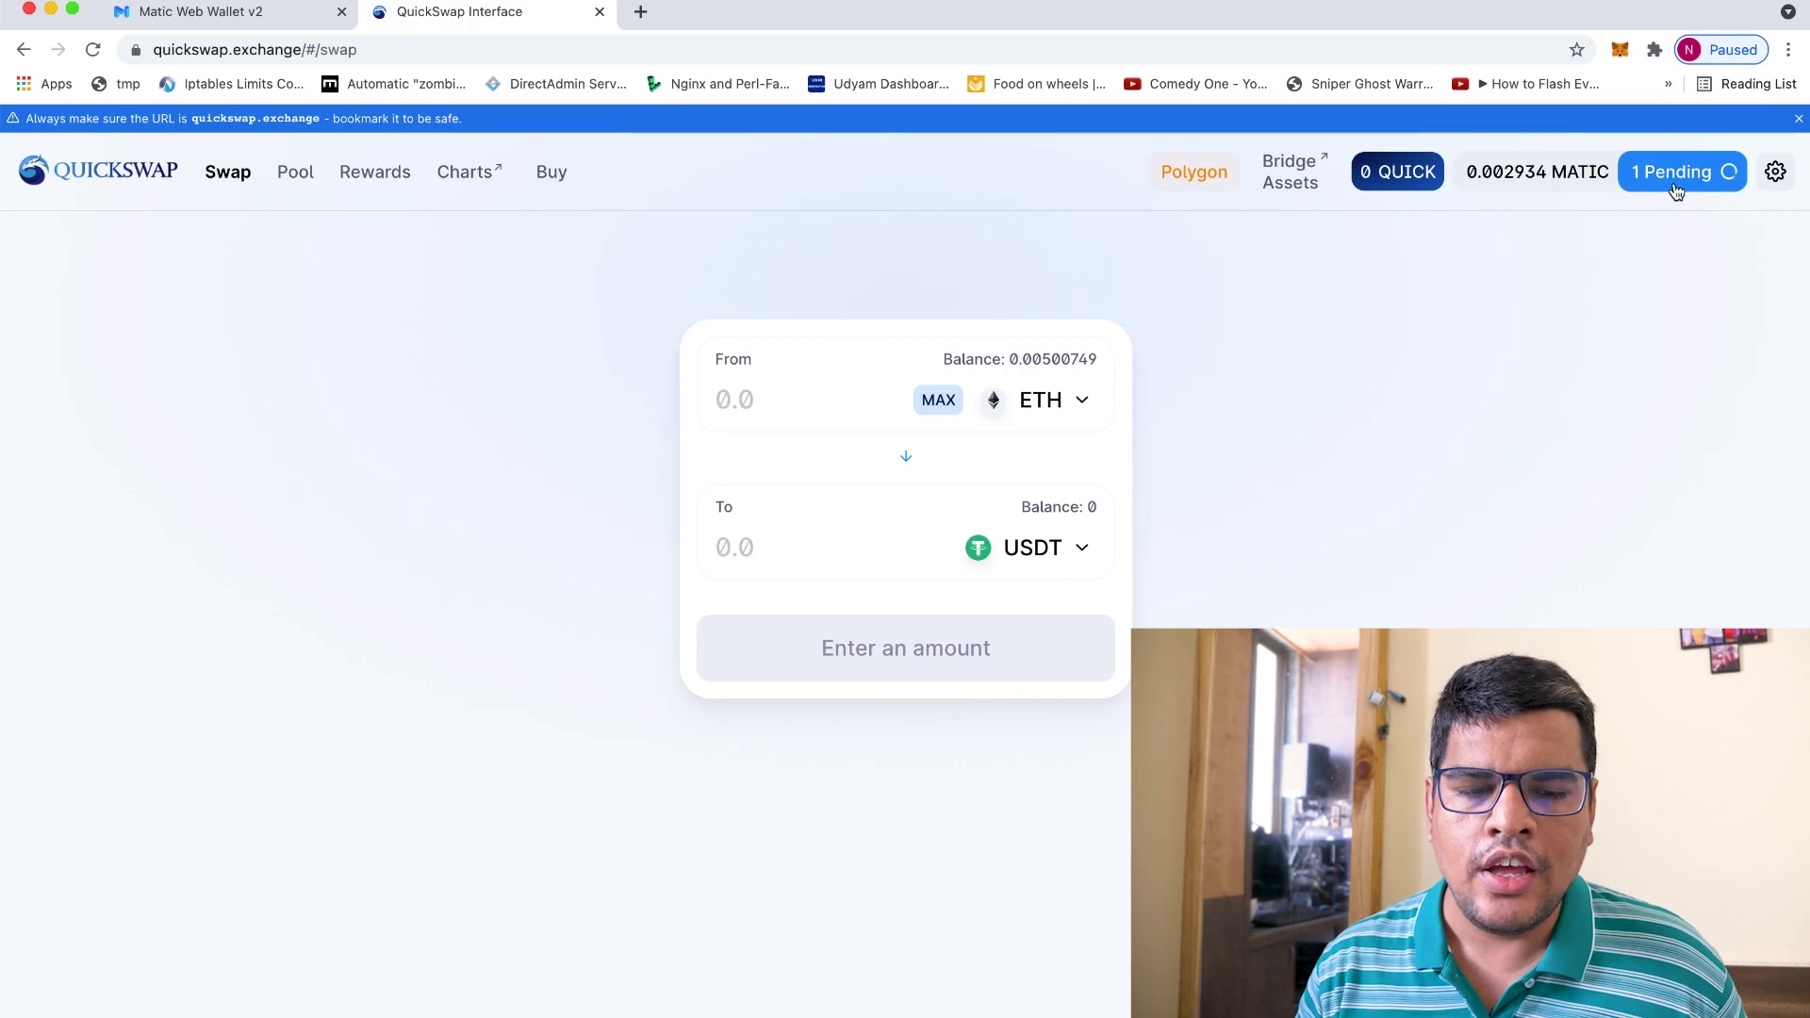
left_click(1675, 179)
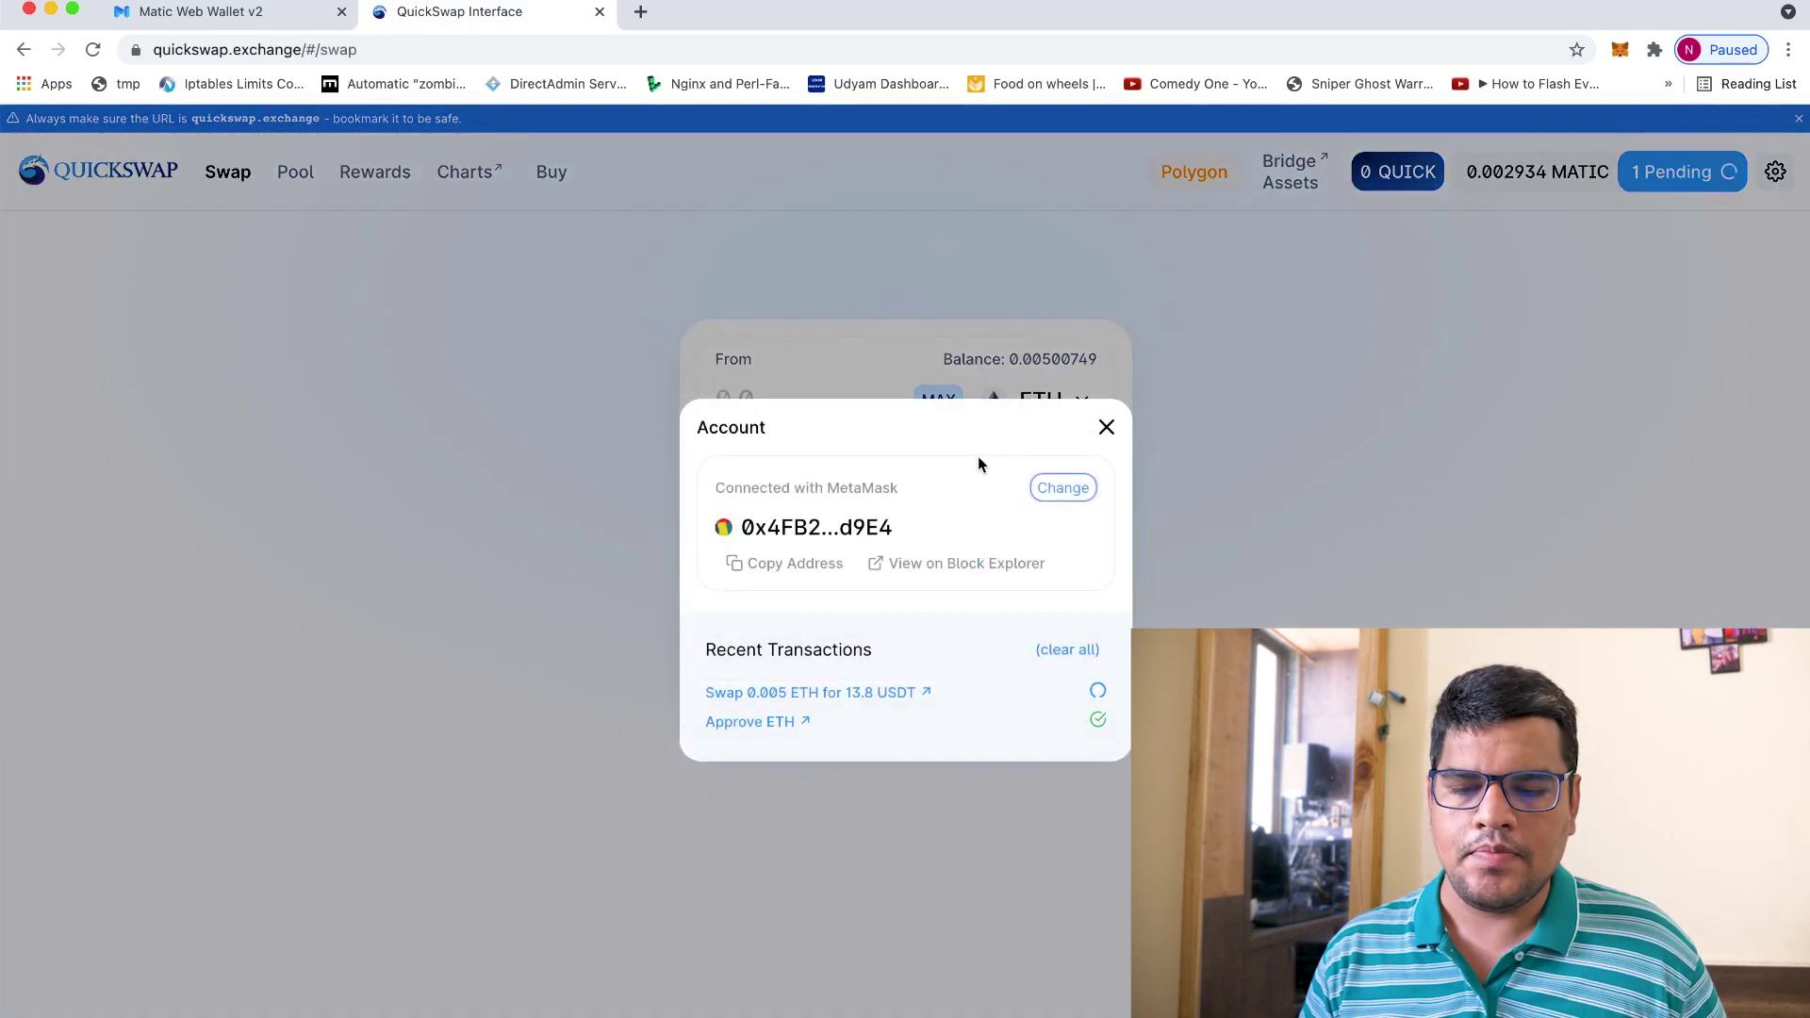
- View the account on the block explorer, look through its transaction list, and return to QuickSwap
left_click(907, 564)
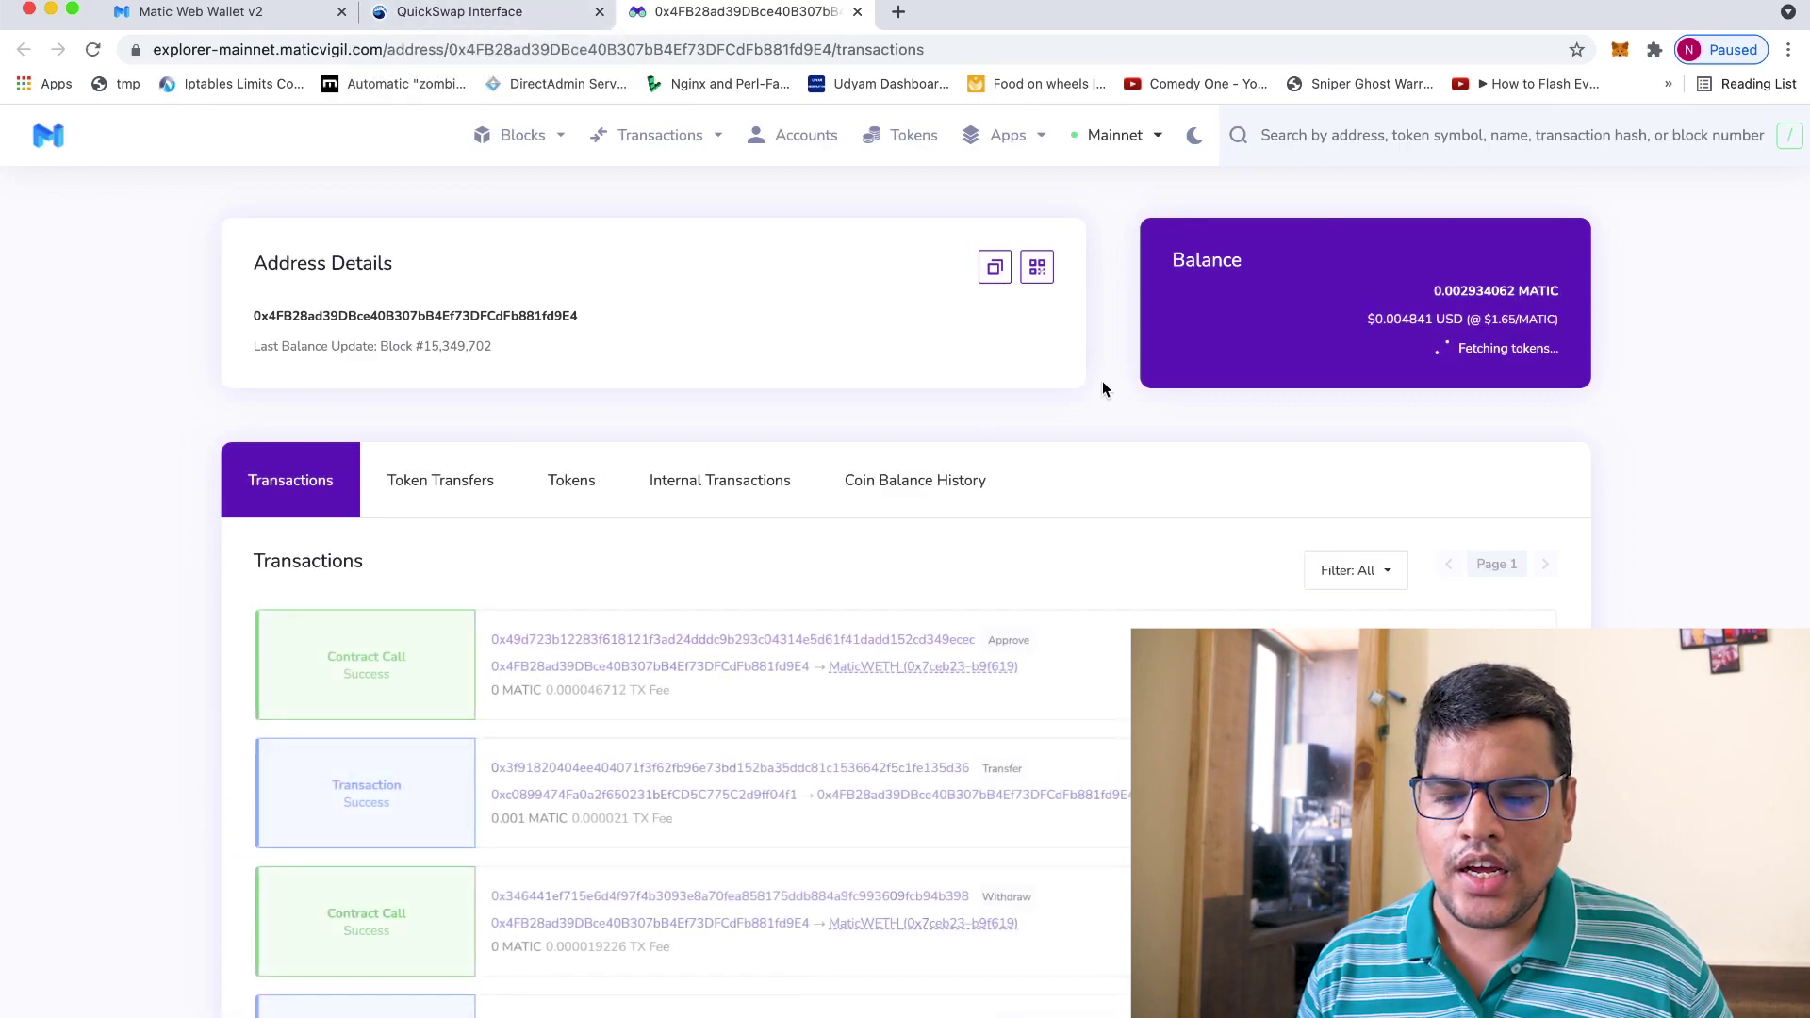
scroll(1103, 386, "down", 5)
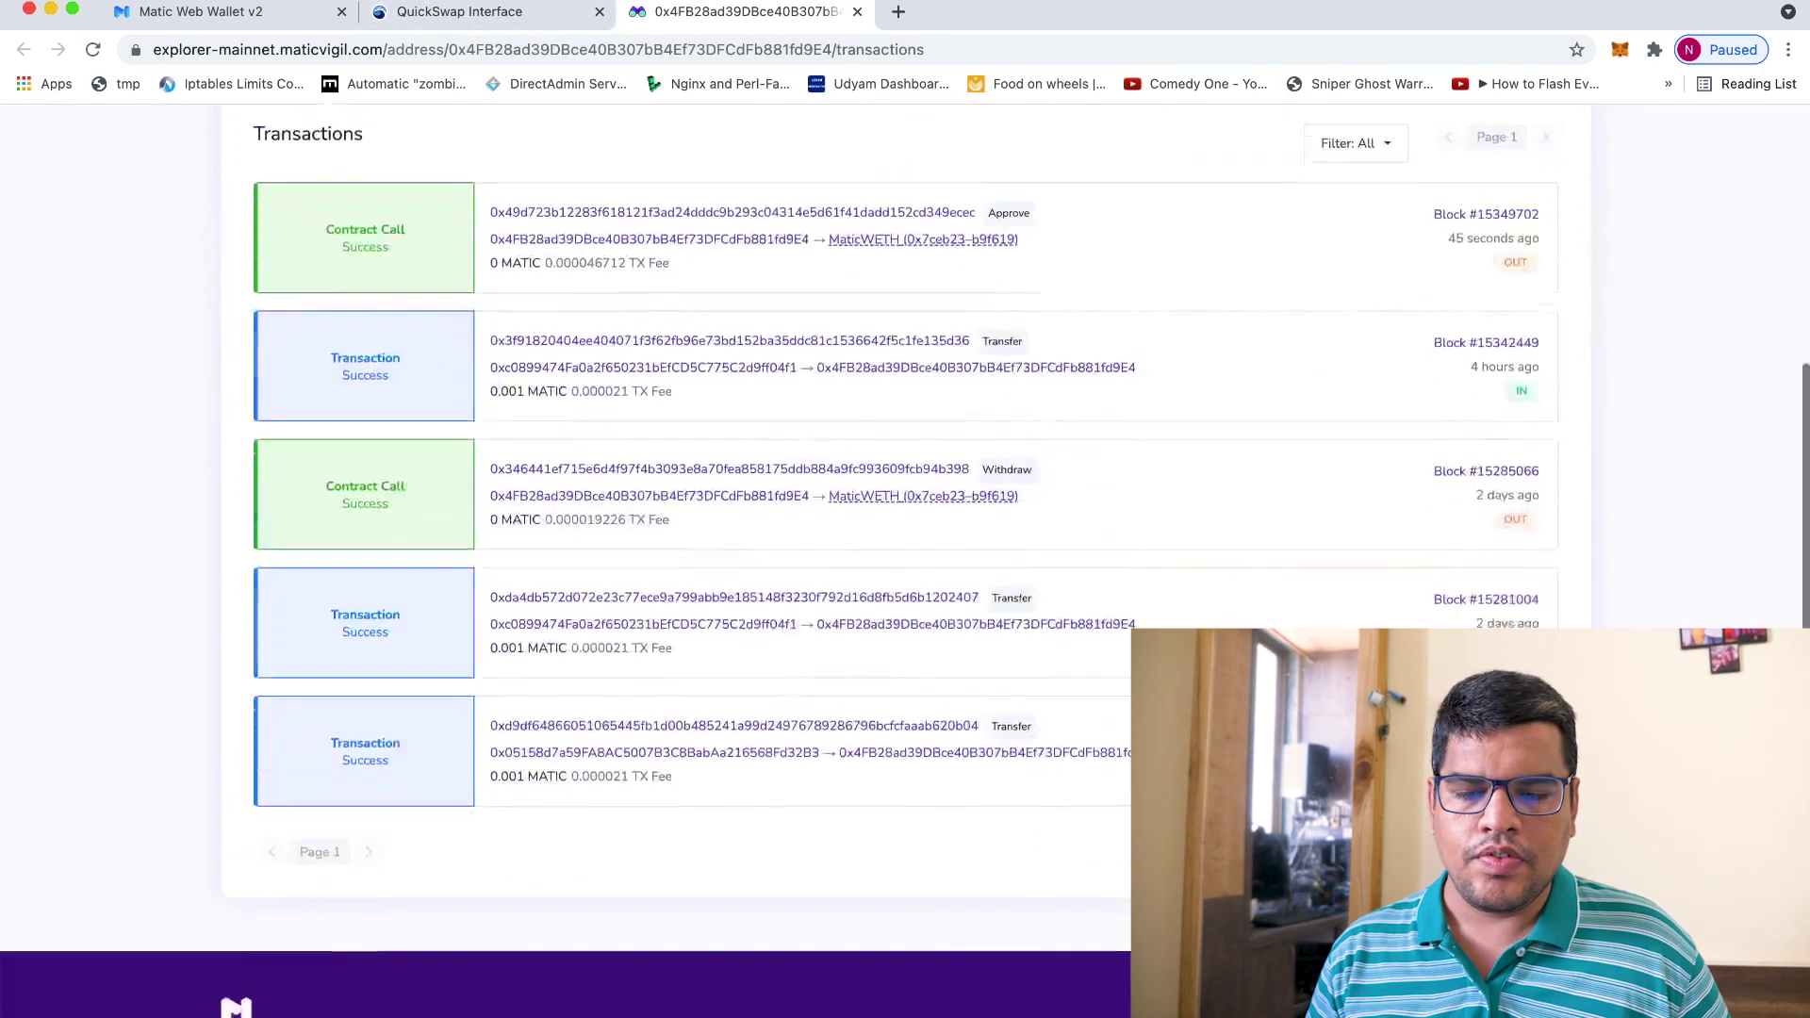
scroll(660, 565, "up", 3)
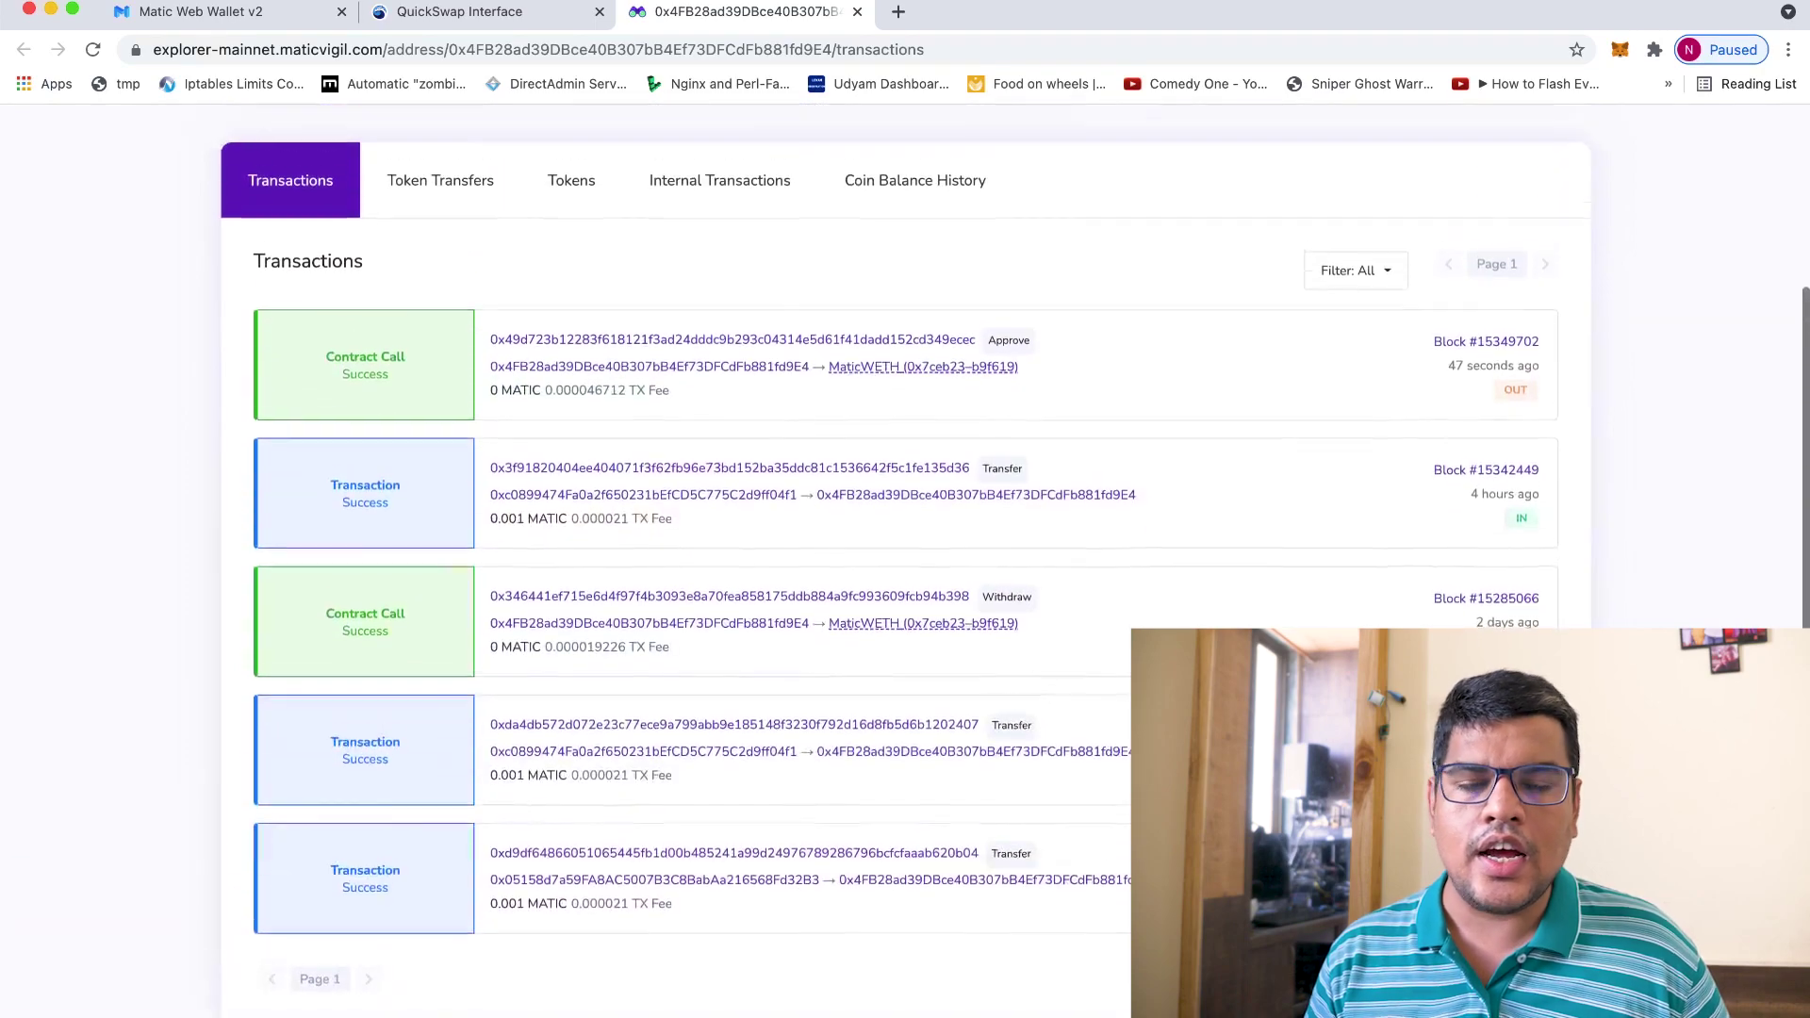
left_click(533, 19)
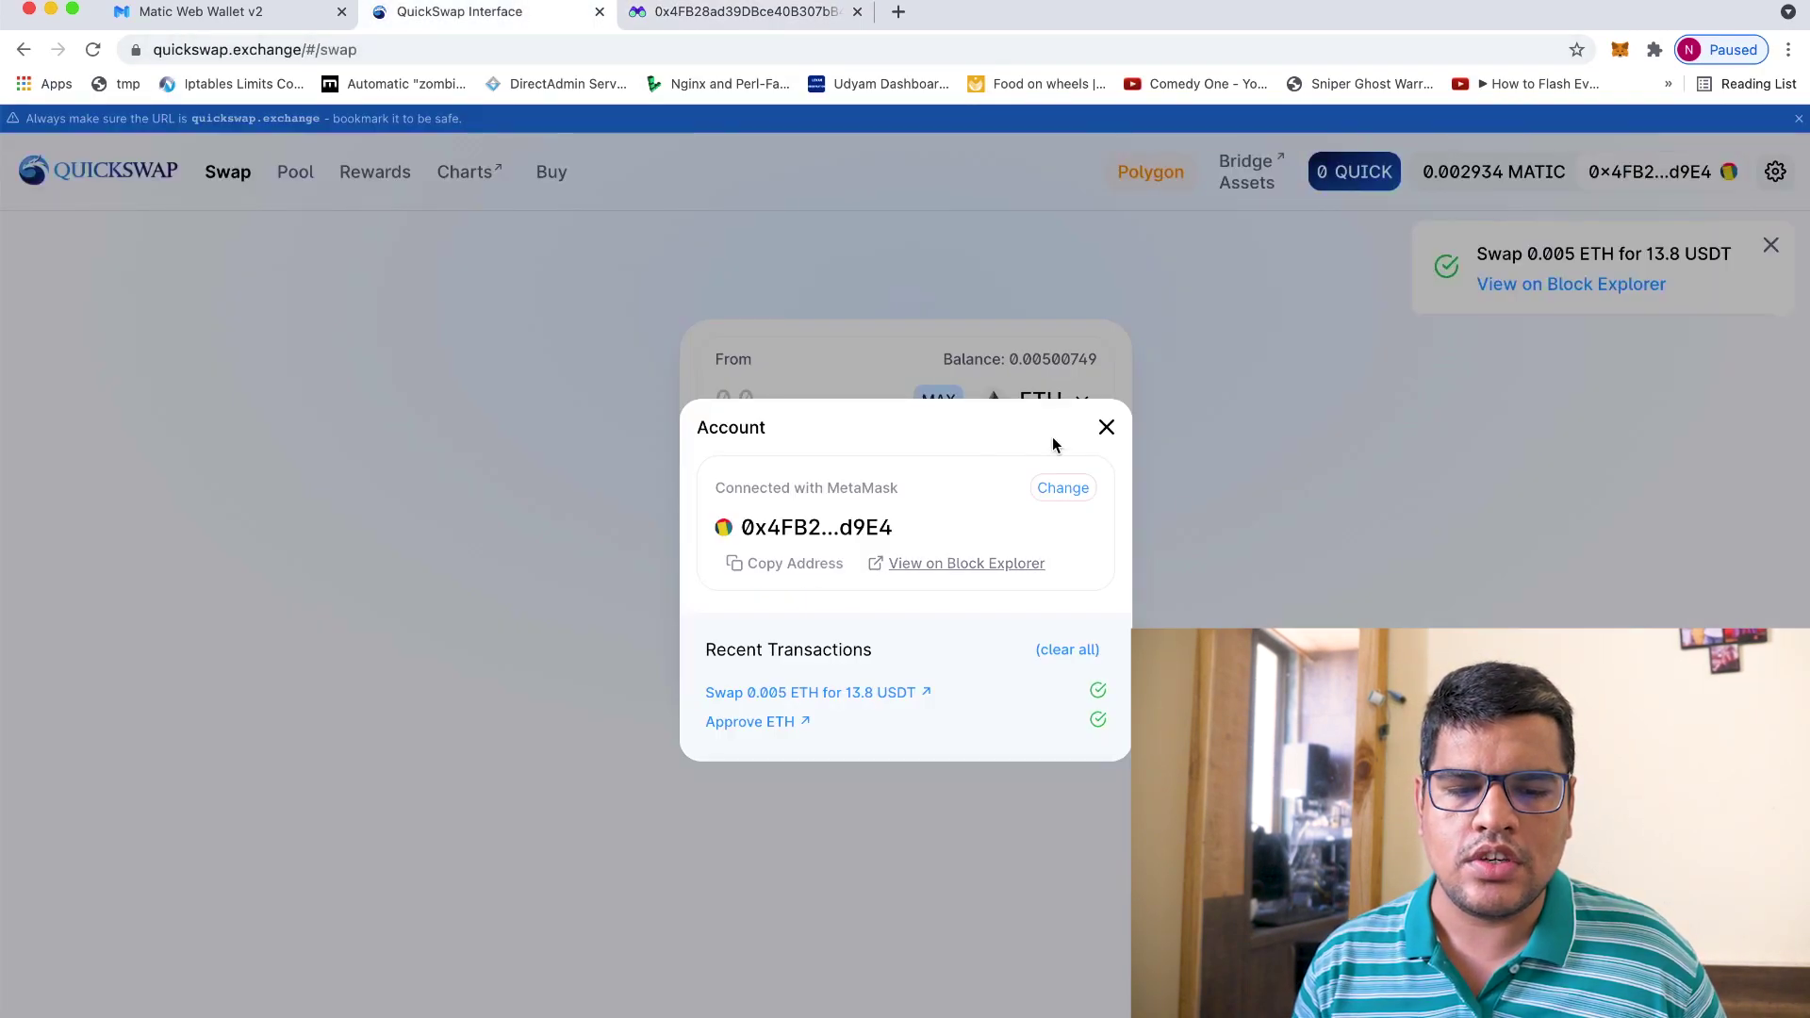
- Close the account details, open the completed ETH to USDT swap on the block explorer, and check the USDT balance back in QuickSwap
left_click(1107, 432)
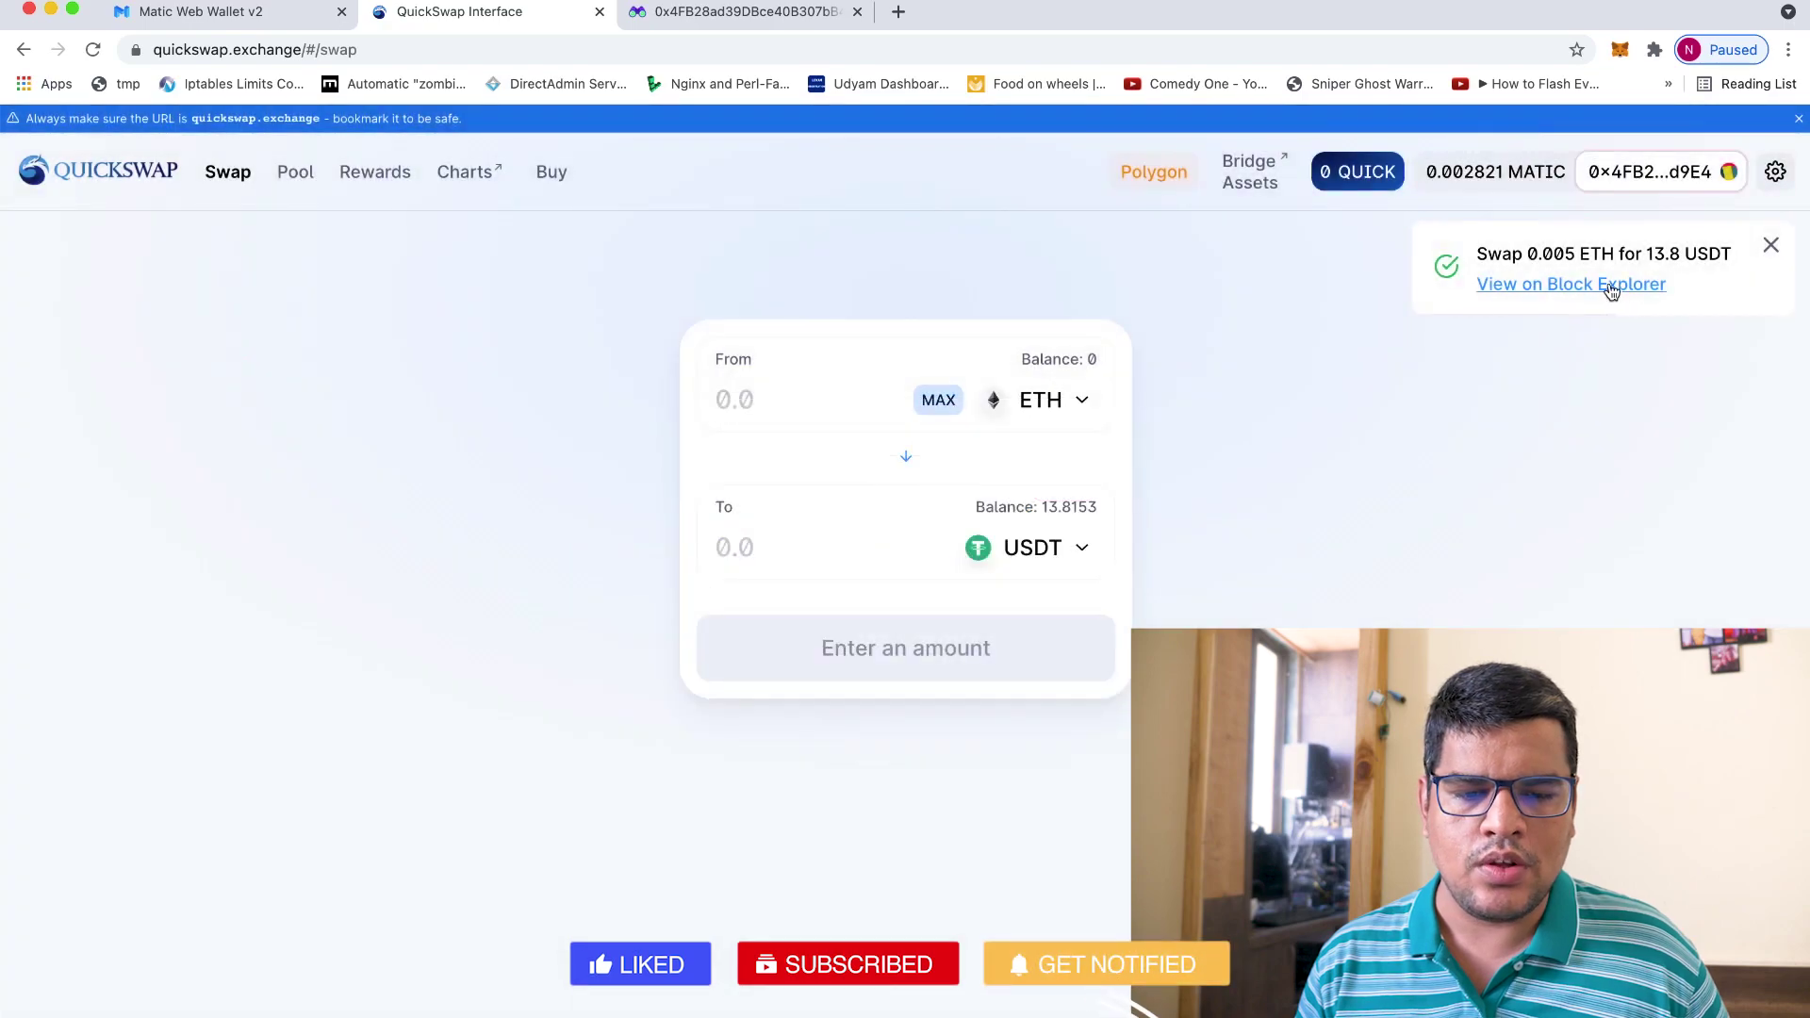
left_click(1611, 284)
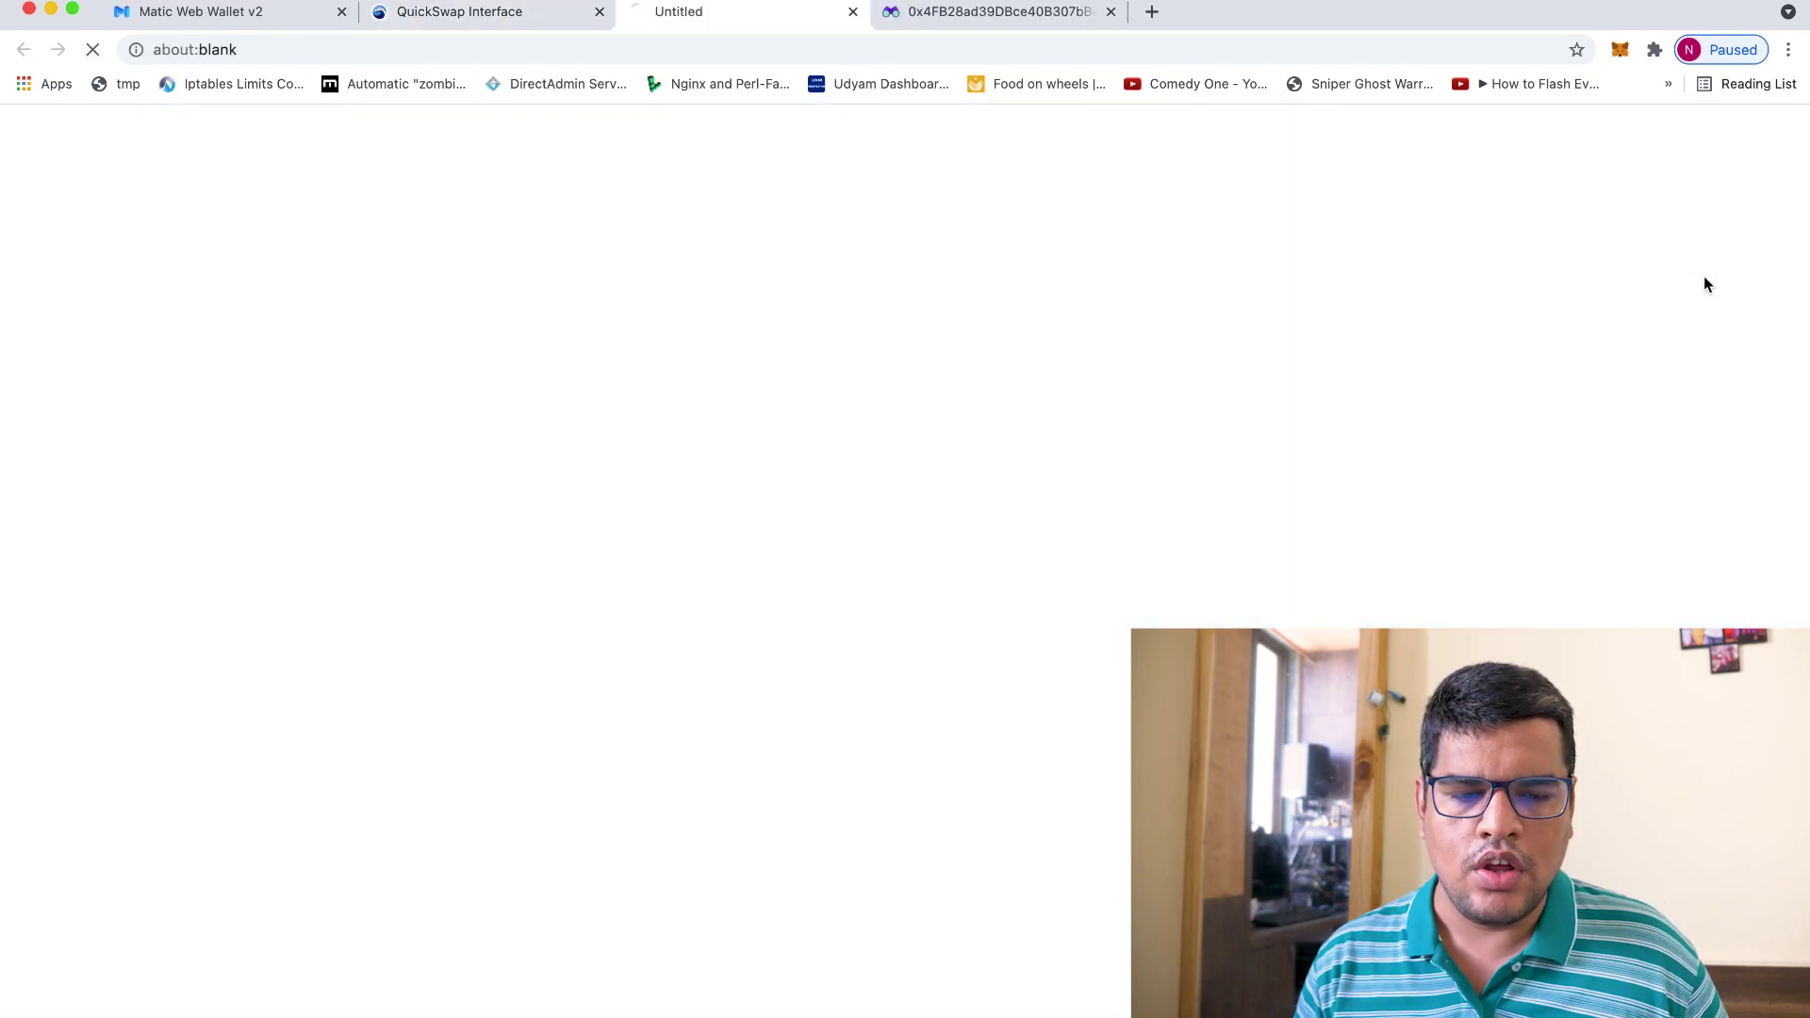
key("super+alt+Left")
left_click_drag(976, 509, 1088, 518)
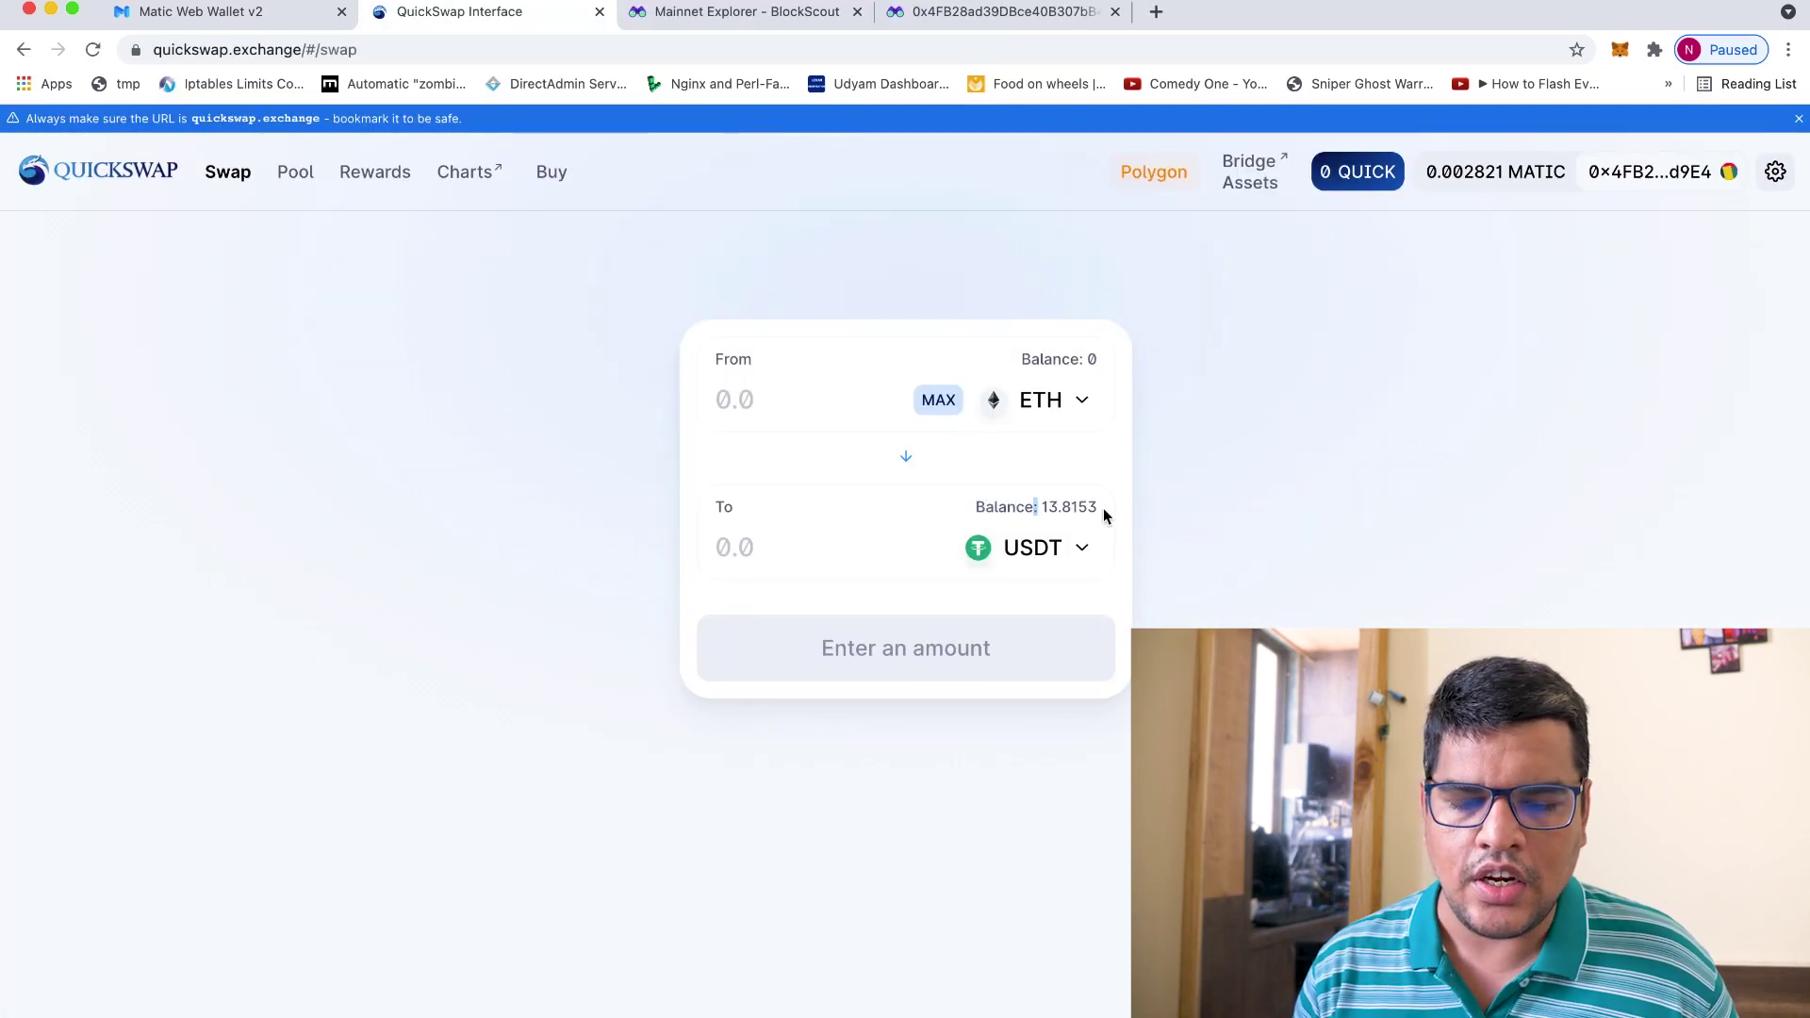
left_click(1104, 510)
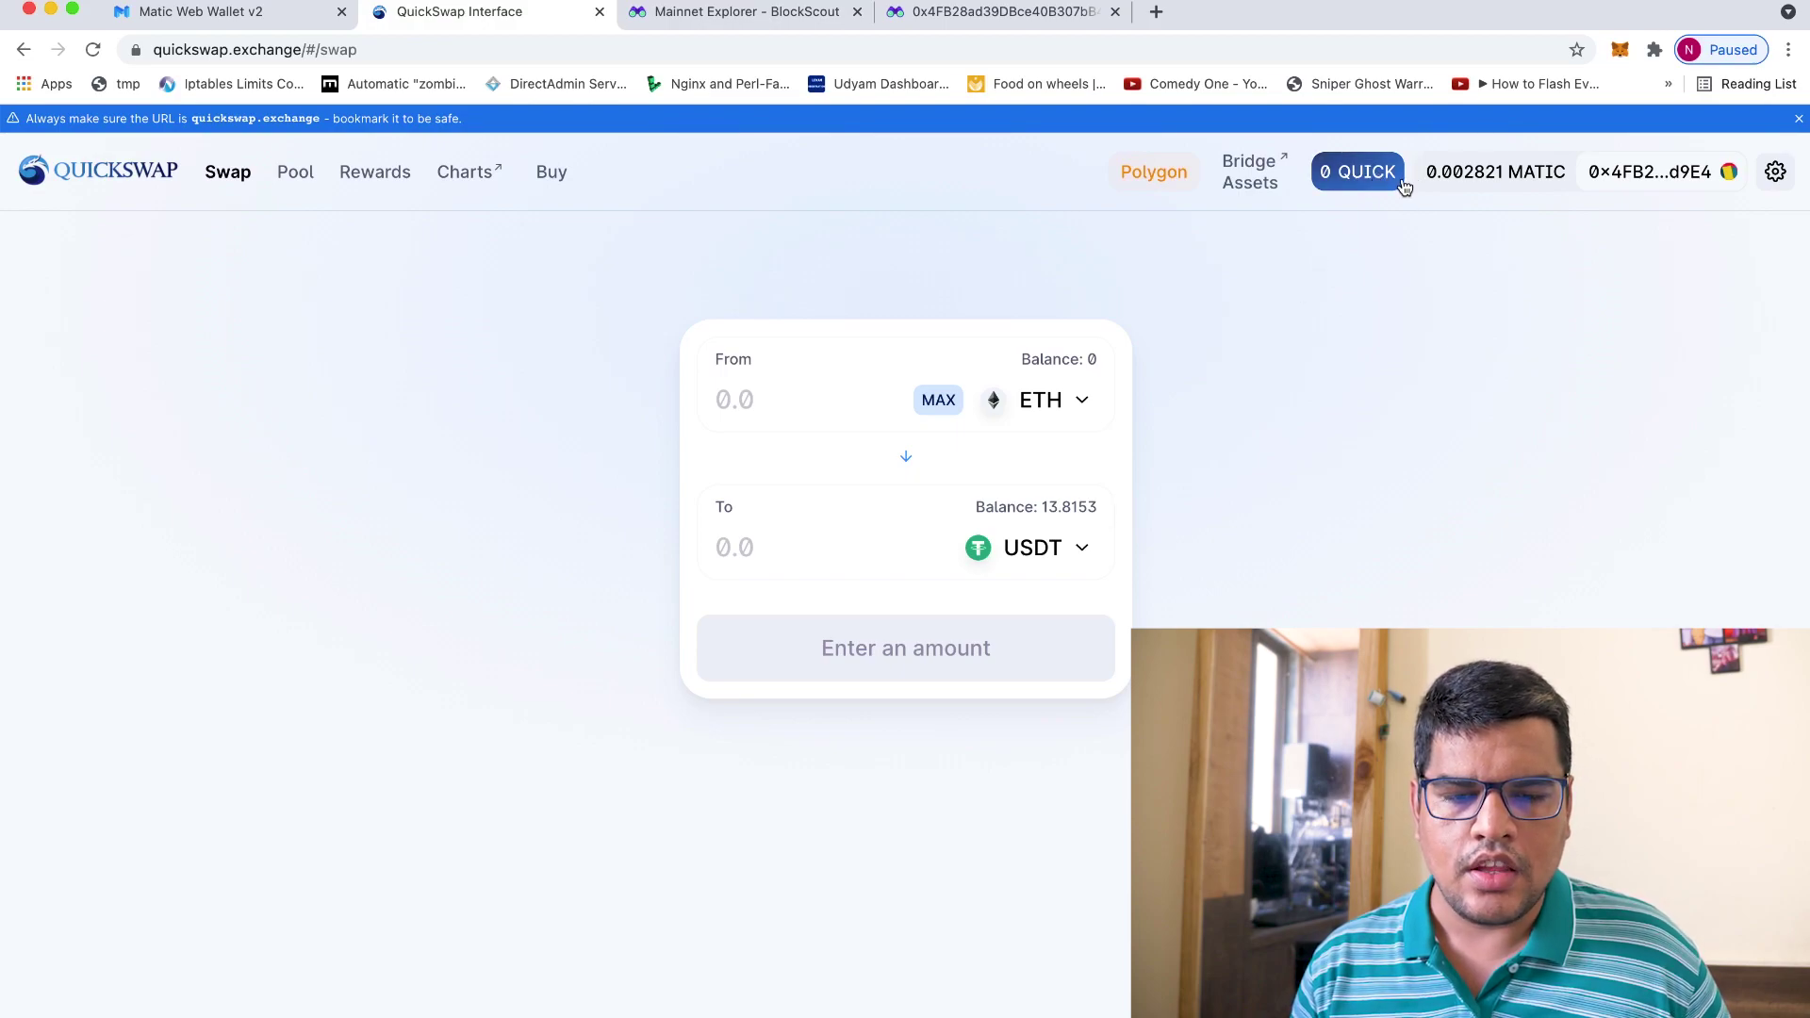
- Reverse the swap direction so USDT is the source token, and enter the full balance of 13.815376 as its amount
left_click(903, 455)
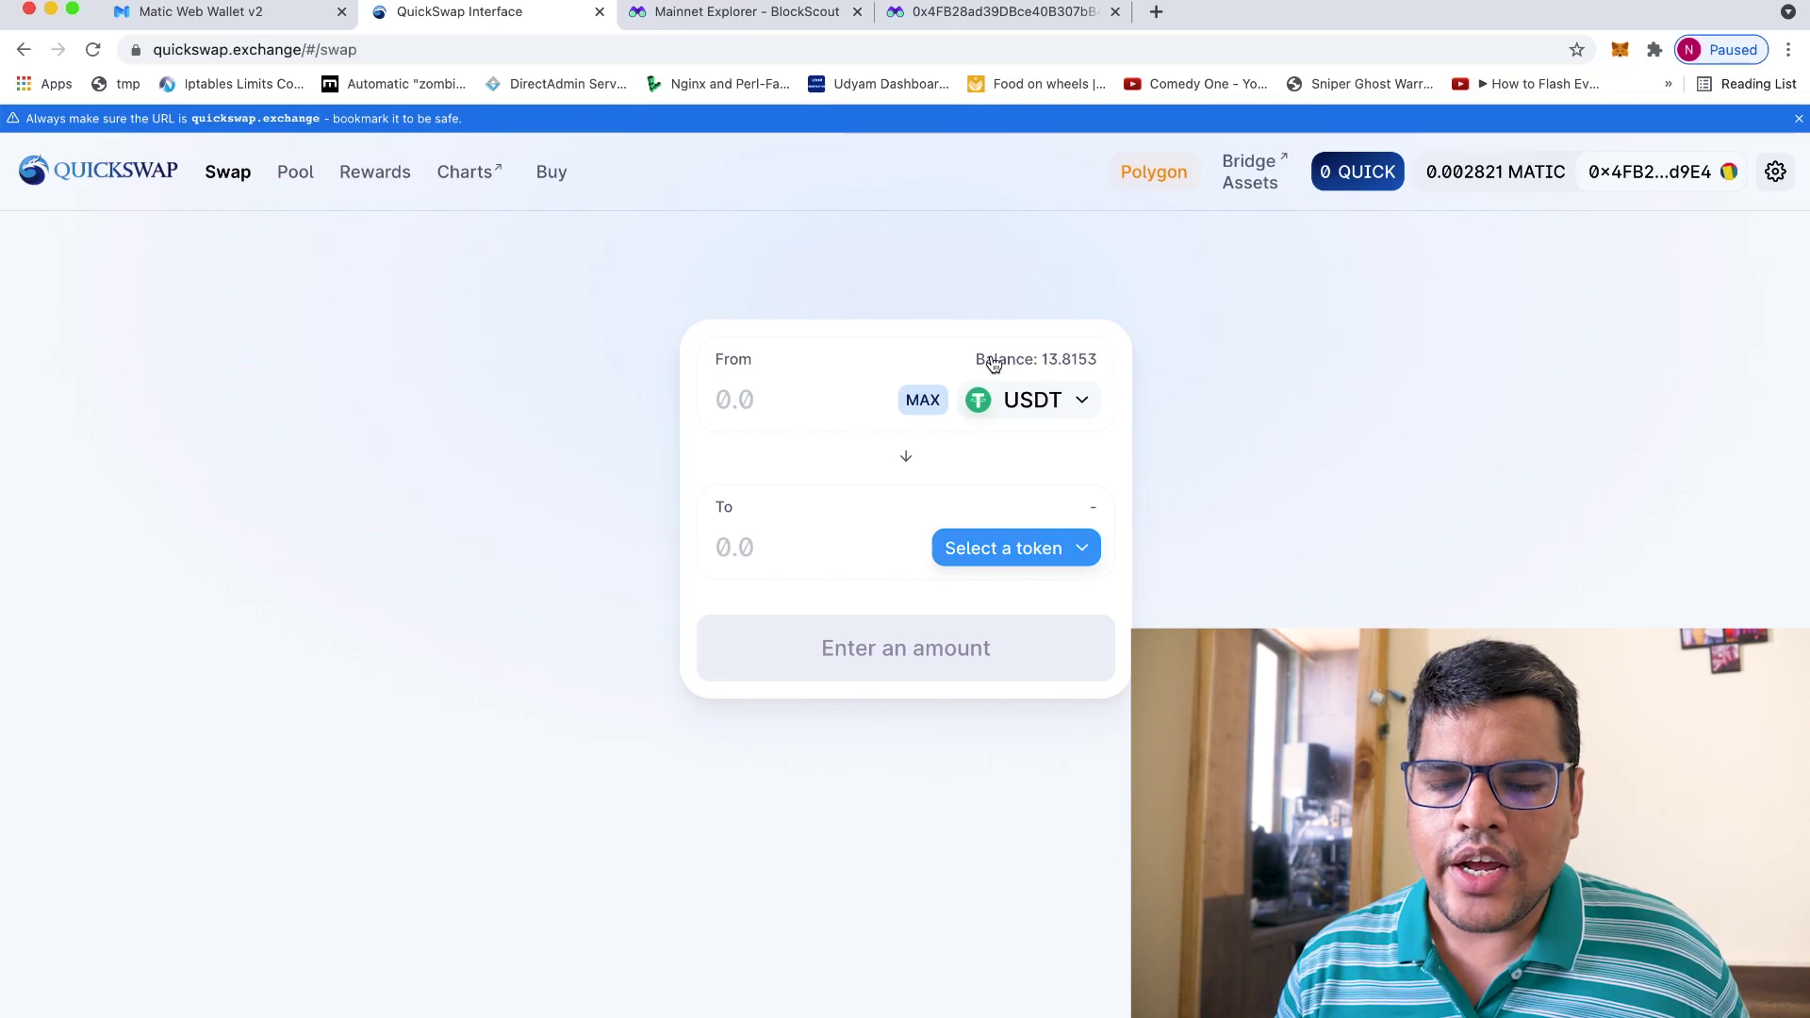
left_click_drag(995, 364, 1101, 363)
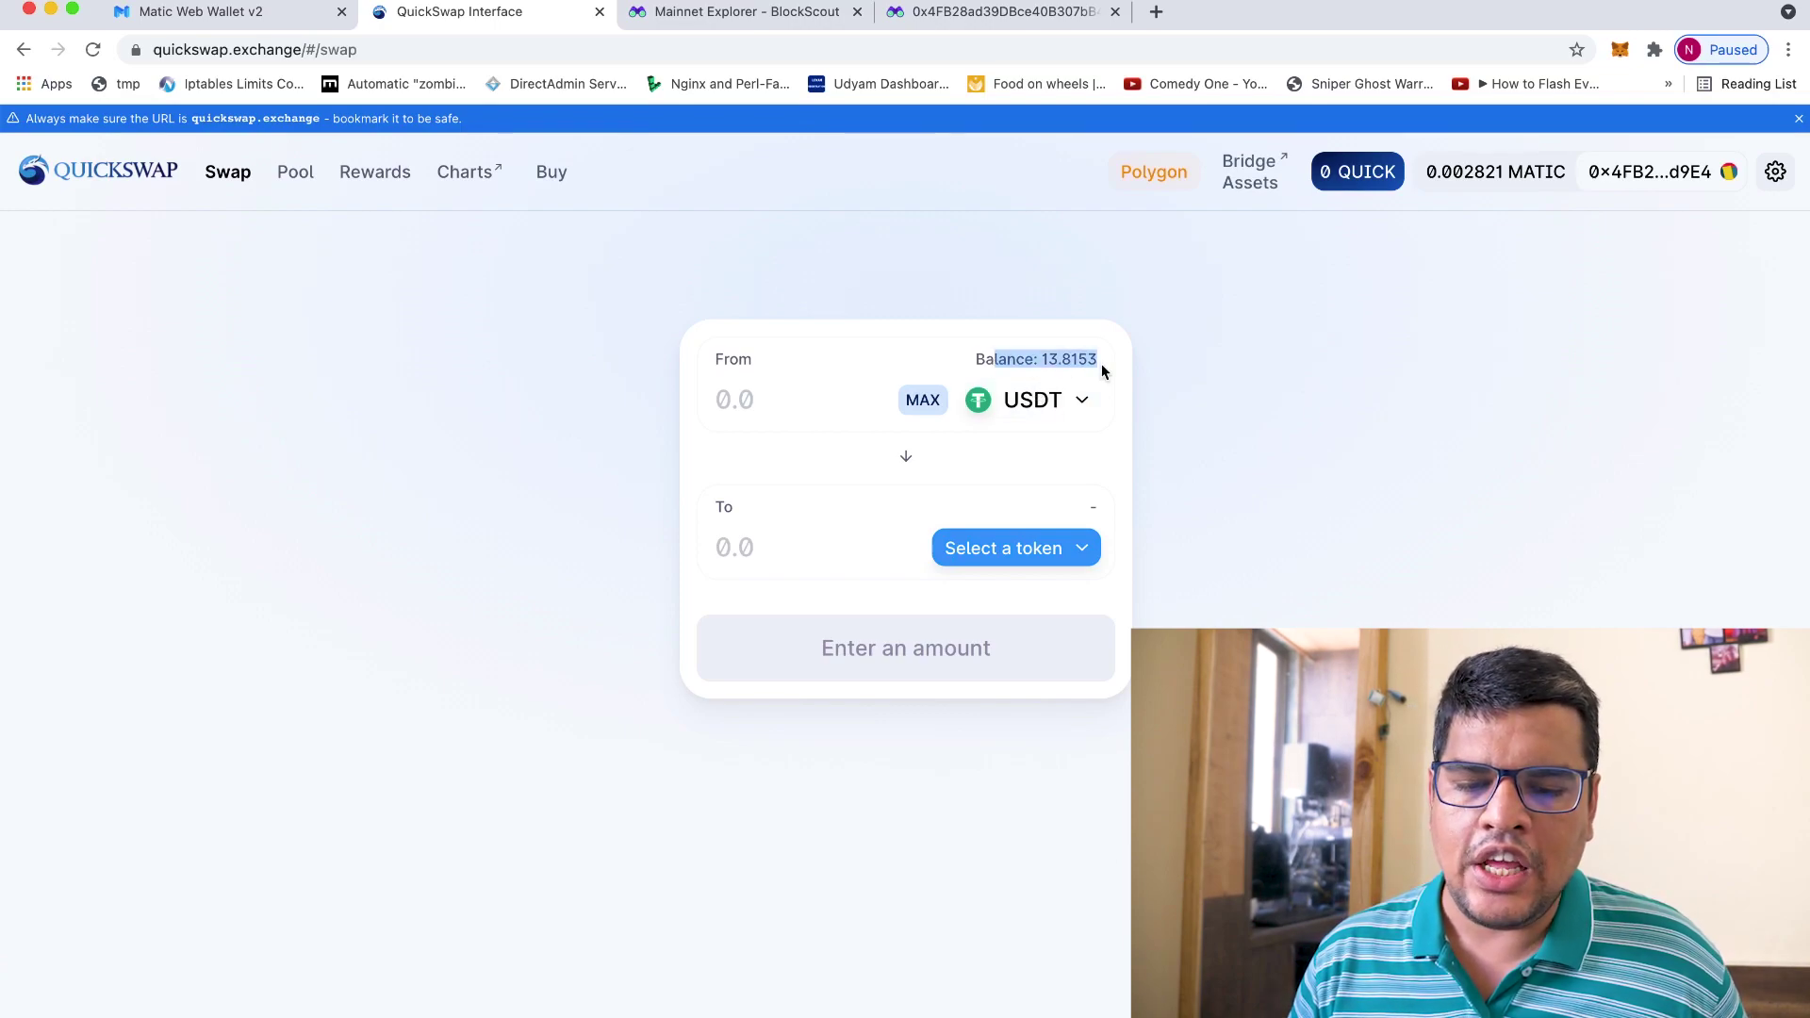
left_click(1100, 362)
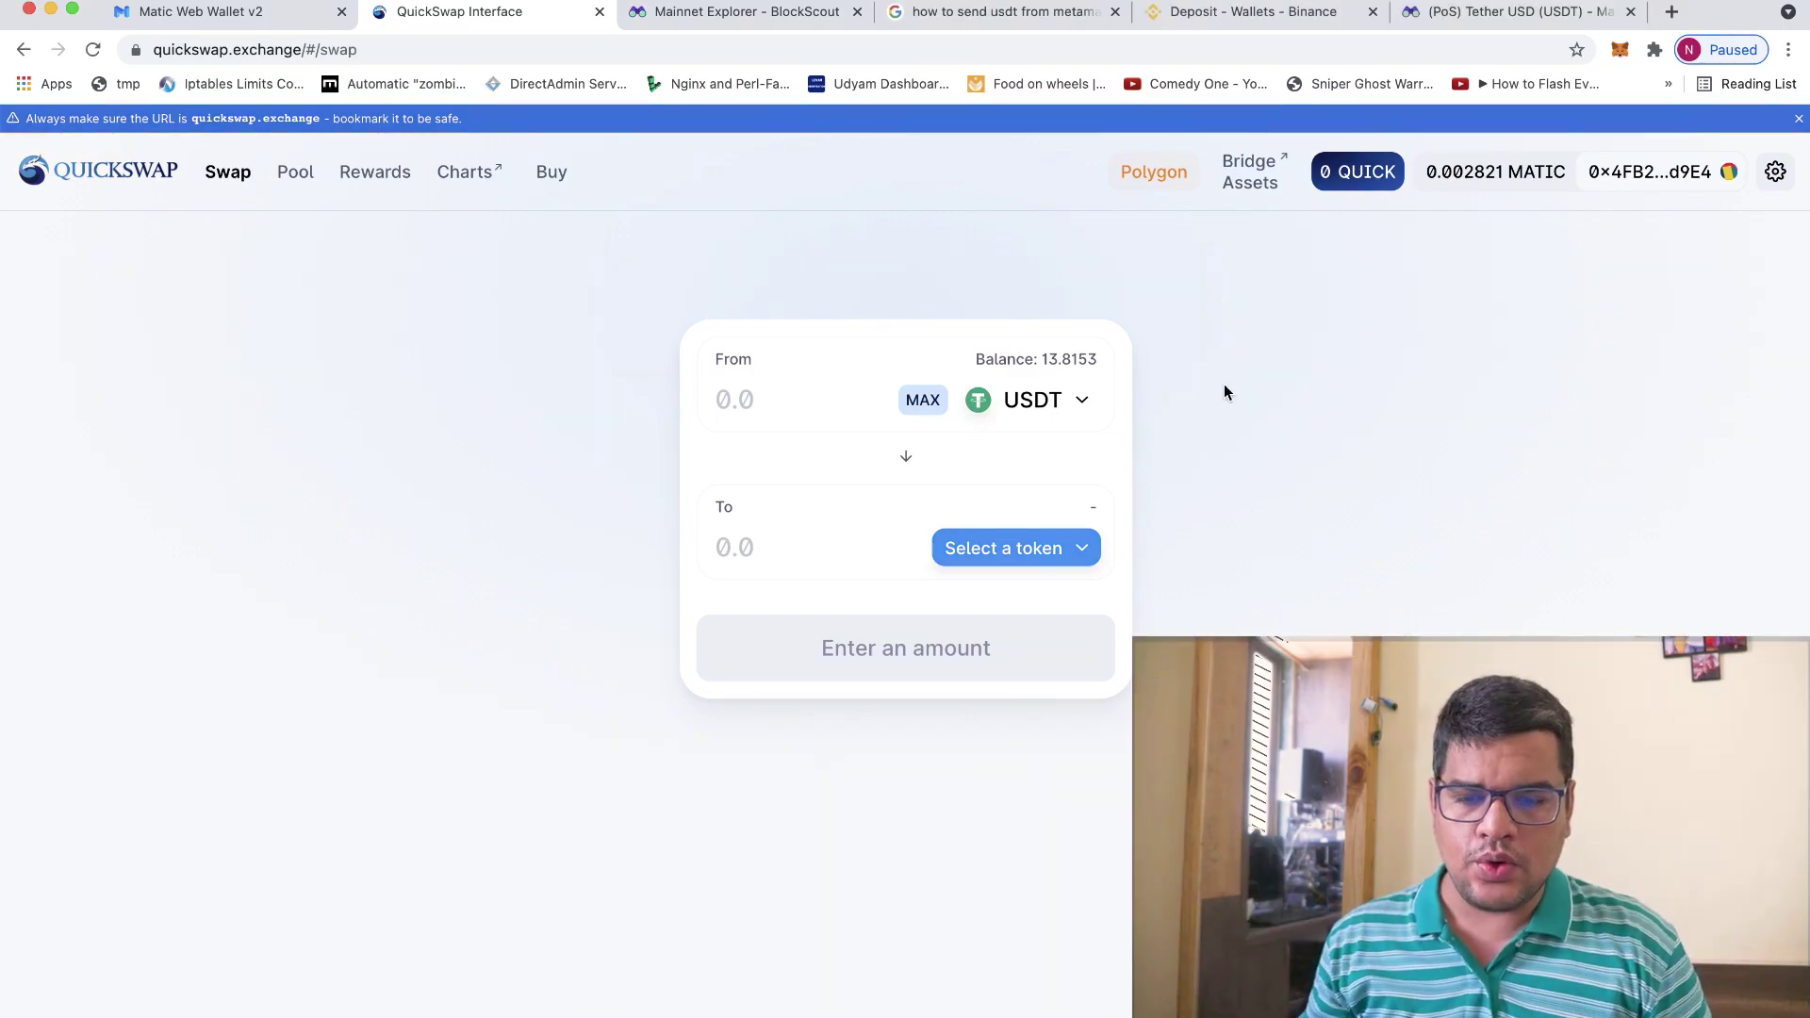
left_click(984, 366)
left_click_drag(996, 364, 1179, 368)
left_click(1178, 368)
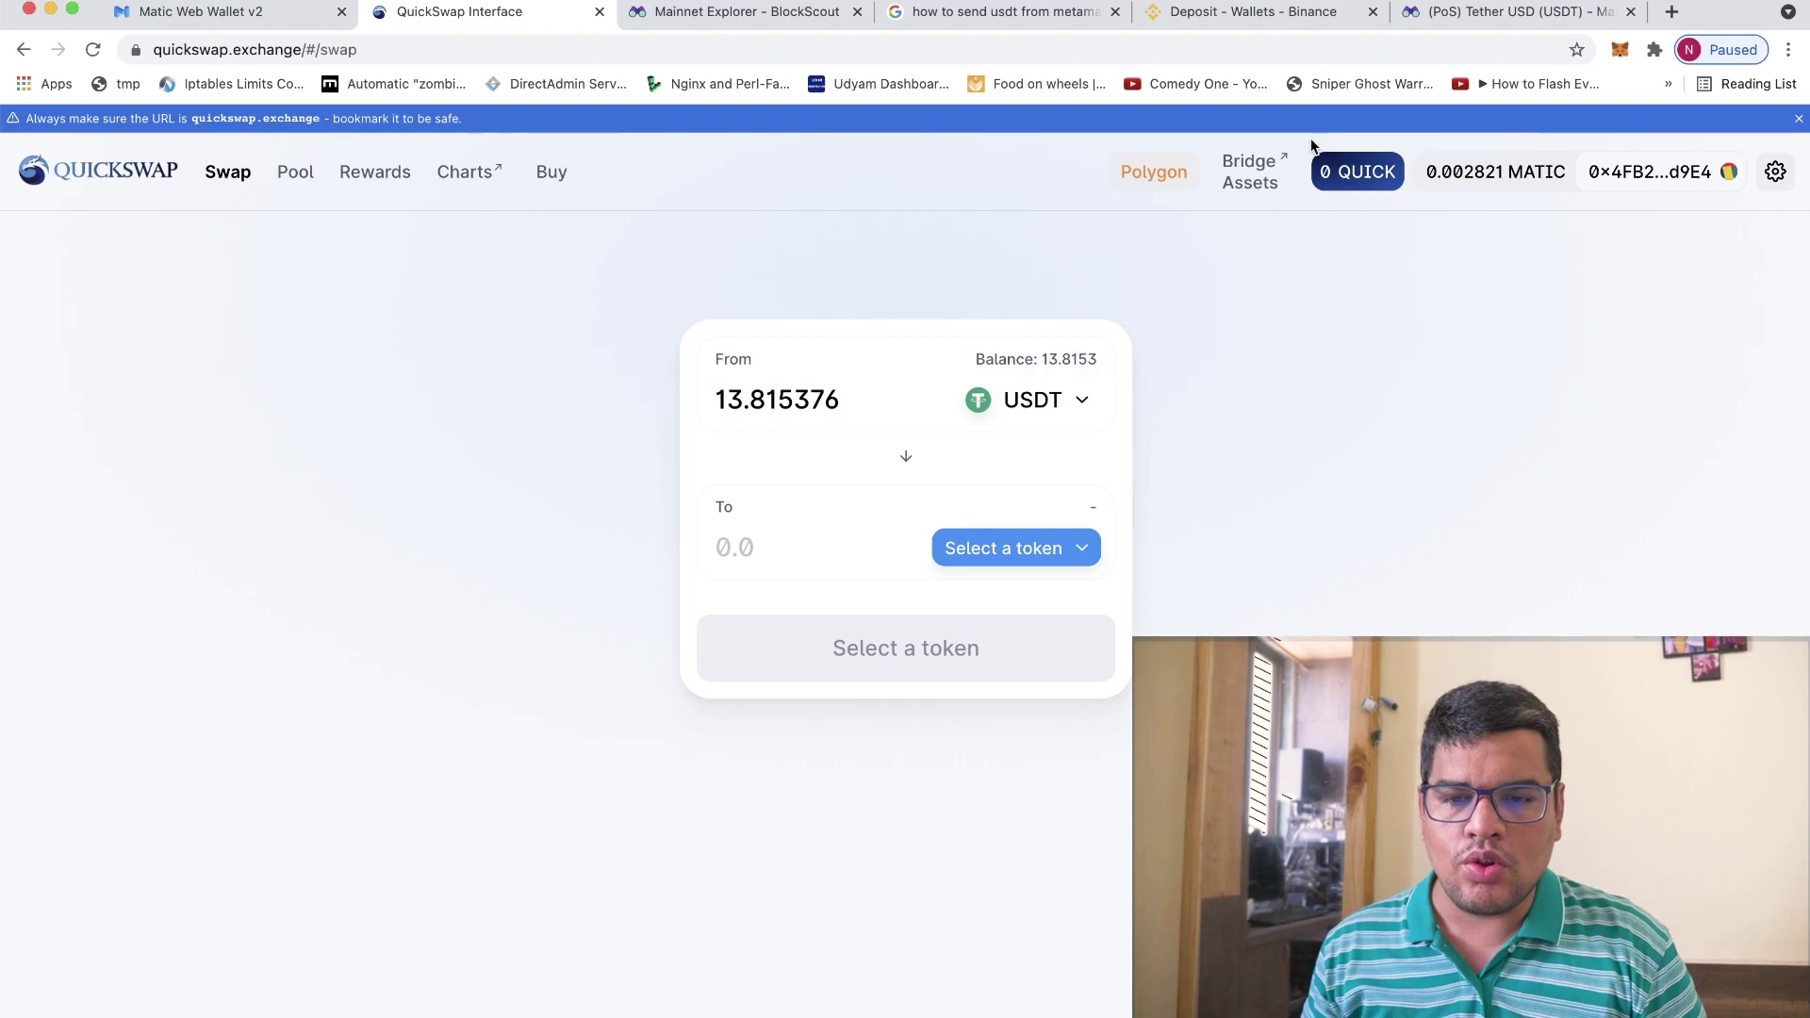
- Compare the MetaMask assets on Matic Mainnet and Ethereum Mainnet, and switch the wallet back to Matic Mainnet
left_click(1618, 49)
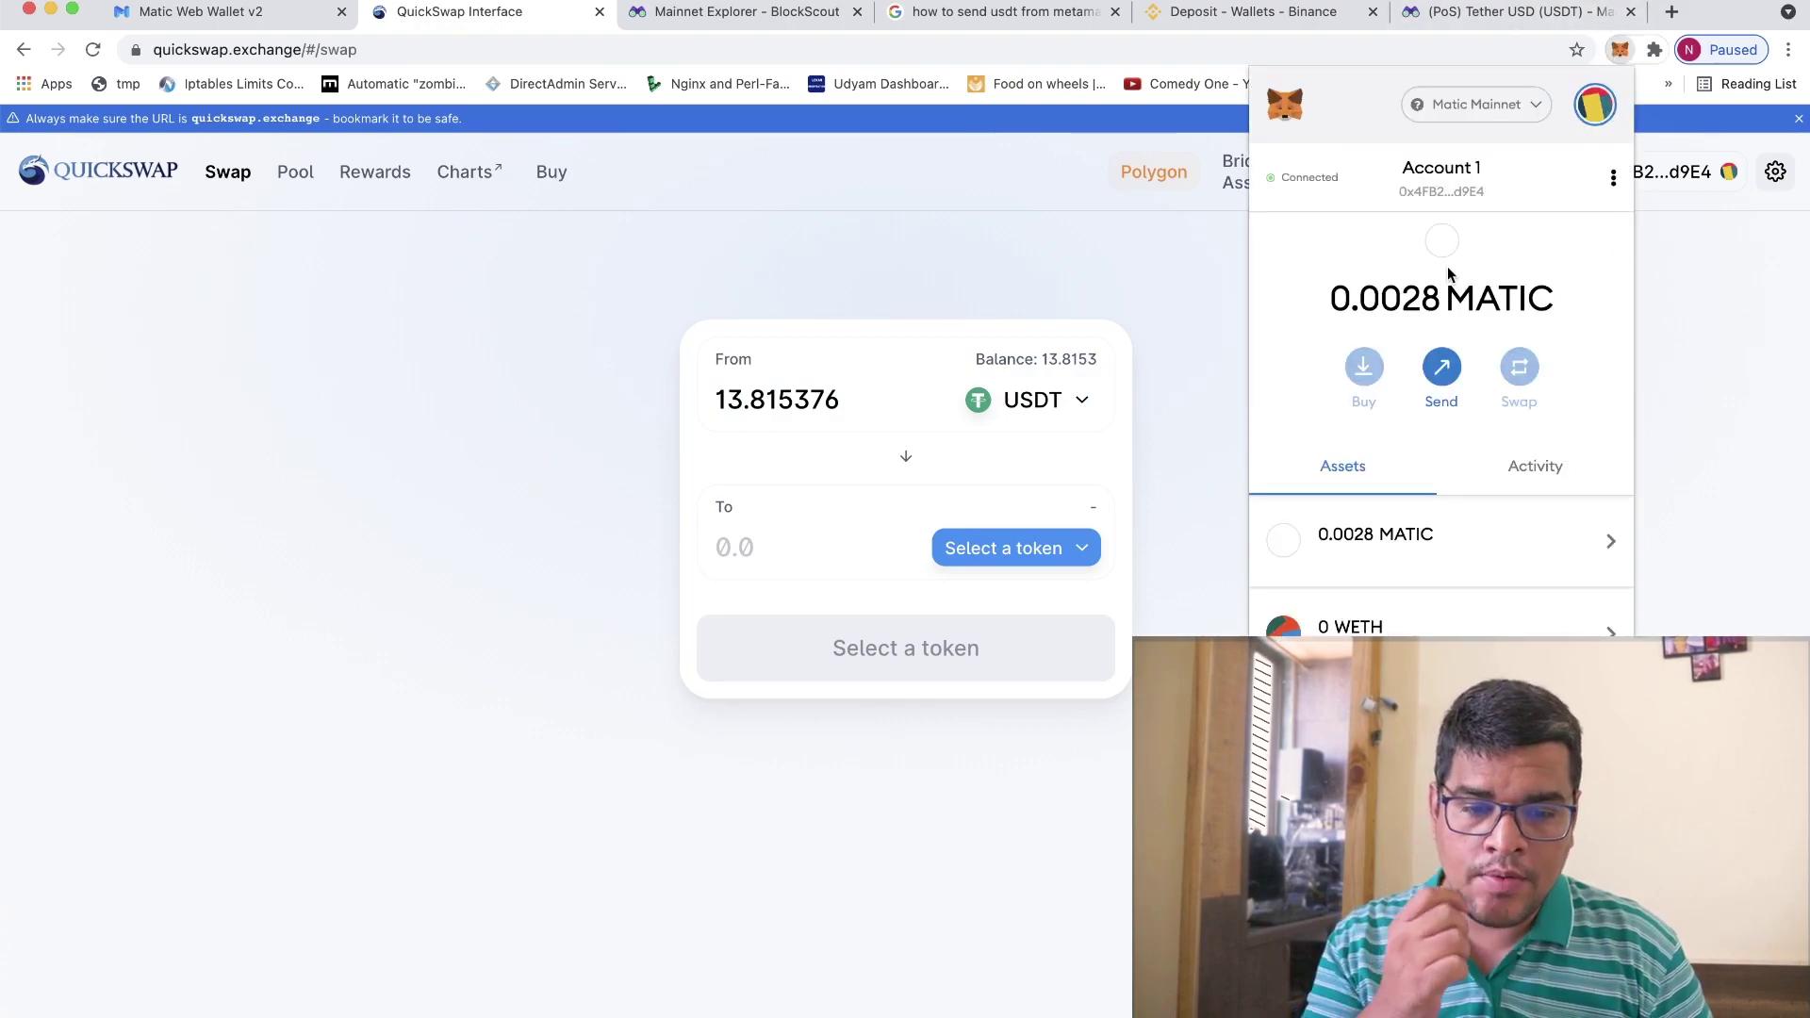
scroll(1478, 452, "down", 1)
scroll(1479, 451, "up", 1)
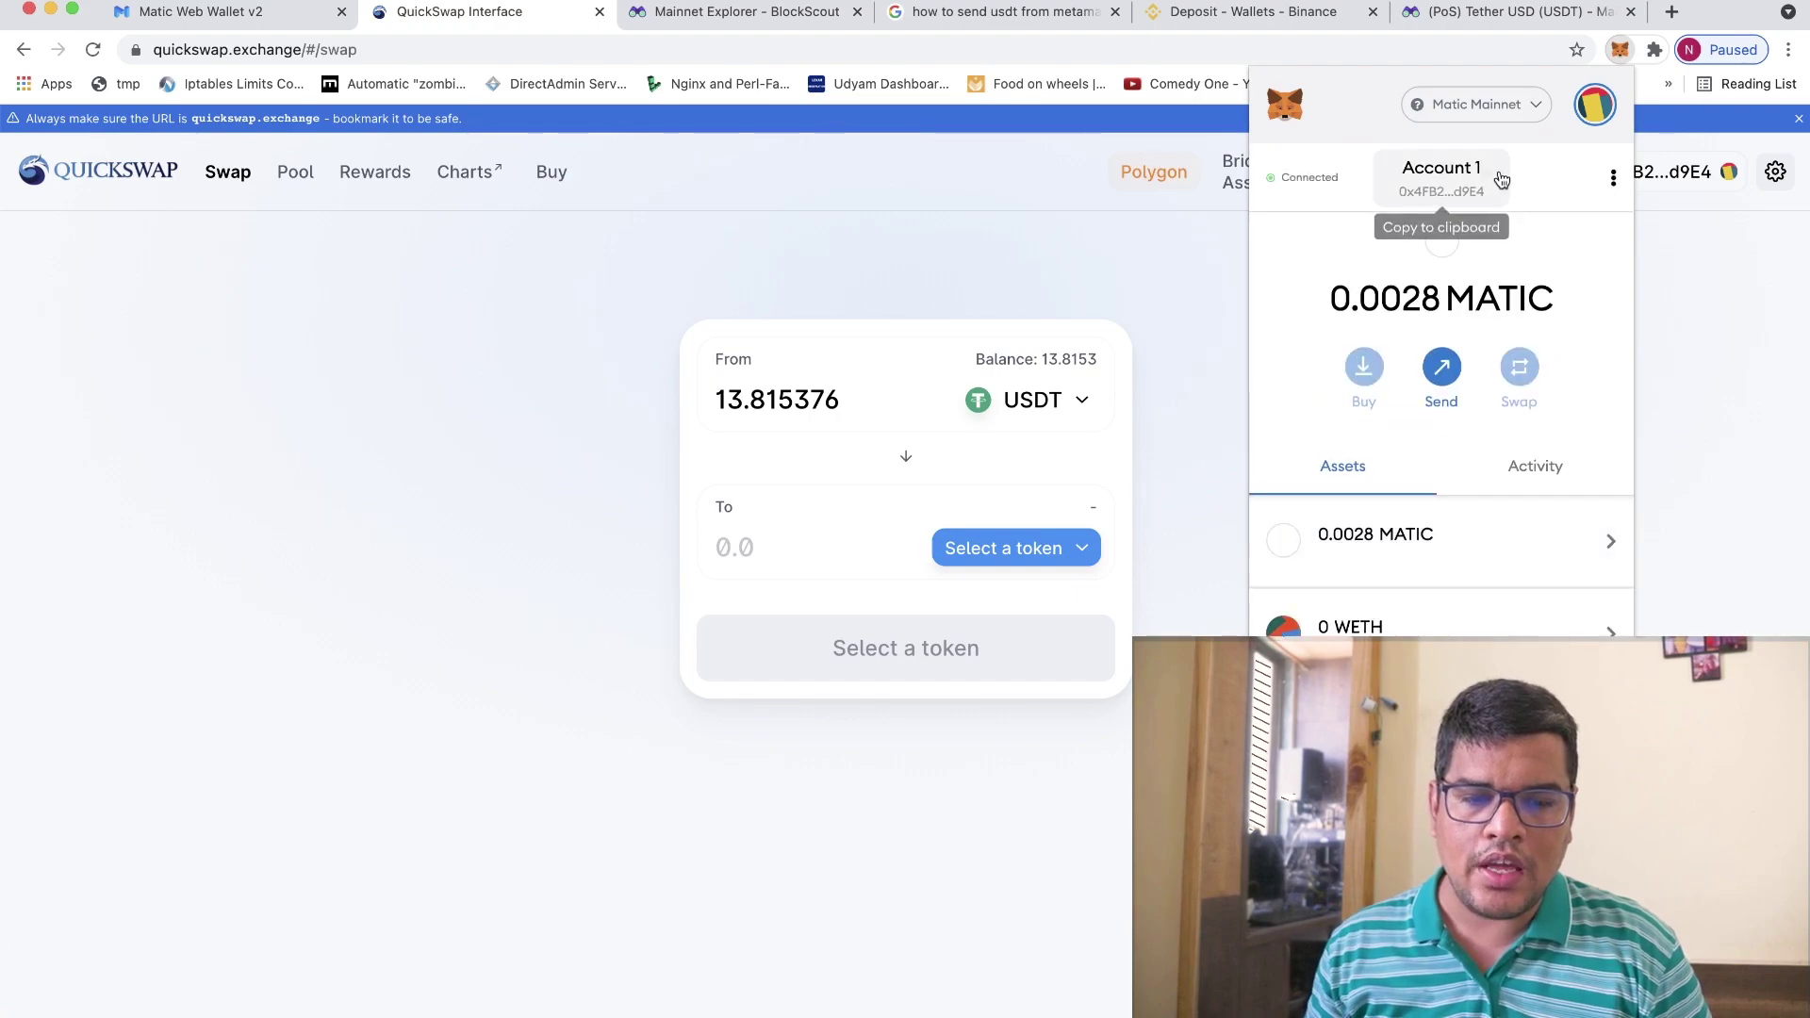
left_click(1487, 111)
left_click(1423, 273)
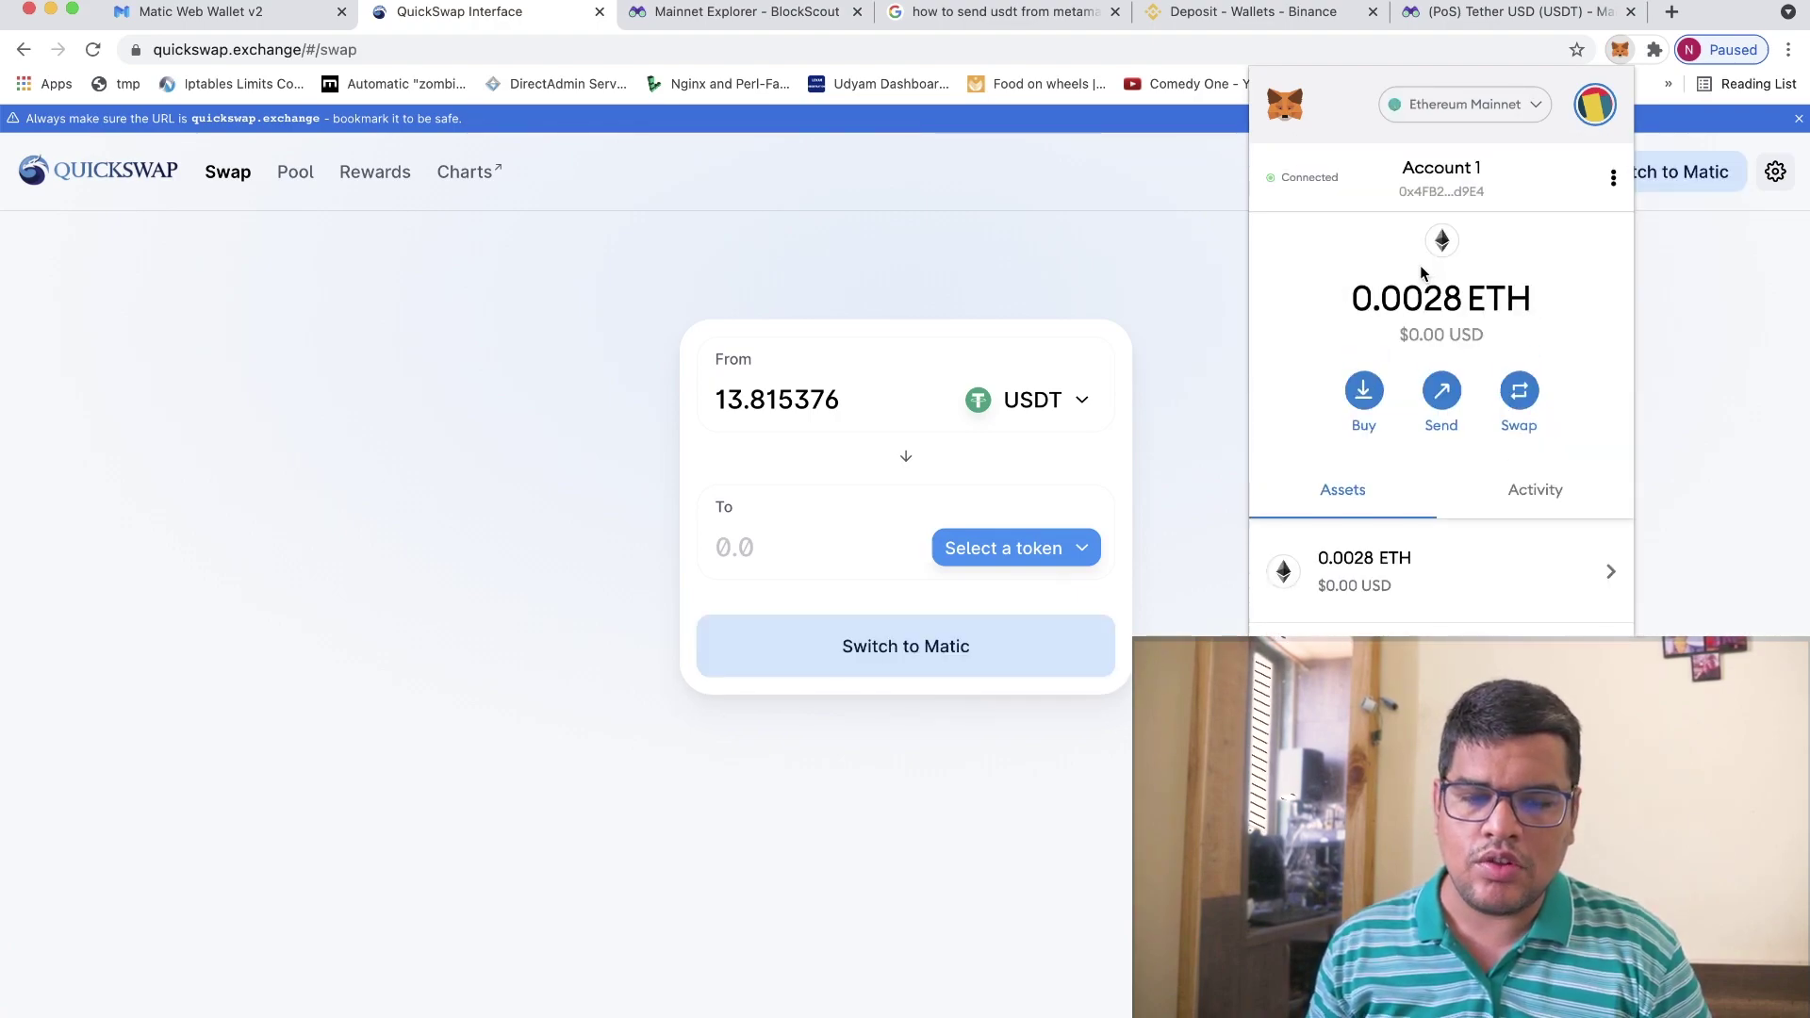
scroll(1519, 451, "down", 1)
scroll(1519, 452, "down", 3)
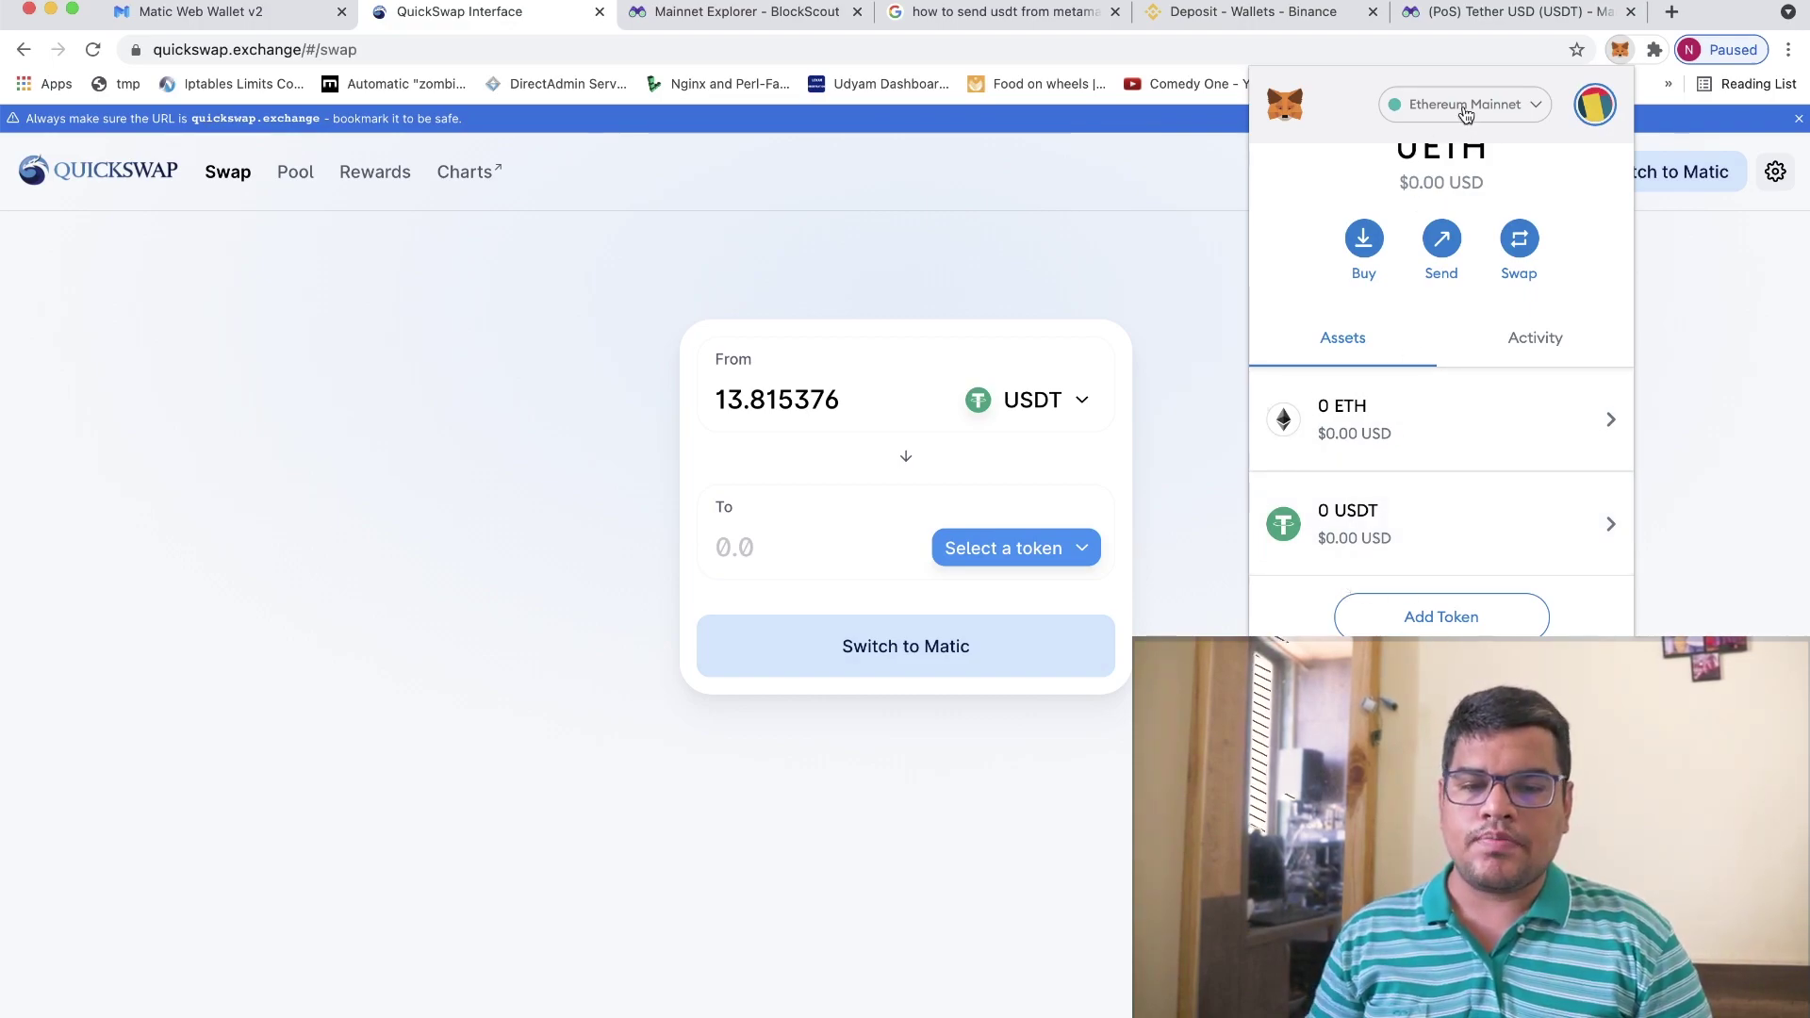
left_click(1172, 228)
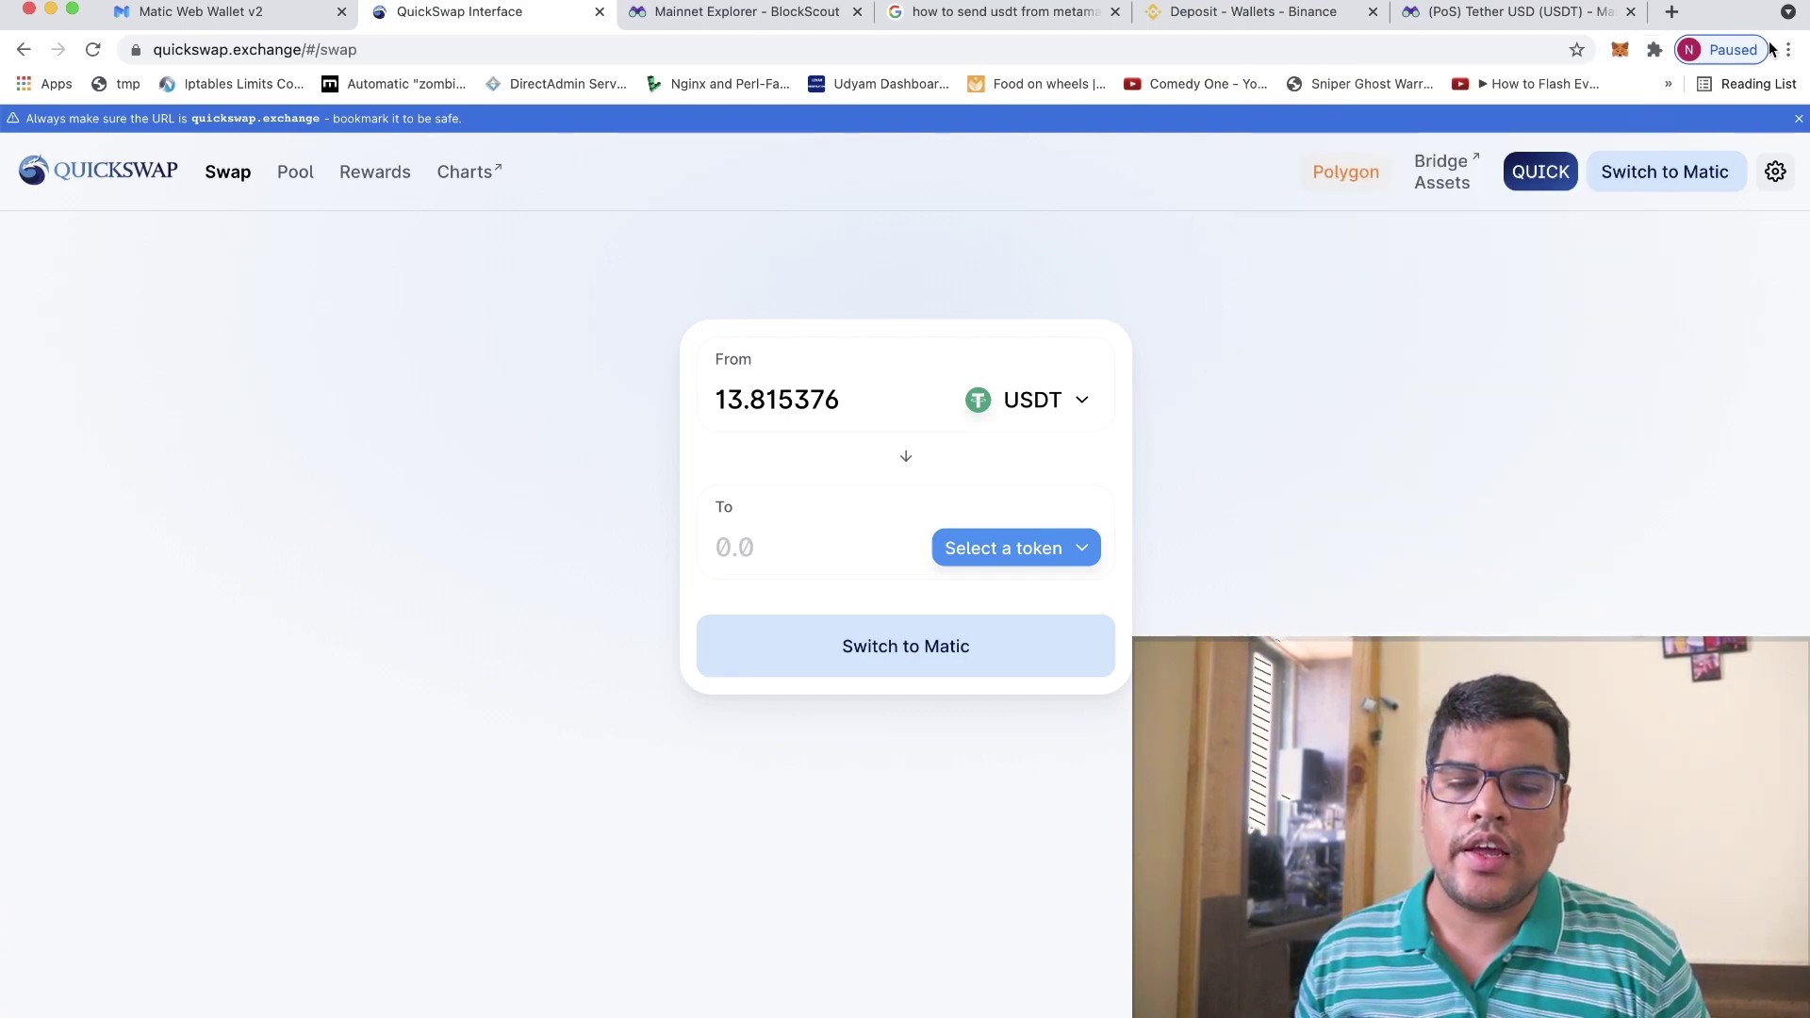
left_click(1625, 173)
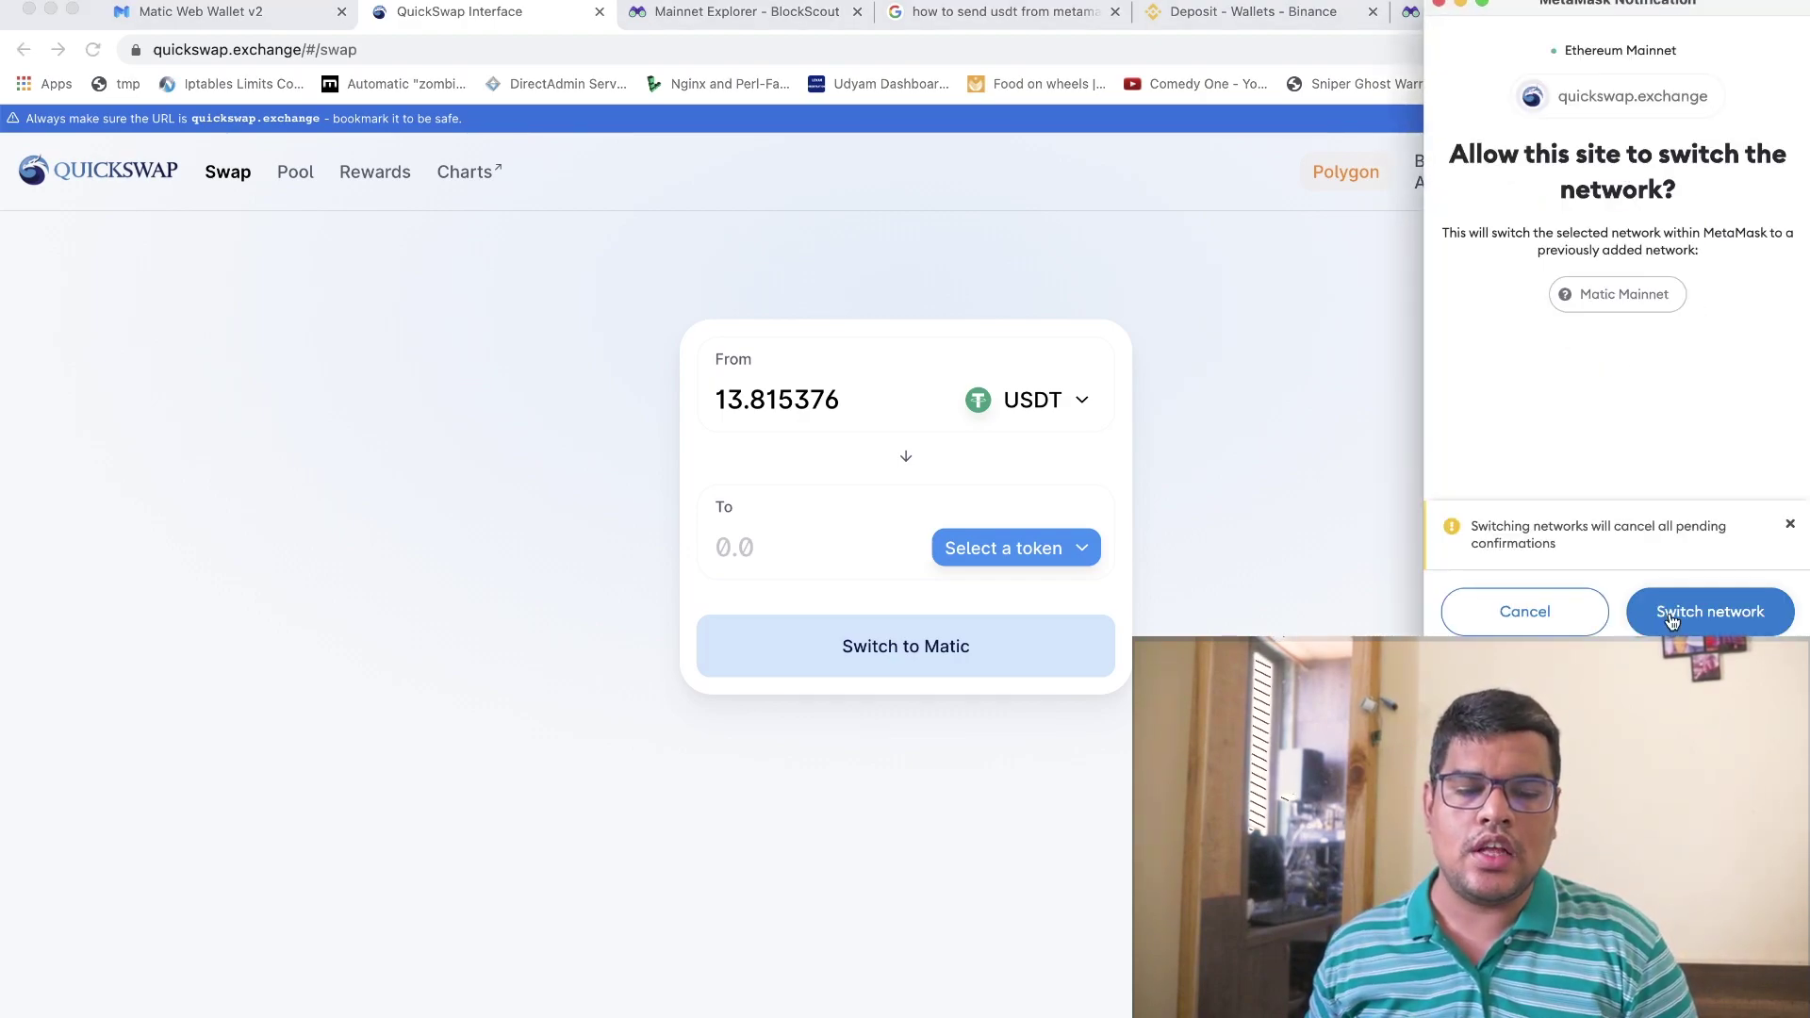
left_click(1710, 611)
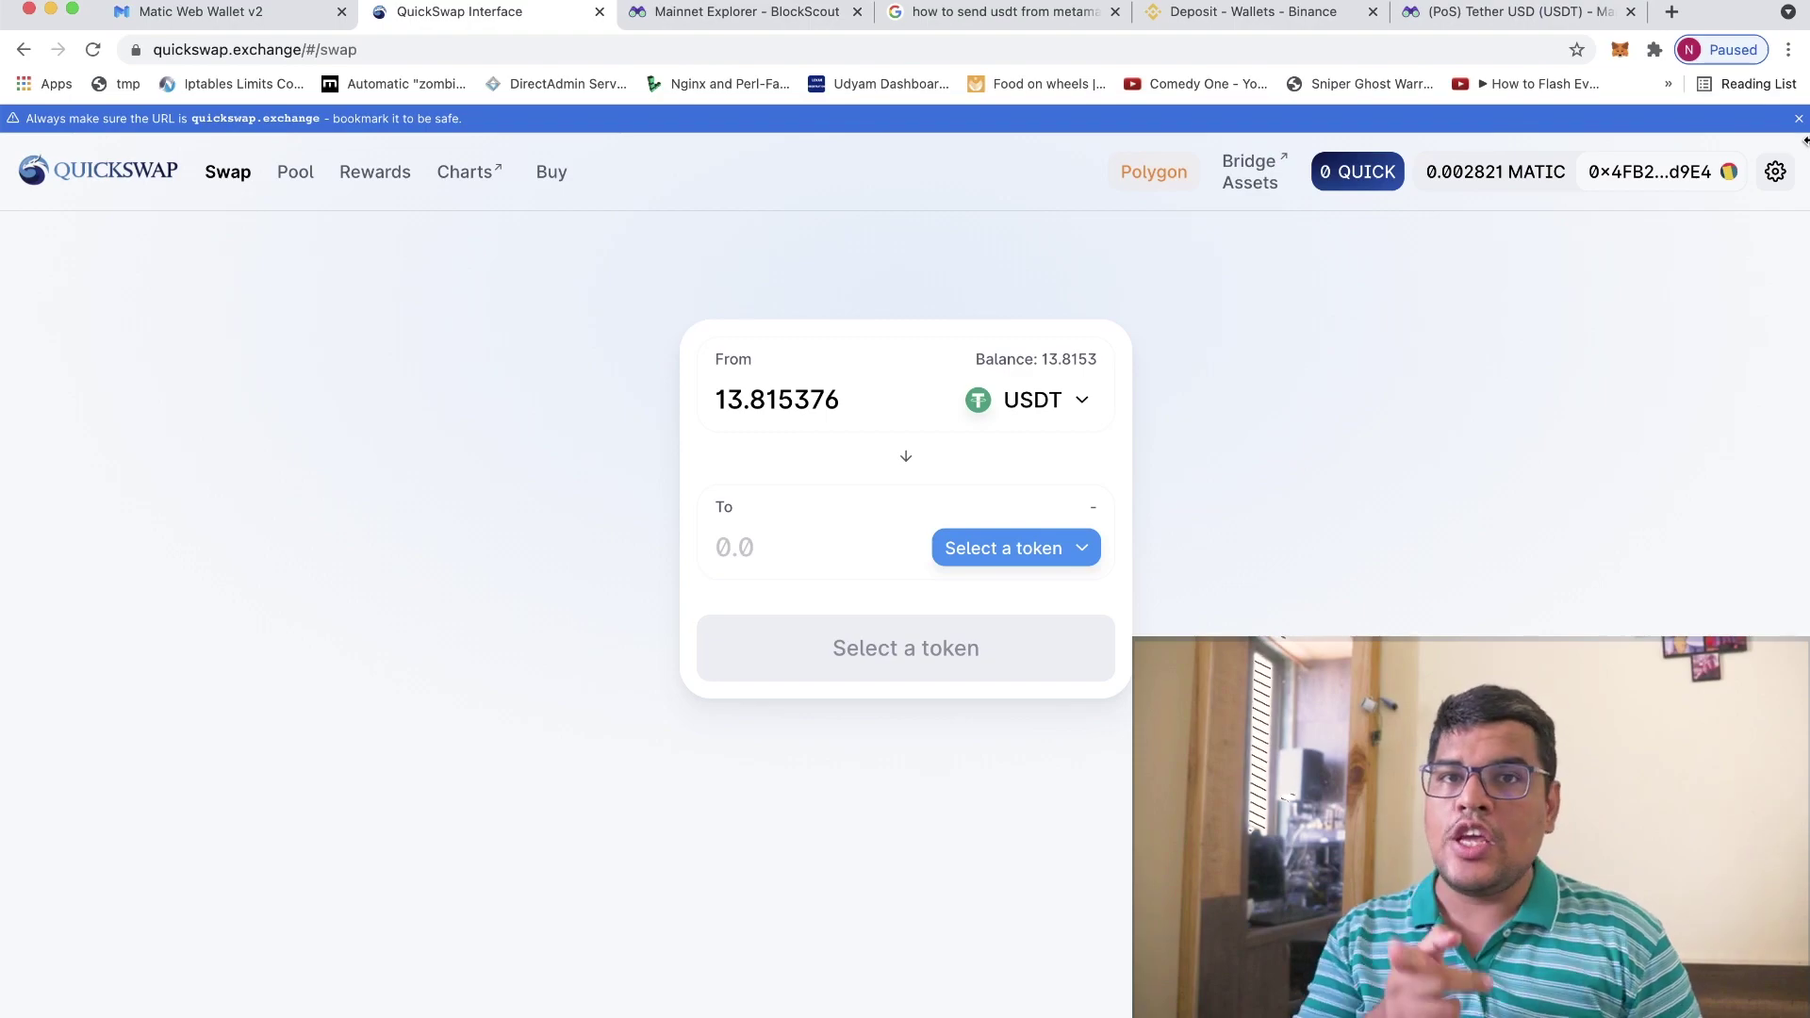
- Open the token list in the Matic mainnet block explorer and search it for usdt
left_click(804, 12)
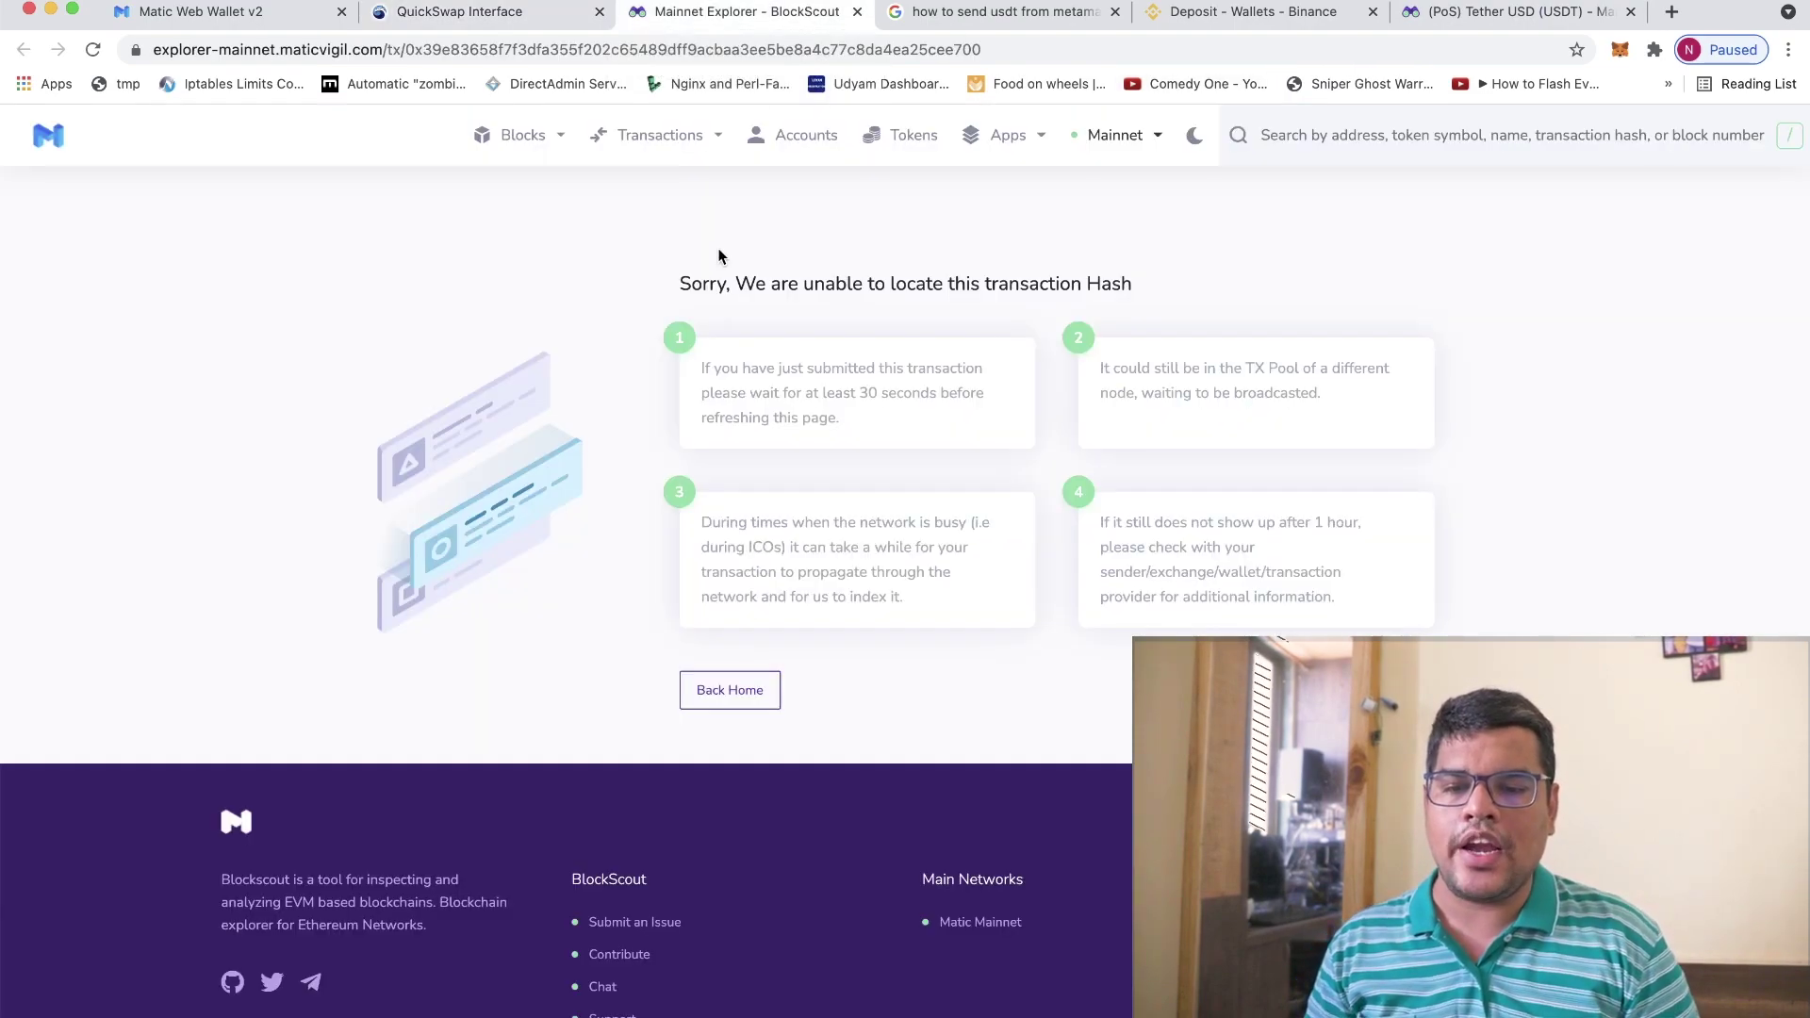
left_click(898, 137)
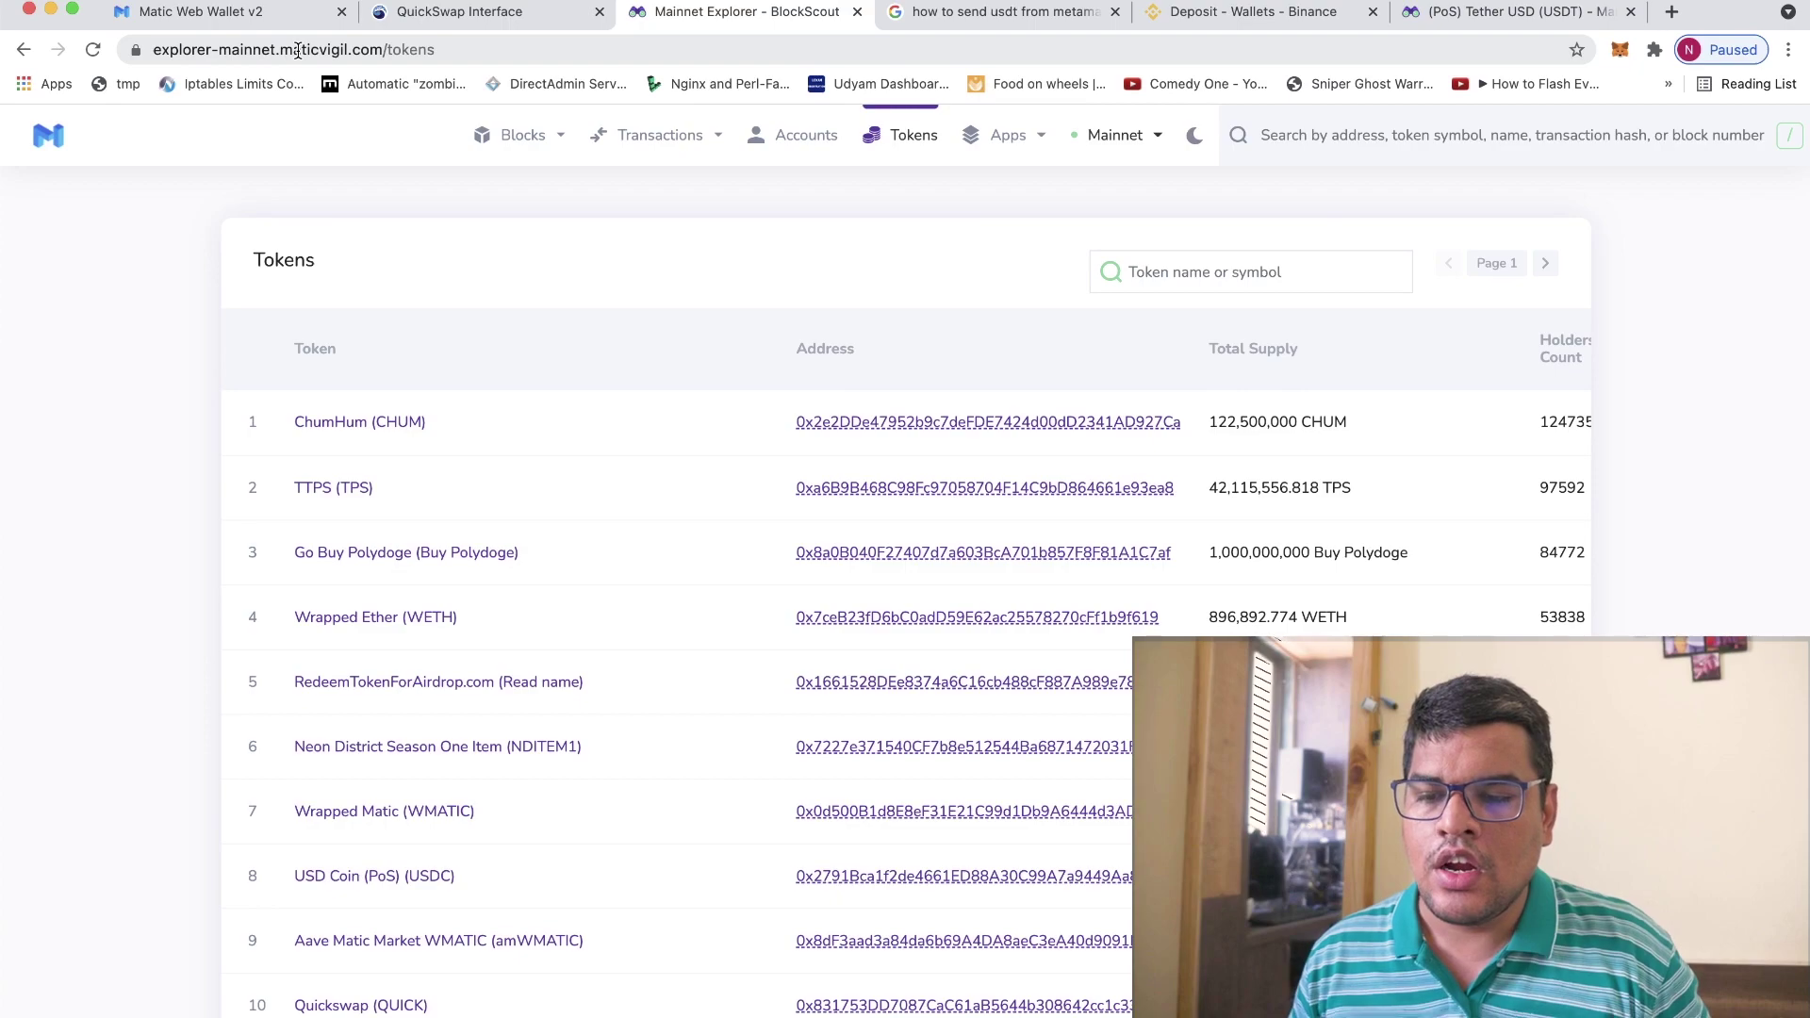
left_click(447, 52)
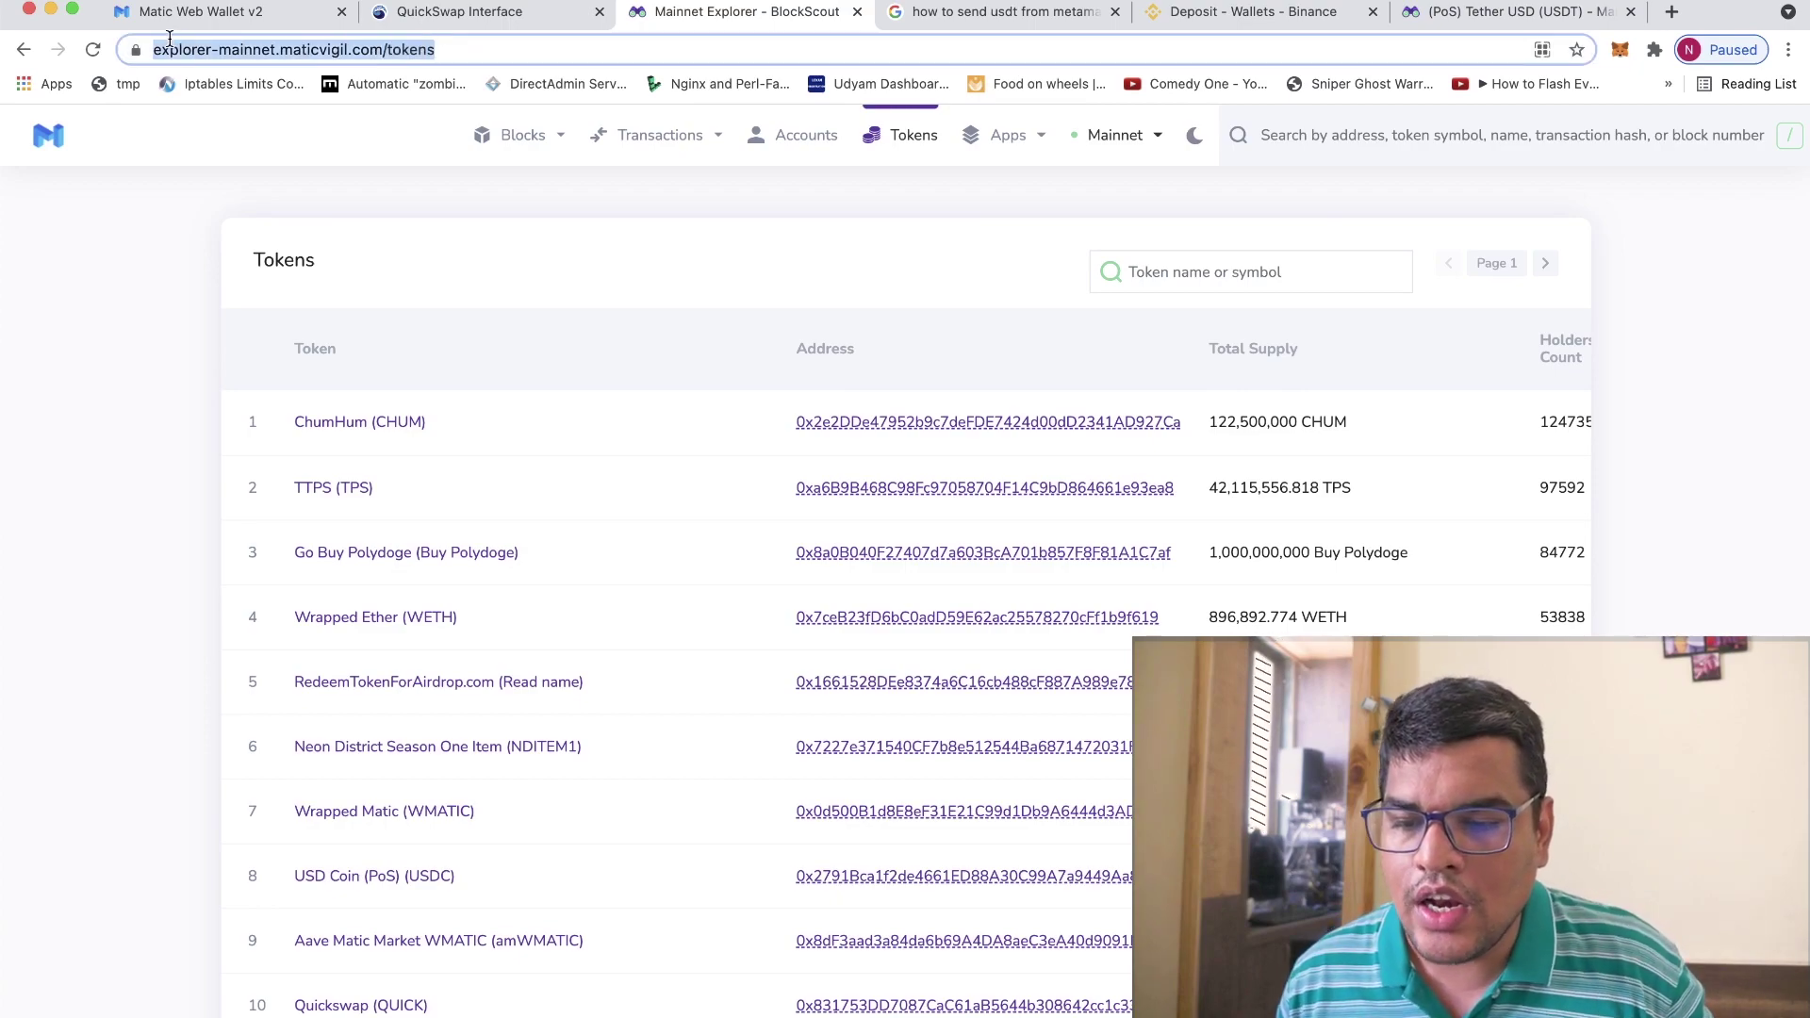
left_click(165, 36)
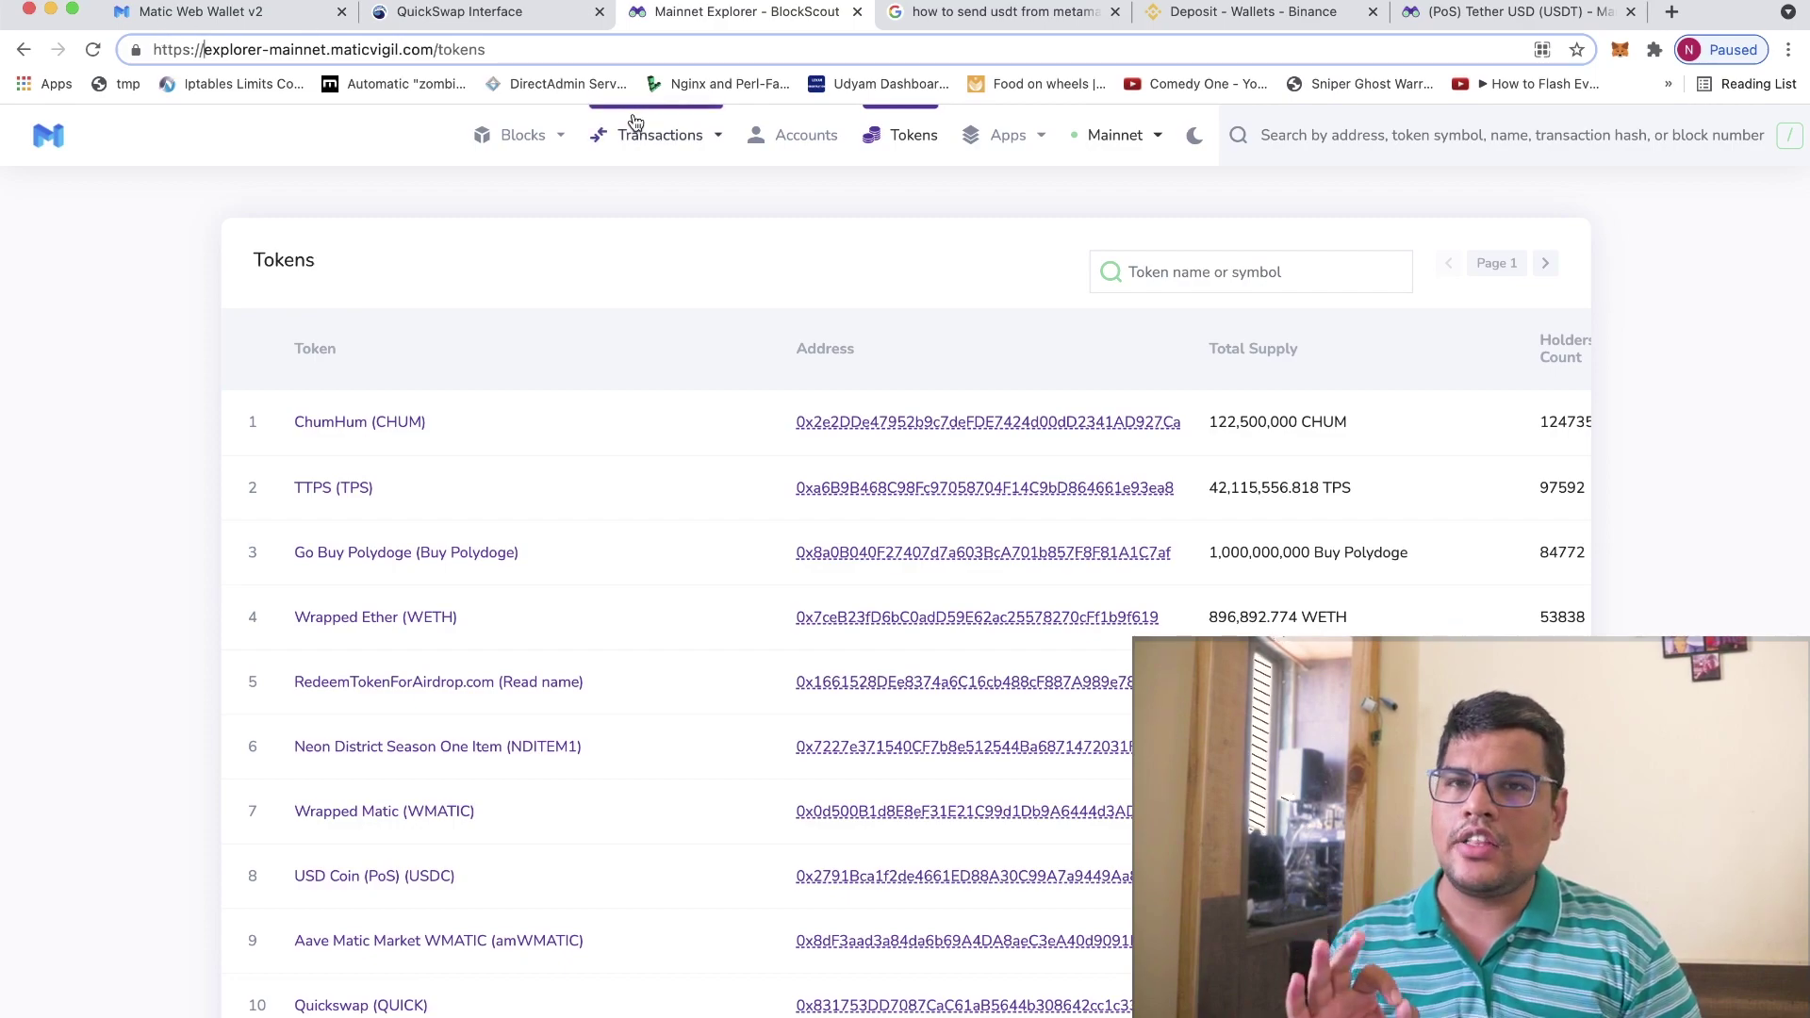
left_click(1183, 282)
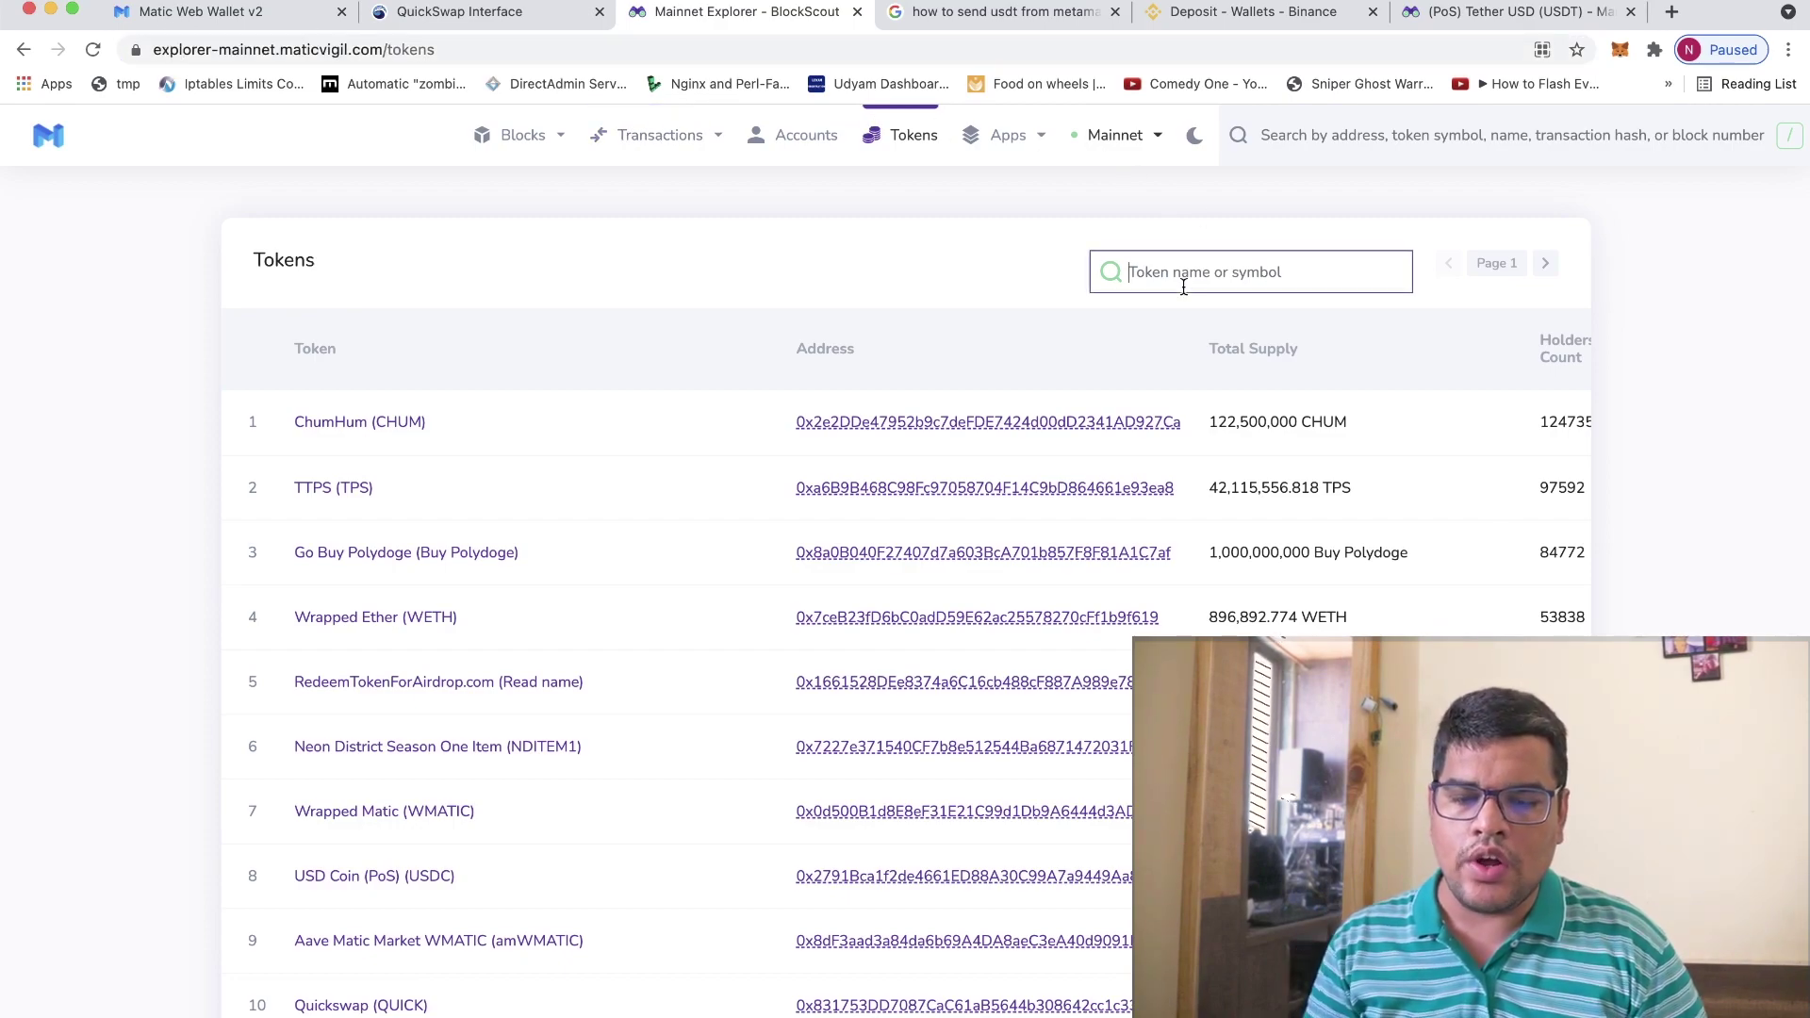
type("usdt")
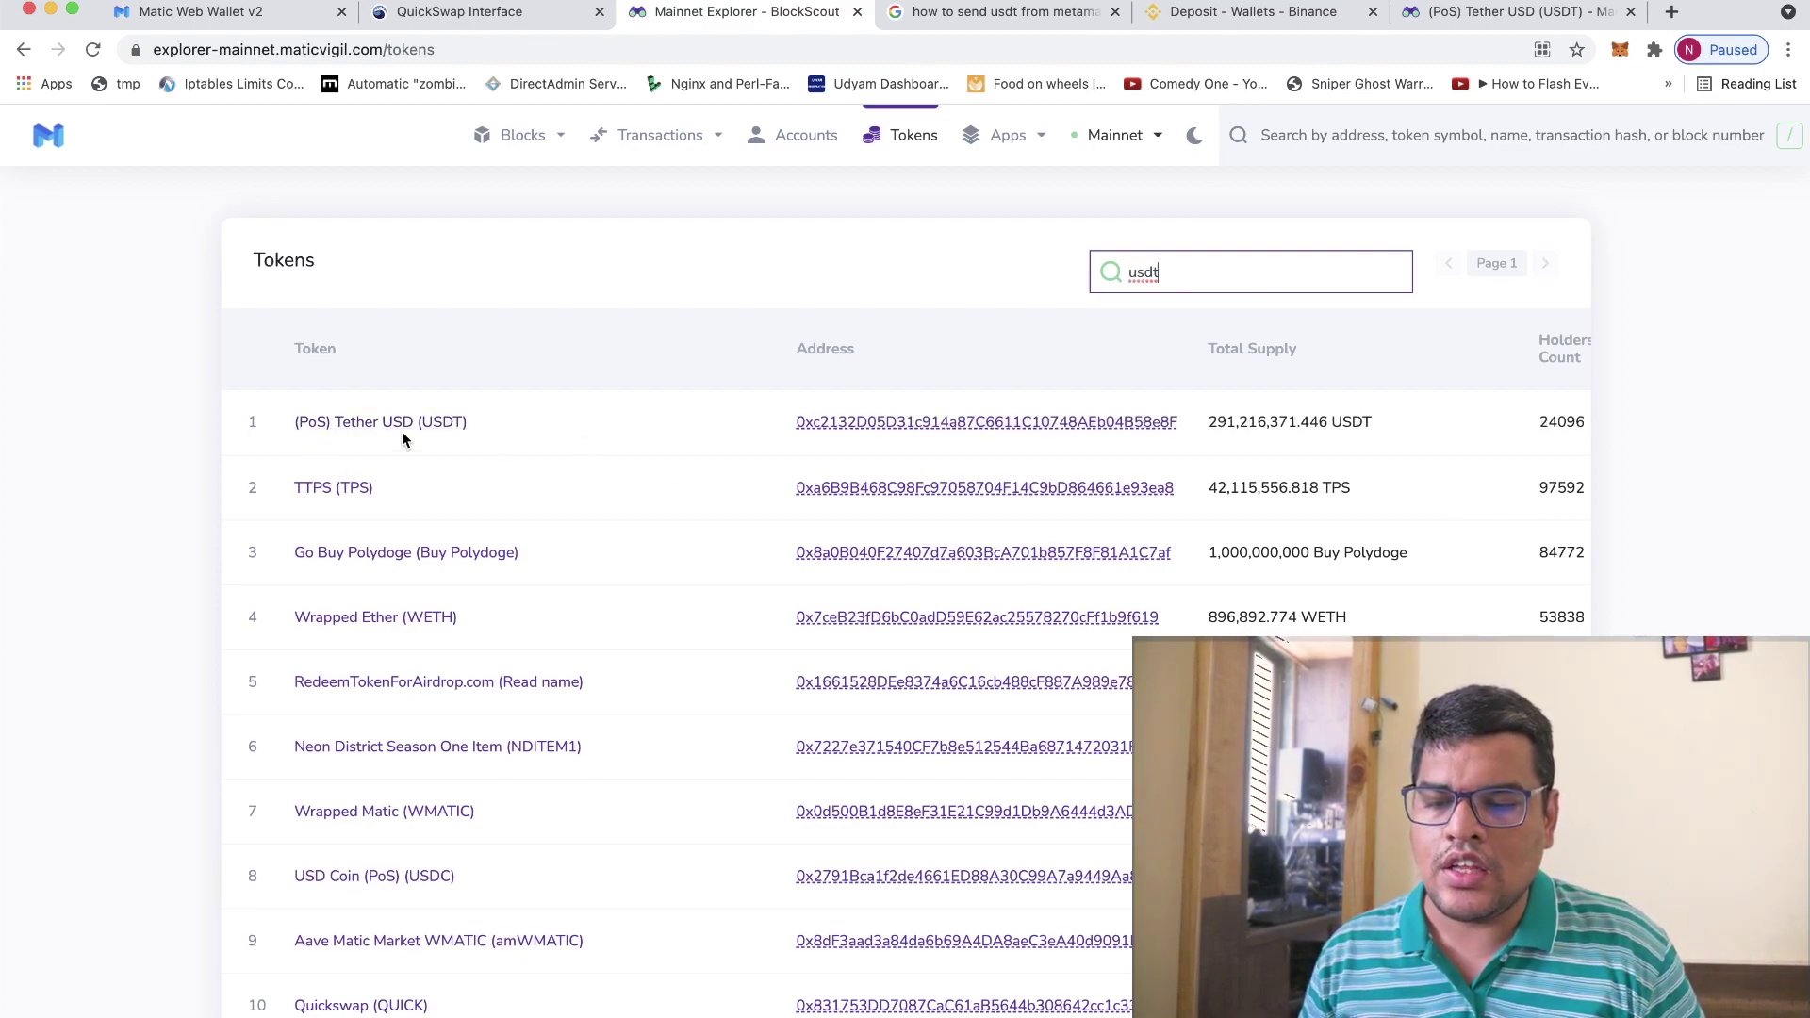
- Check the USDT entry in QuickSwap's token list, and open the (PoS) Tether USD (USDT) token page in the block explorer
left_click(545, 17)
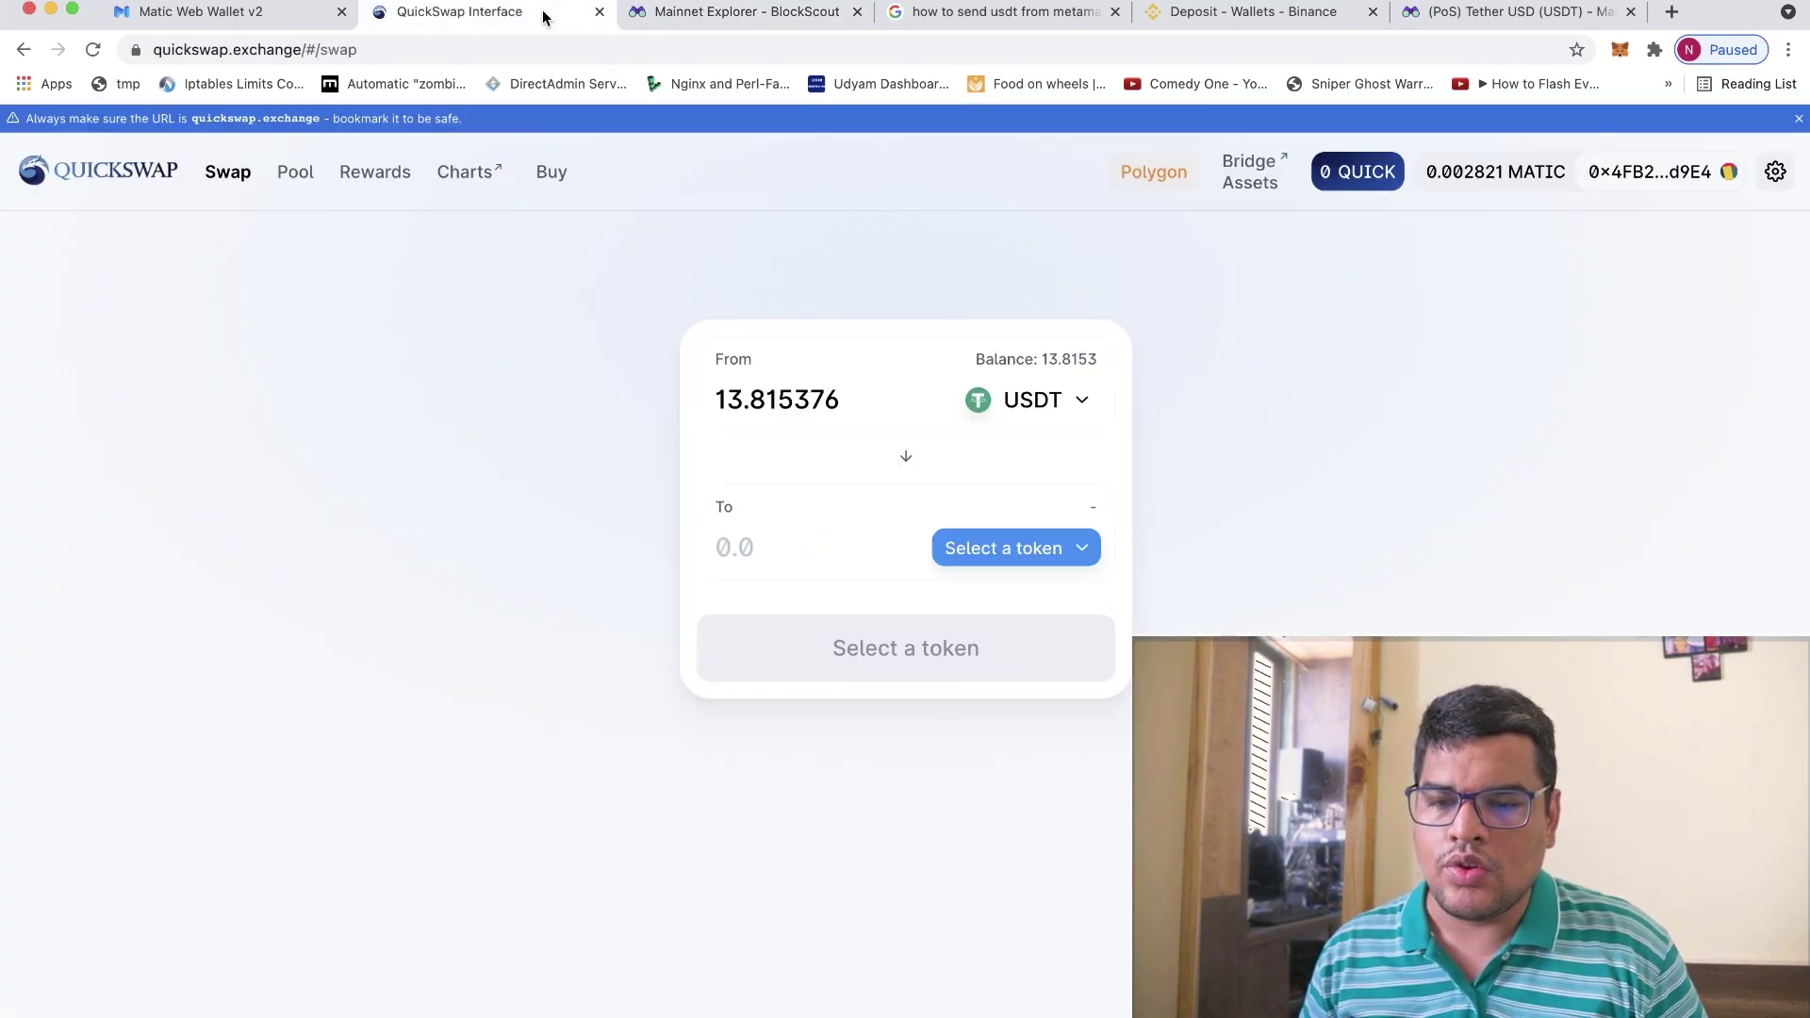
left_click(1019, 390)
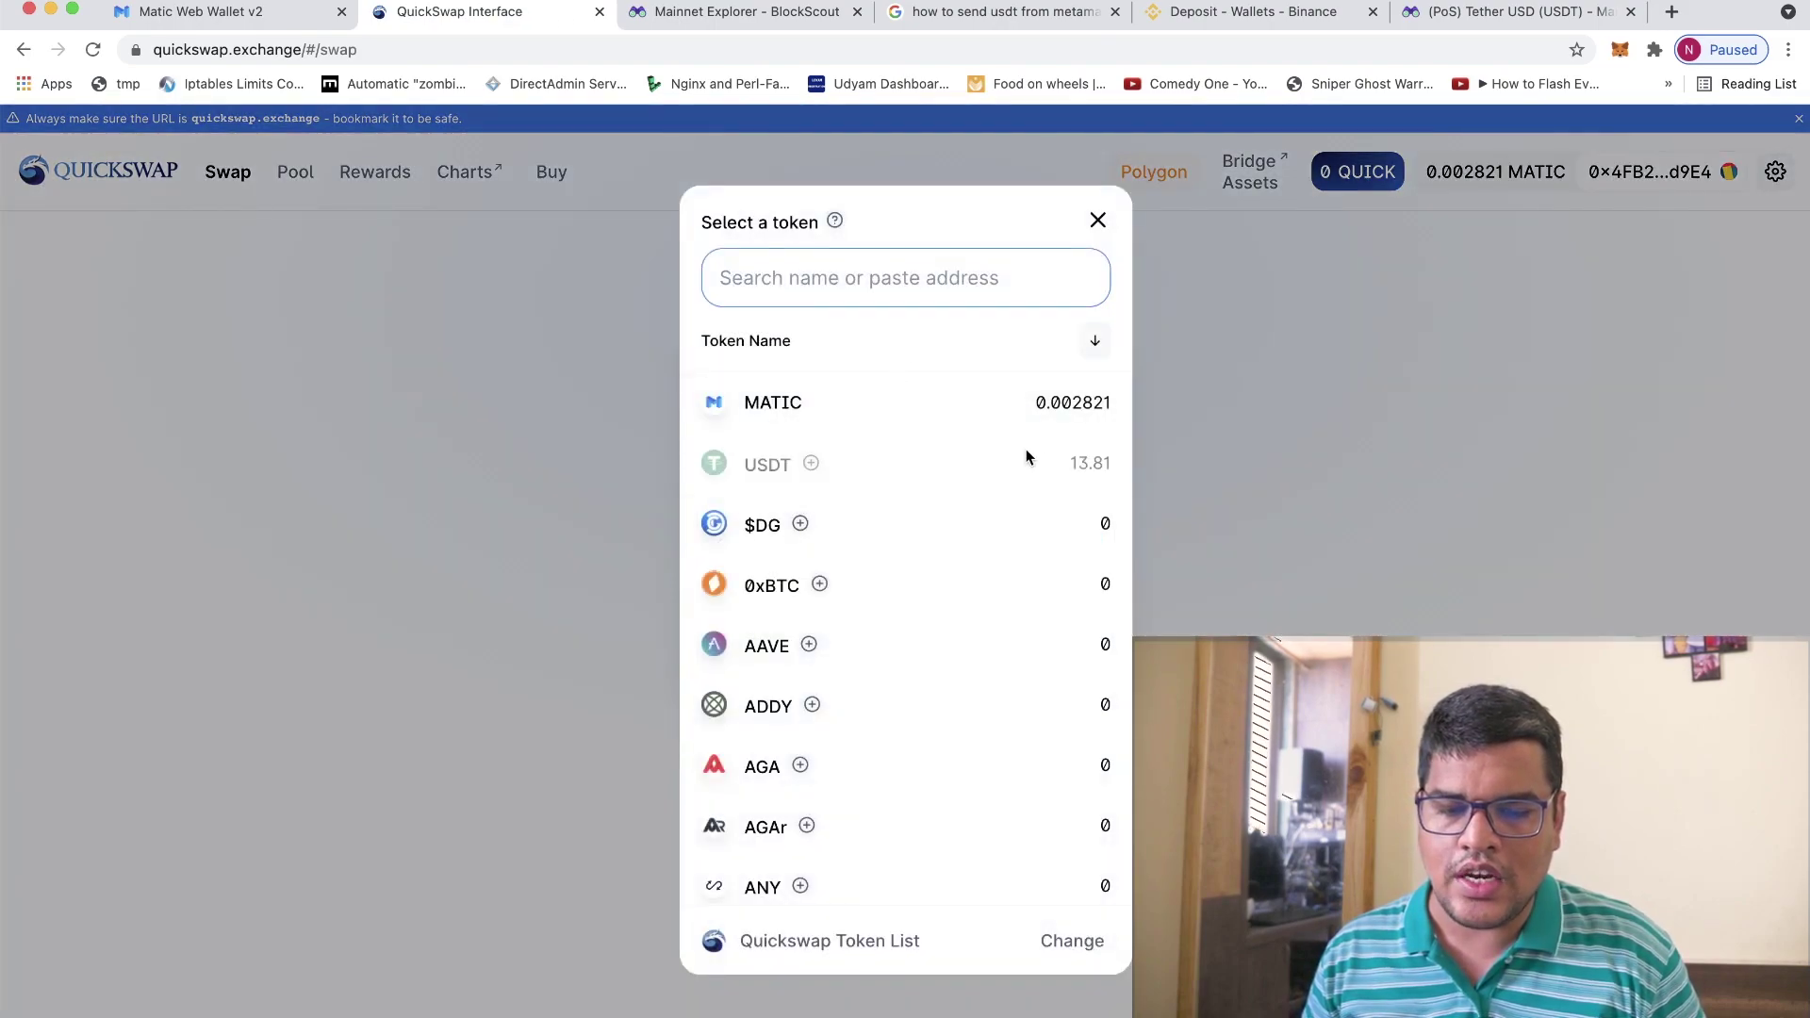
left_click(1329, 446)
left_click(740, 12)
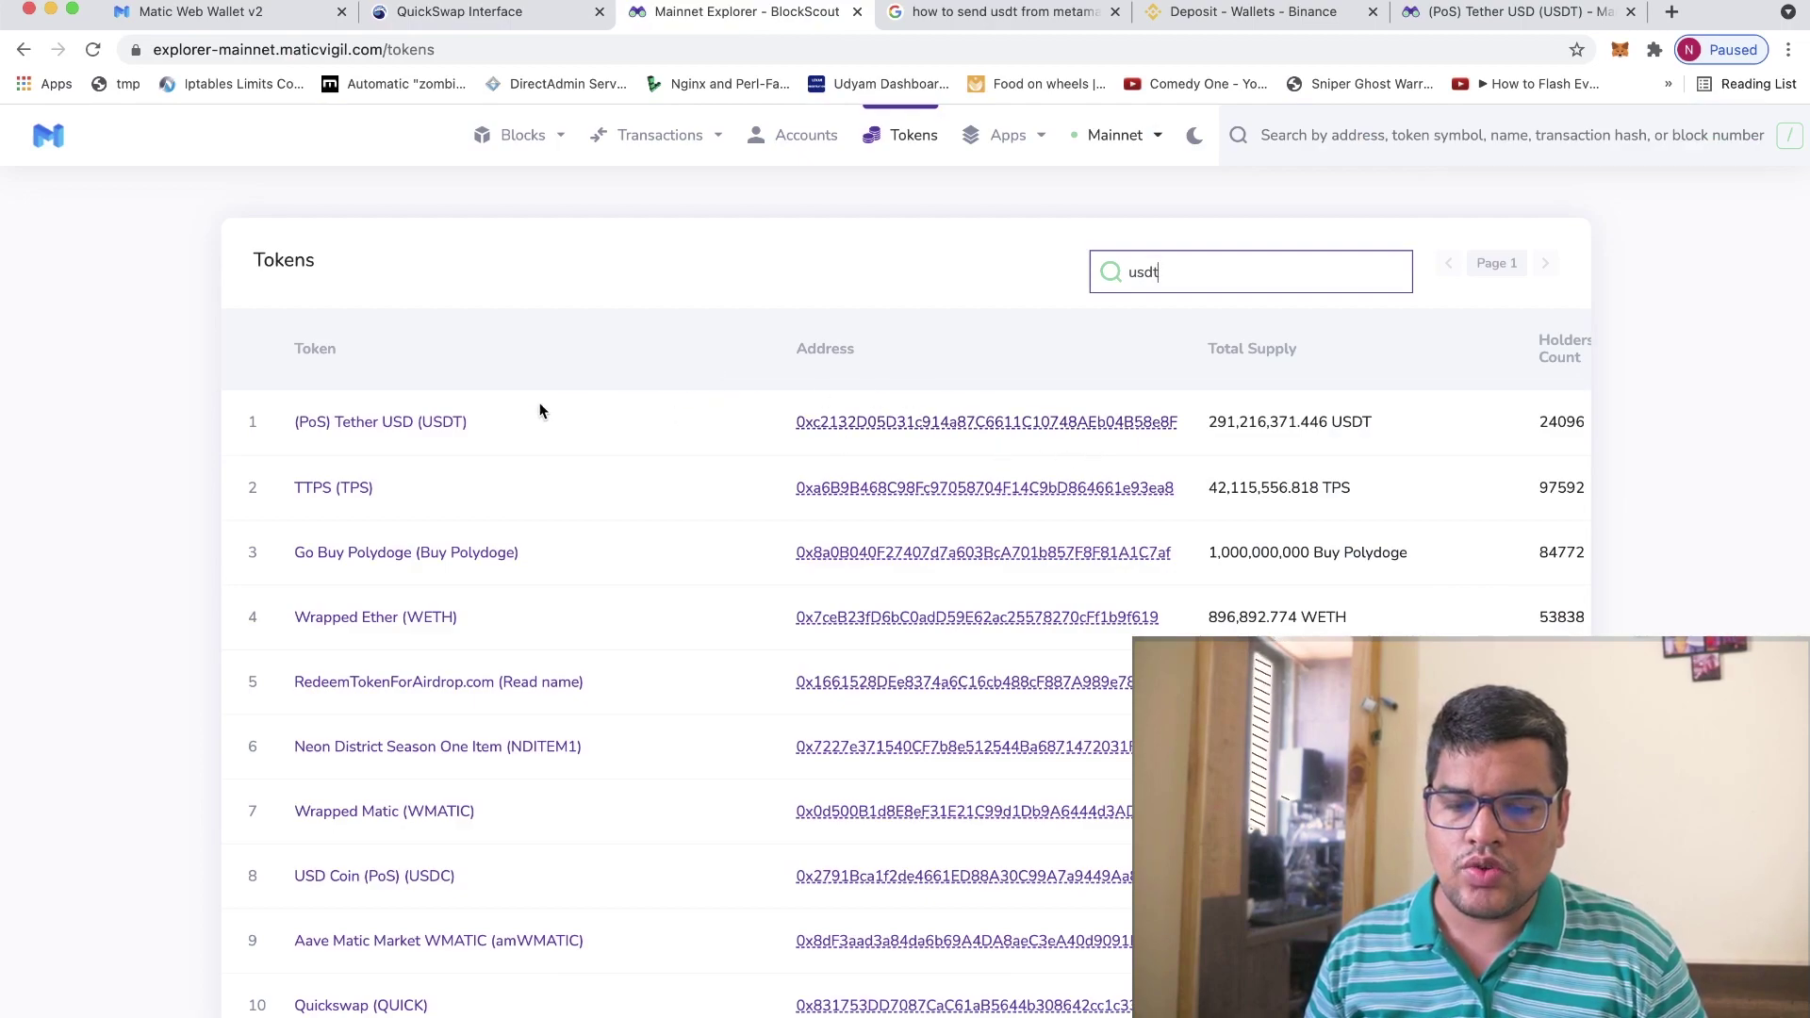
left_click(412, 422)
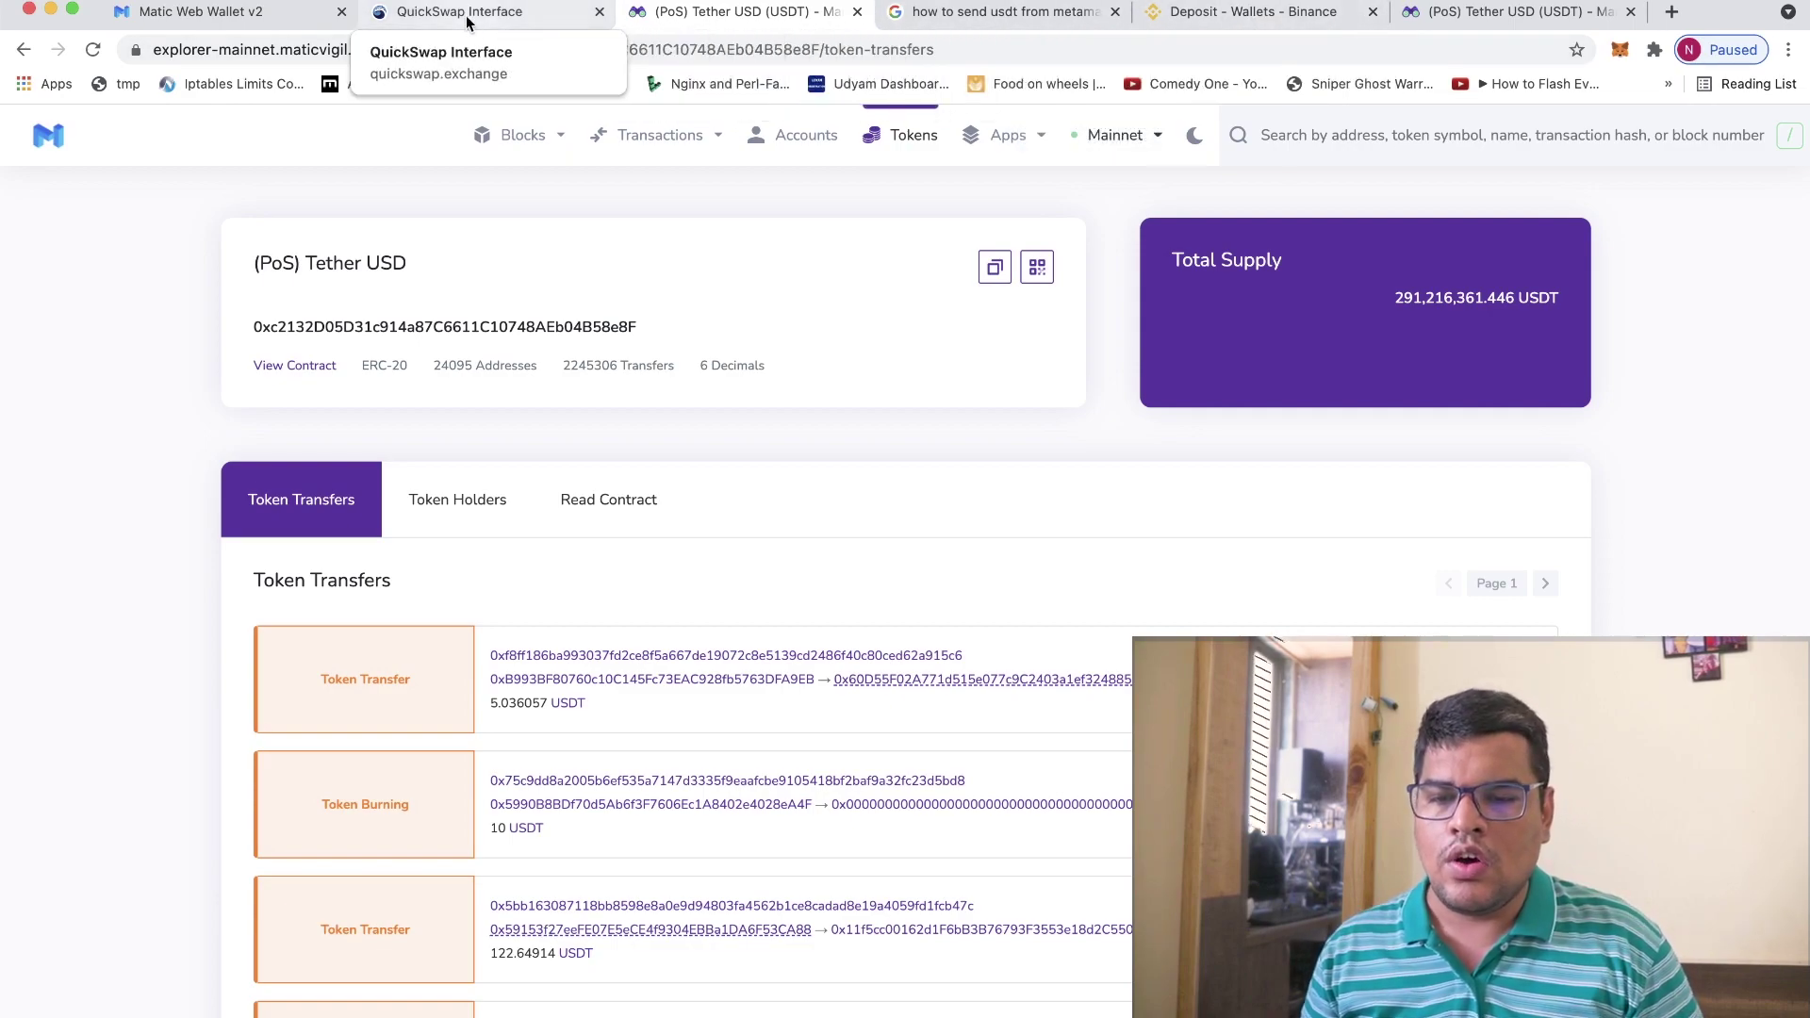
- Start adding a custom token in MetaMask on Matic Mainnet with the contract address 0xc2132D05D31c914a87C6611C10748AEb04B58e8F
left_click(495, 13)
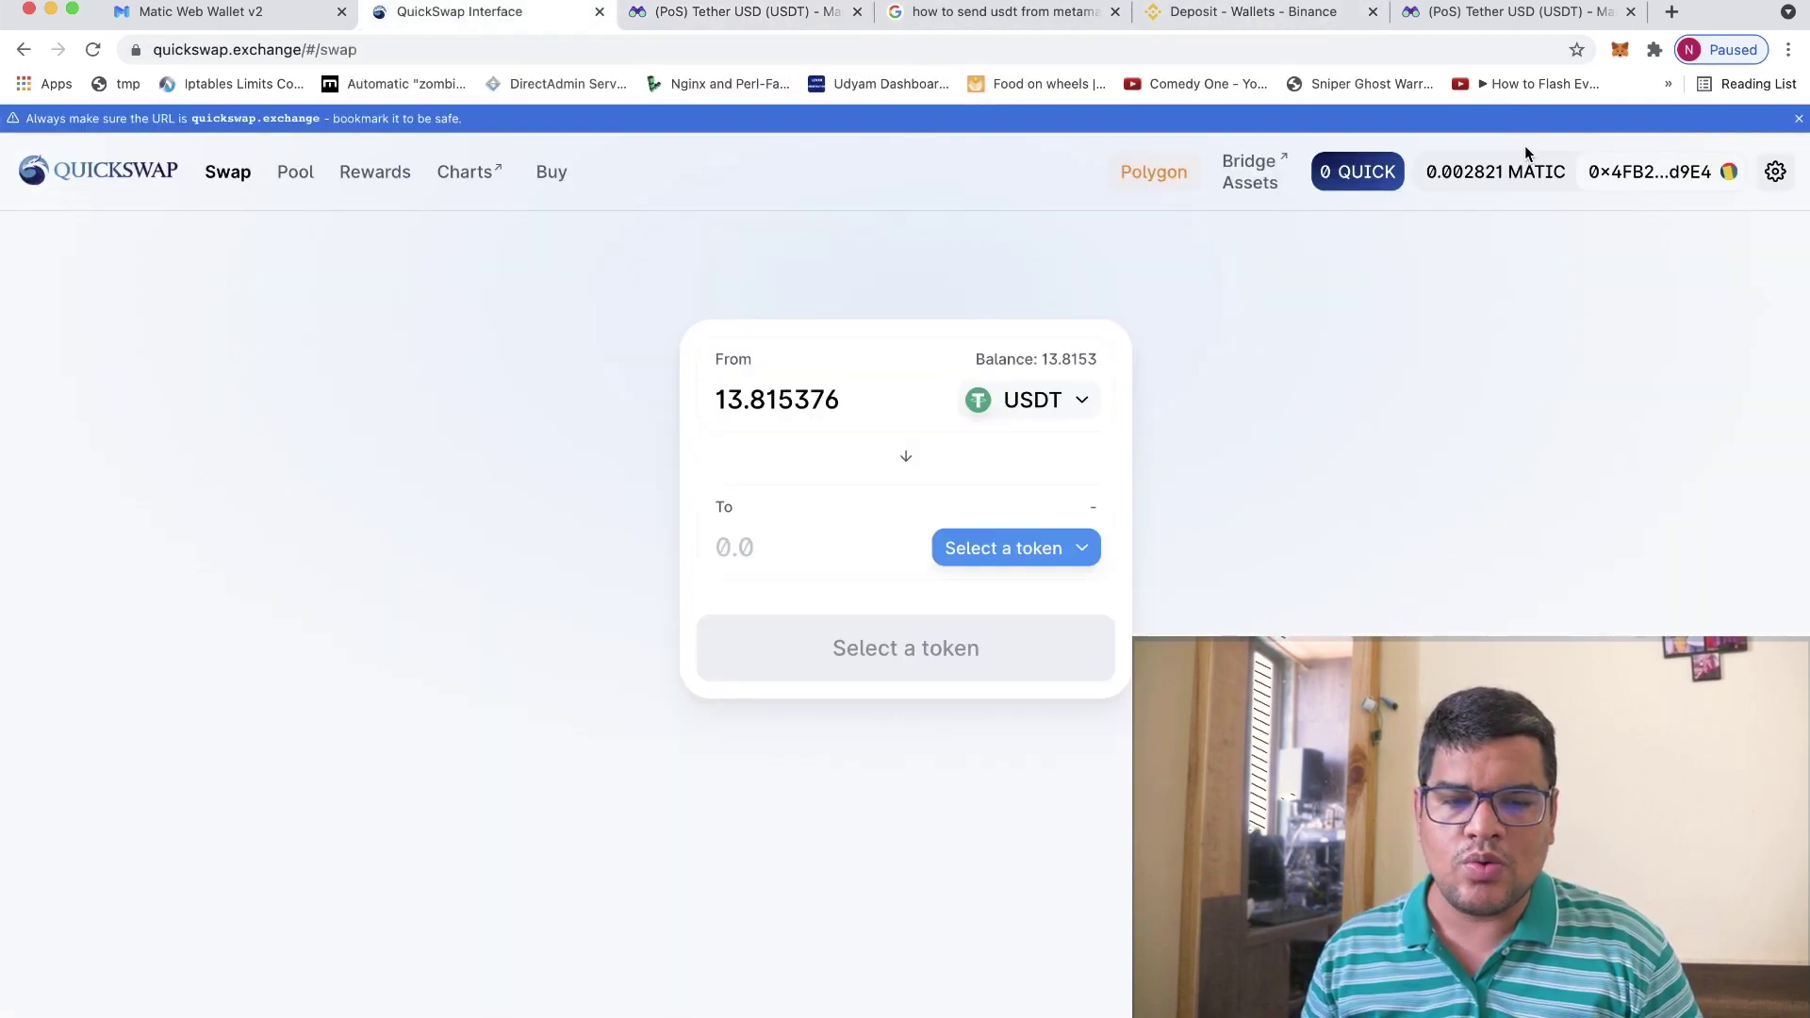
left_click(1621, 51)
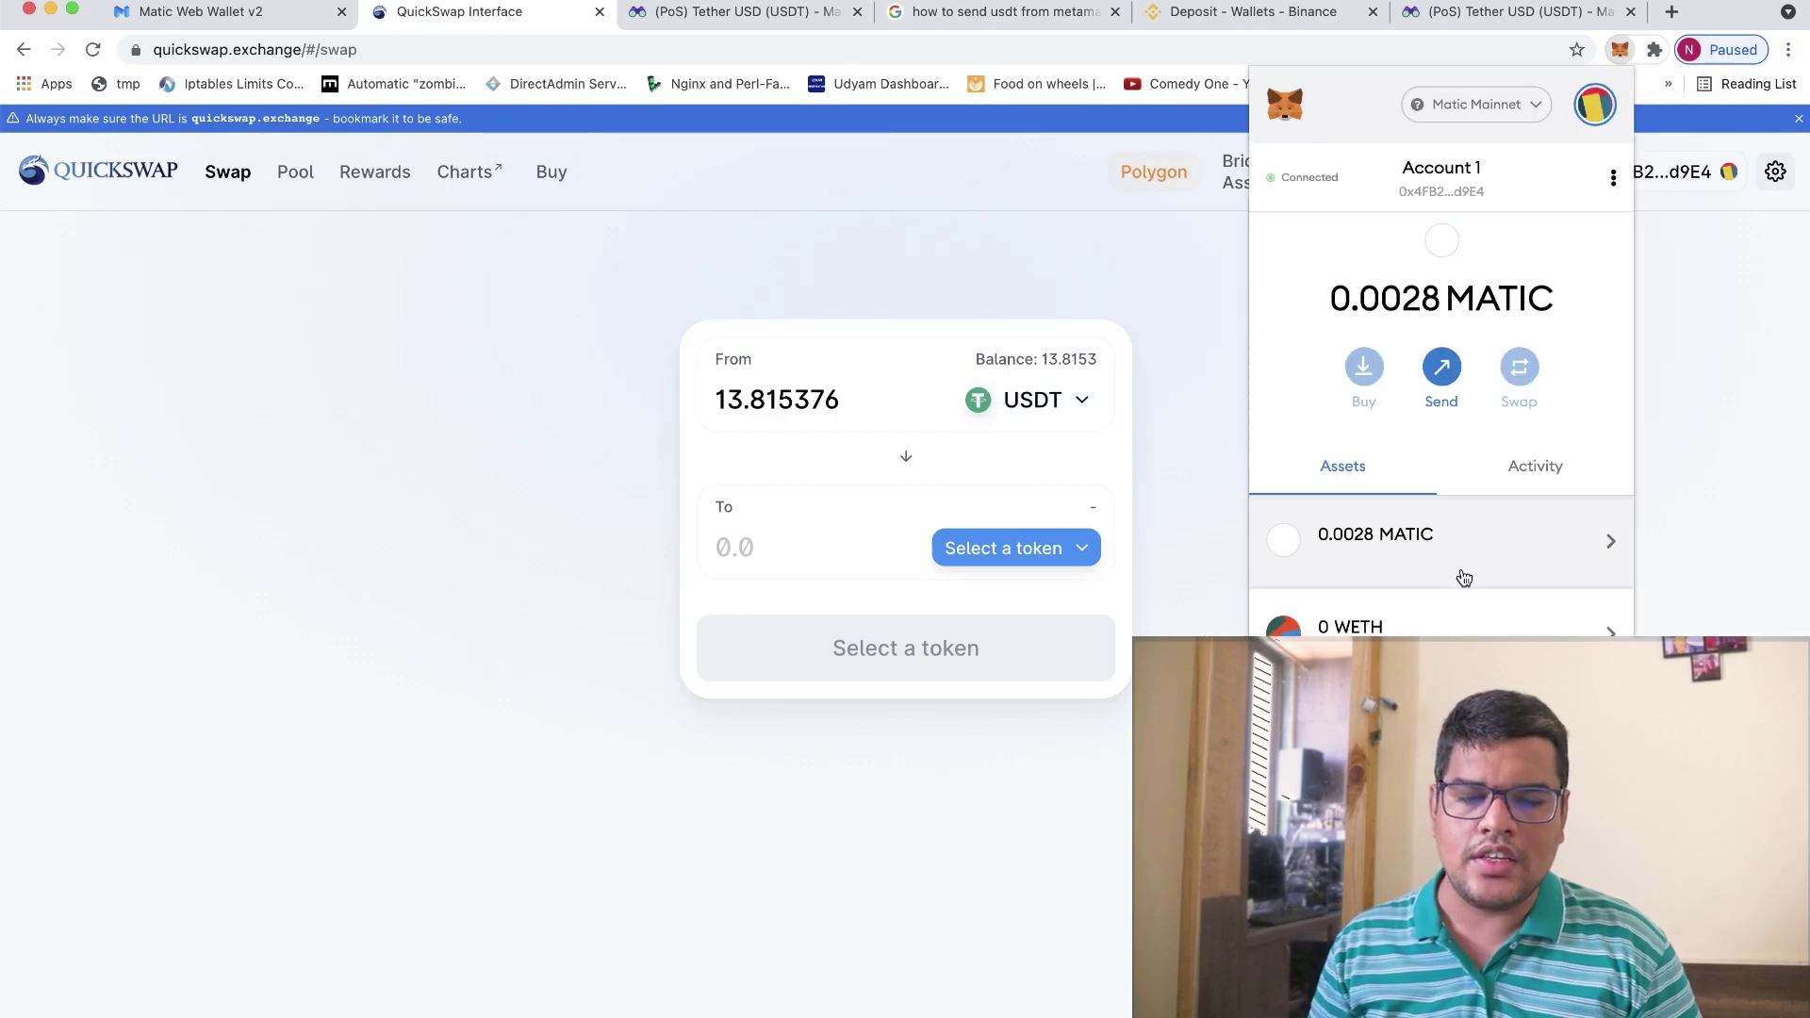
scroll(1460, 575, "down", 2)
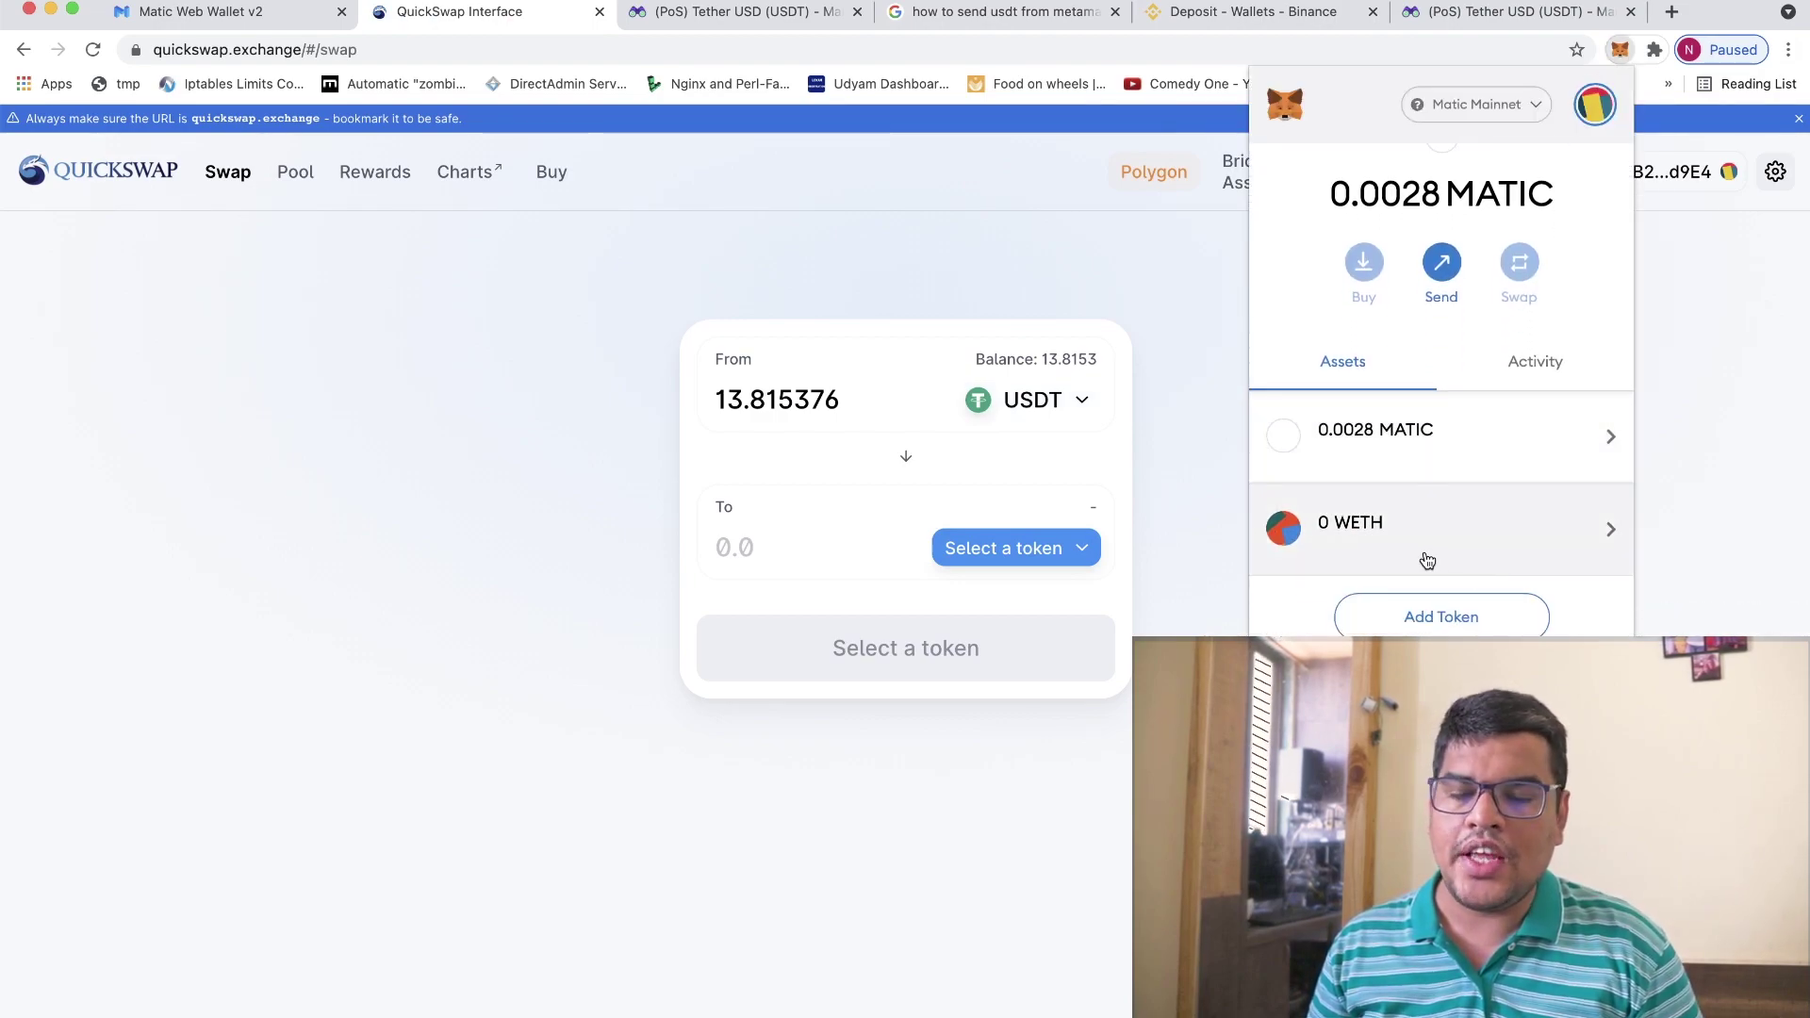
left_click(1423, 614)
left_click(1333, 334)
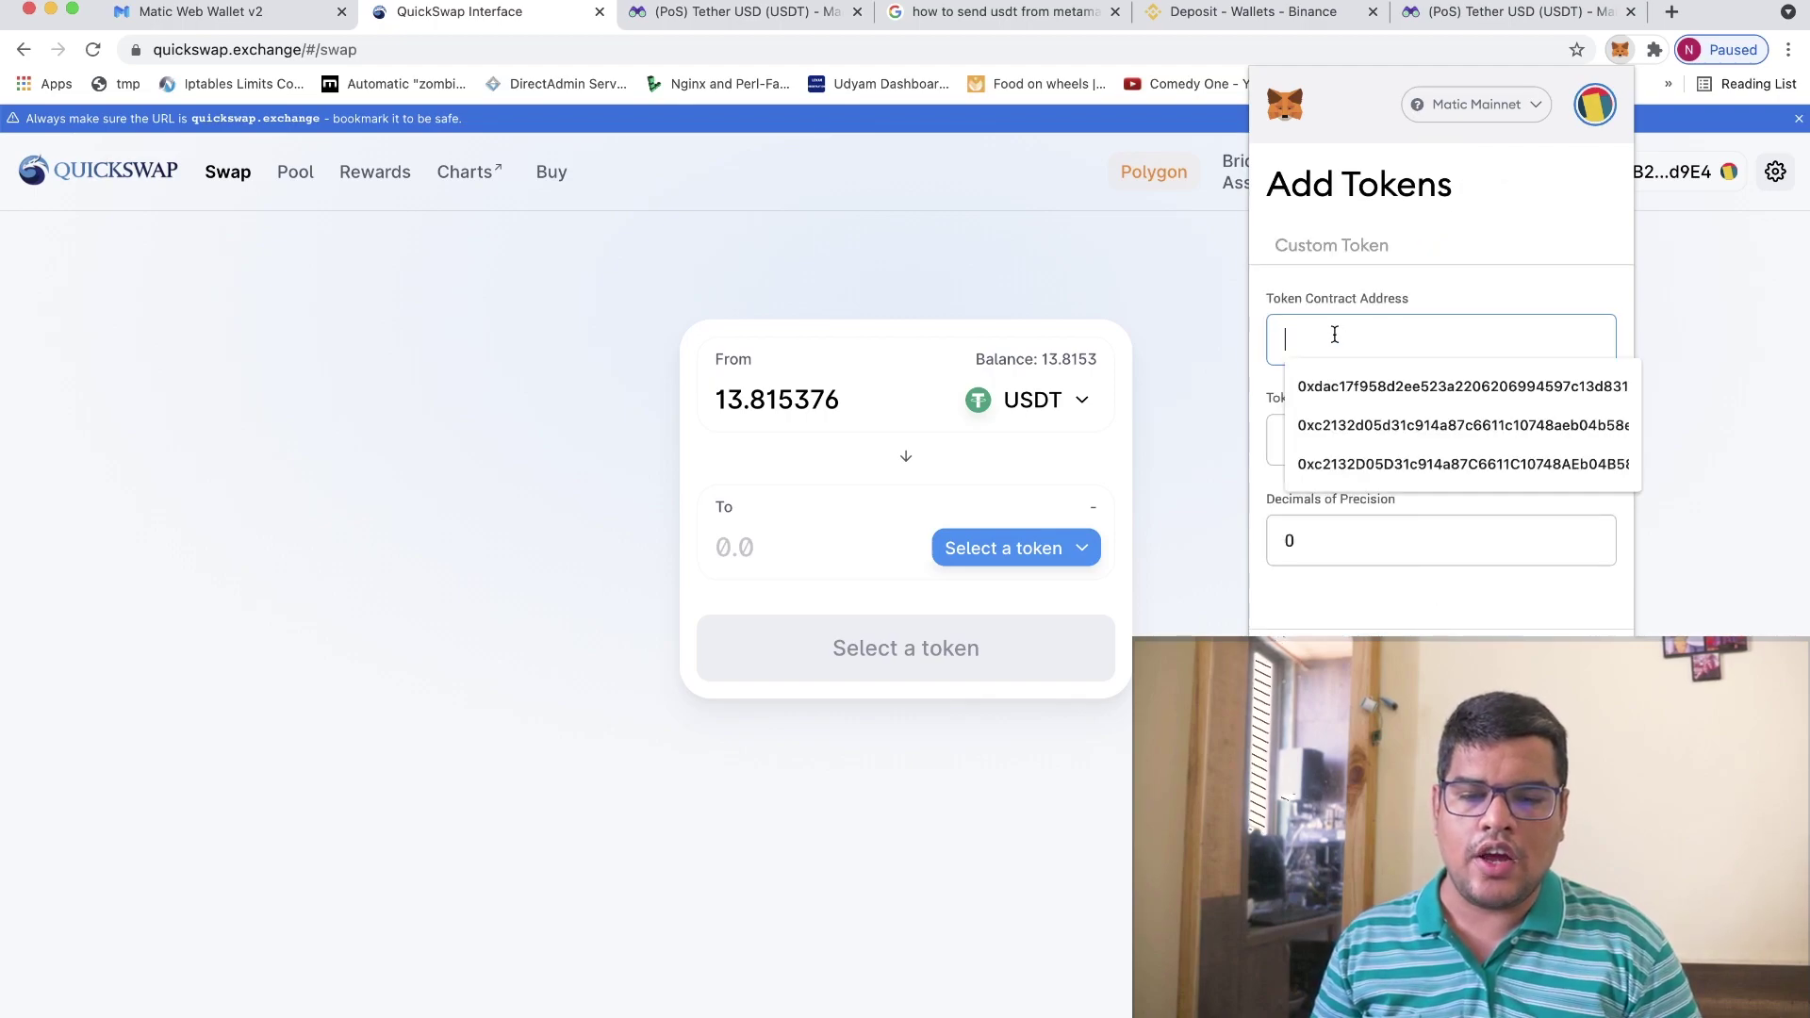
key("super+v")
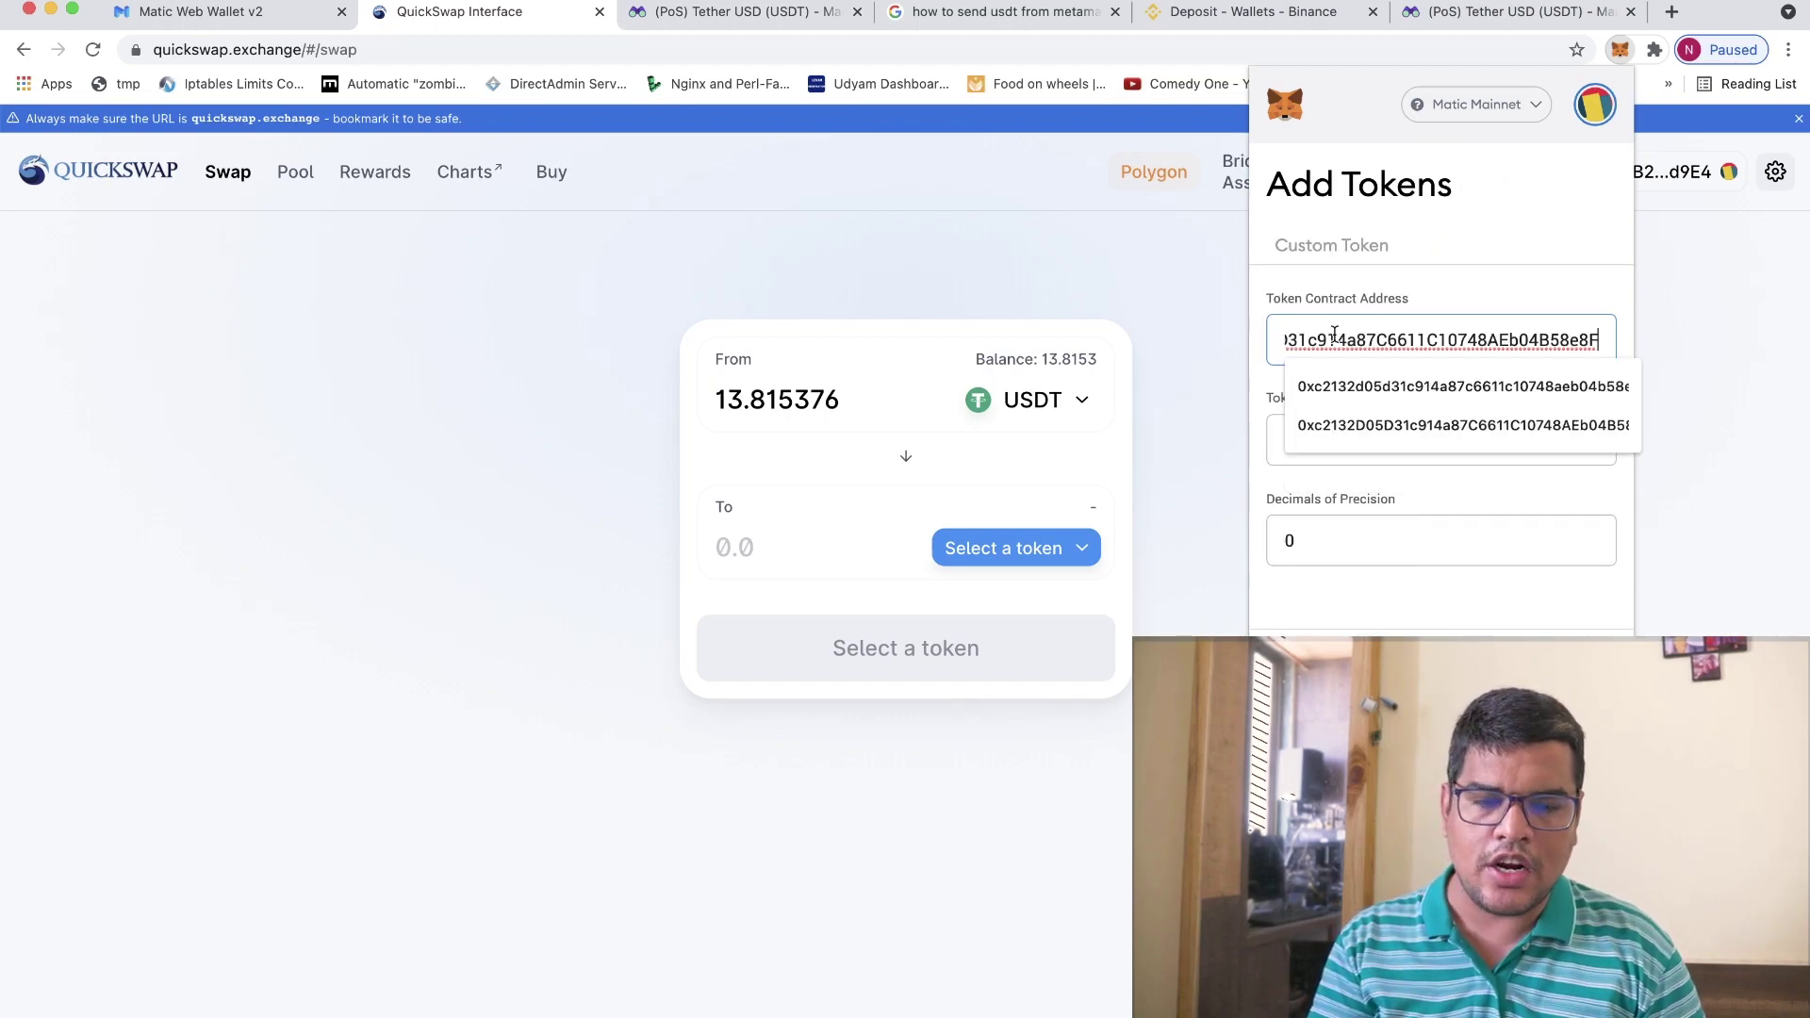
left_click(1516, 280)
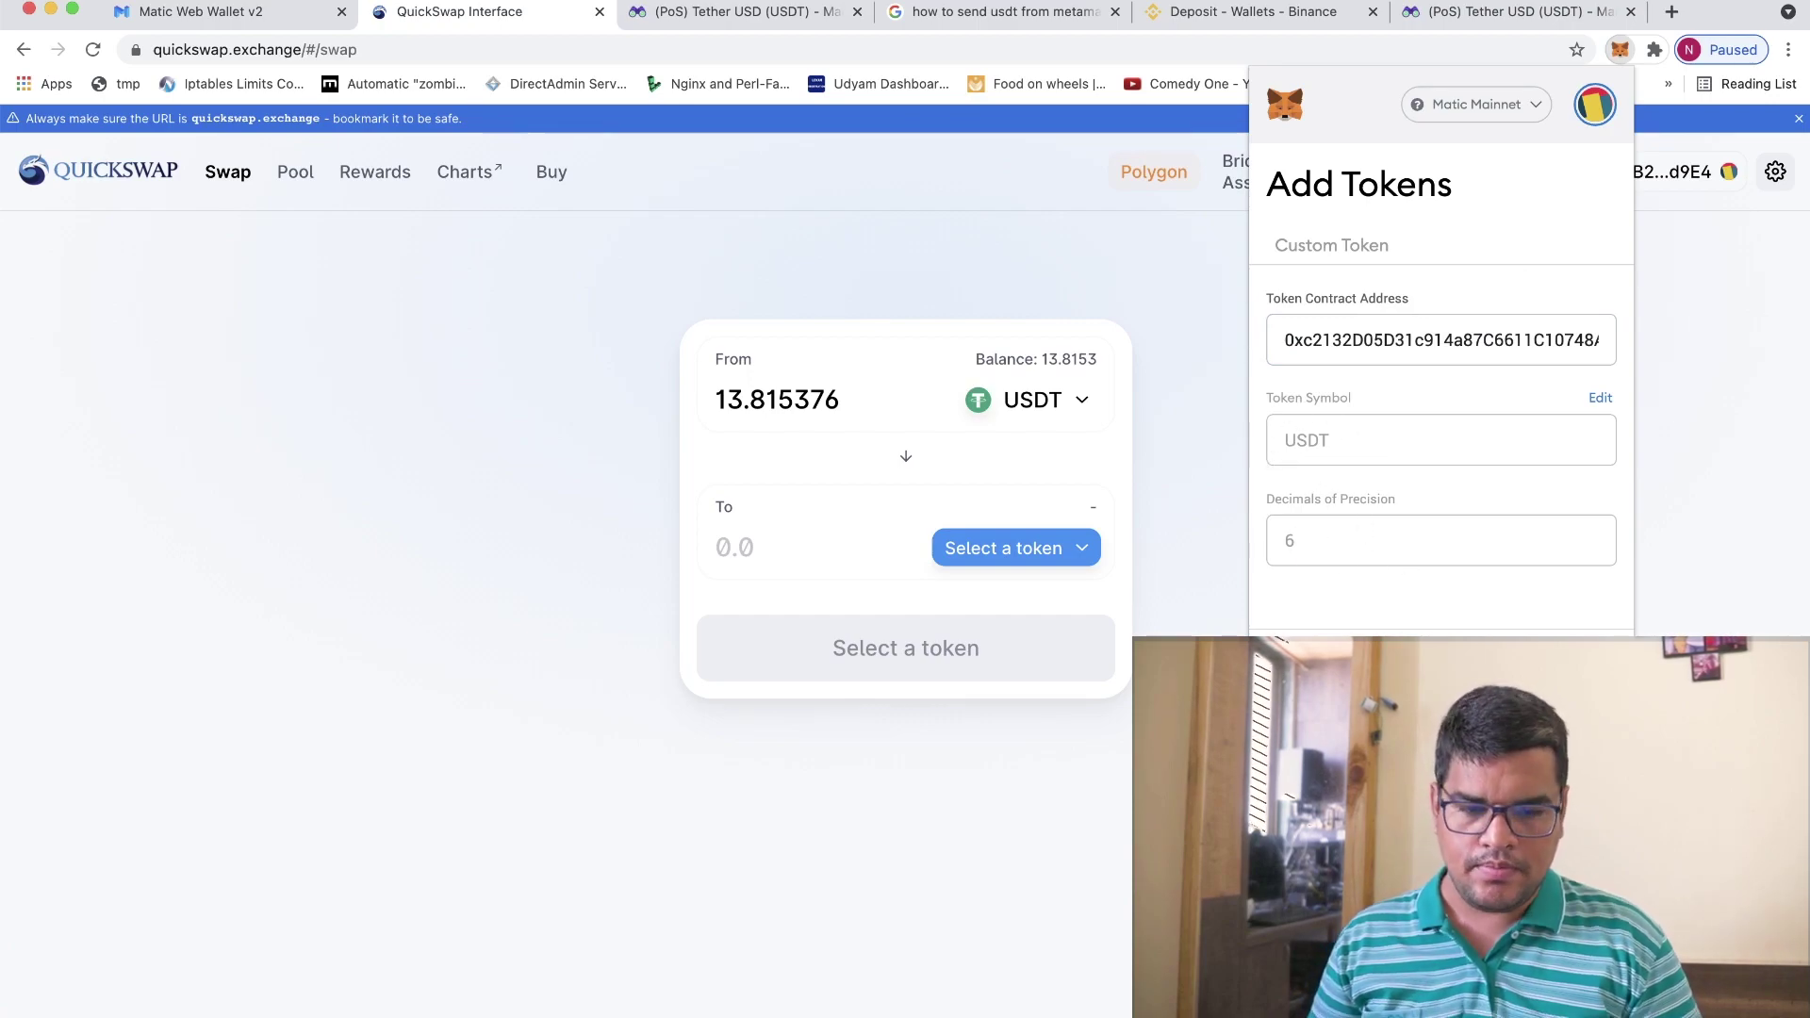
- Confirm adding the USDT token to the MetaMask account and check its balance on the token's page
left_click(1532, 671)
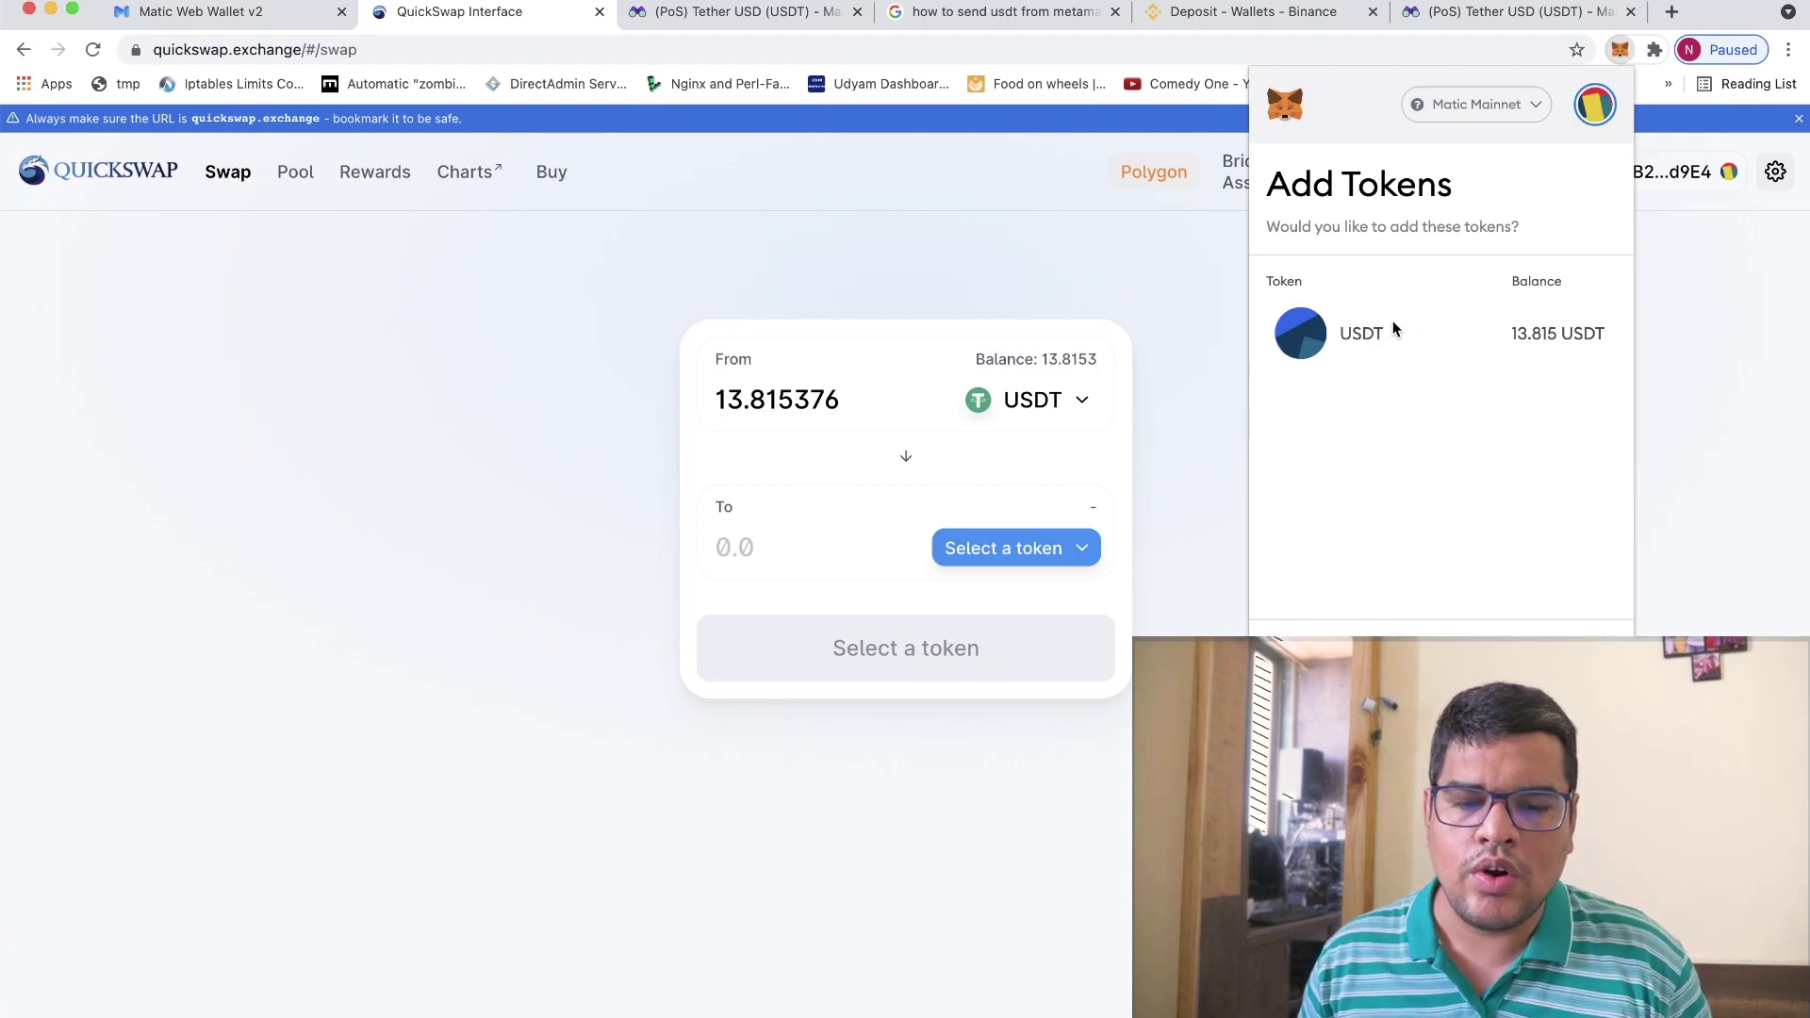
left_click_drag(1505, 343, 1607, 335)
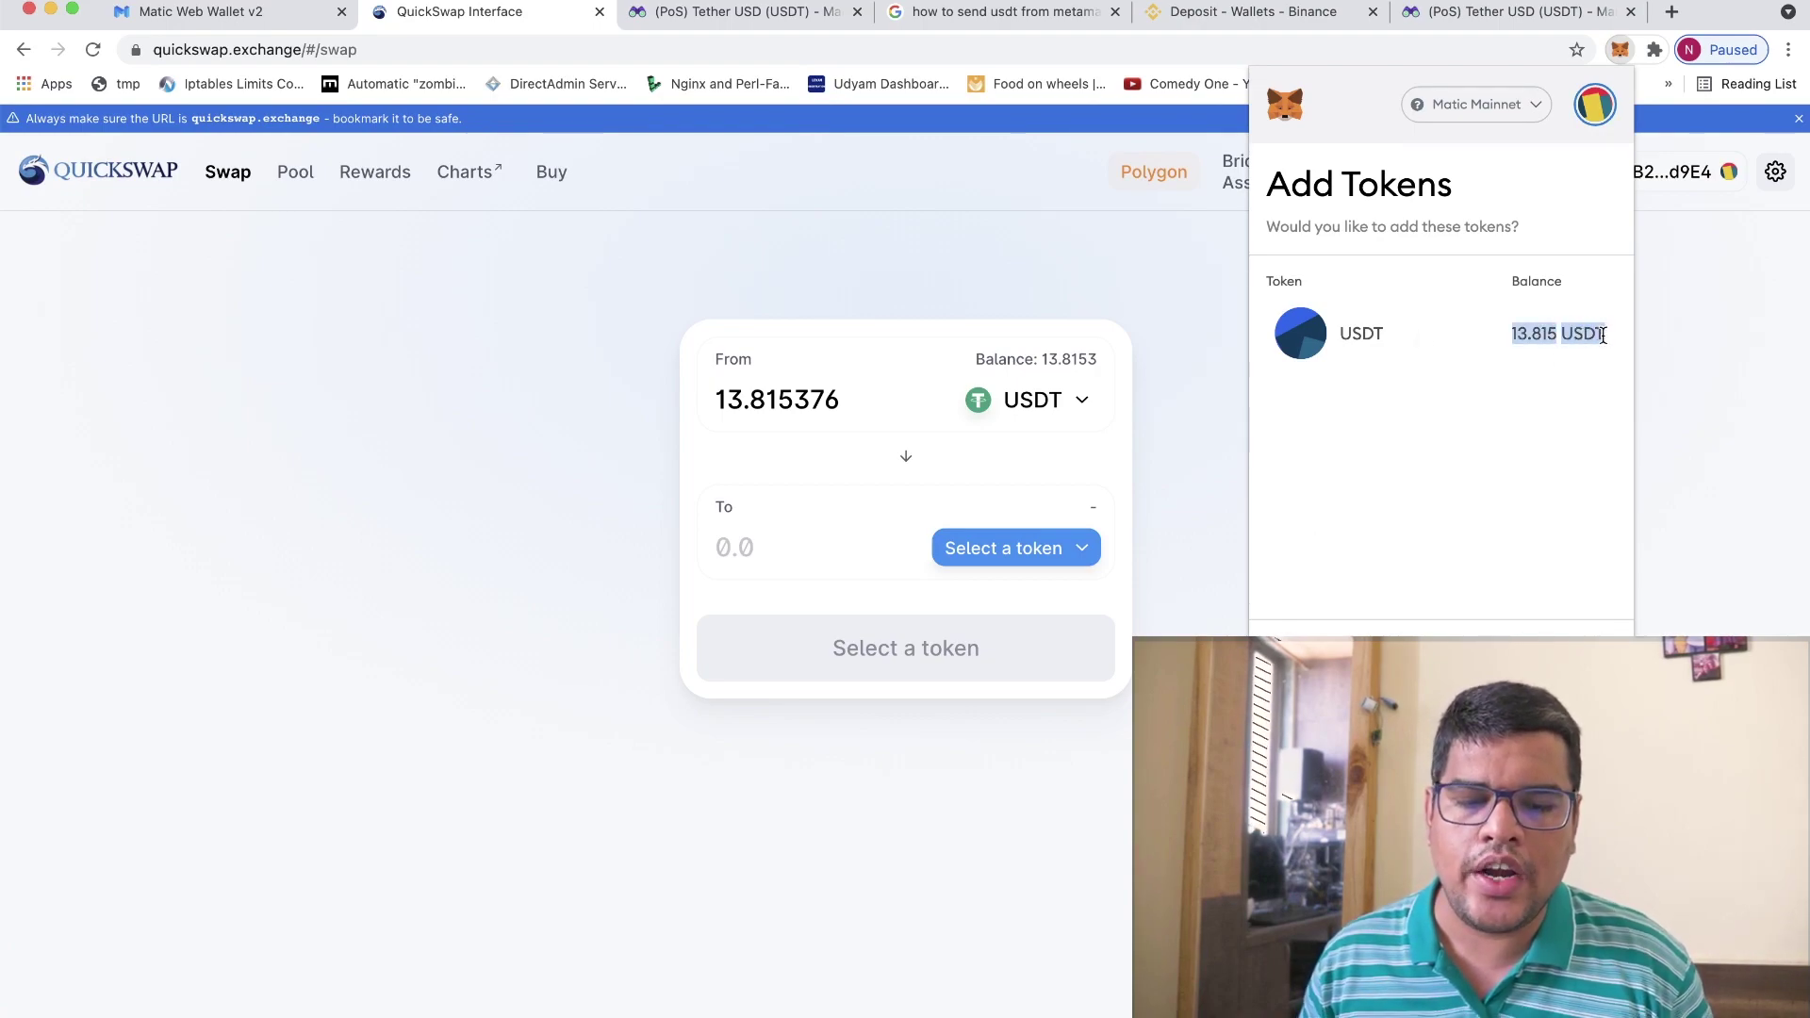
left_click(1605, 335)
left_click(1556, 671)
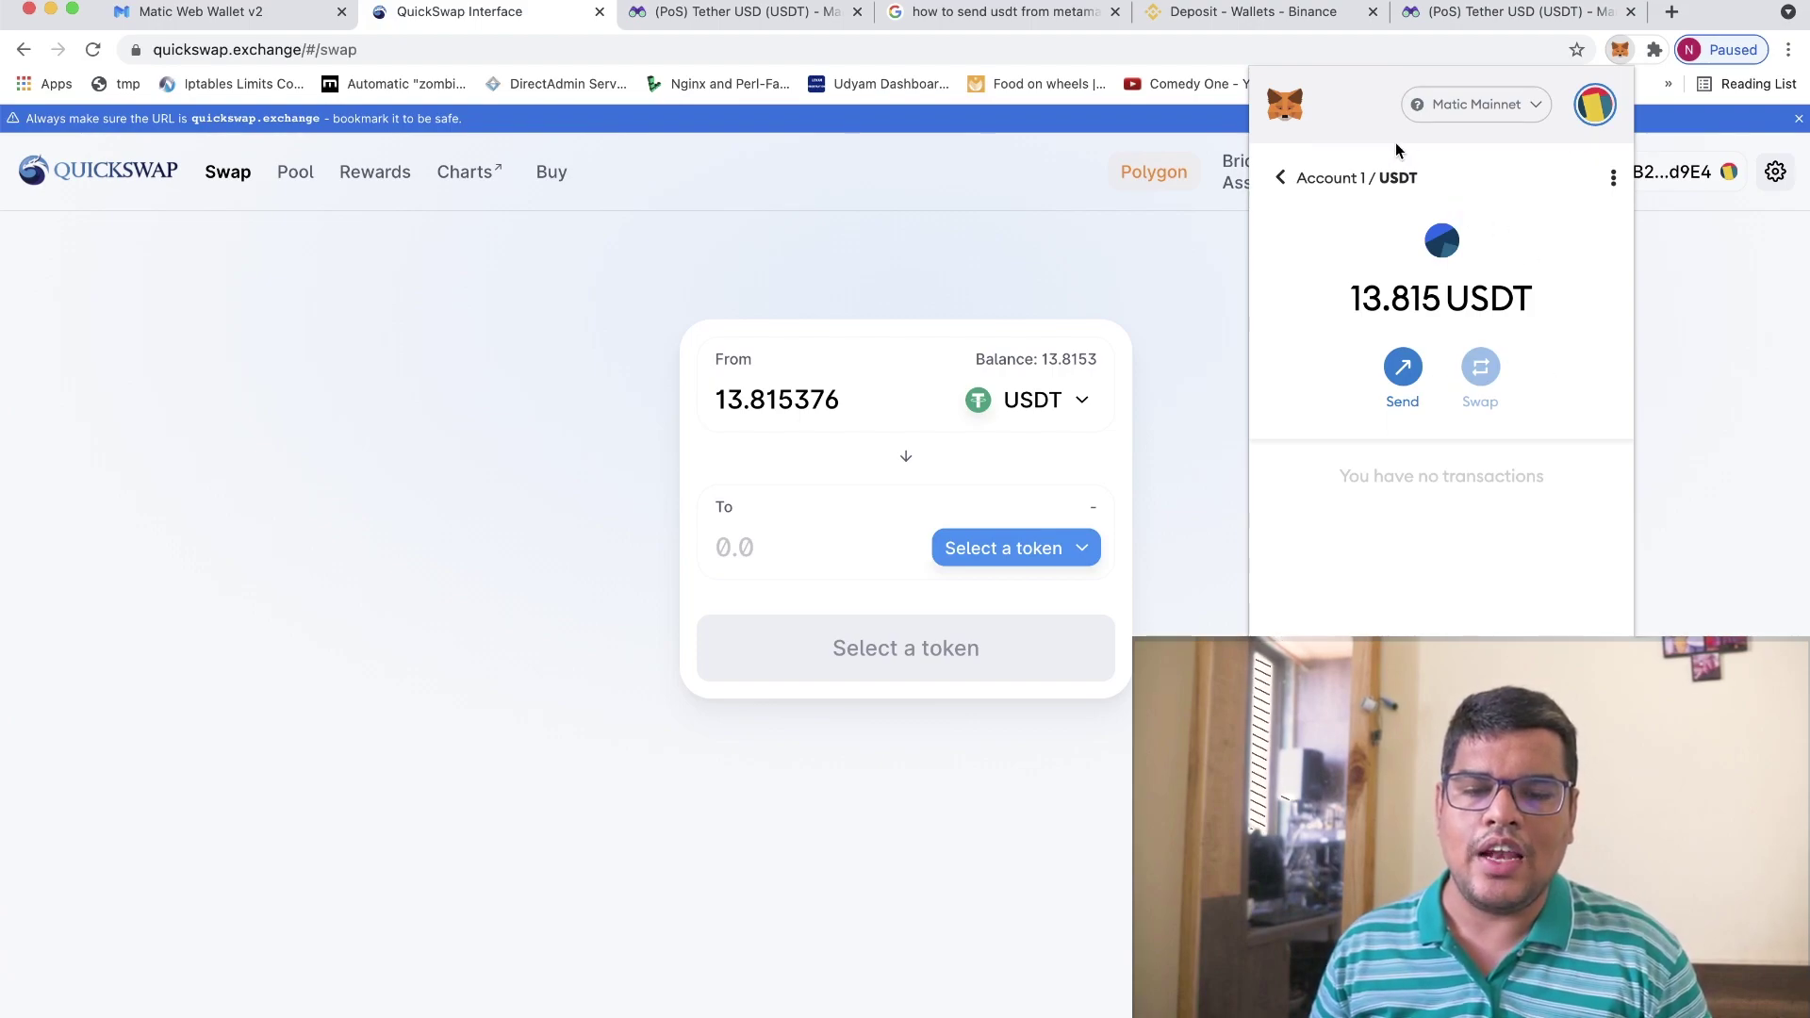
left_click_drag(1370, 311, 1533, 304)
left_click(1532, 303)
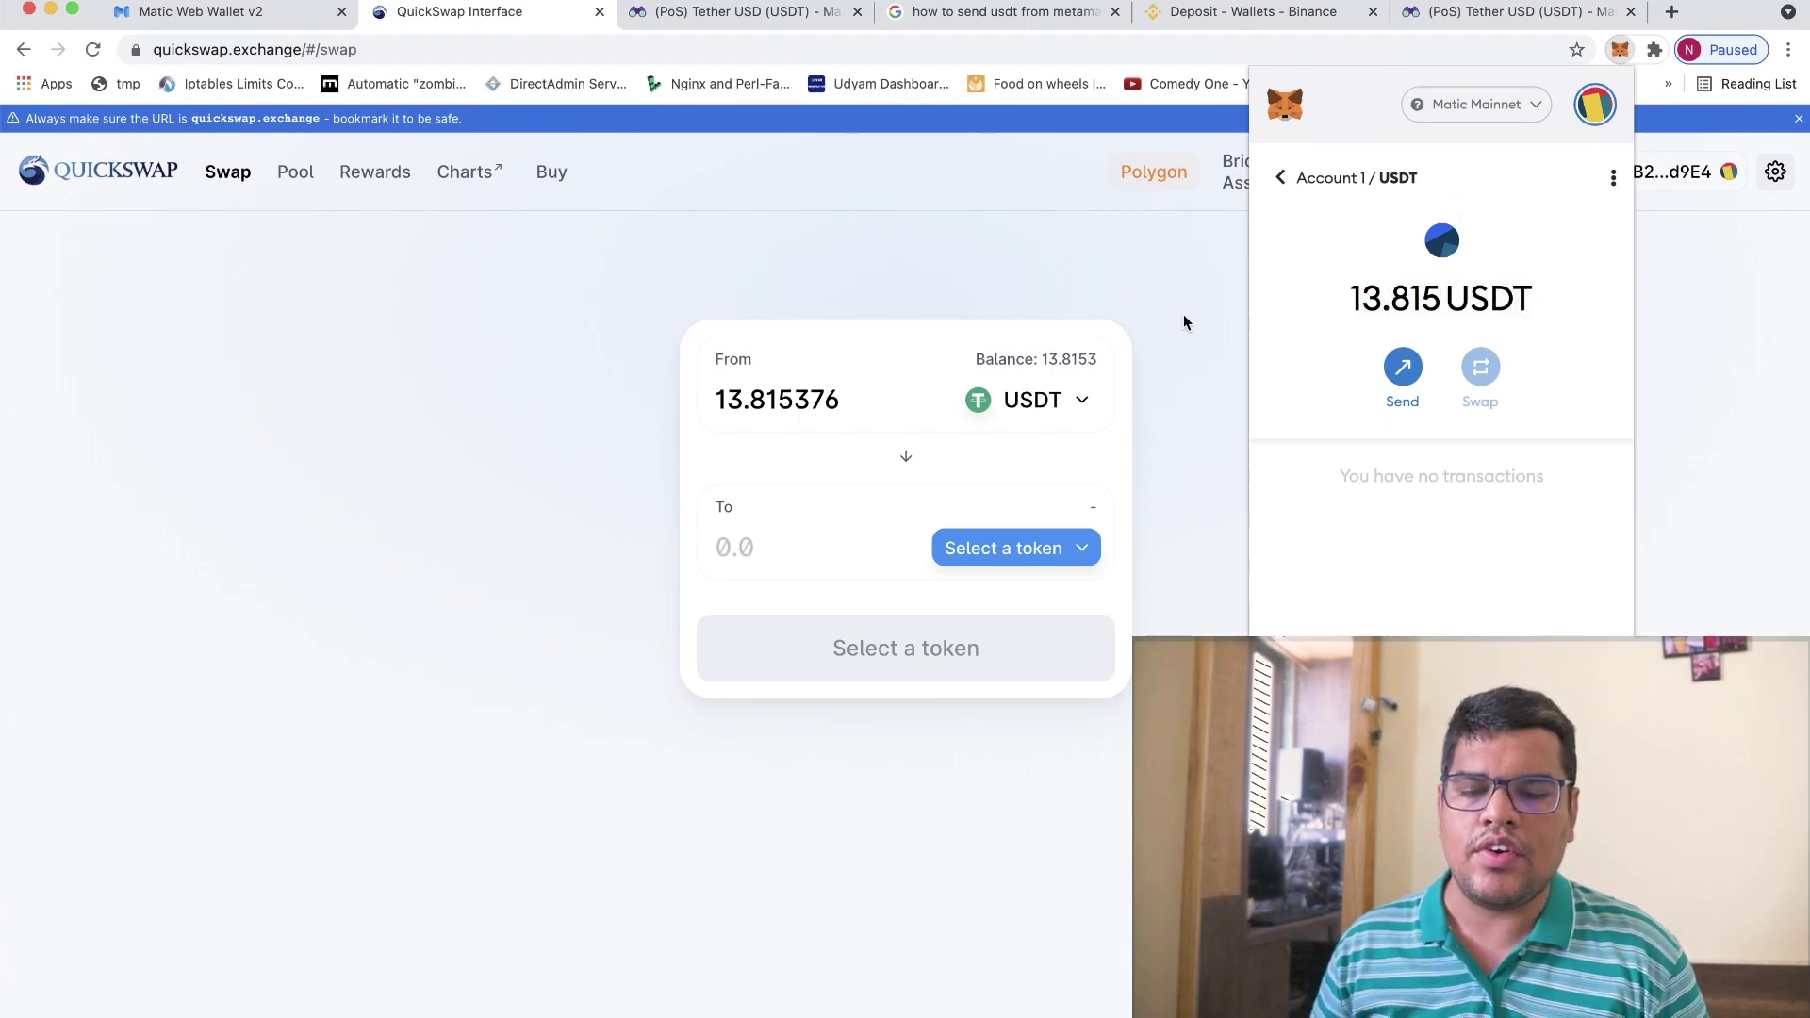
- Find USDT among the MetaMask account's assets and open its send form
left_click(1279, 180)
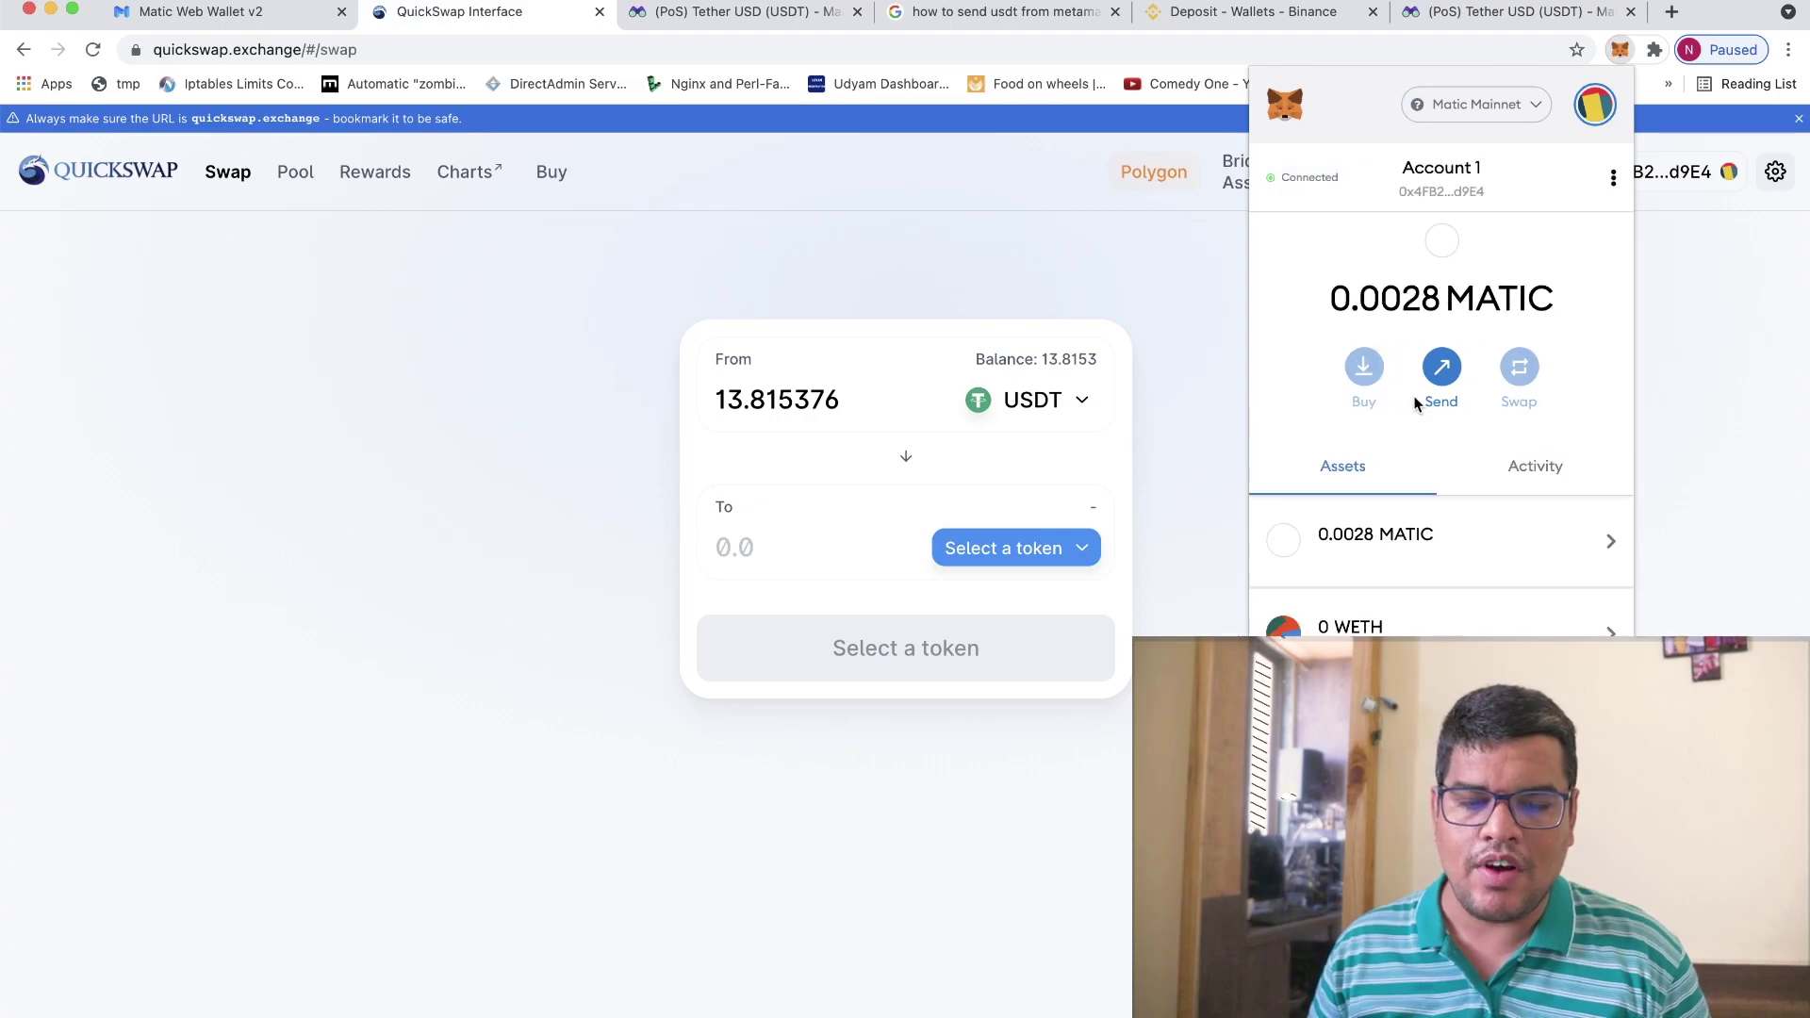
scroll(1428, 481, "down", 5)
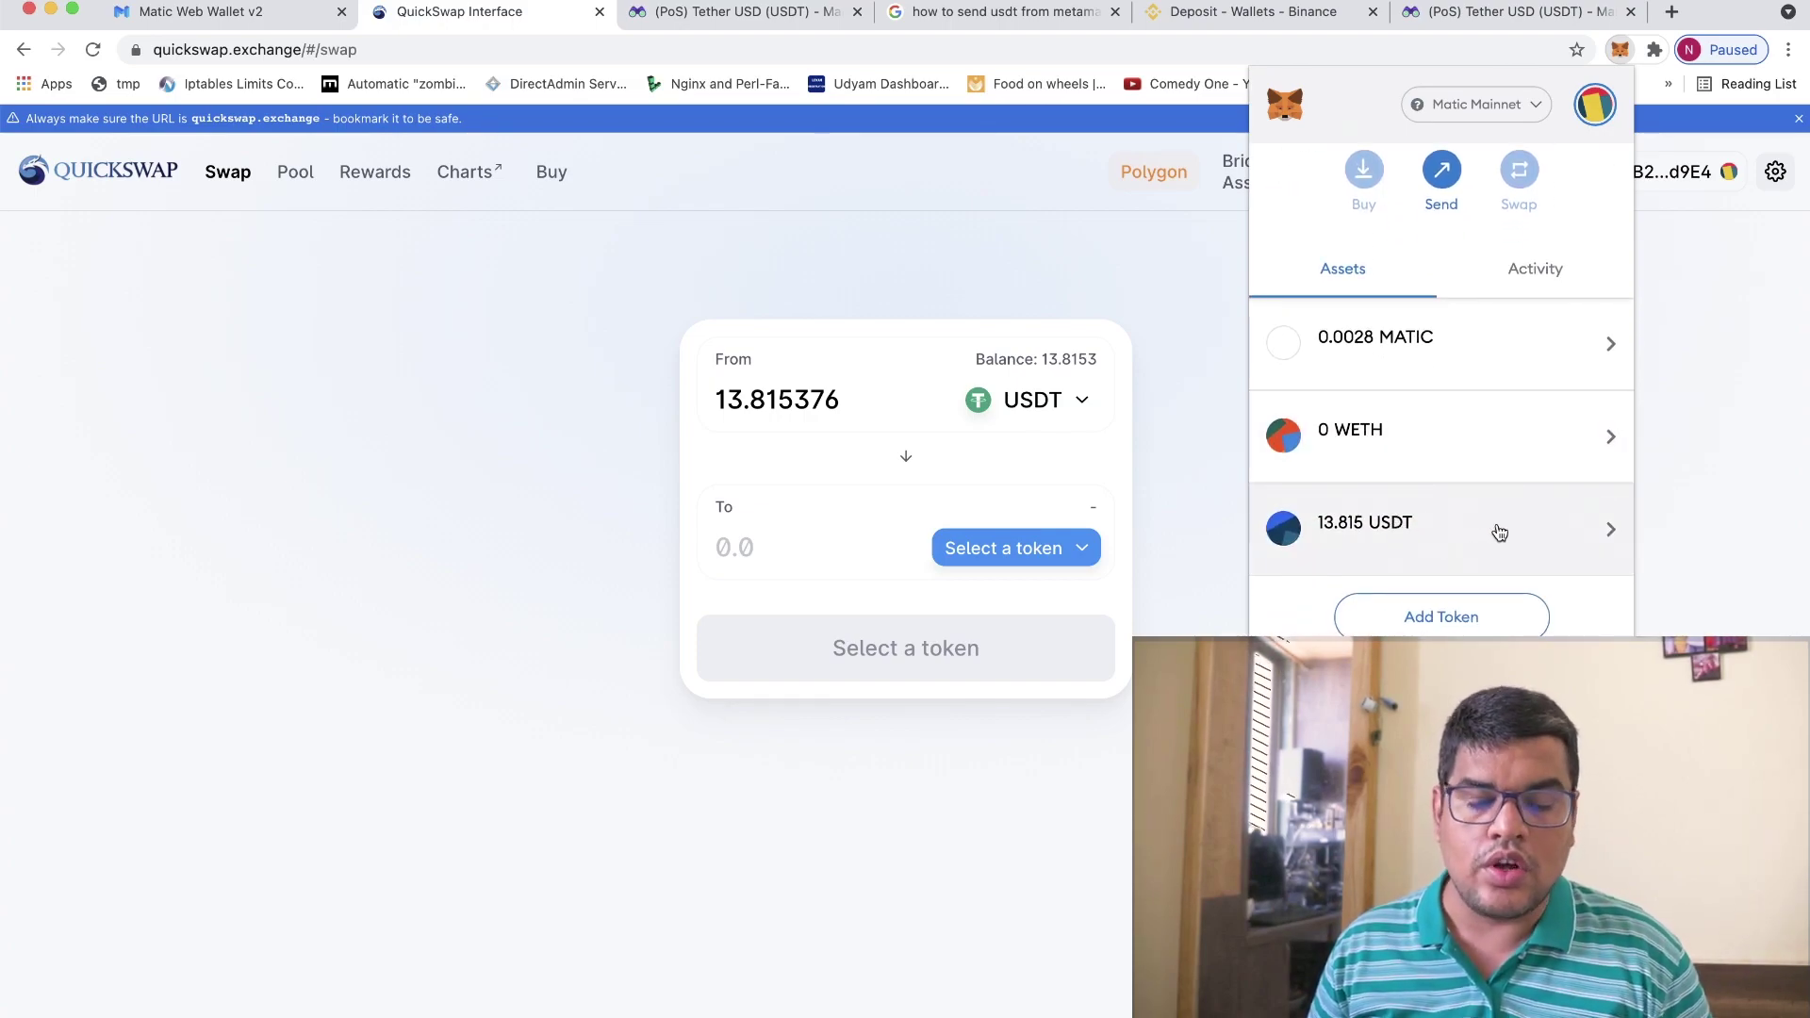
left_click(1498, 533)
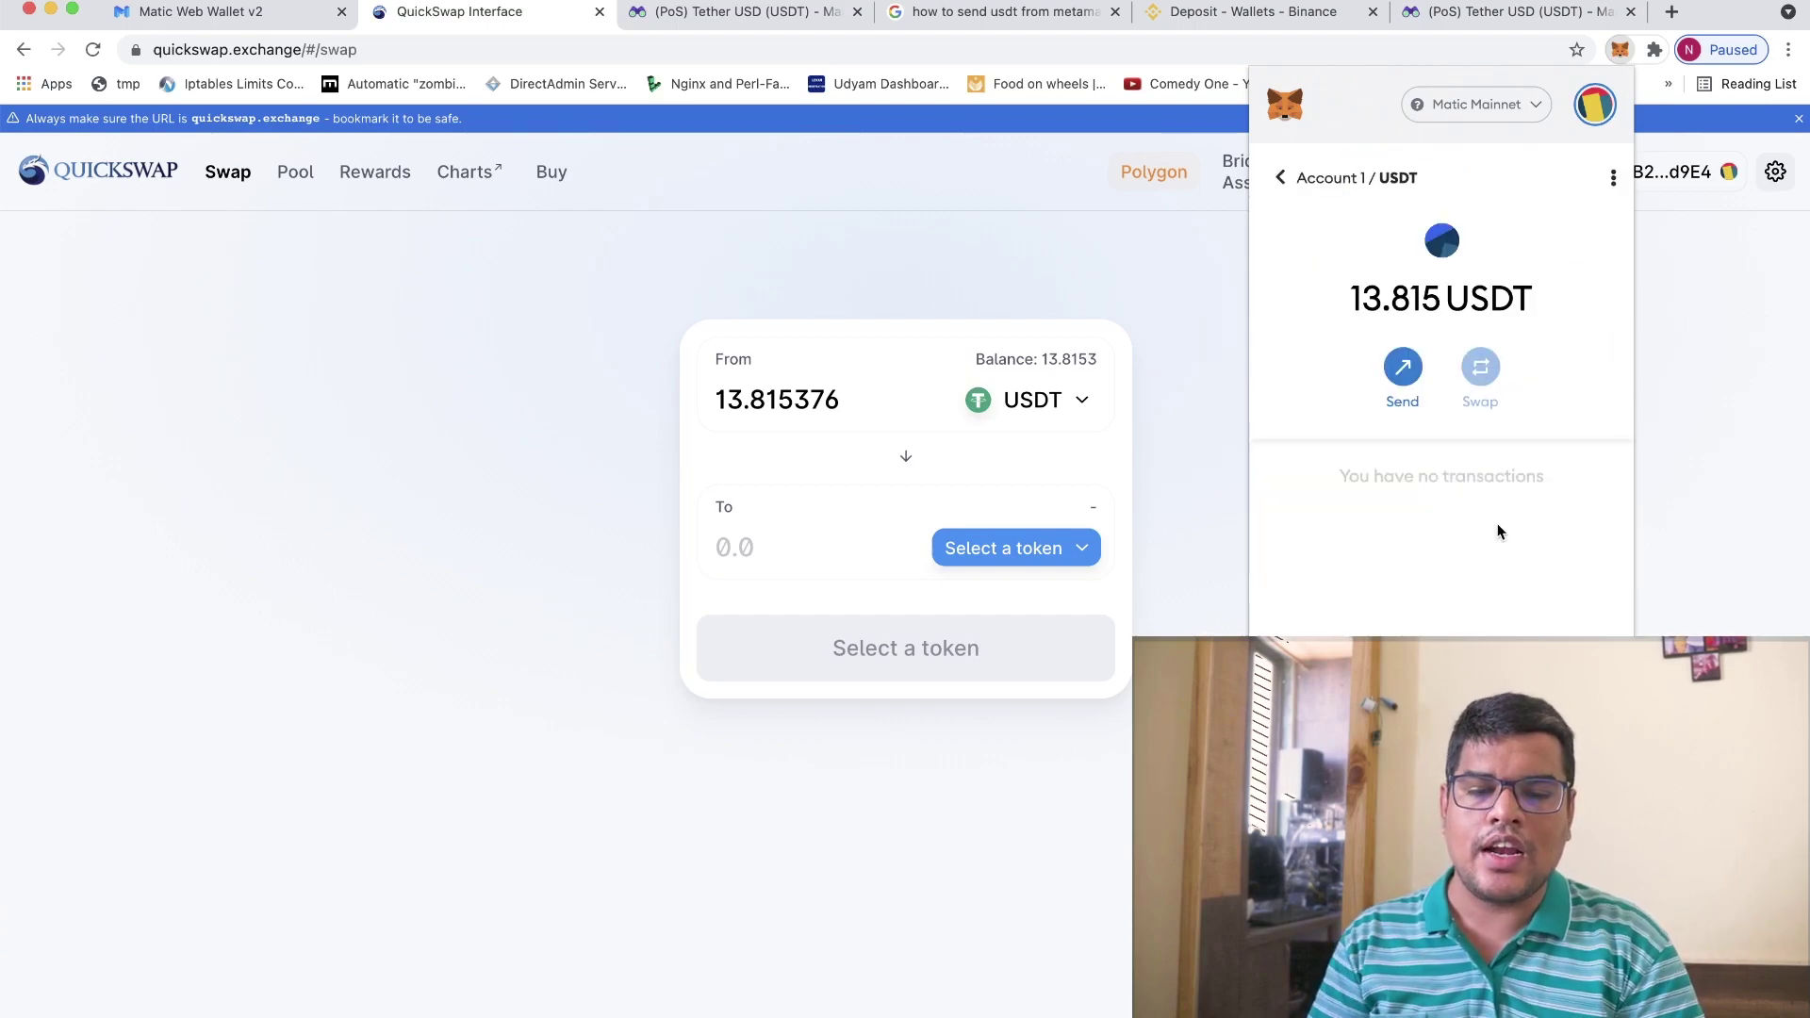
left_click(1405, 372)
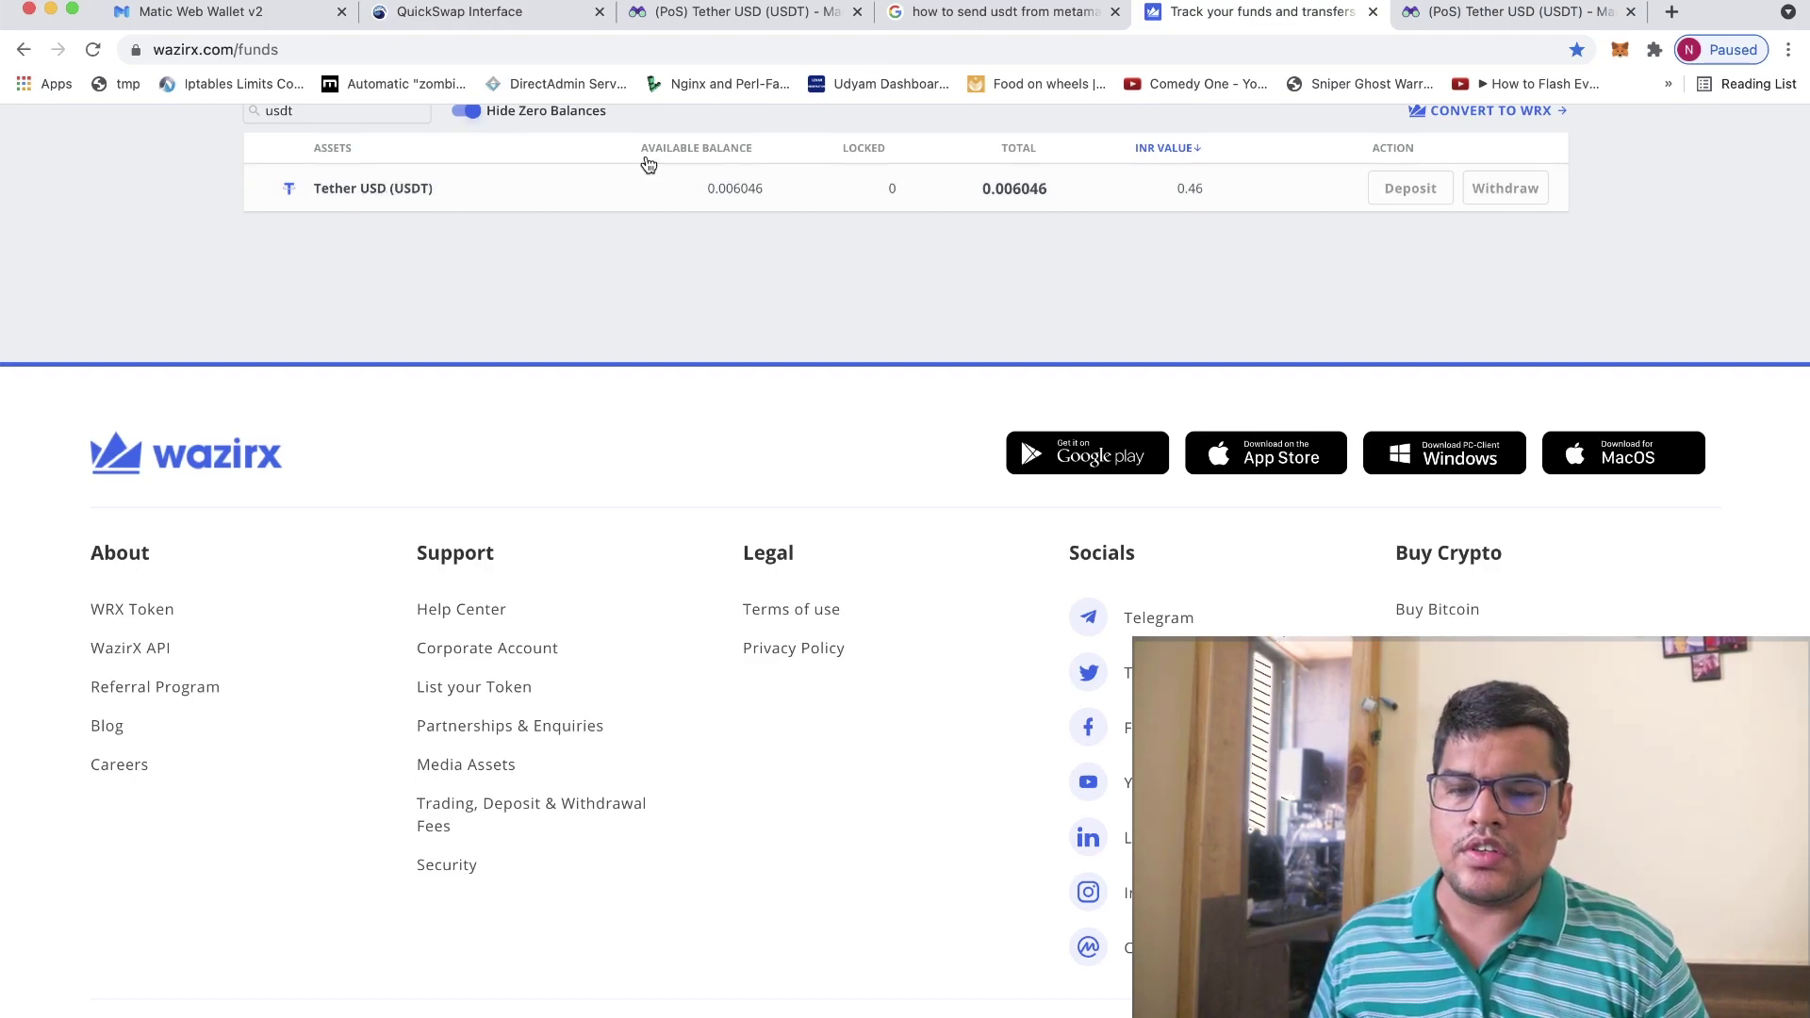
- Switch to WazirX funds, open the Tether USD (USDT) deposit details and copy the destination address
left_click(1435, 189)
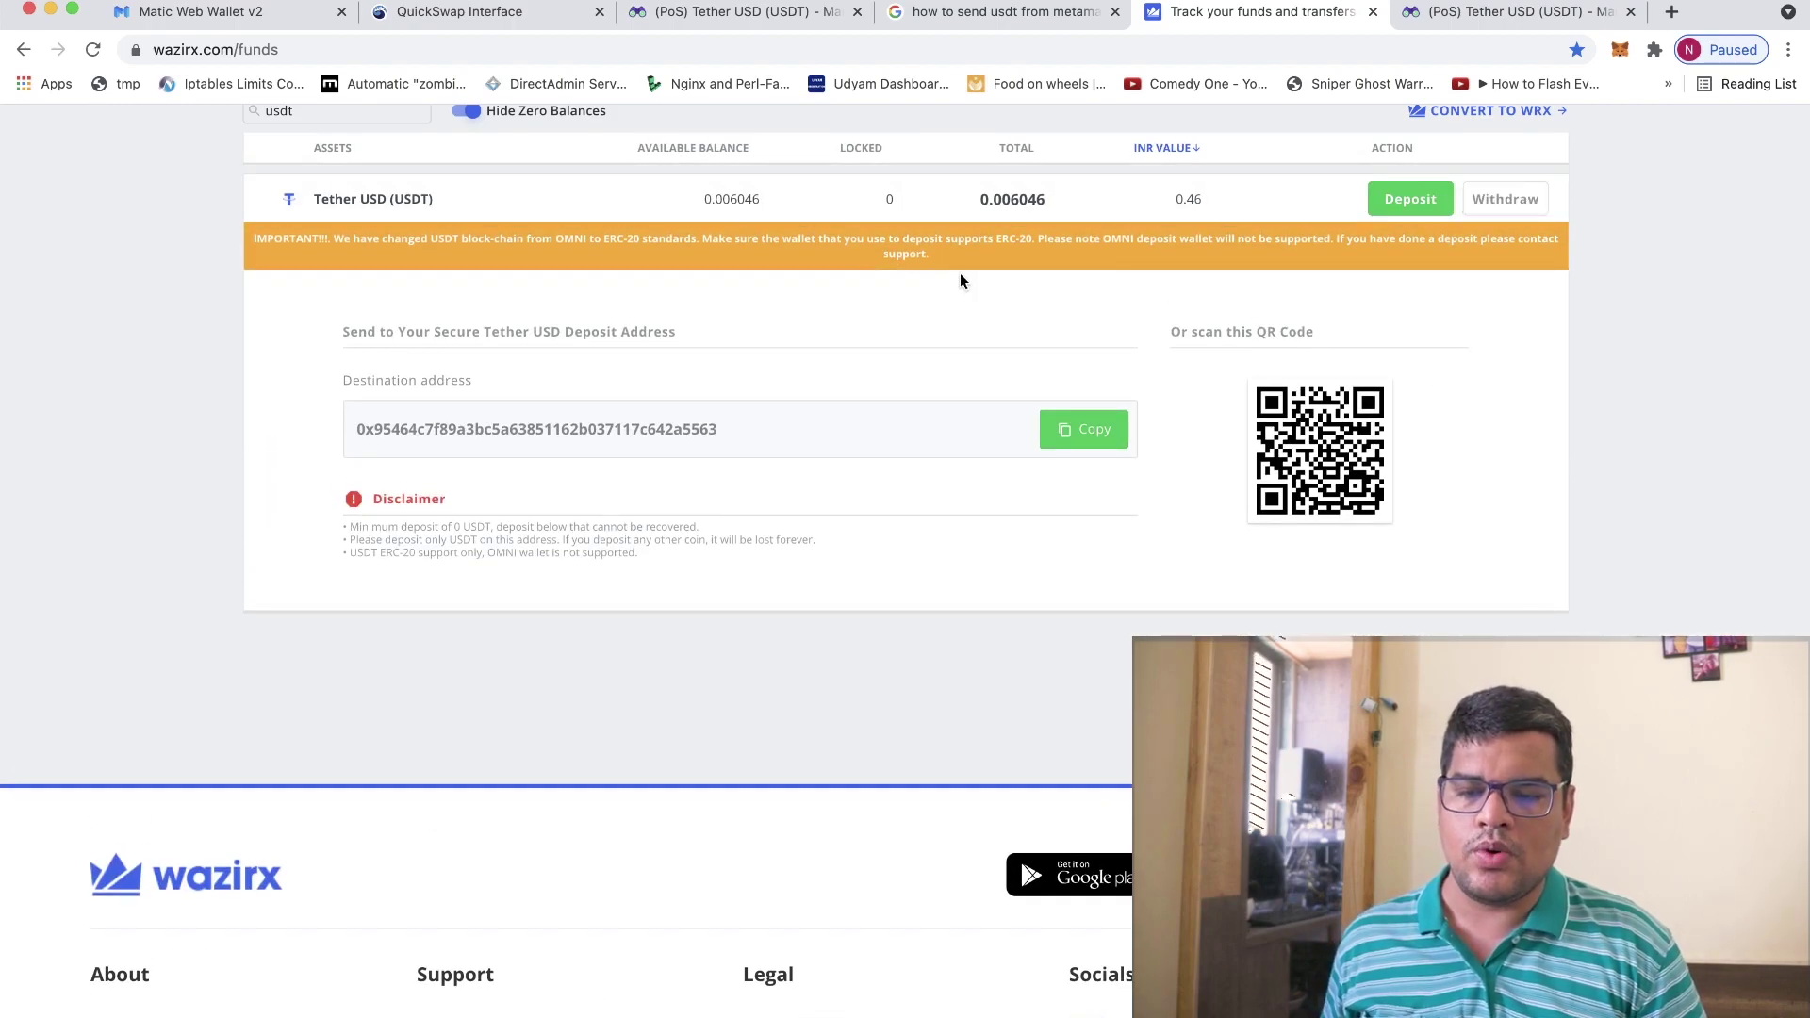
left_click_drag(354, 432, 720, 431)
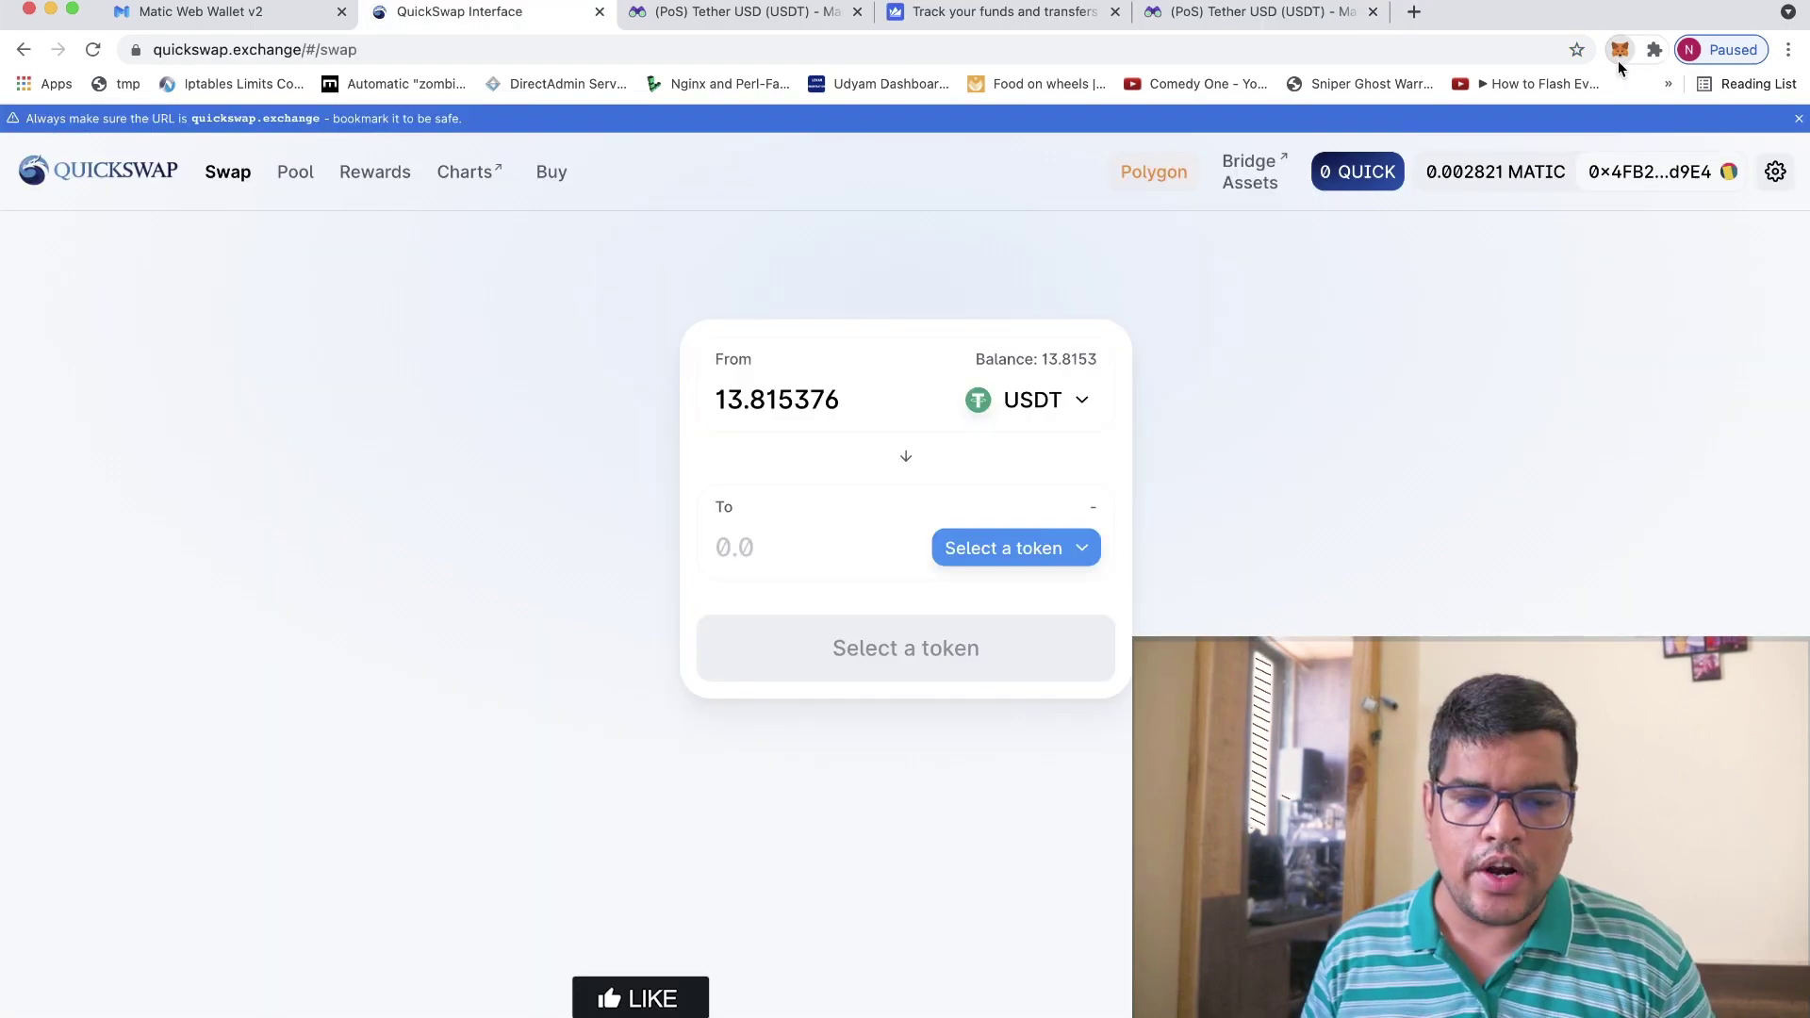
- Start sending USDT from the MetaMask account on Matic Mainnet with the copied WazirX deposit address as recipient
left_click(1619, 49)
scroll(1427, 490, "down", 3)
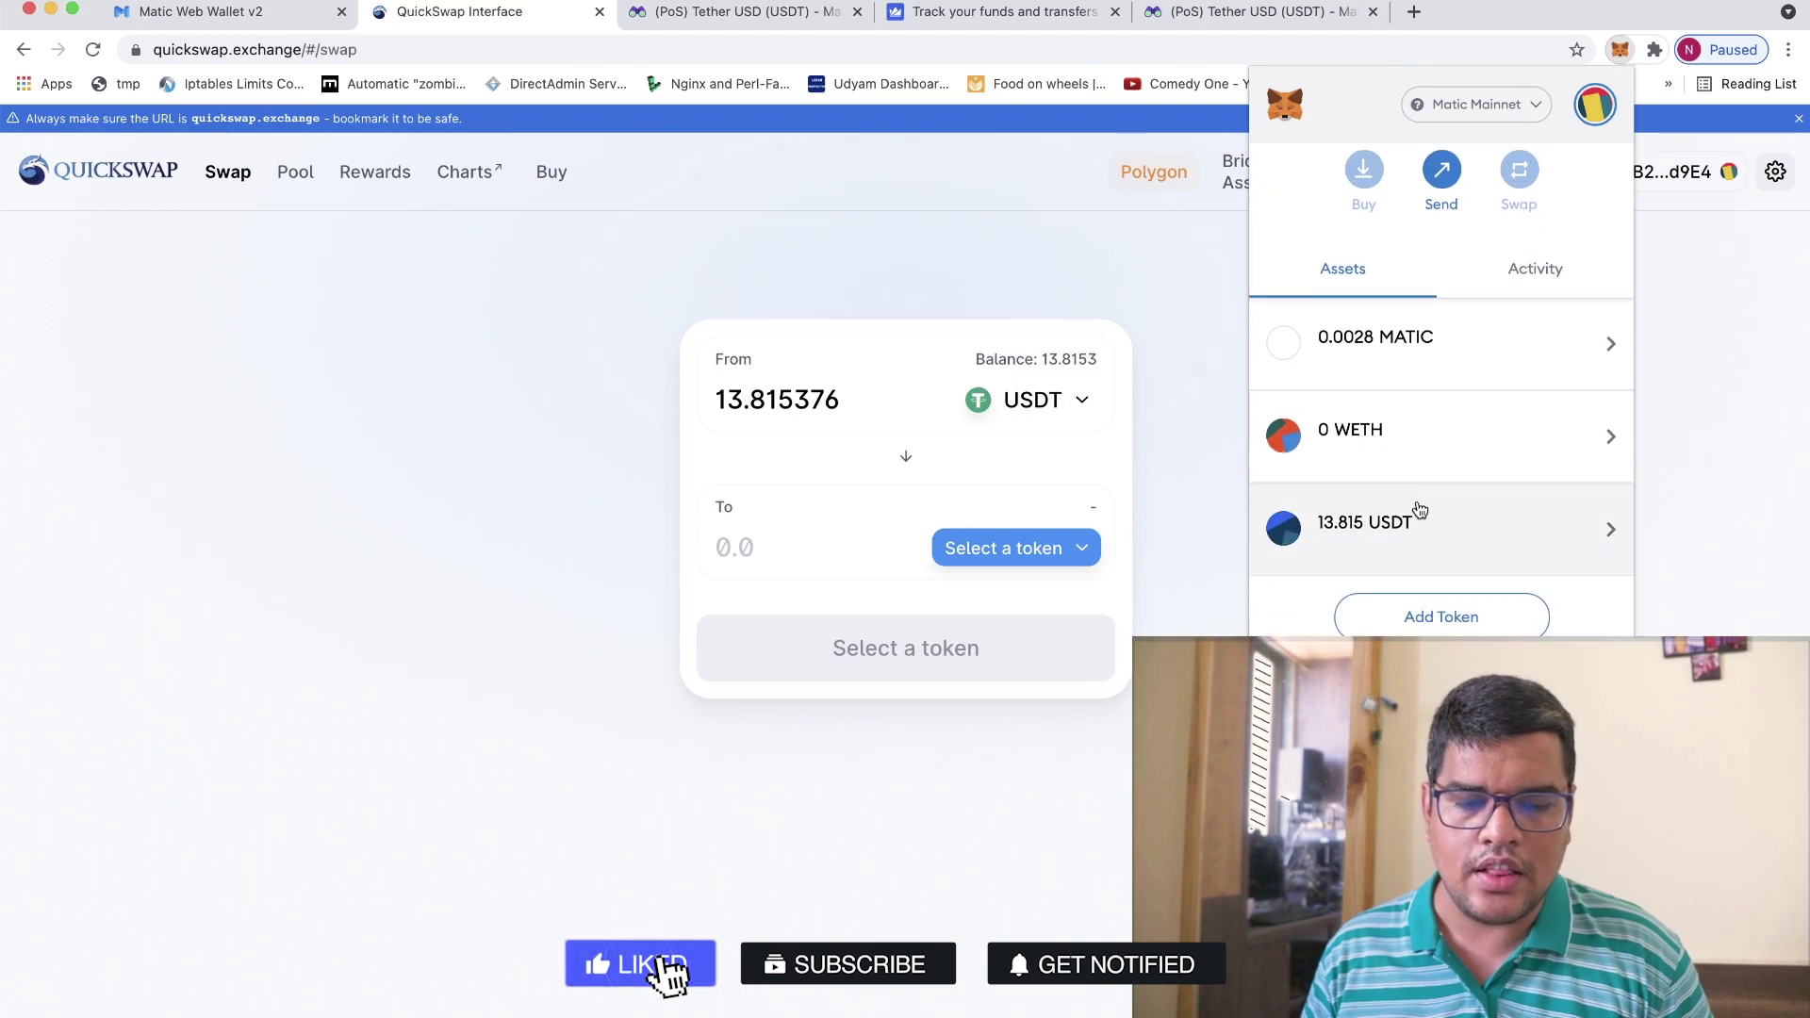
left_click(1419, 514)
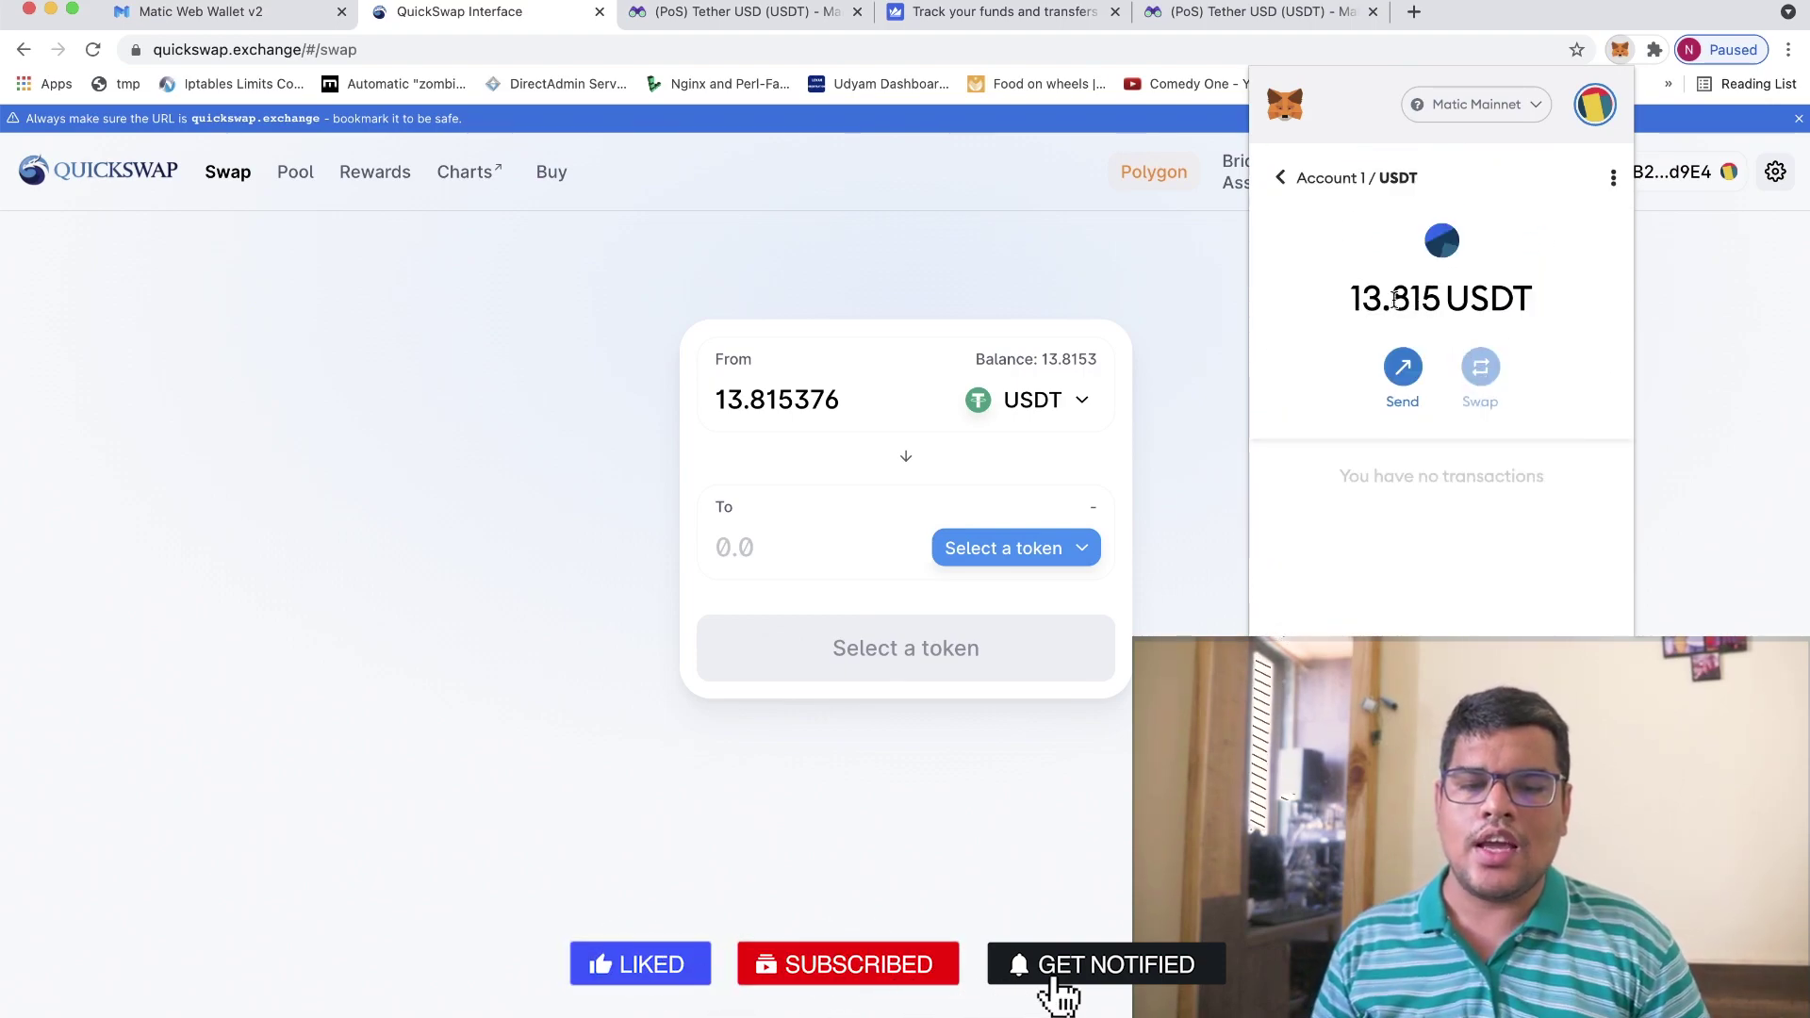
left_click_drag(1353, 298, 1545, 334)
left_click(1545, 333)
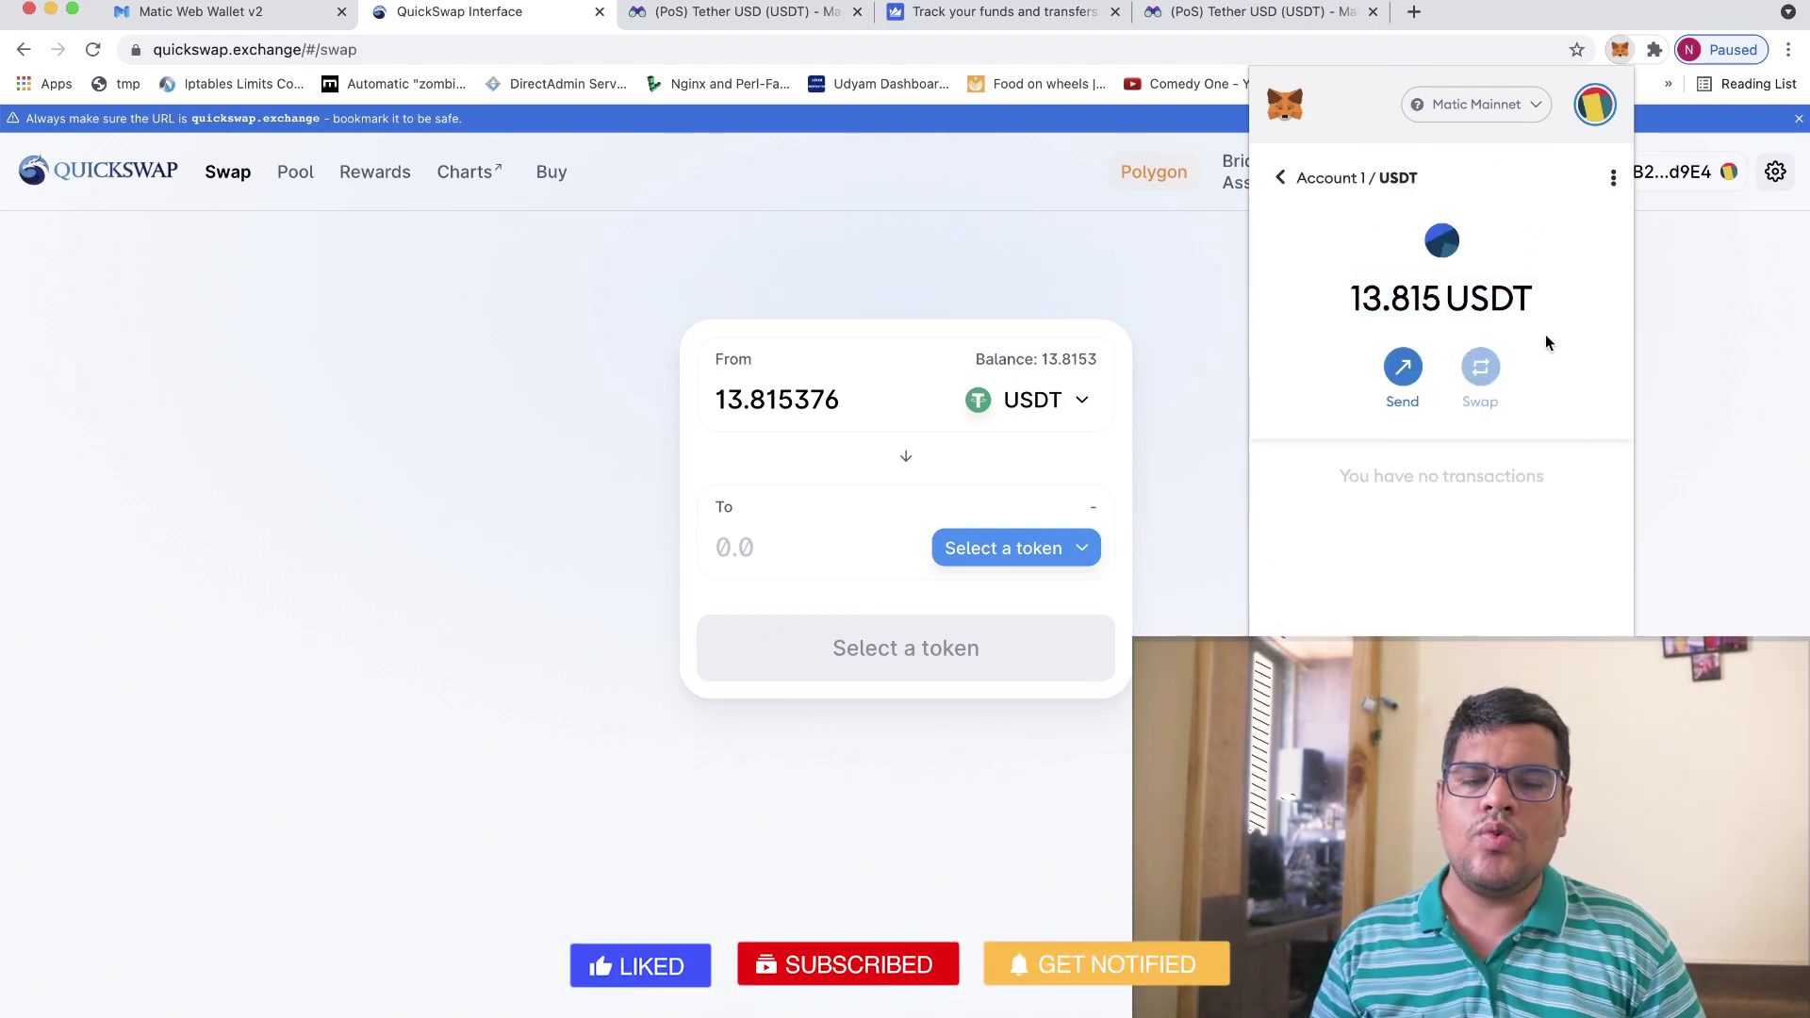
left_click(1401, 370)
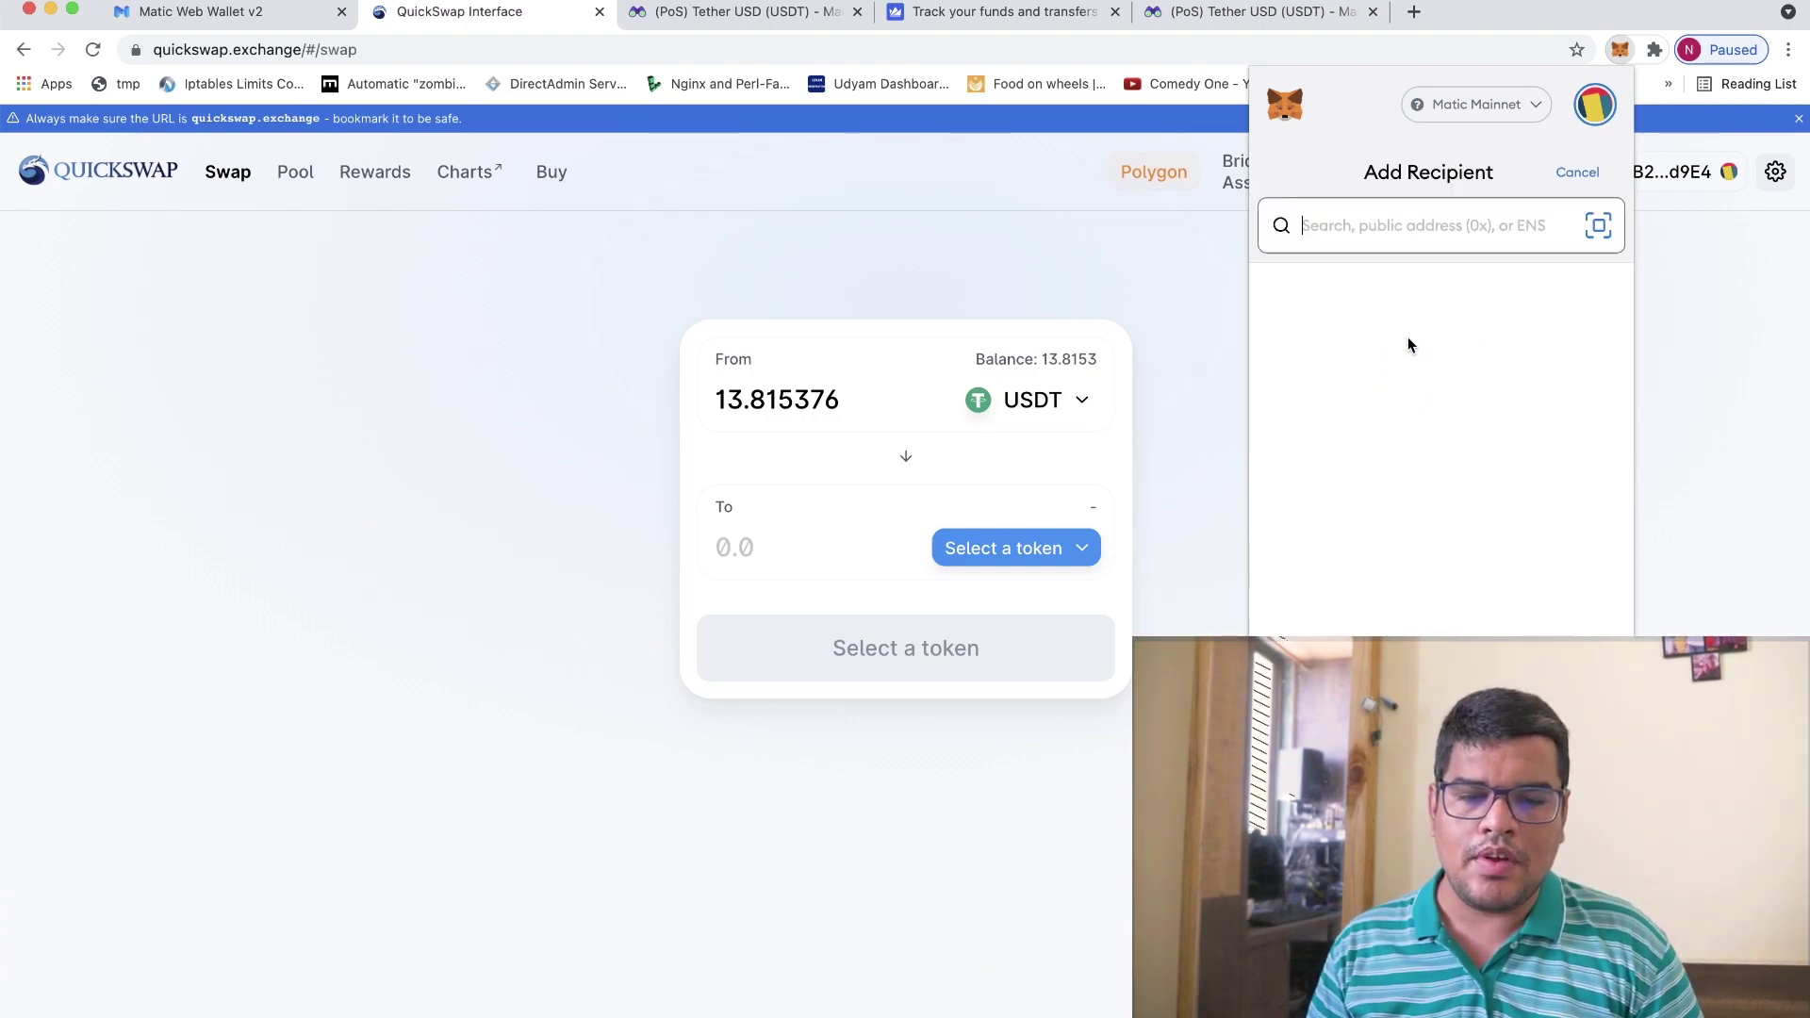
key("super+v")
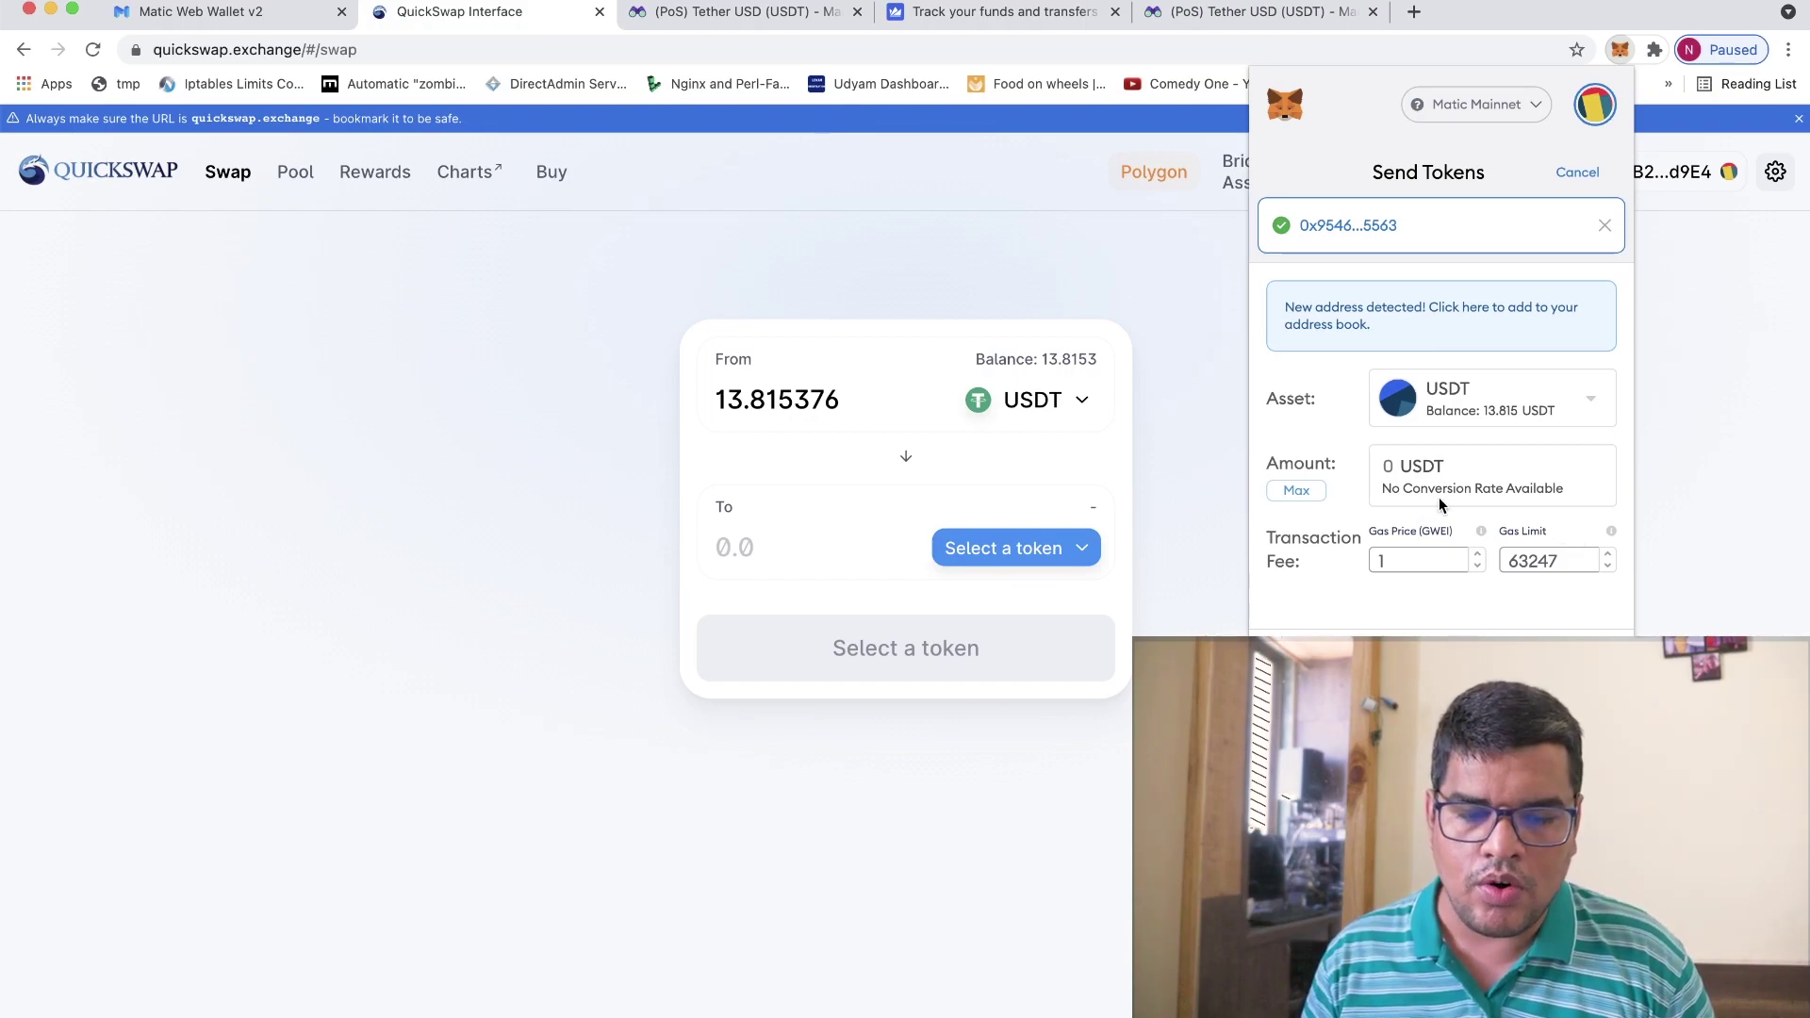
- Set the send amount to the maximum, 13.815376 USDT, and continue to the transfer confirmation
left_click(1306, 491)
left_click(1306, 491)
left_click(1307, 491)
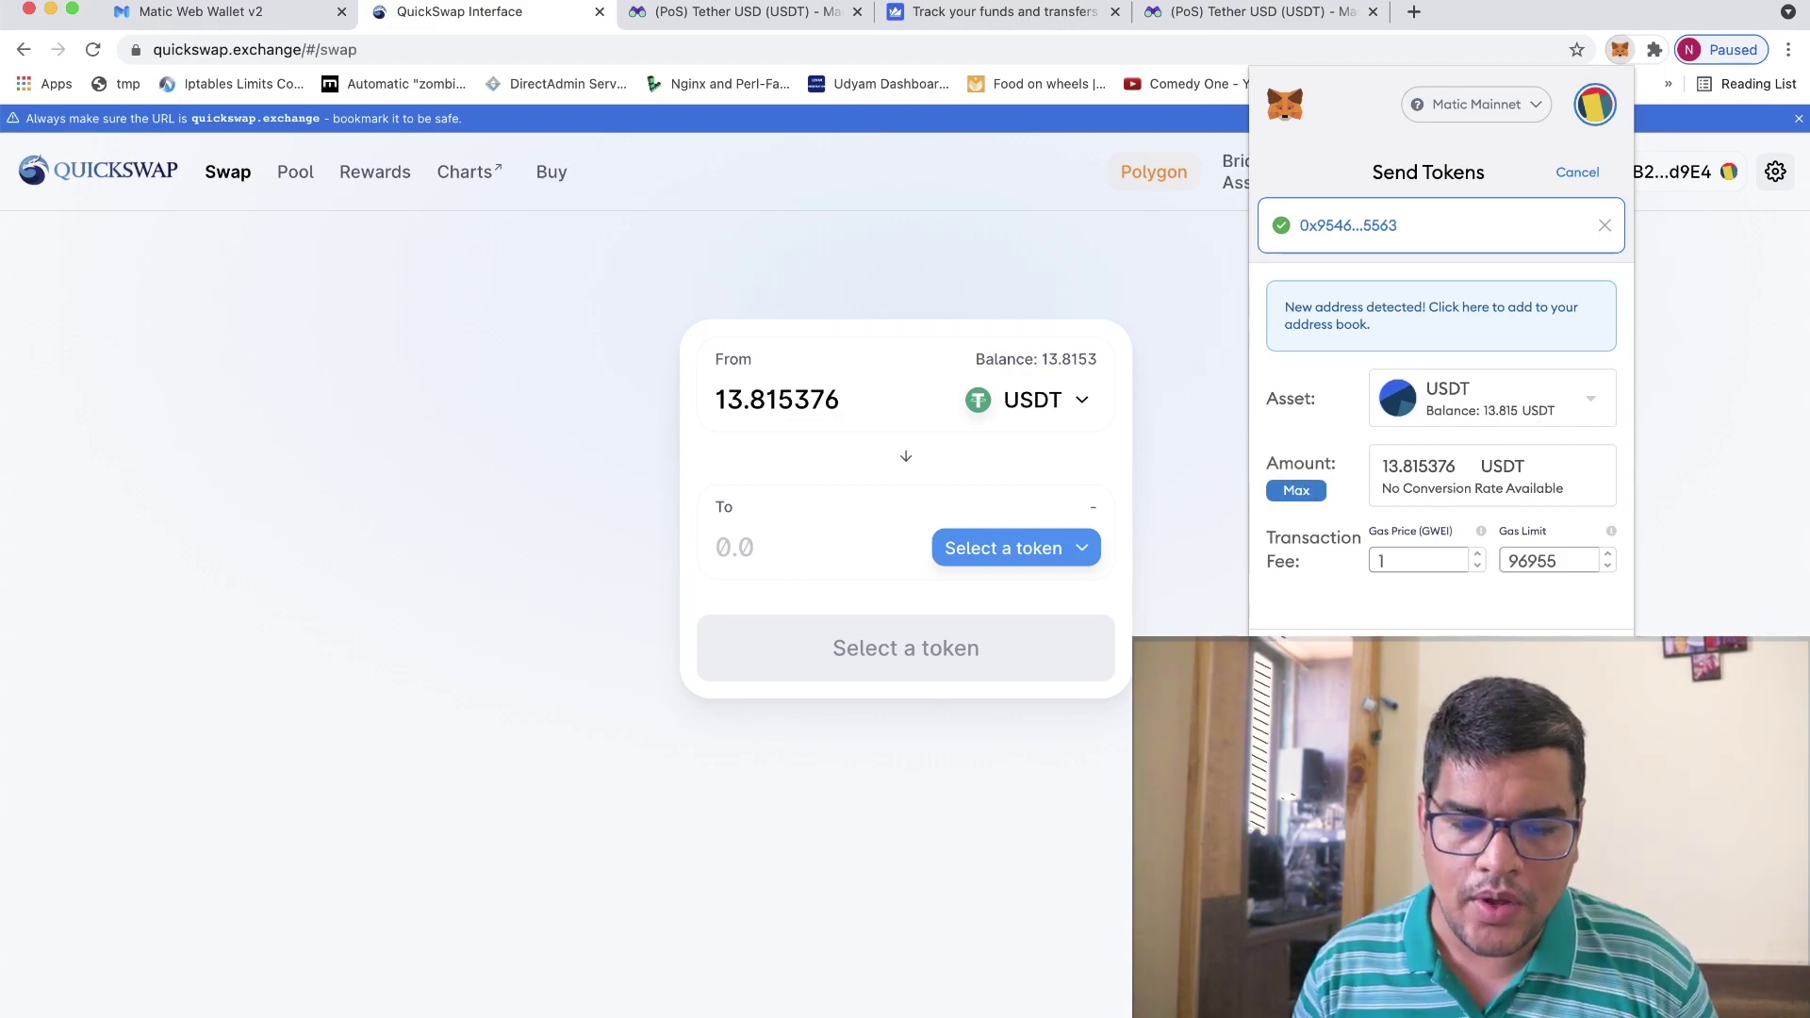
left_click(1531, 670)
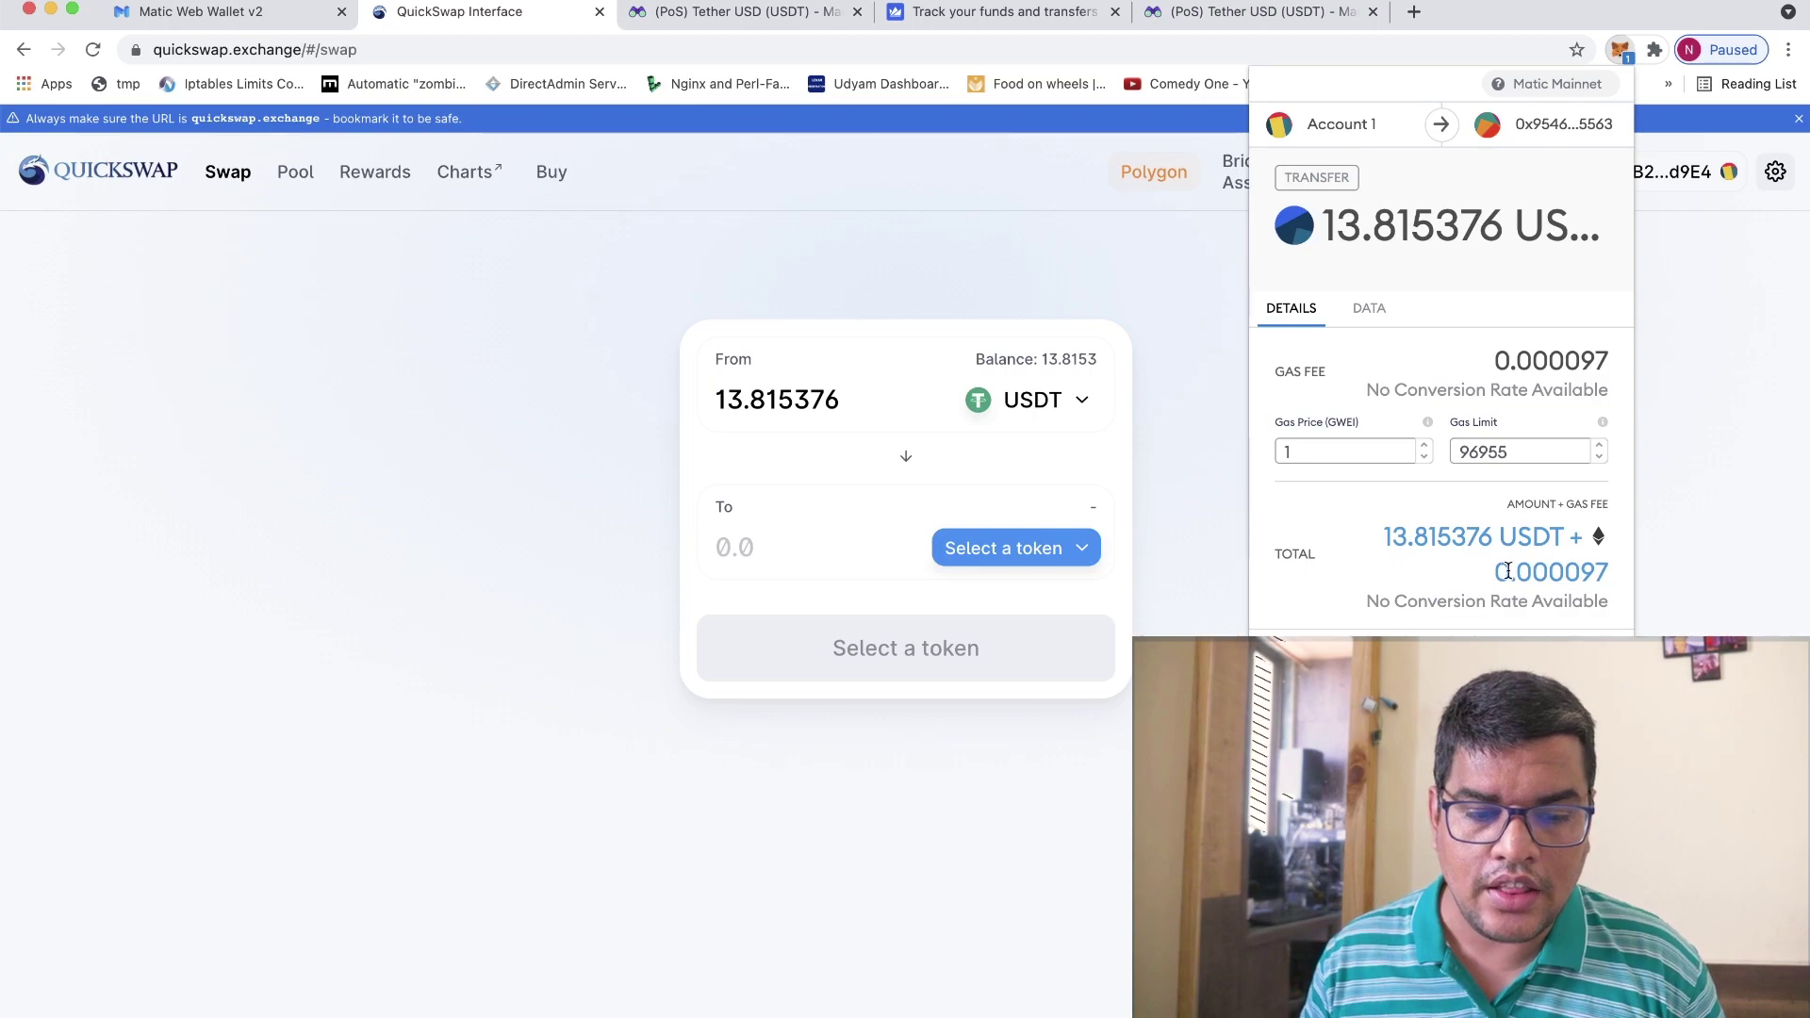
- Check the transfer's gas fee and total USDT amount, and confirm the transaction
left_click_drag(1498, 571, 1610, 585)
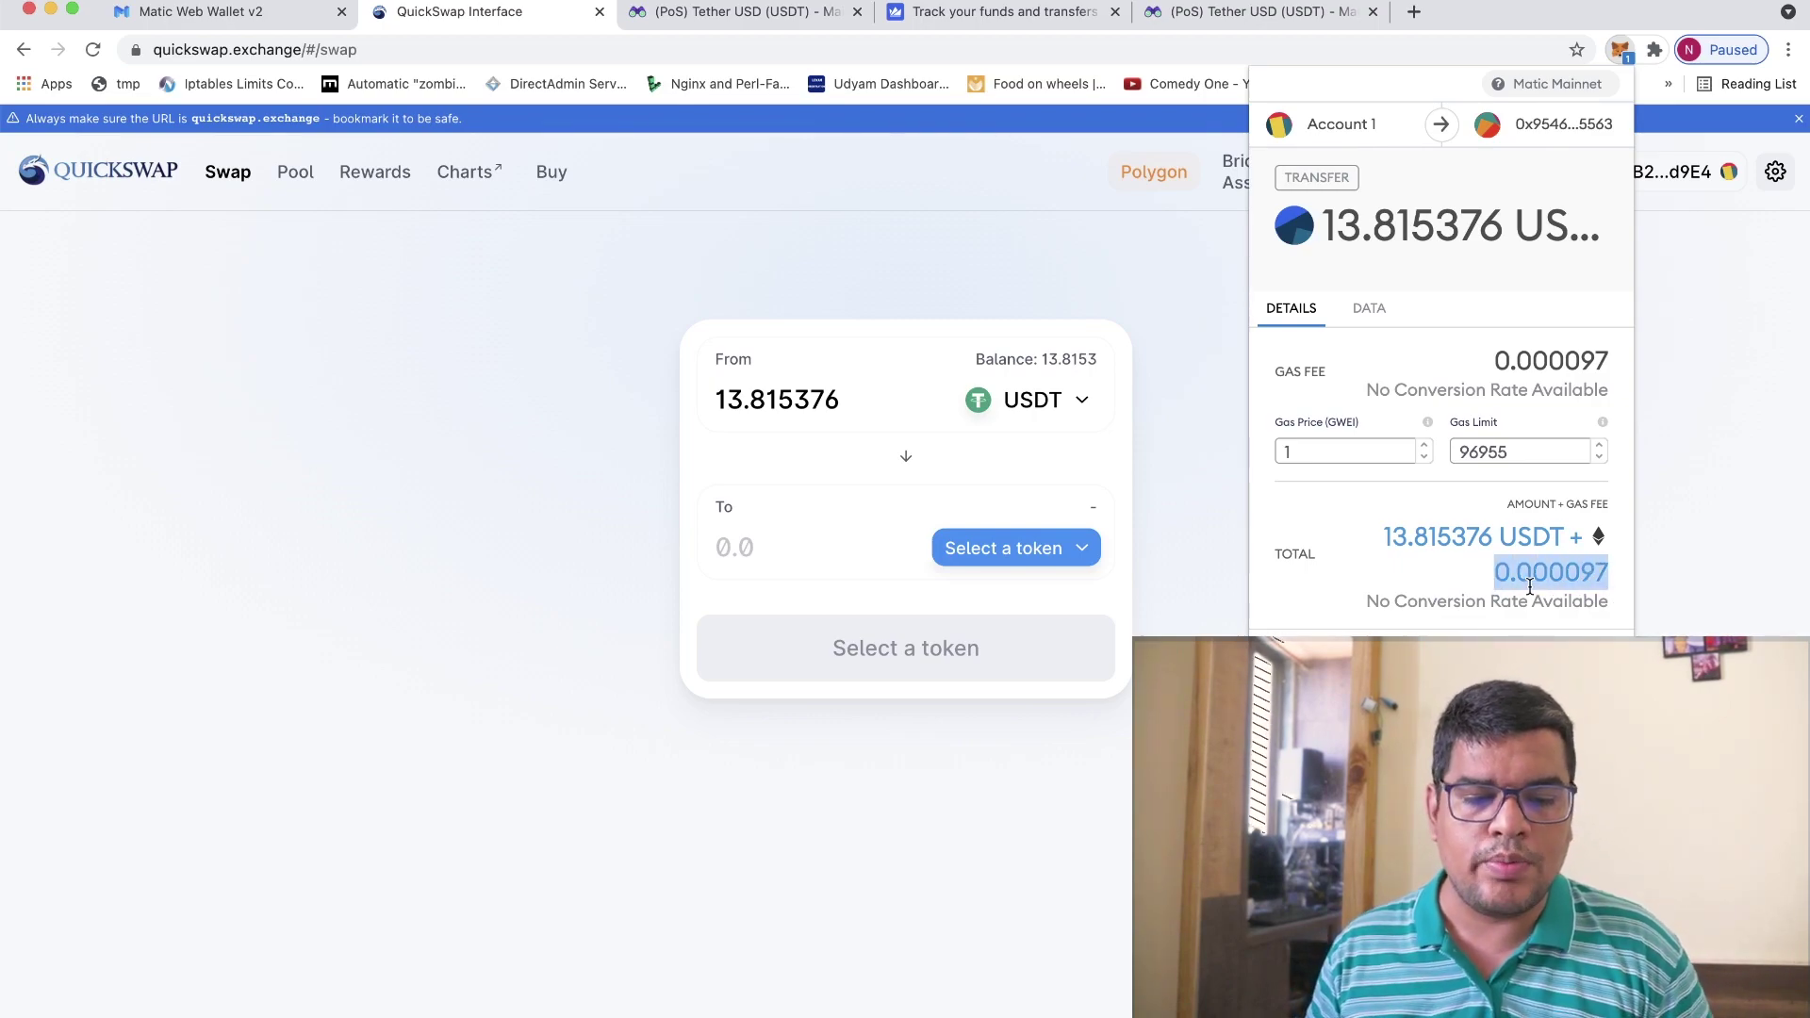
left_click(1588, 576)
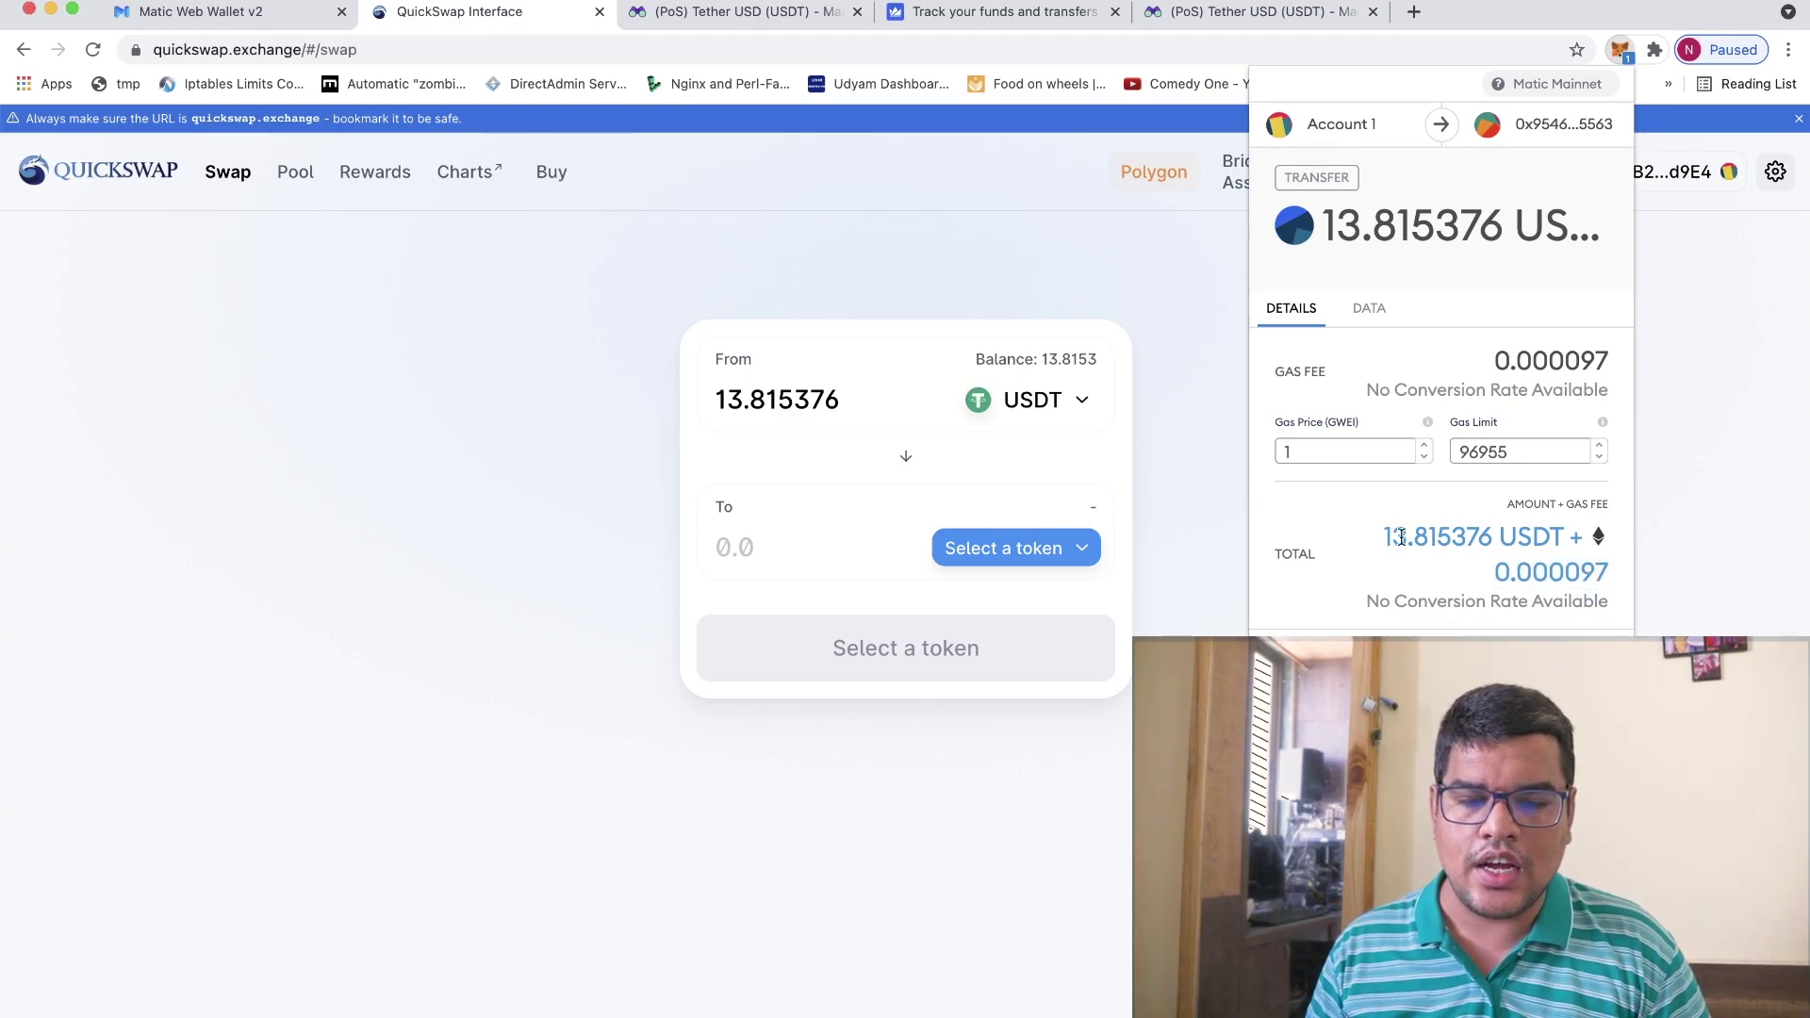
left_click_drag(1388, 545, 1553, 544)
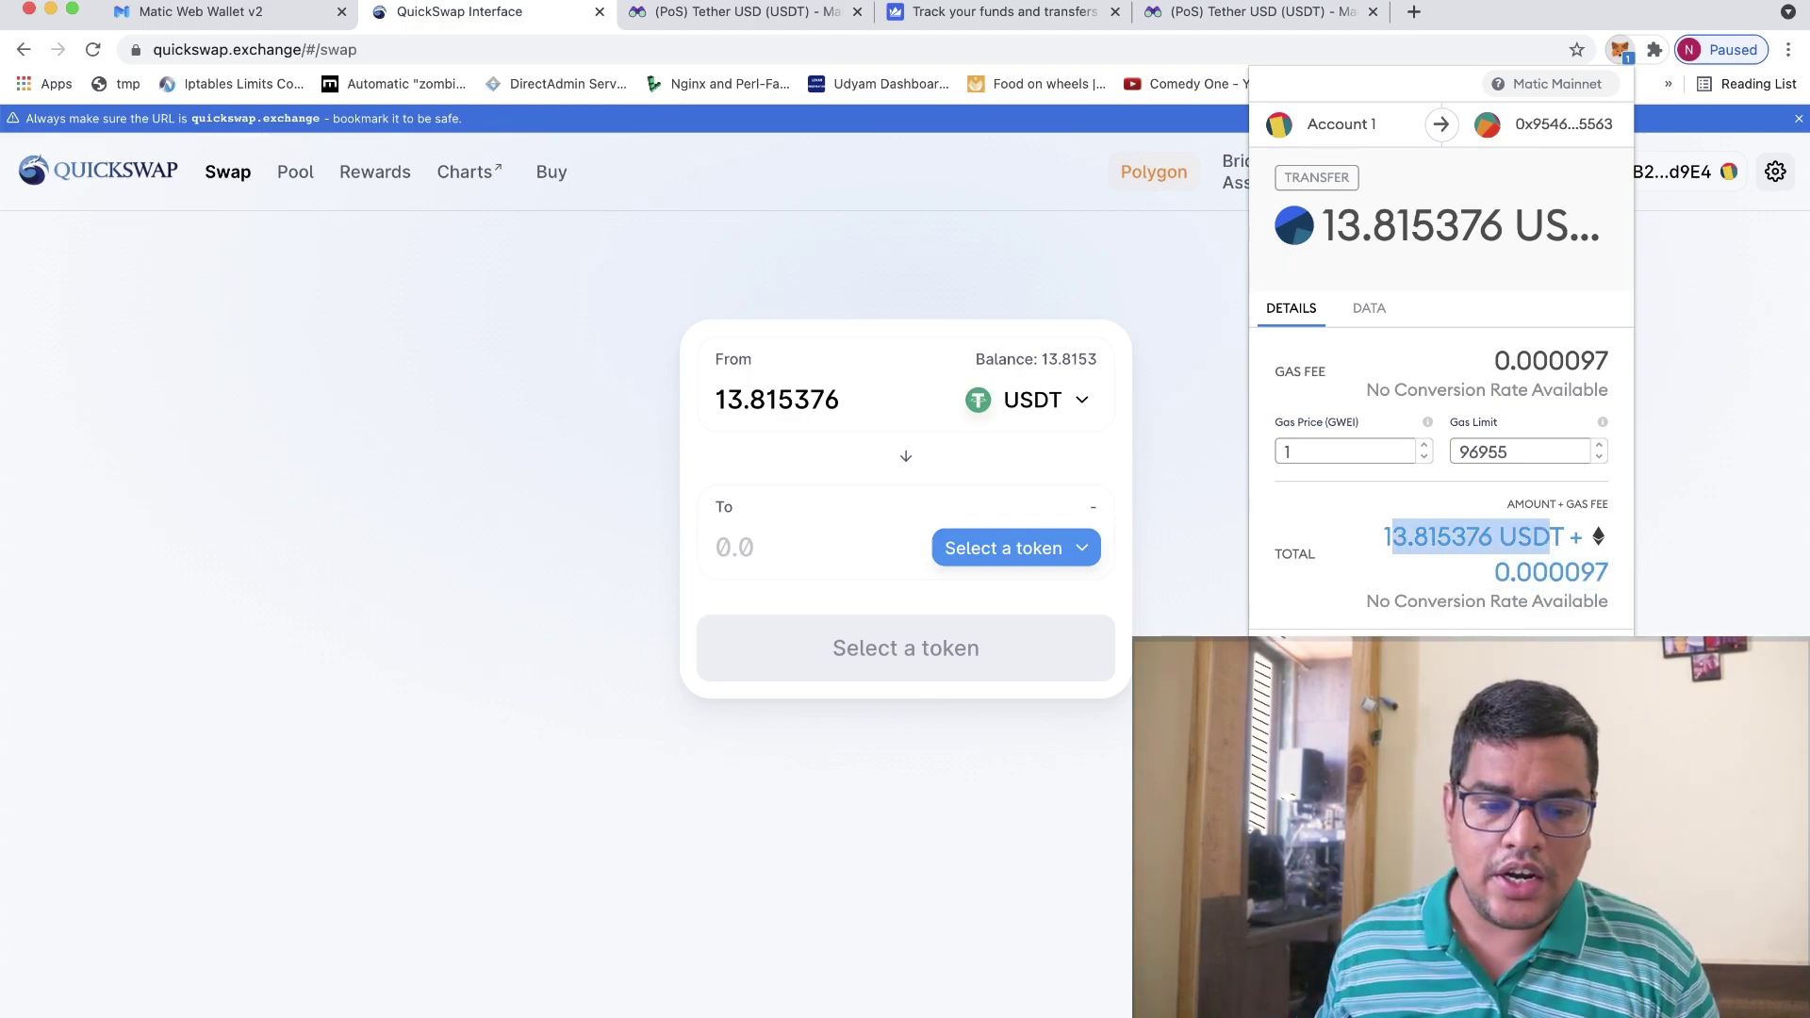
left_click(1536, 681)
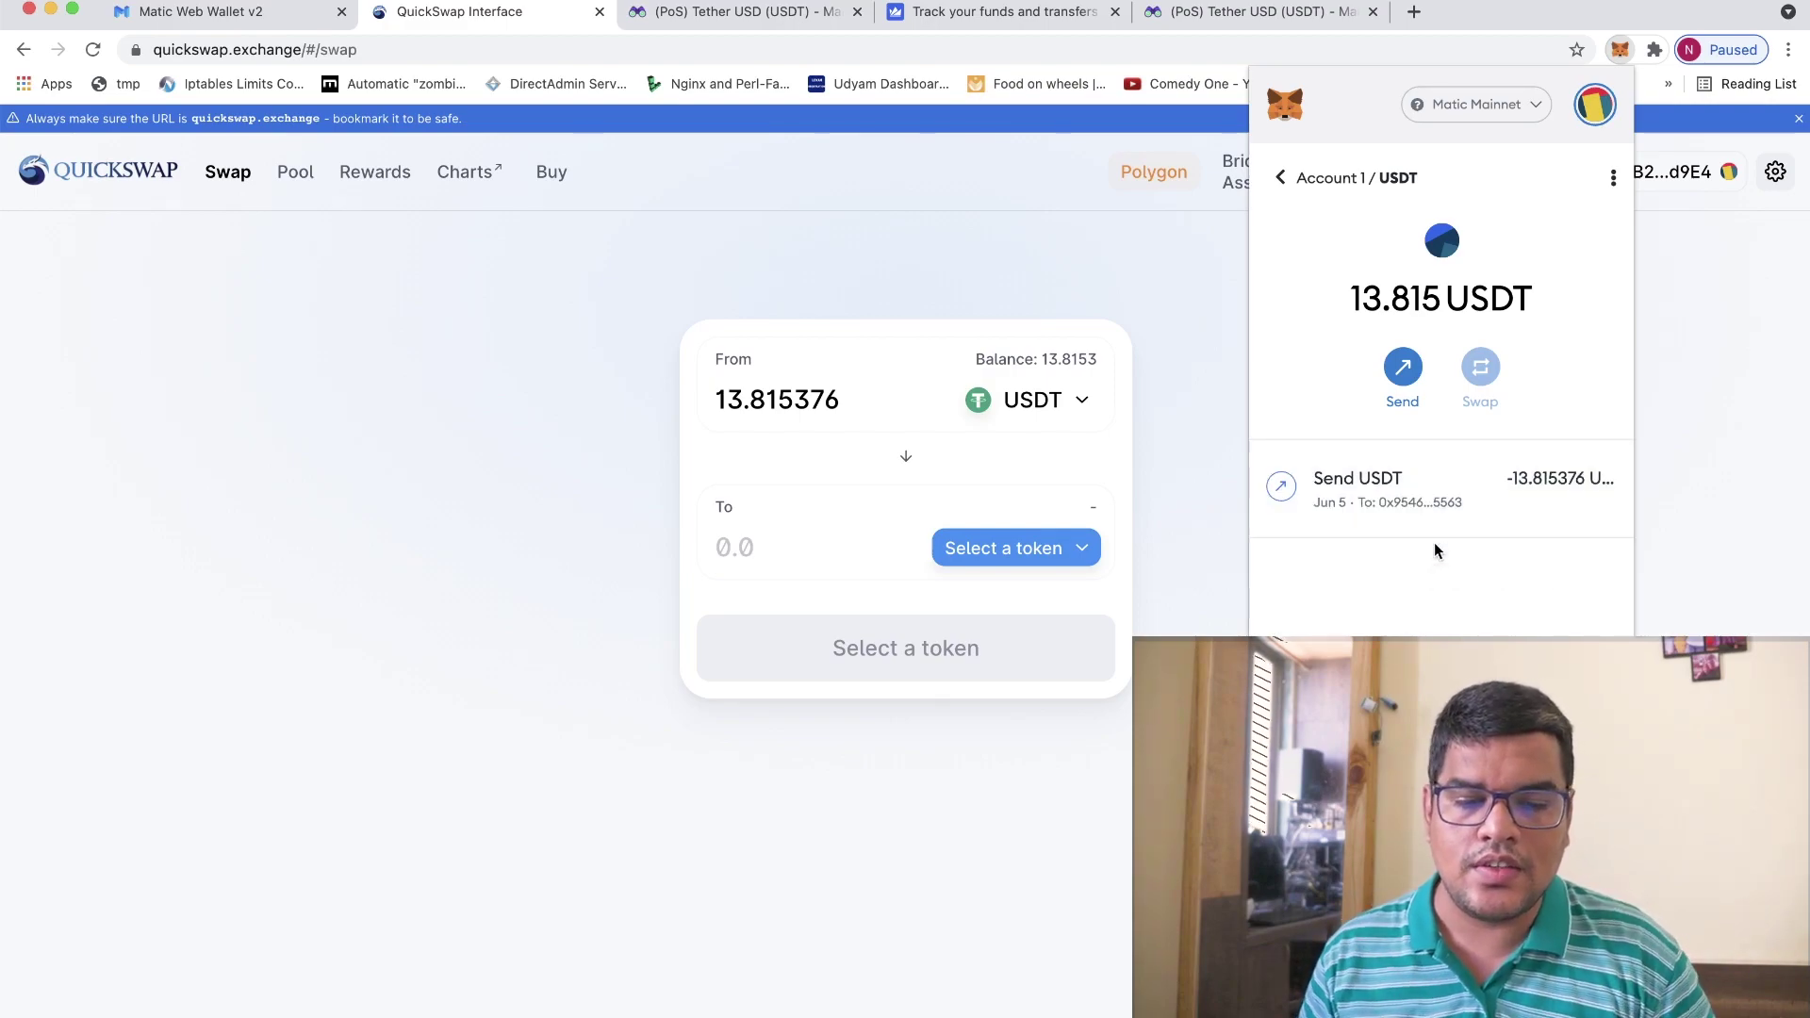
- Review the USDT deposit page on WazirX and check the transfer's block confirmations in the Matic block explorer
left_click(923, 11)
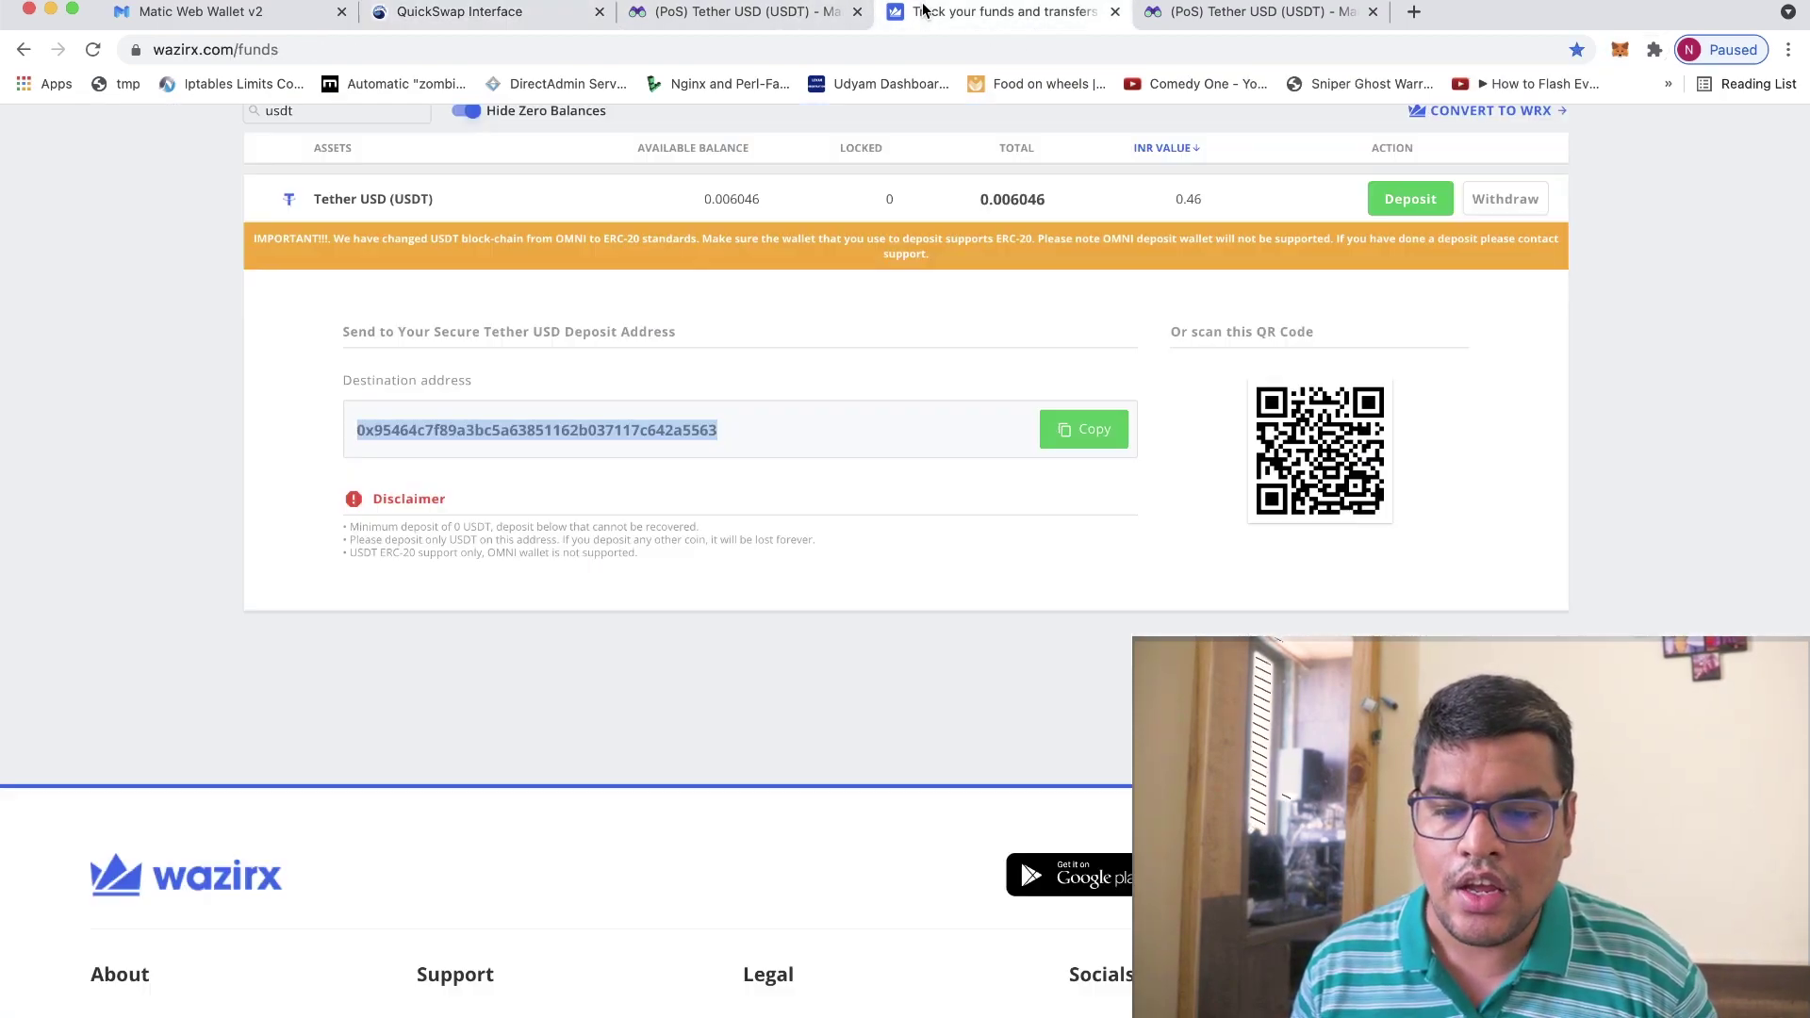
left_click_drag(965, 417, 920, 558)
left_click(920, 558)
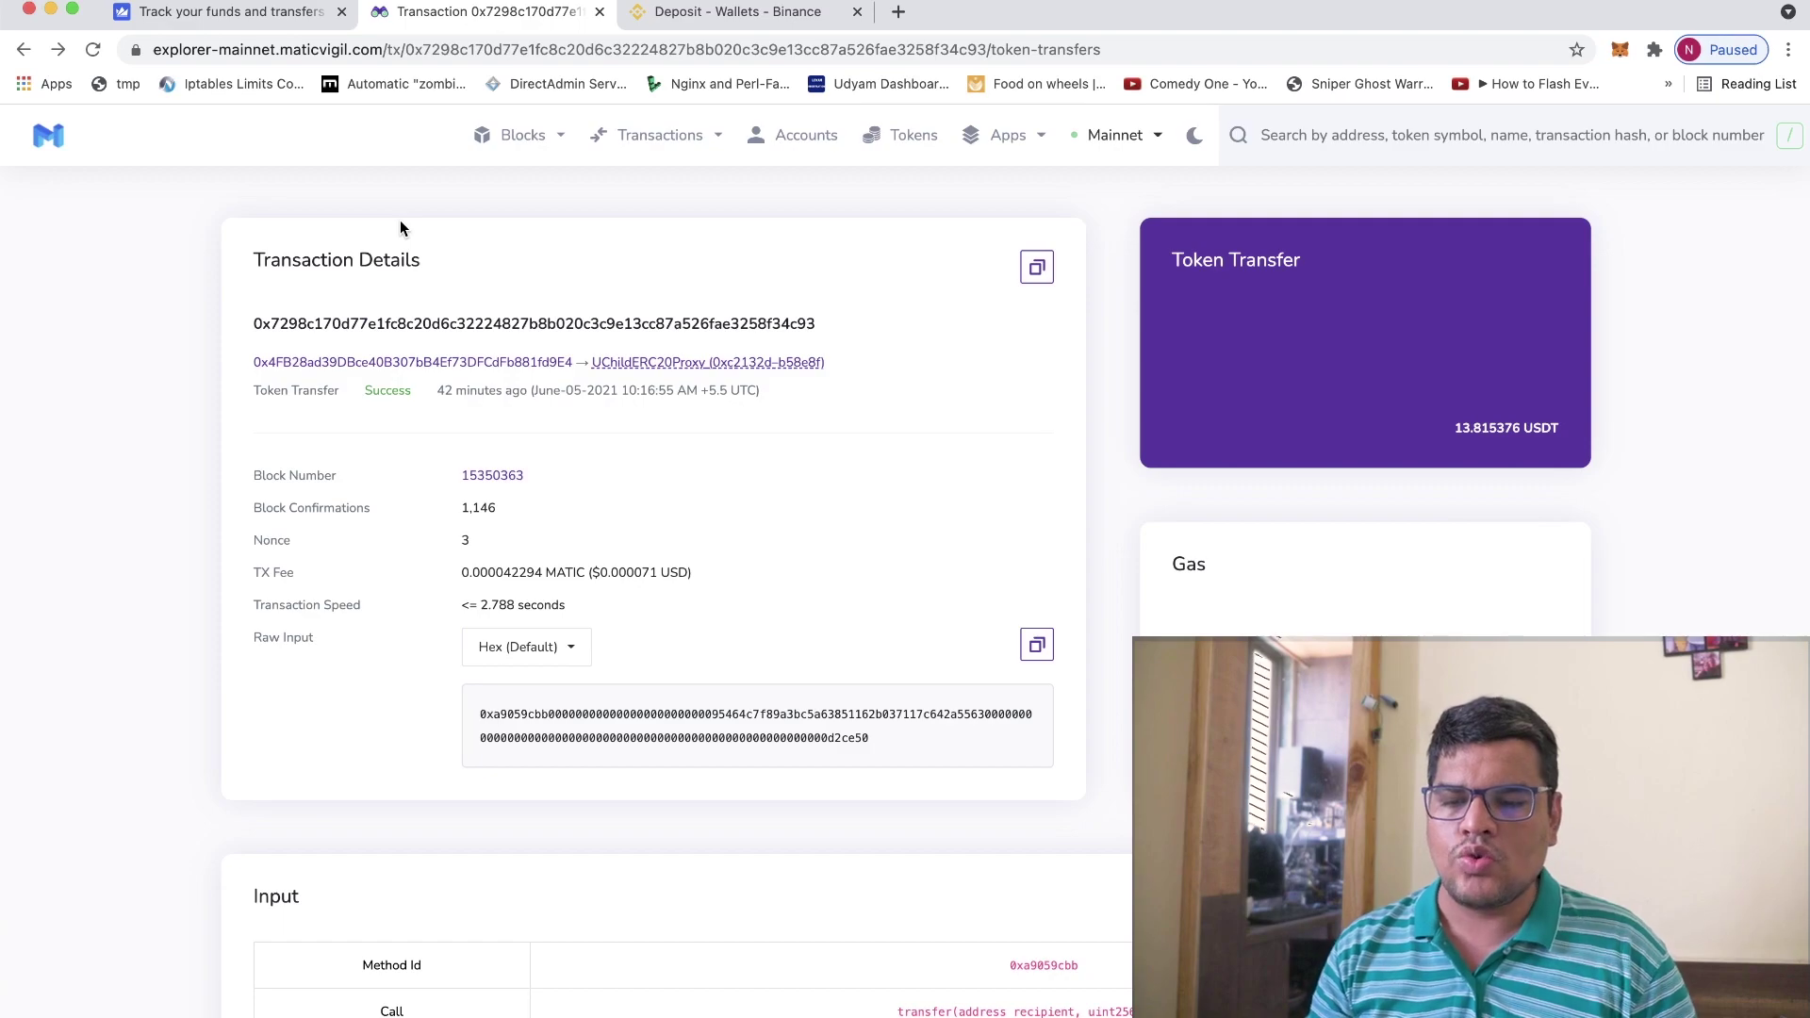
left_click_drag(429, 513, 551, 518)
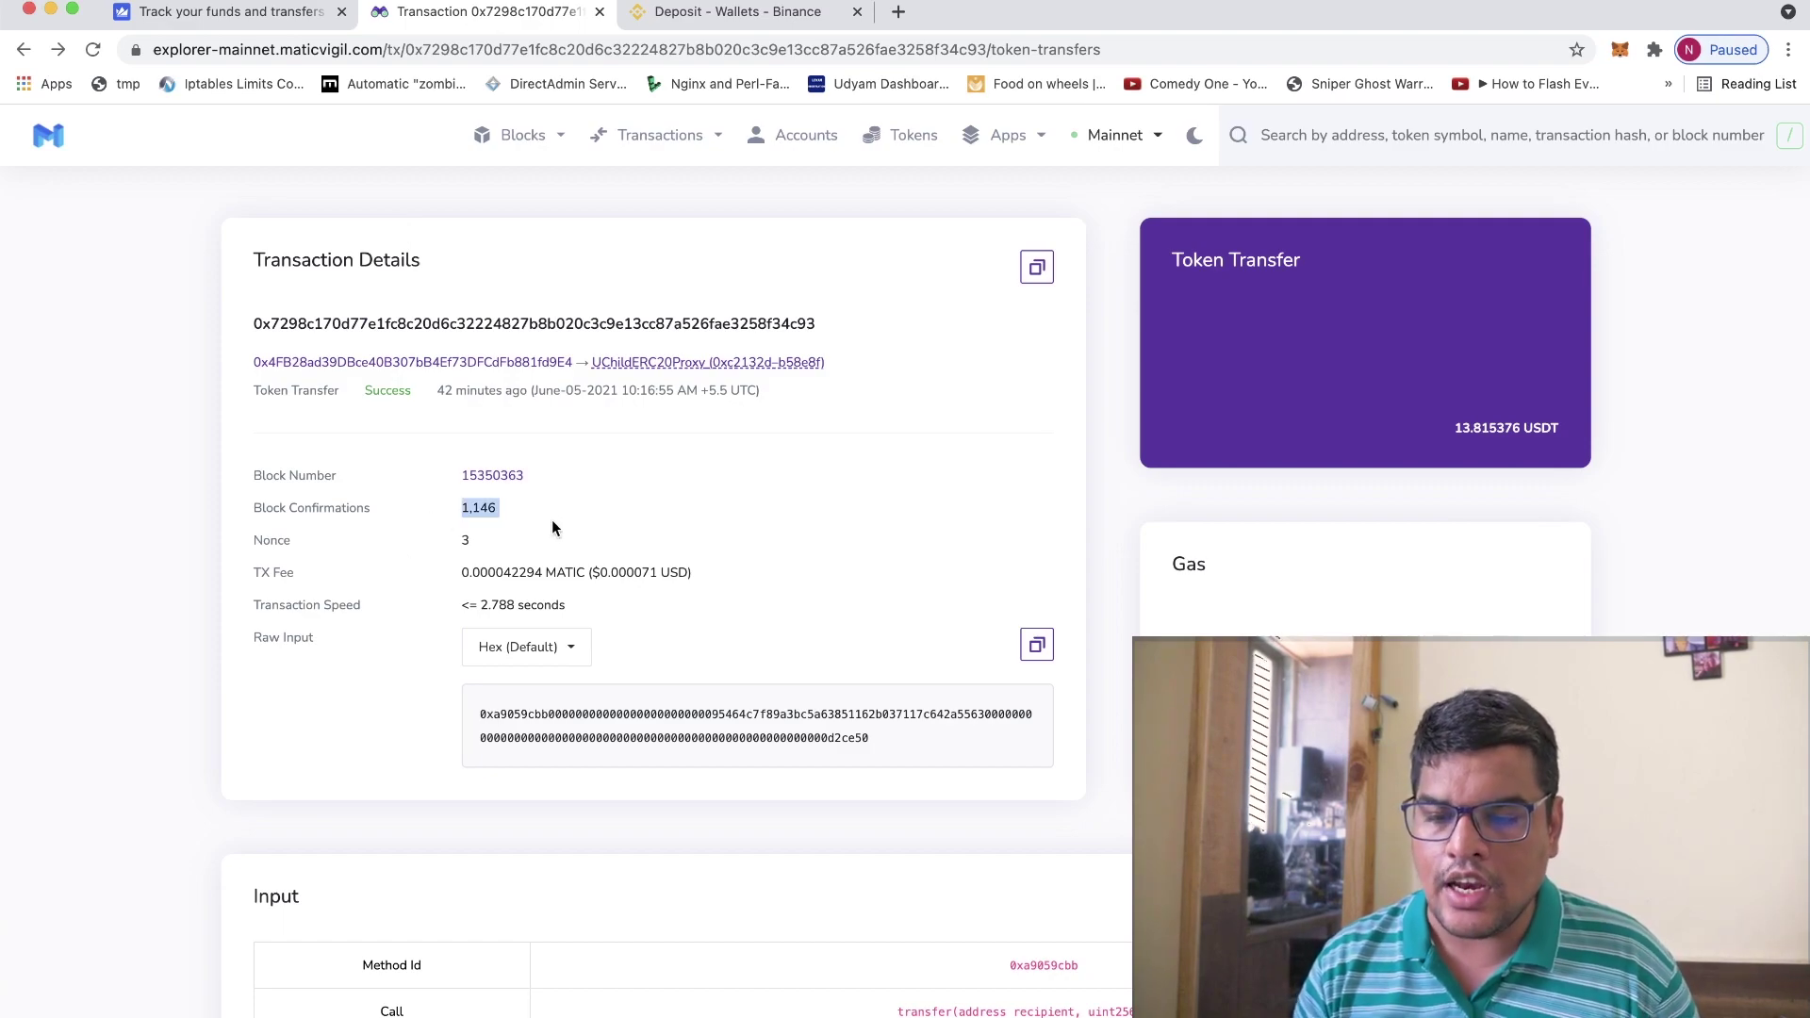
- Read the ERC-20 notice and the deposit disclaimer on WazirX's Tether USD deposit section
left_click(267, 9)
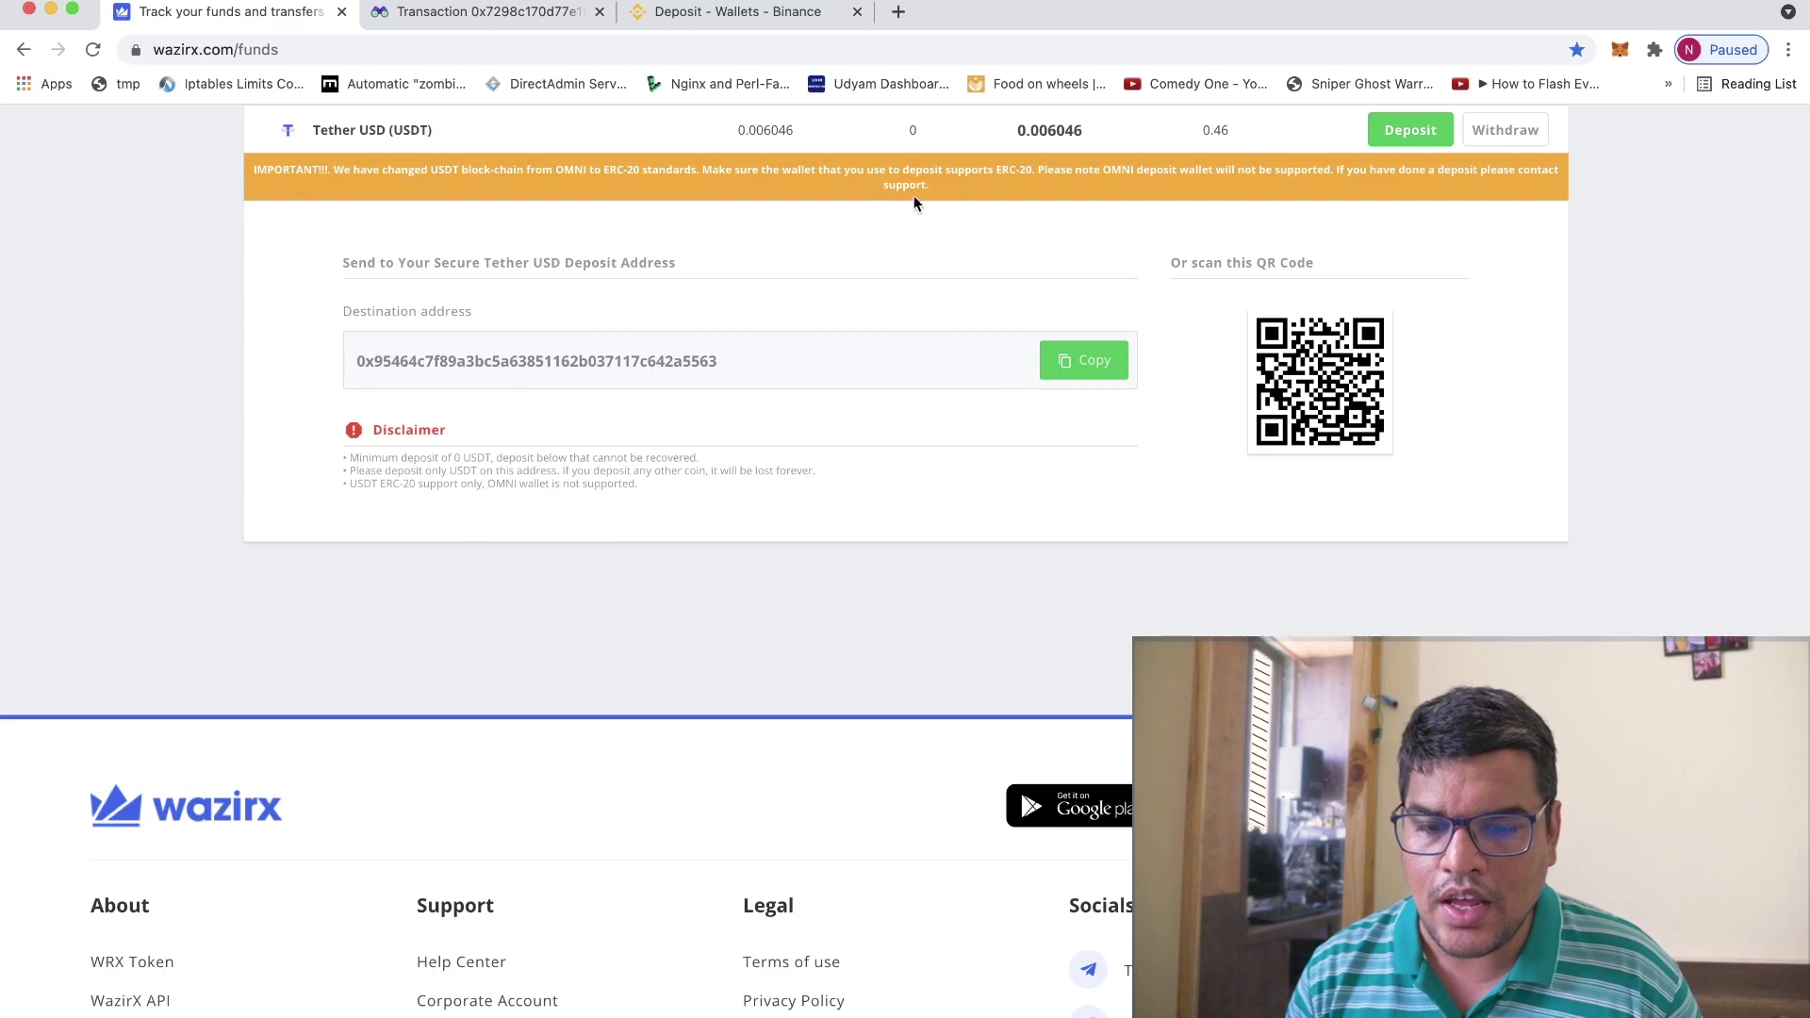
left_click_drag(952, 171, 1031, 185)
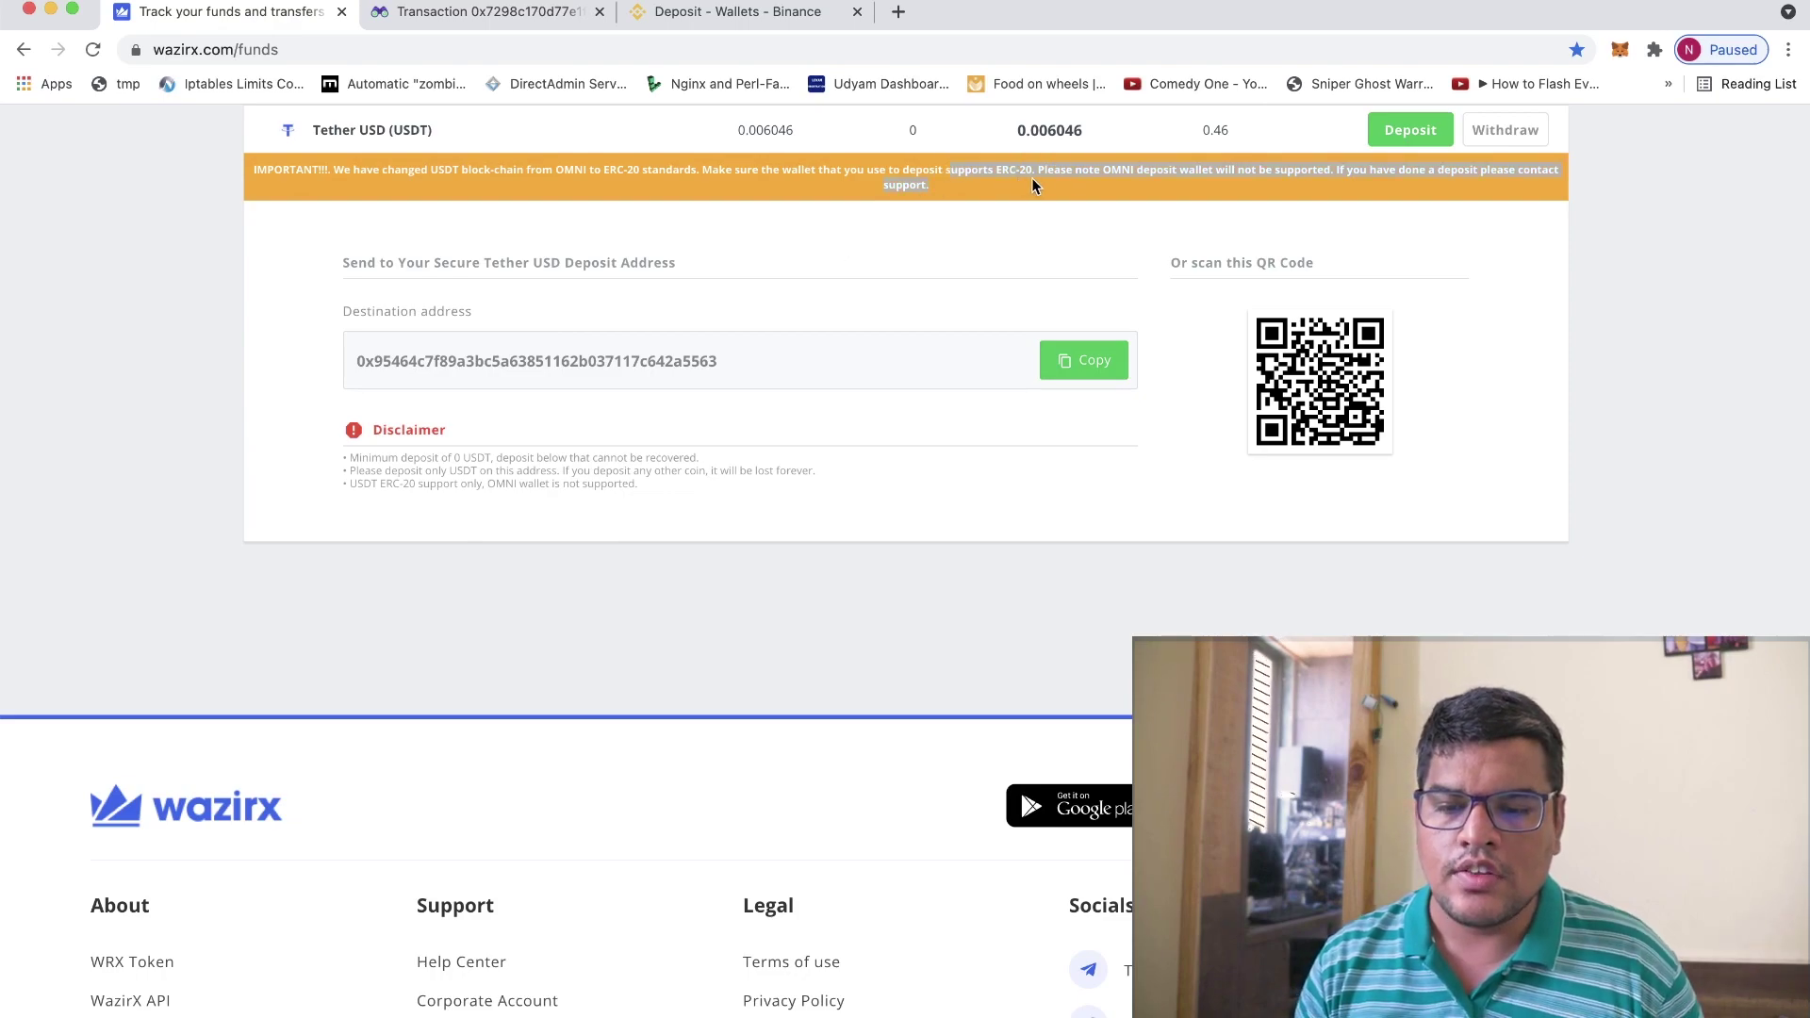
left_click_drag(390, 457, 604, 485)
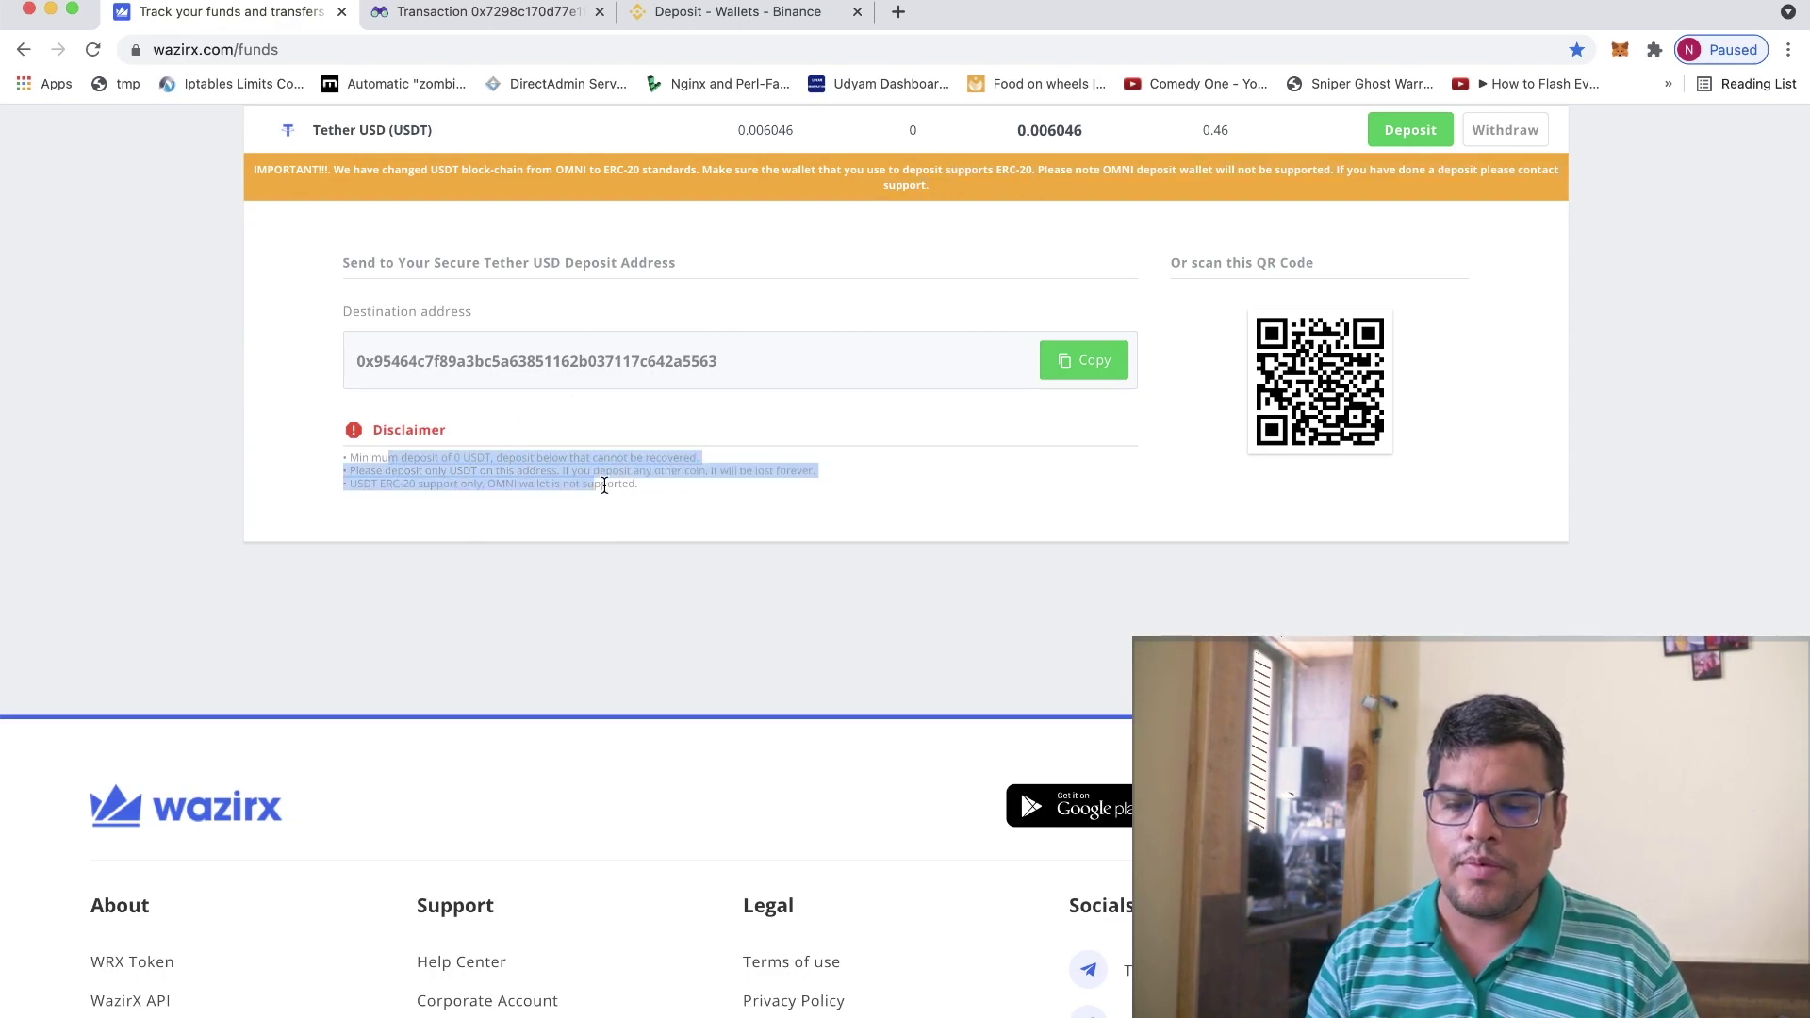
left_click(604, 486)
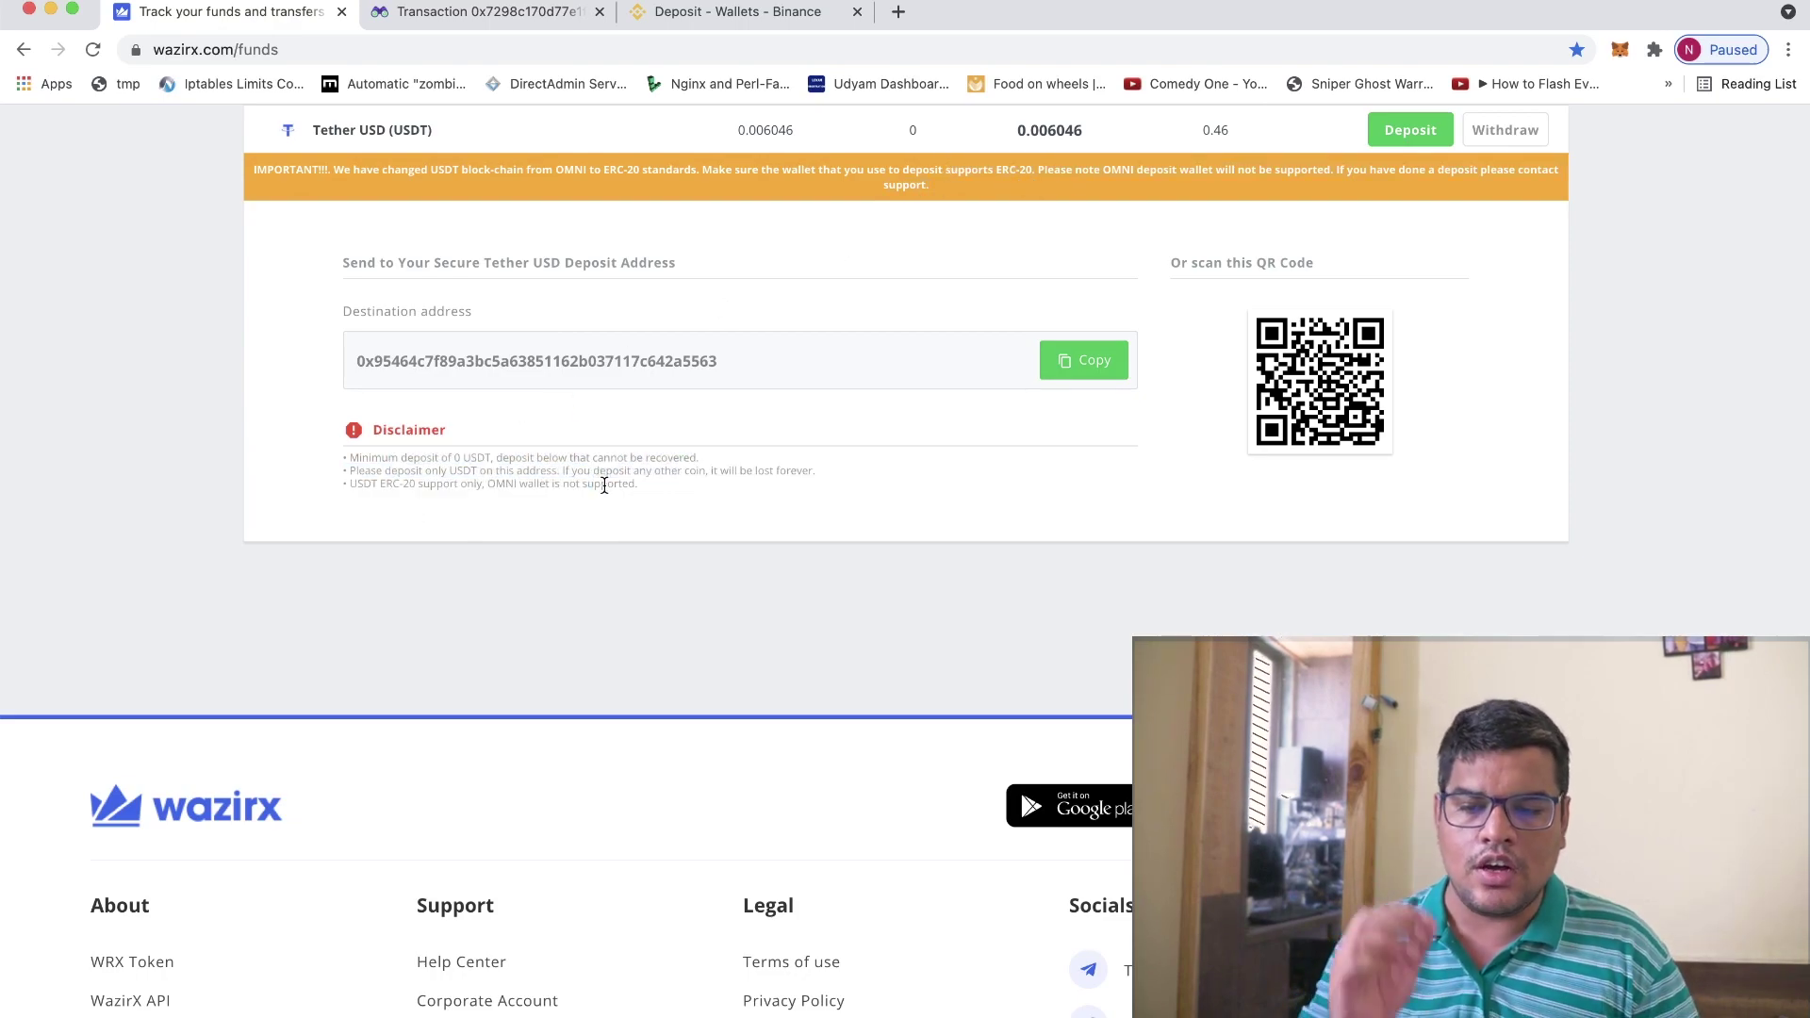
- Examine Binance's USDT deposit page, including its ERC20 network option and the deposit notice
left_click(709, 14)
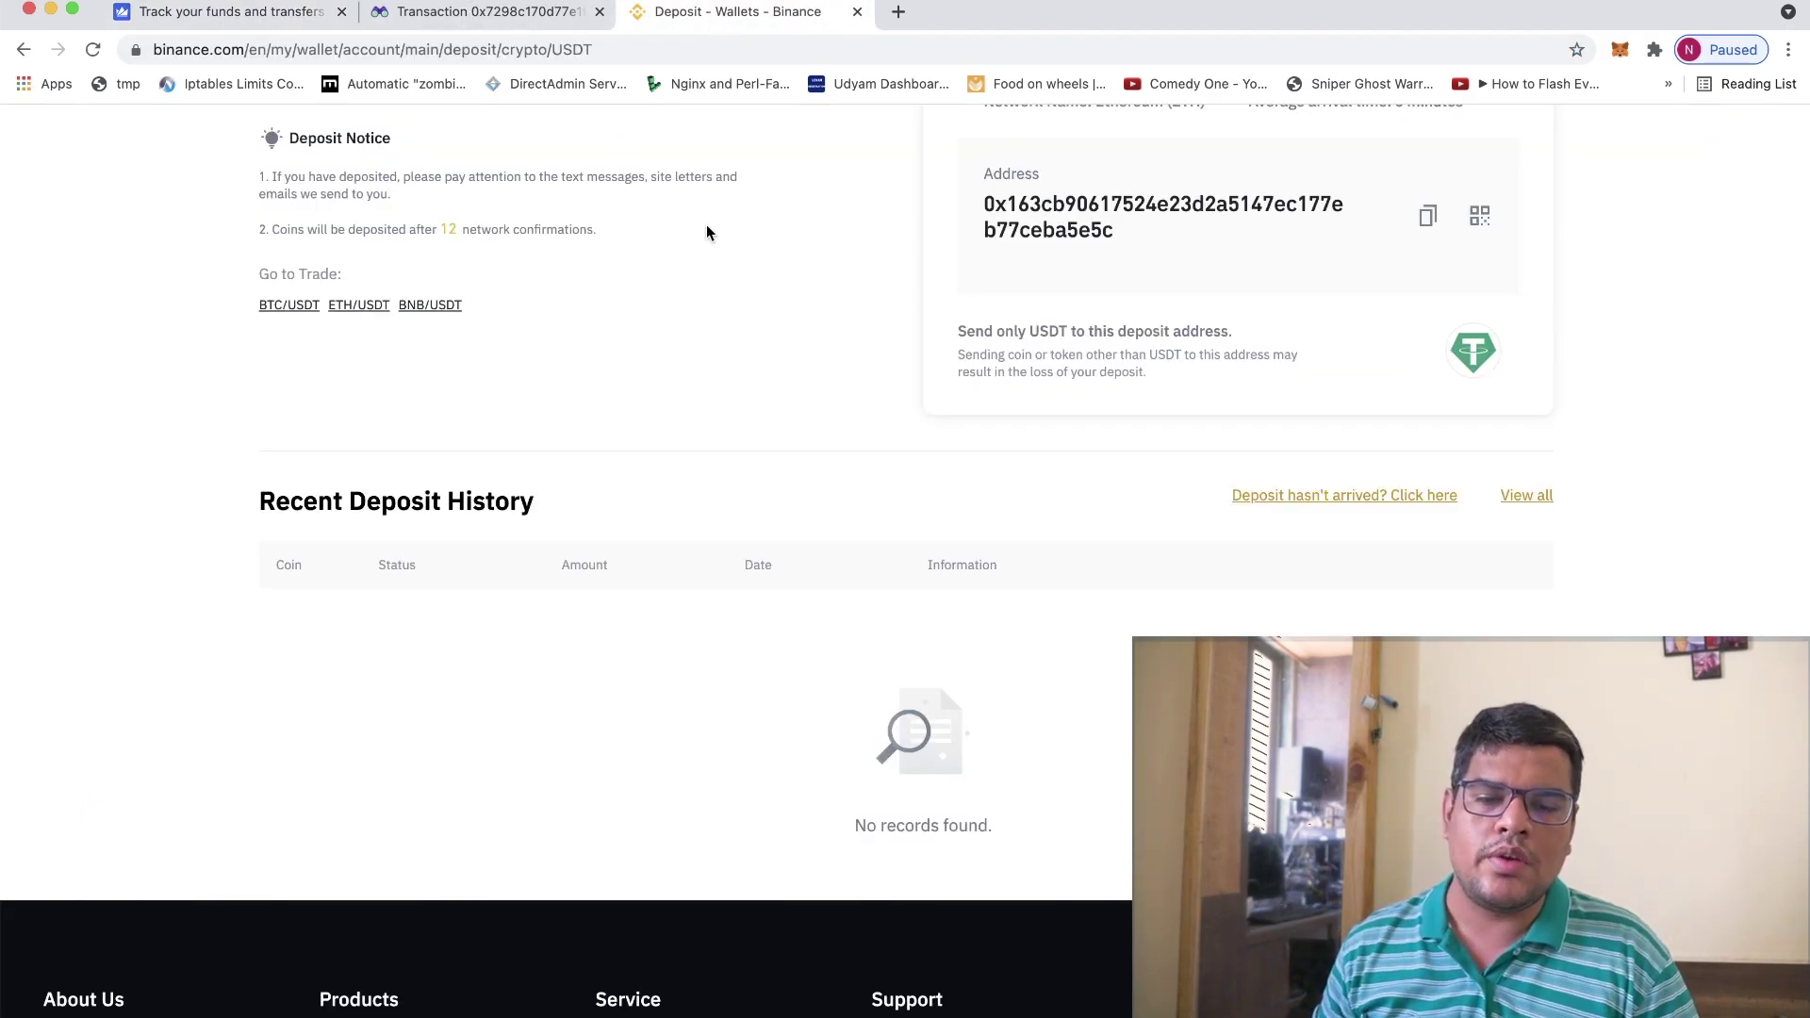
scroll(1028, 254, "up", 3)
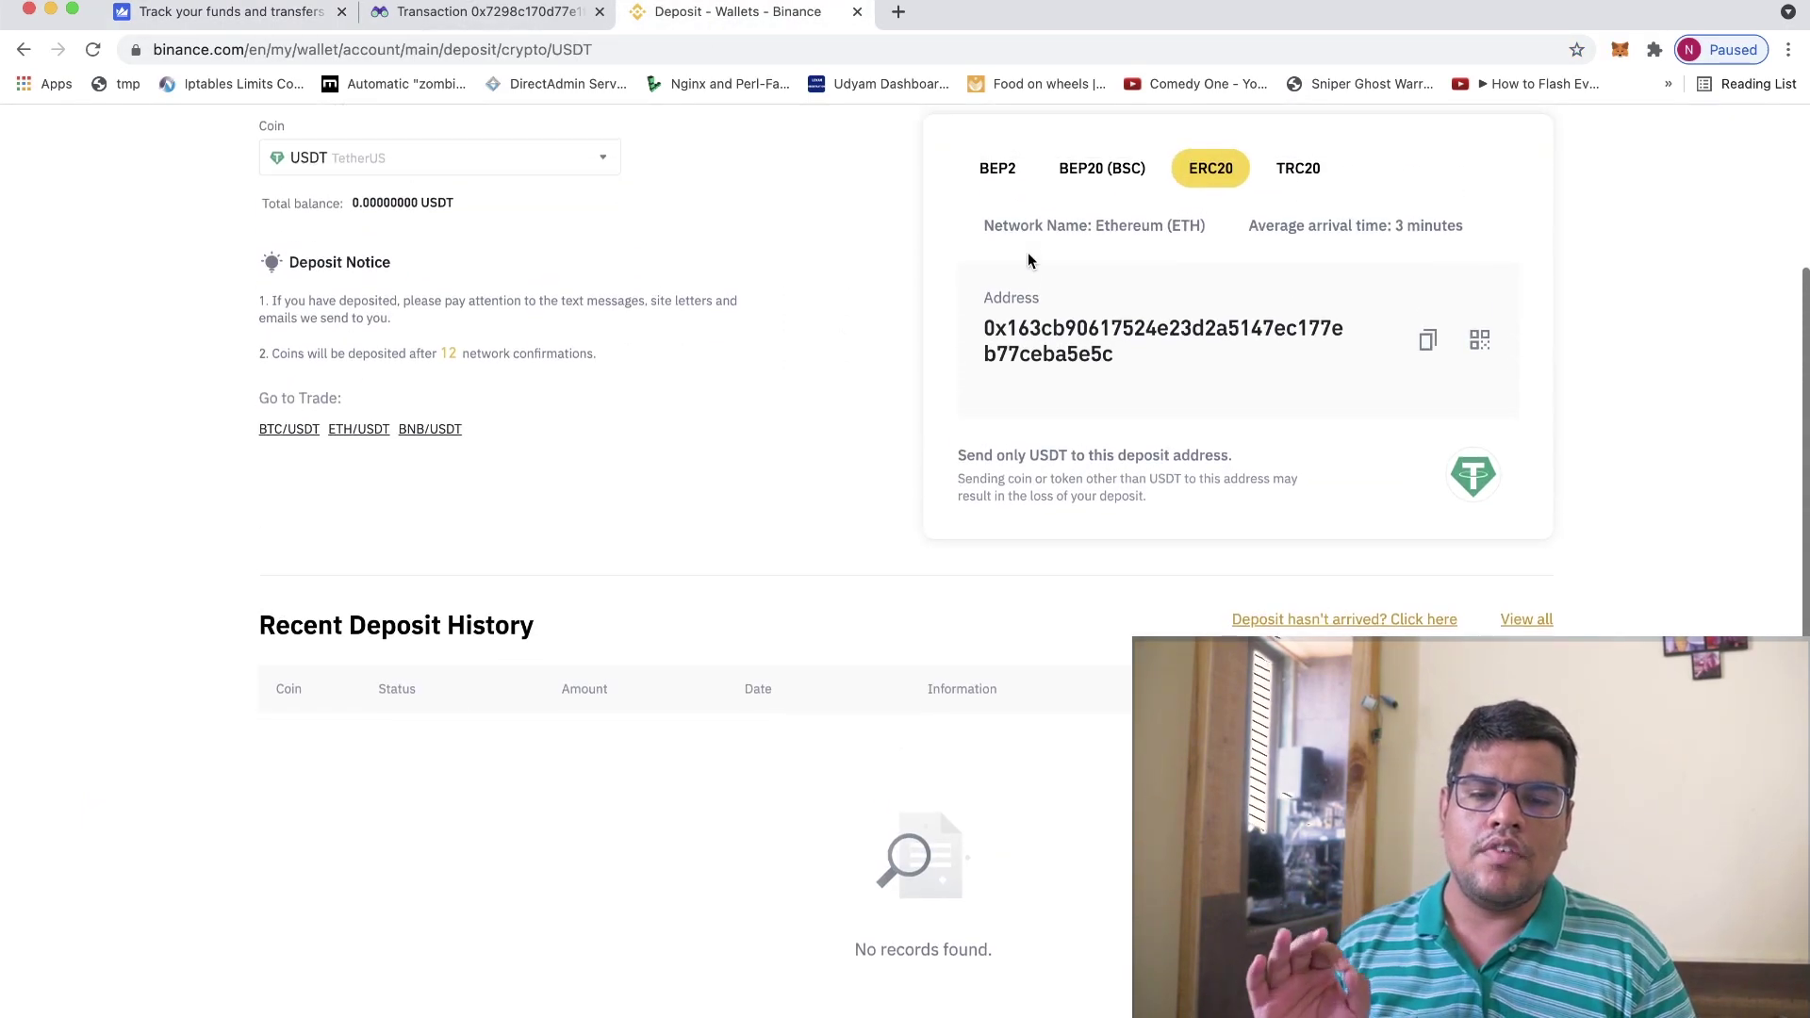
scroll(1027, 254, "up", 3)
scroll(1027, 251, "down", 1)
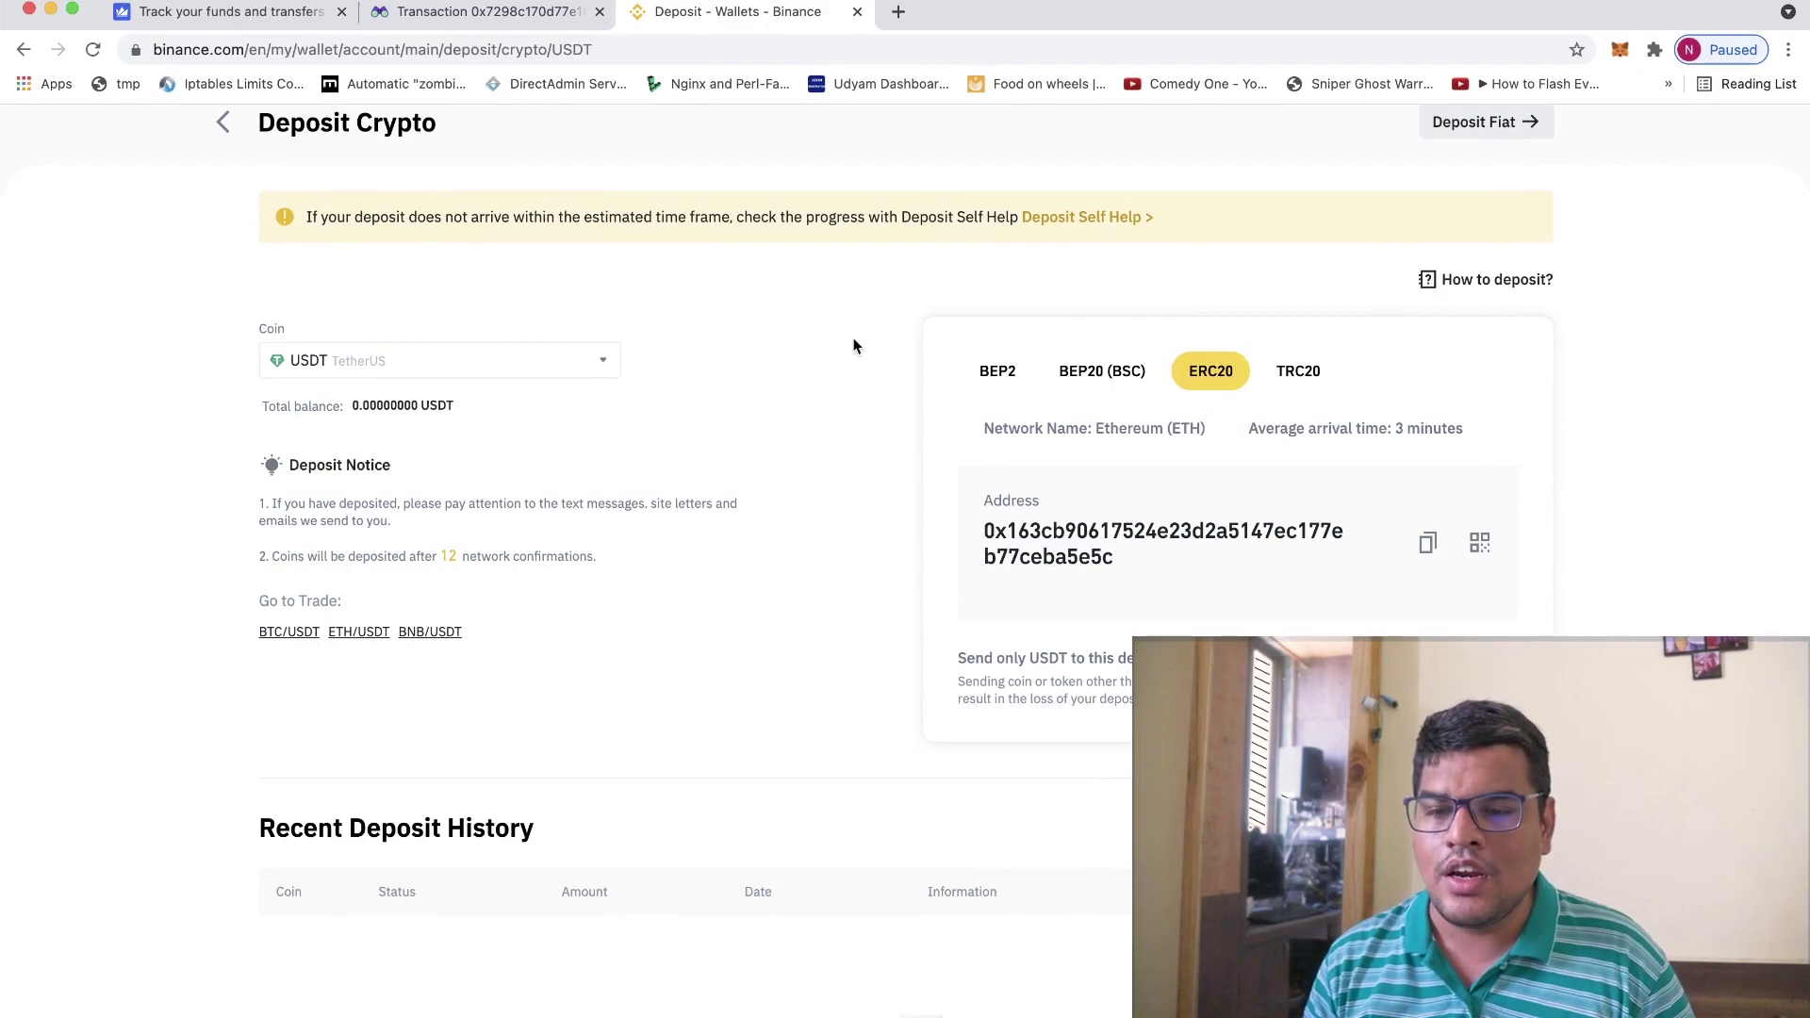
- Open the recipient address's page from the USDT token transfer in the block explorer's transaction details
left_click(466, 13)
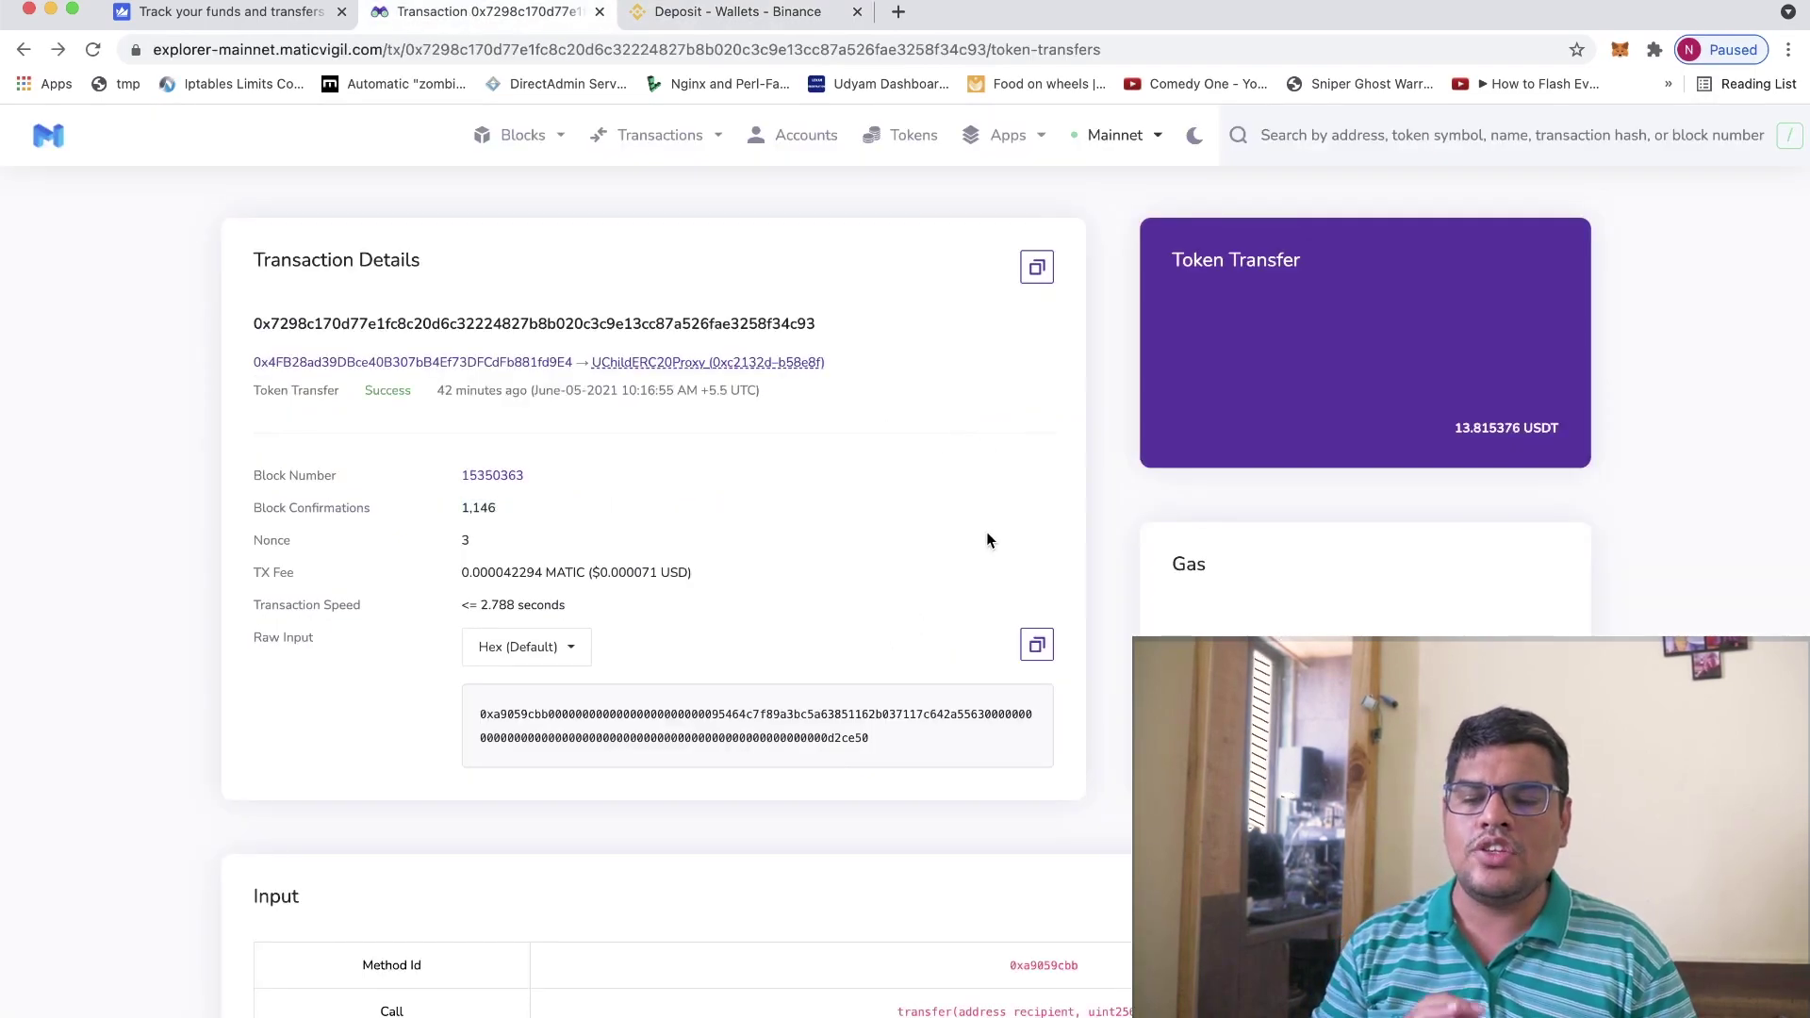
scroll(987, 539, "down", 10)
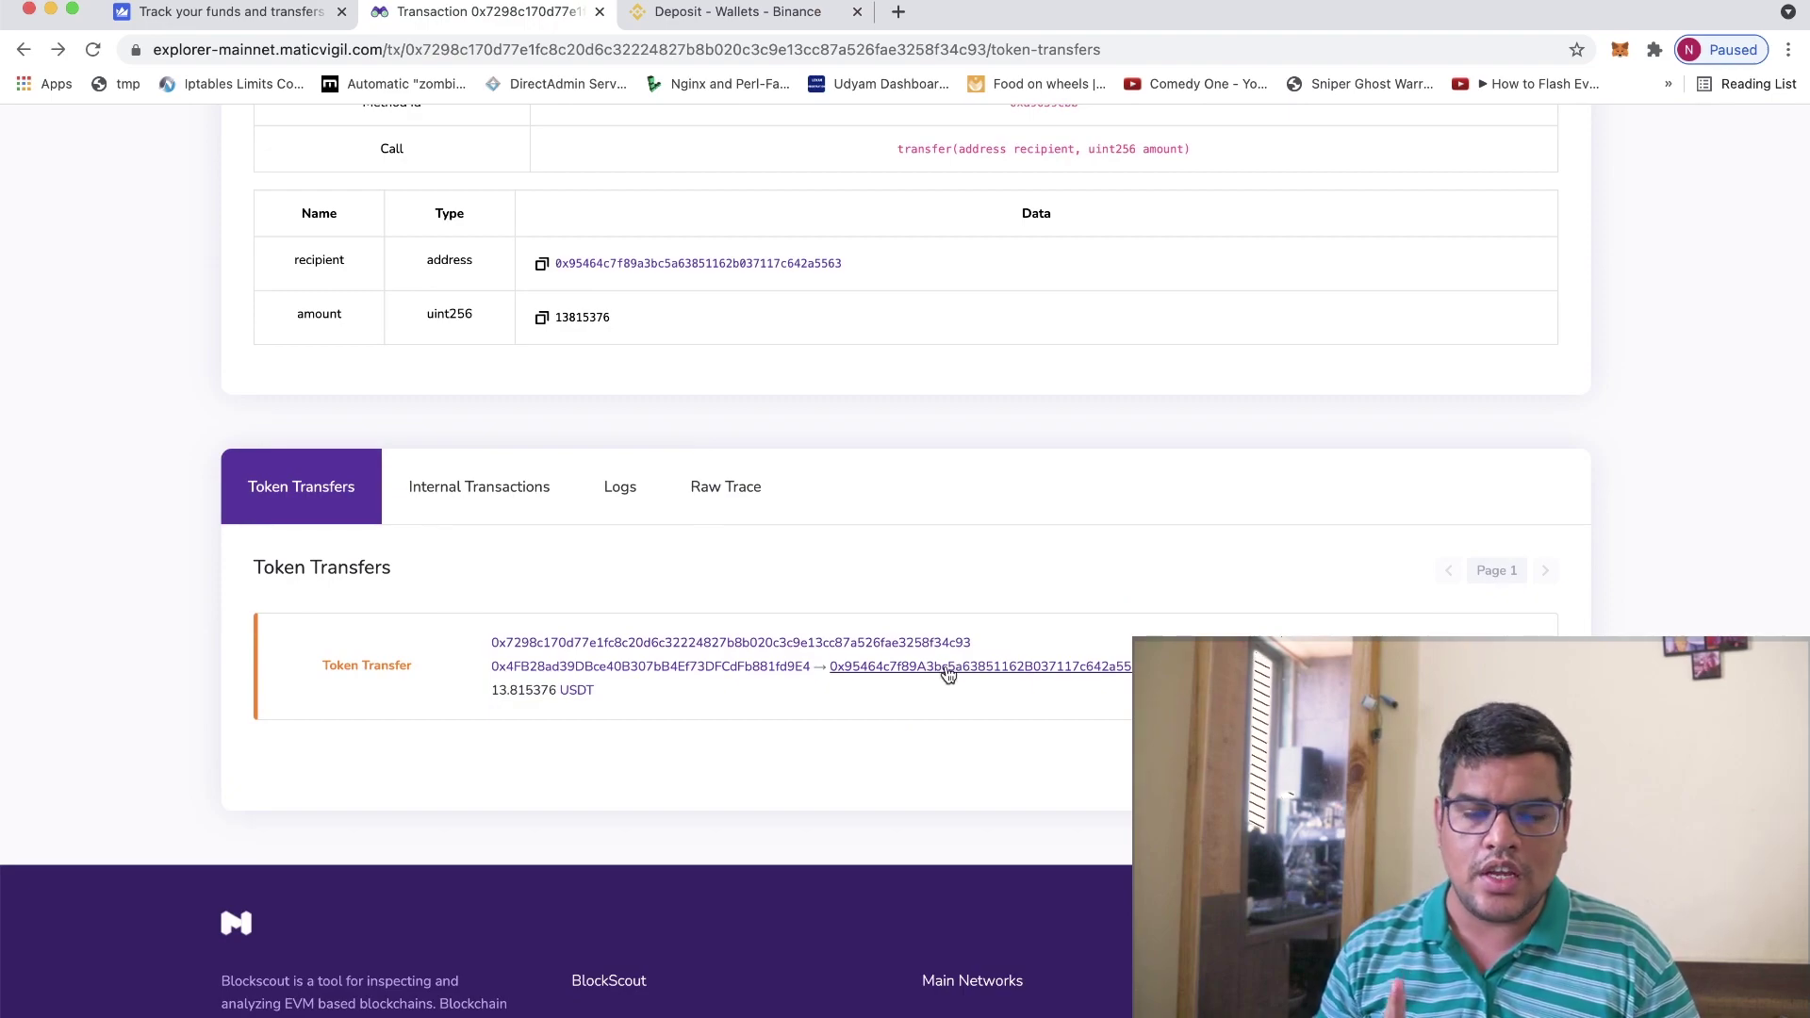
left_click(948, 671)
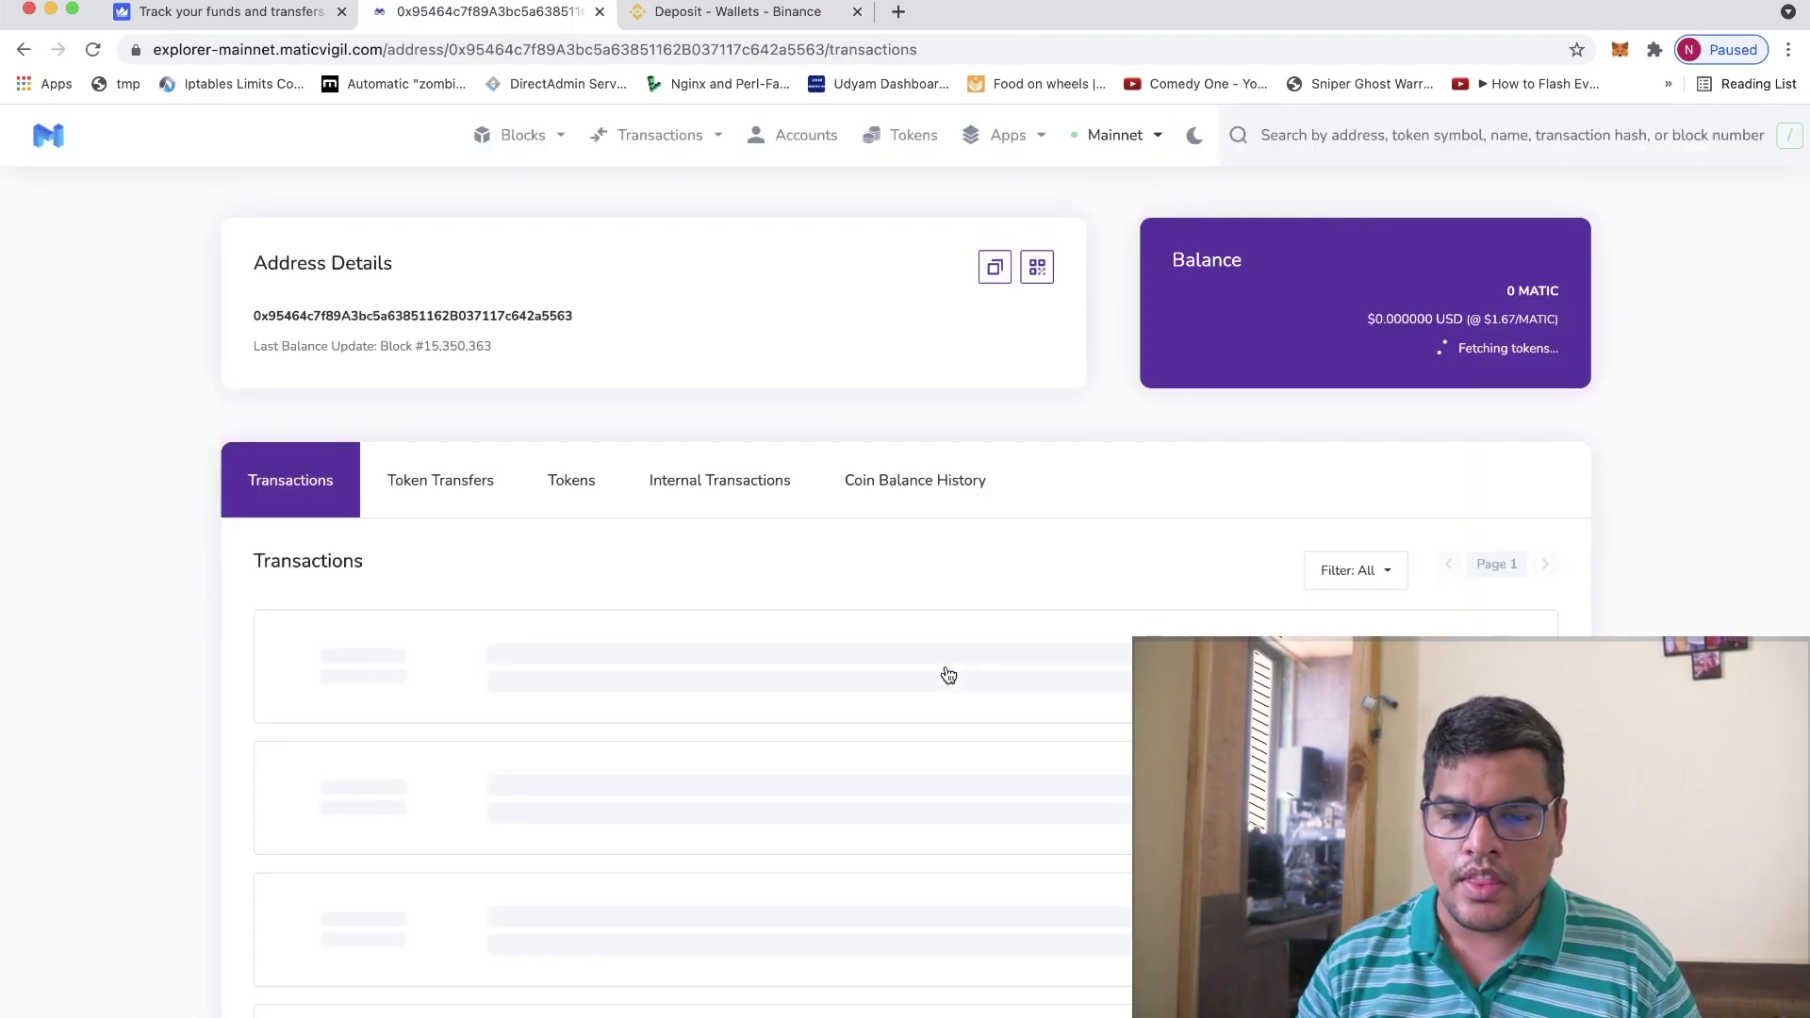
scroll(971, 641, "down", 1)
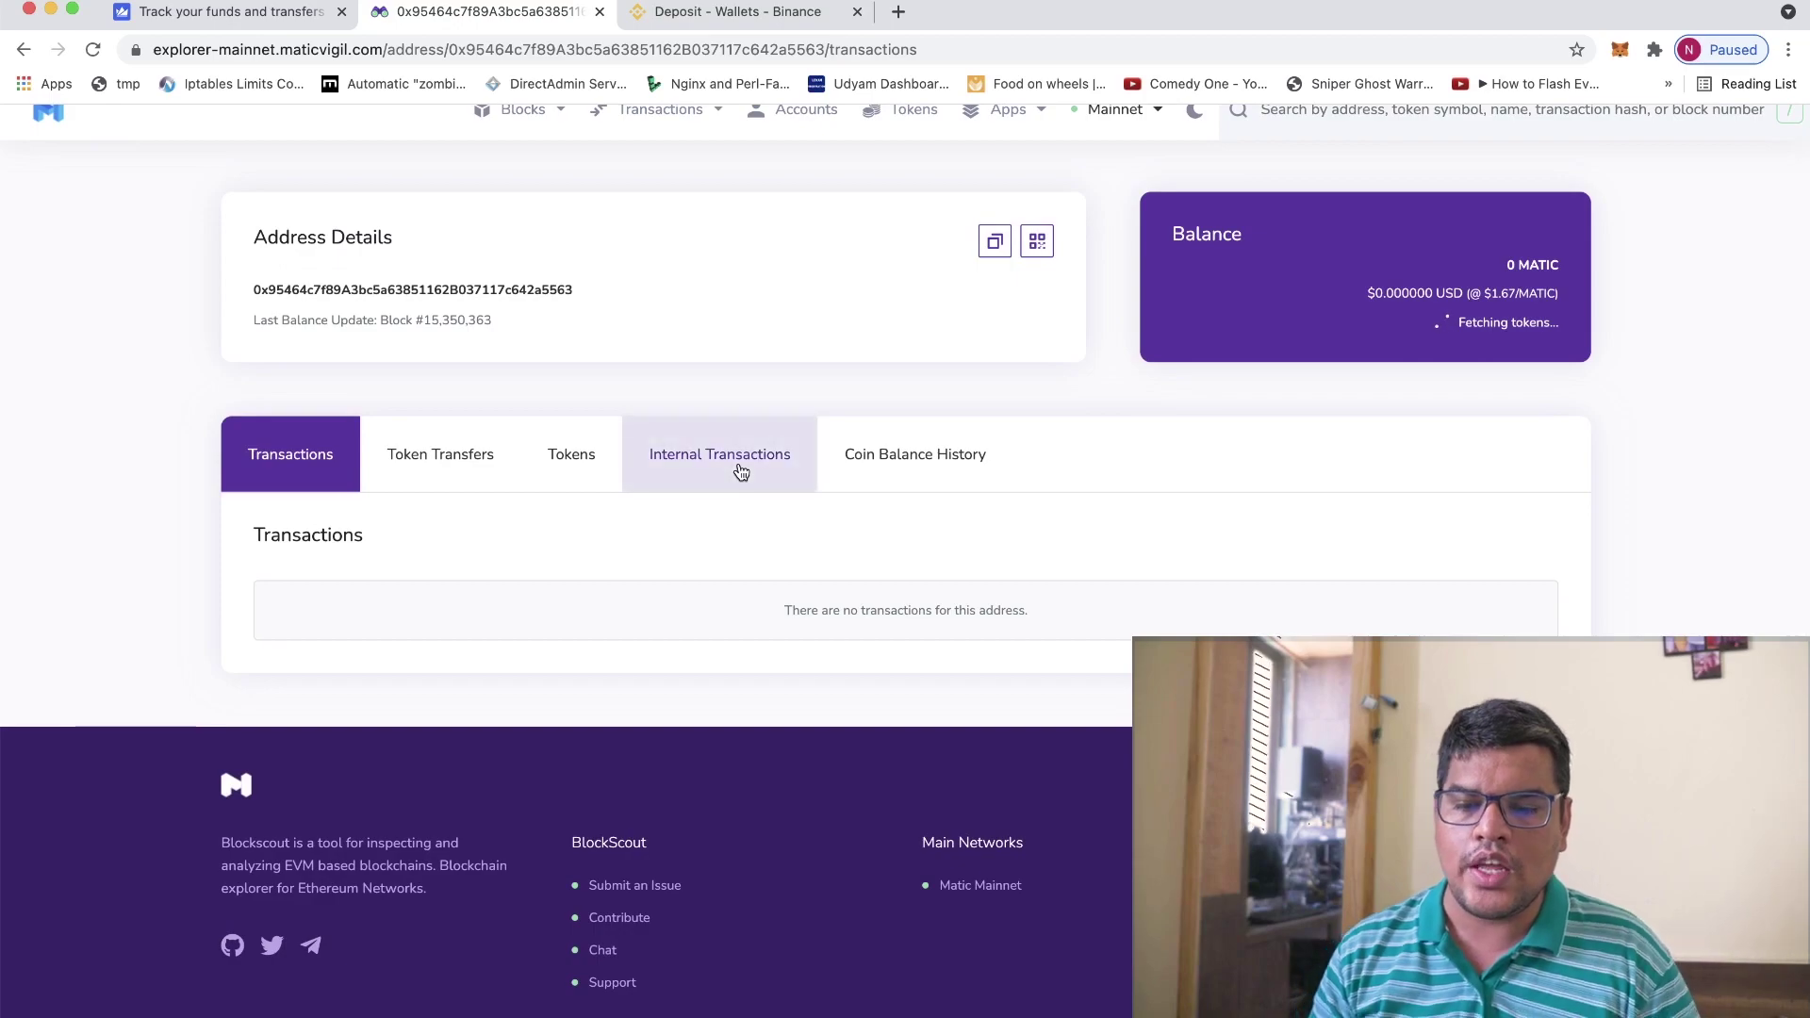
- Check the recipient address's tokens and token transfers in the block explorer, and compare them with the WazirX USDT balance
left_click(611, 466)
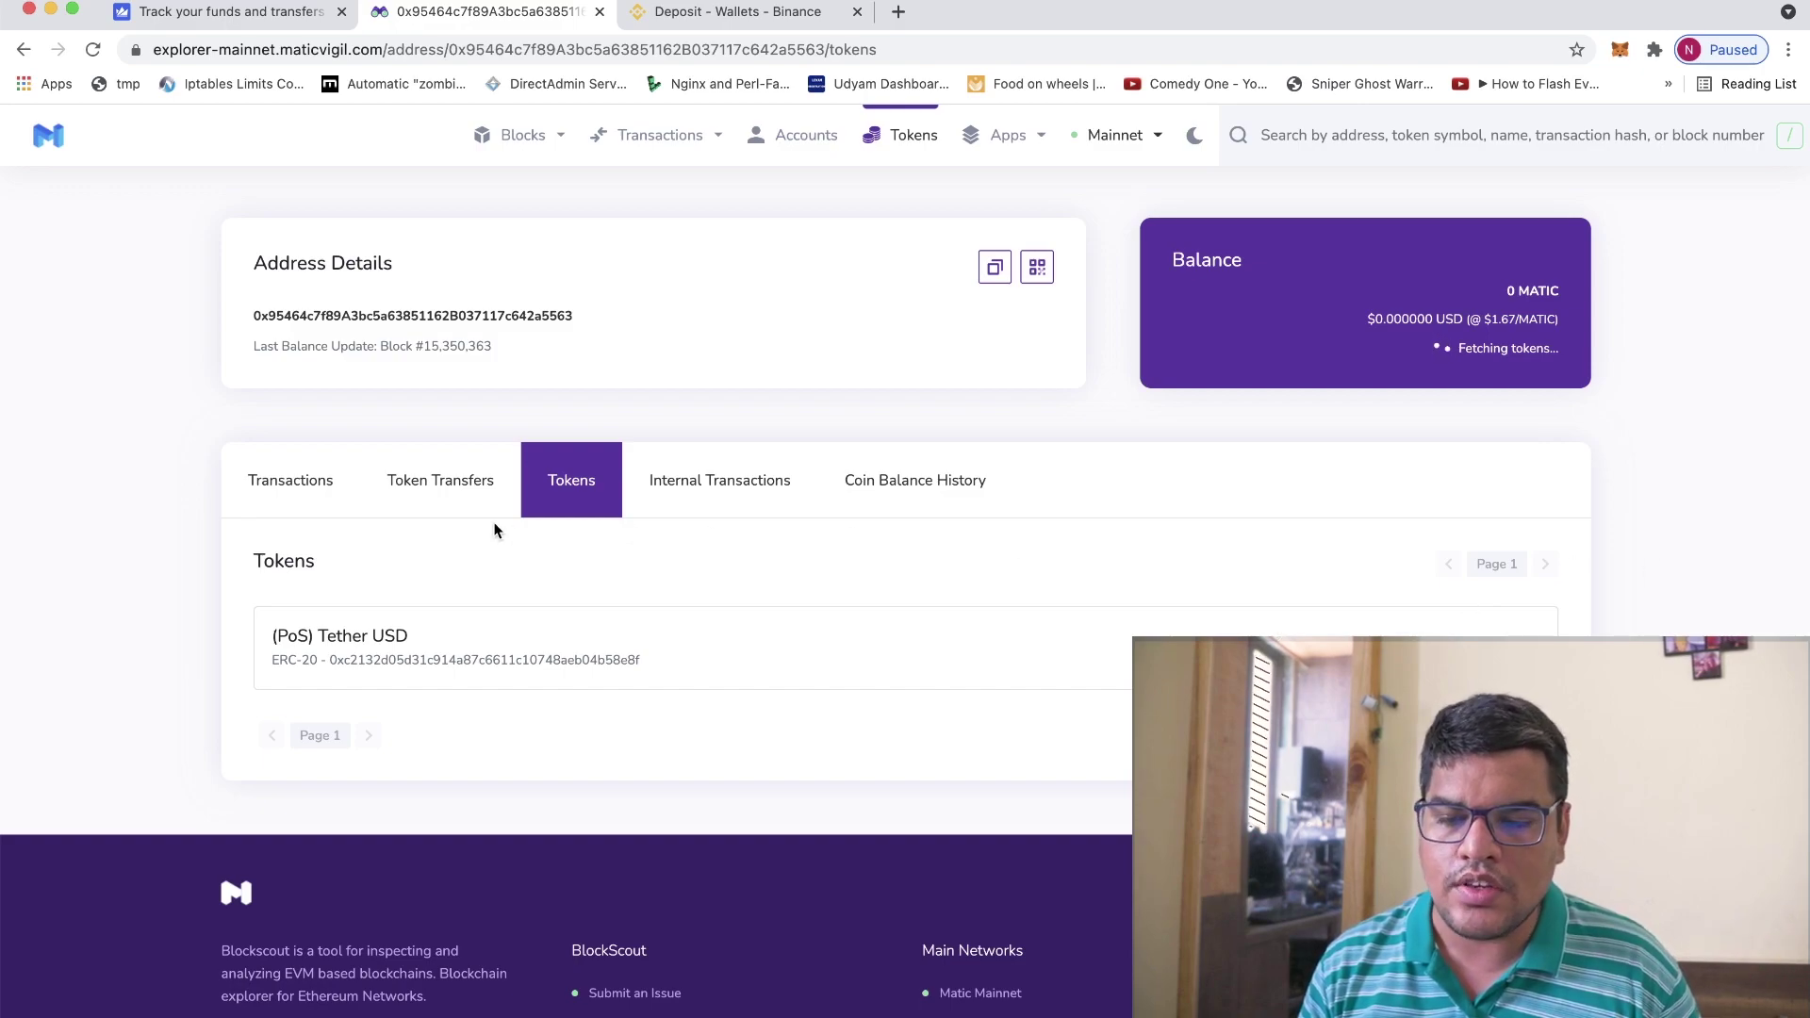
left_click(442, 510)
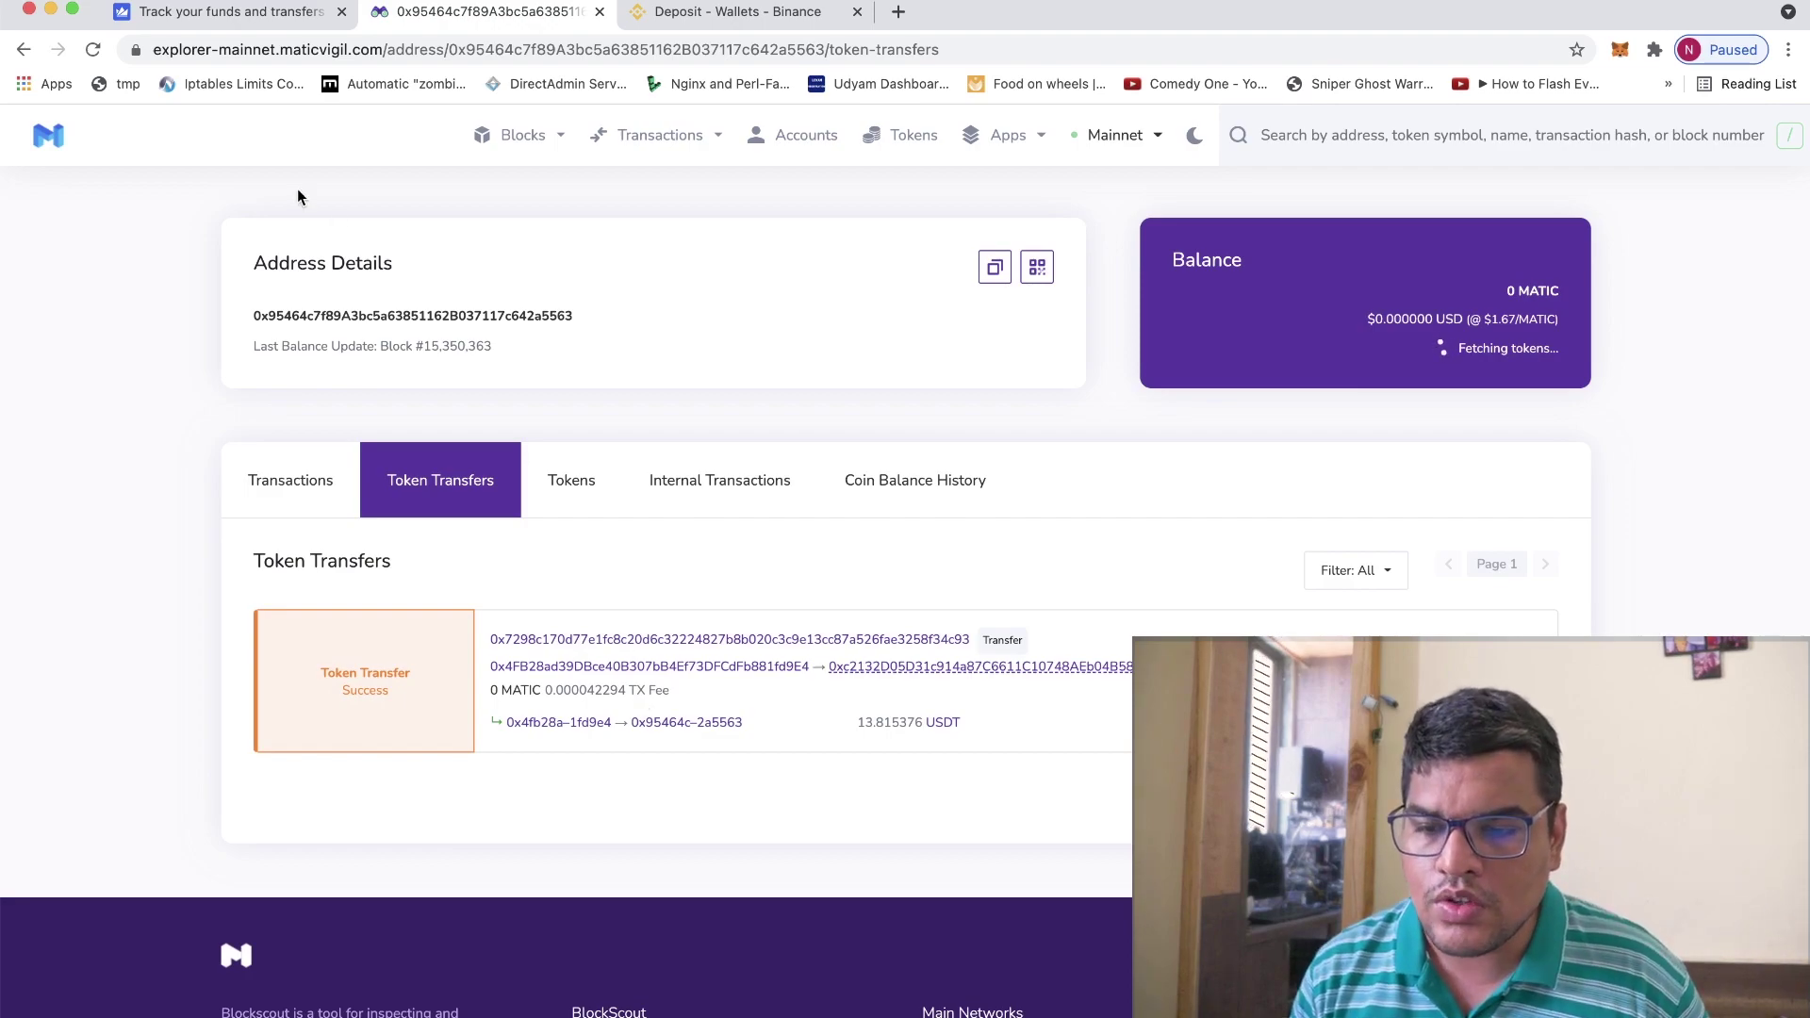
left_click(275, 20)
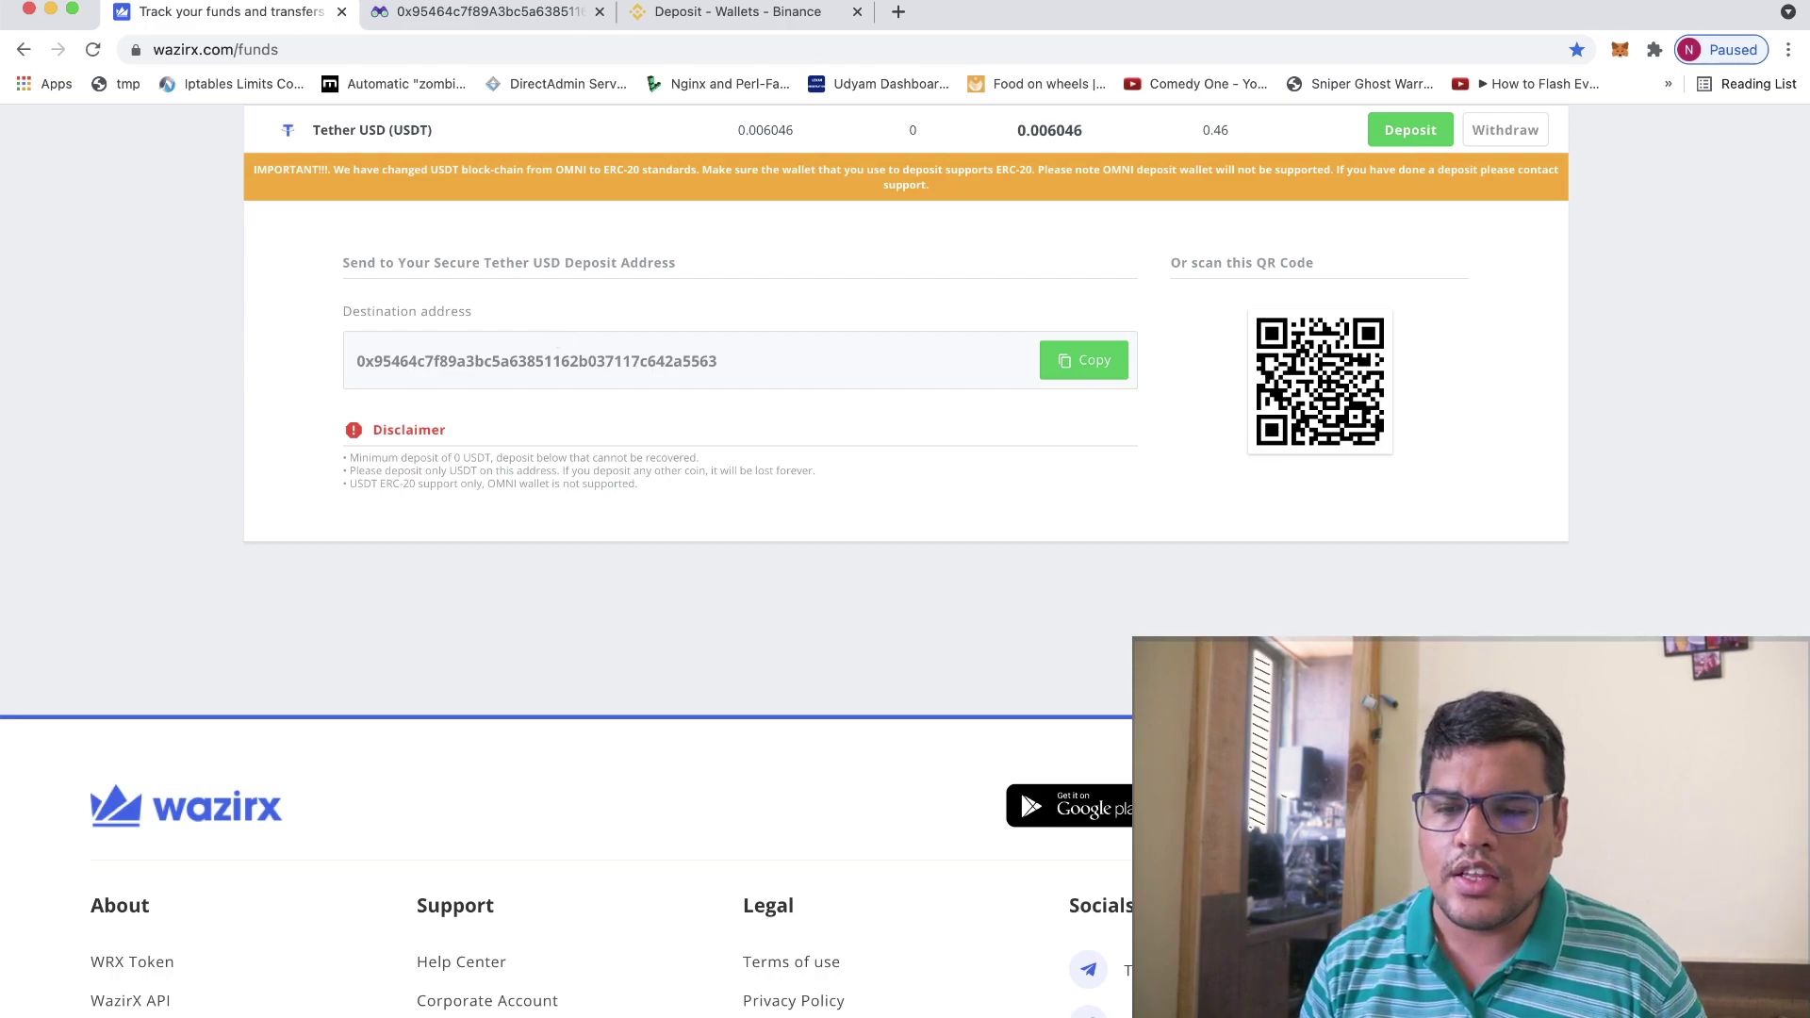
left_click(419, 13)
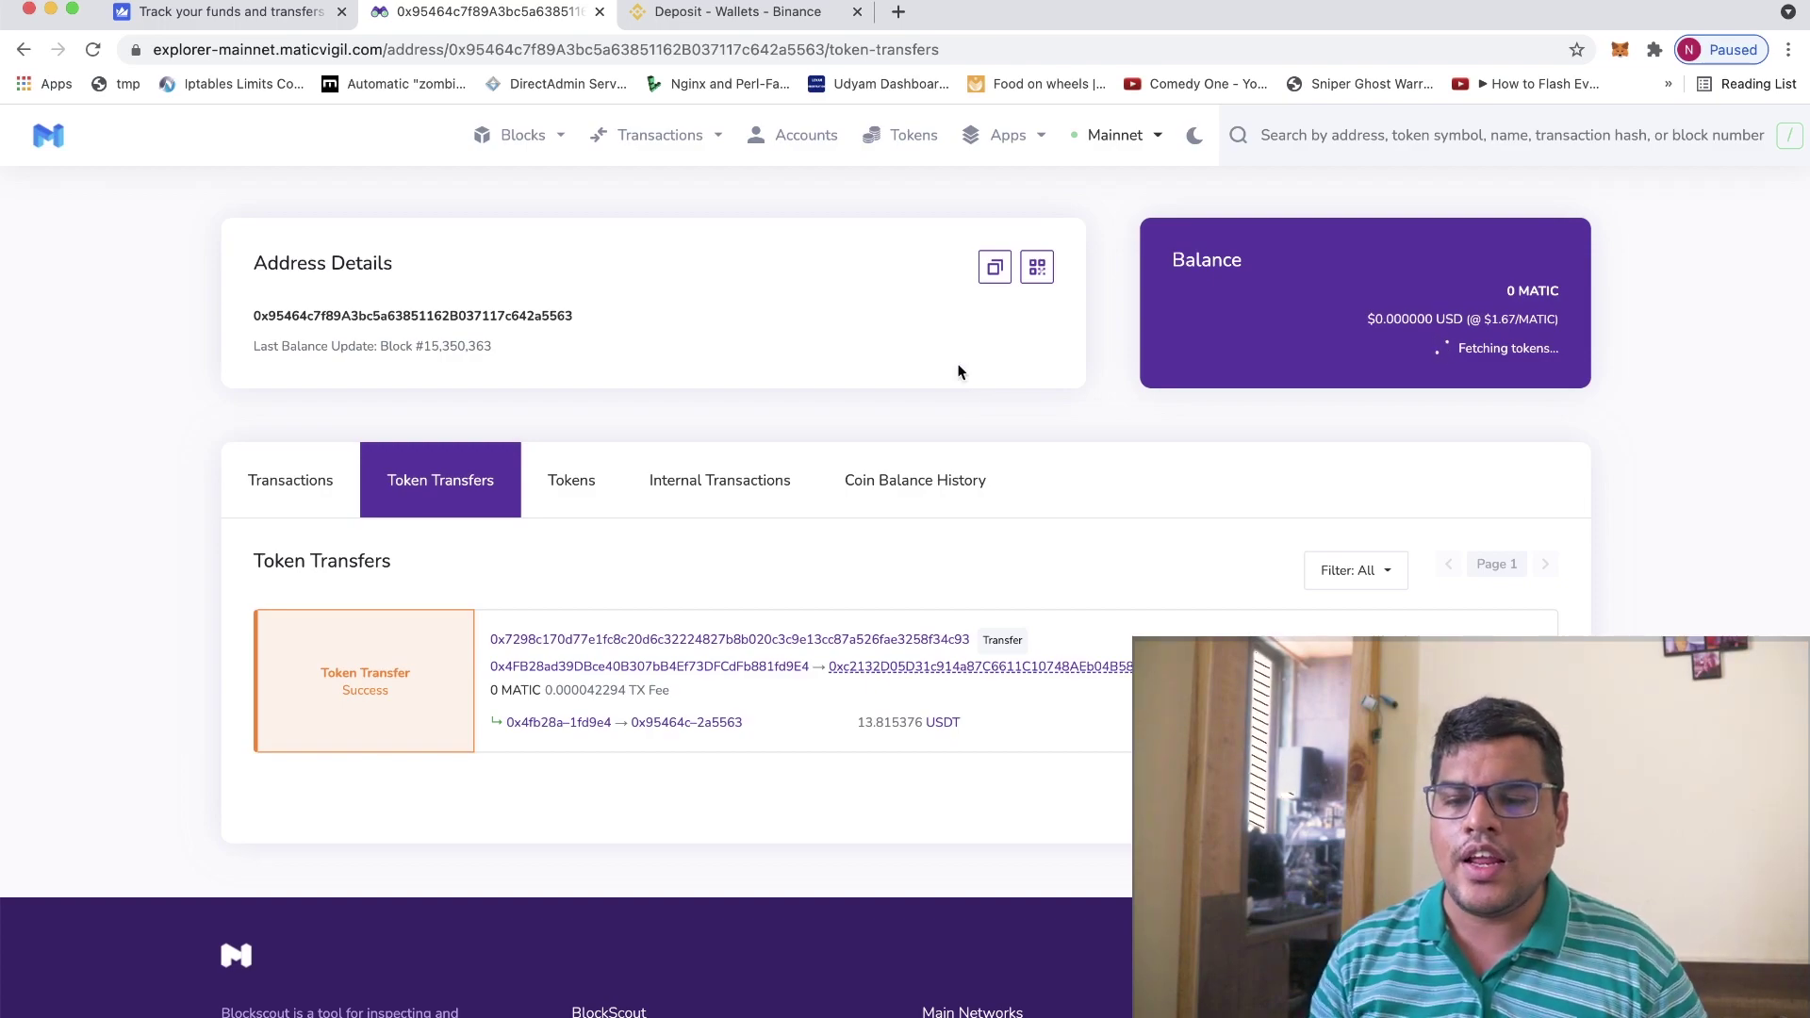
- Recheck WazirX's Tether USD deposit section against the recipient address's token transfers, and list the address's tokens in the block explorer
left_click(282, 27)
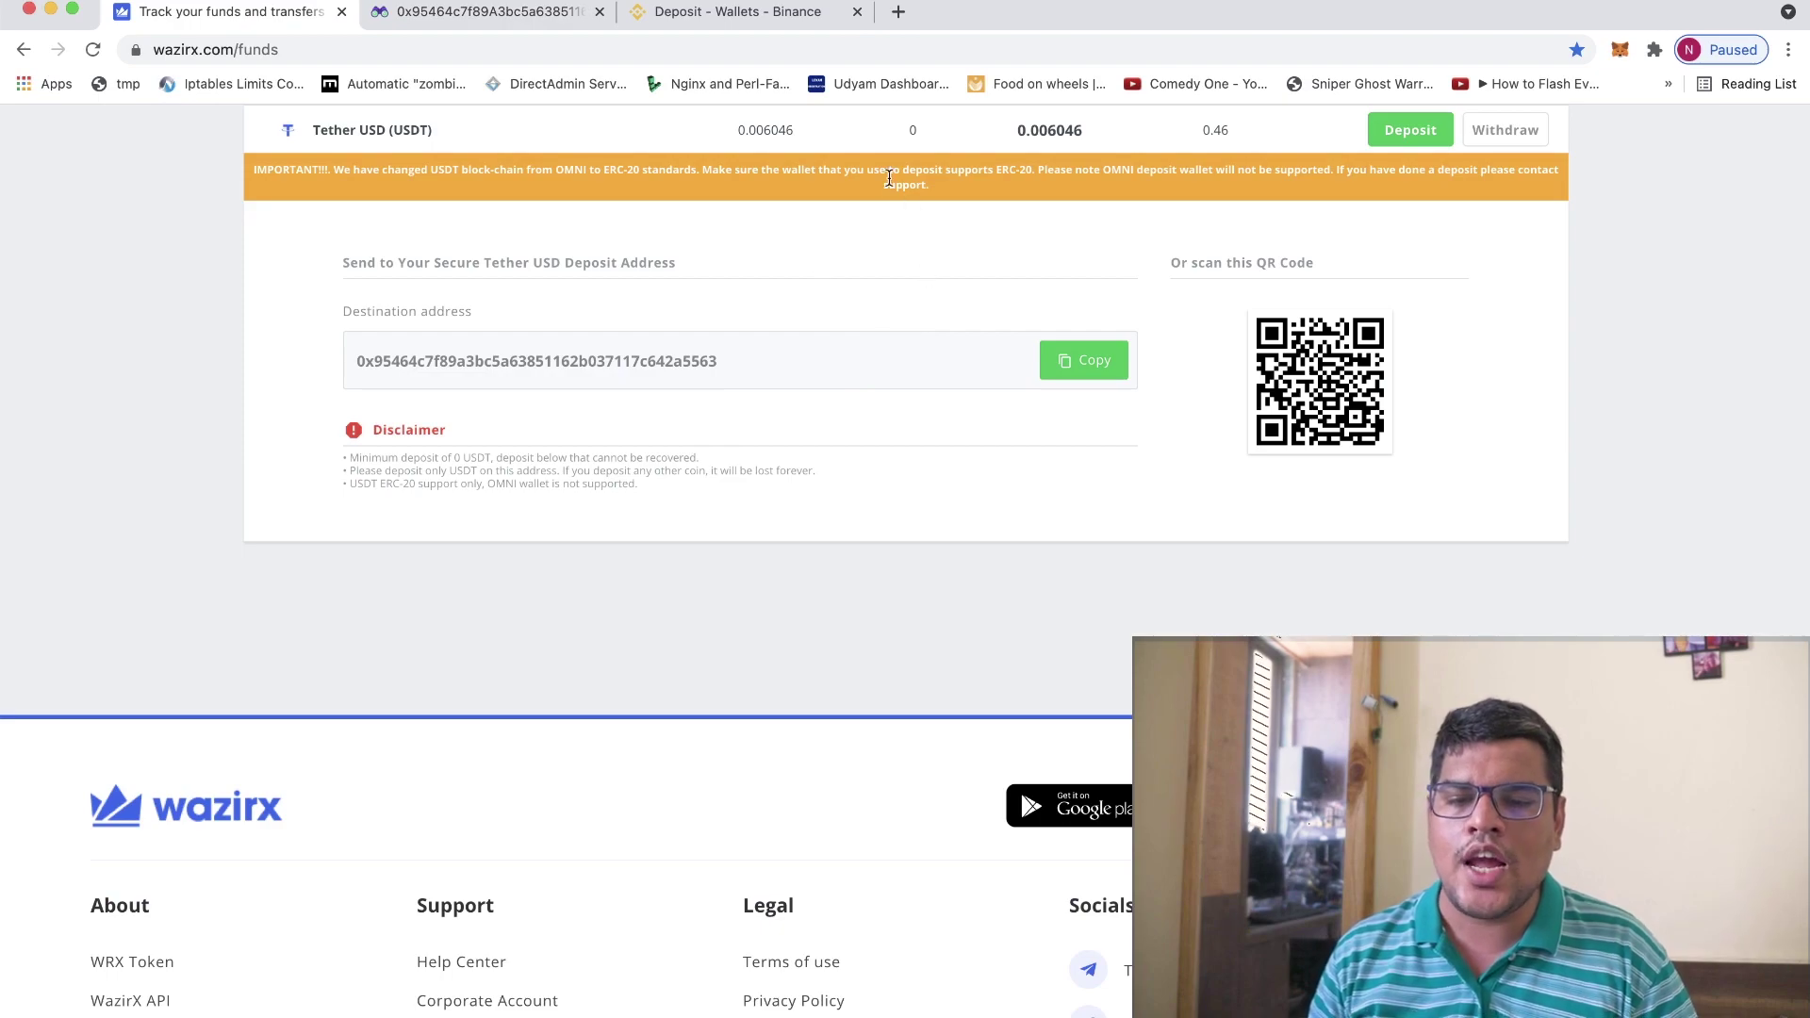
left_click(487, 12)
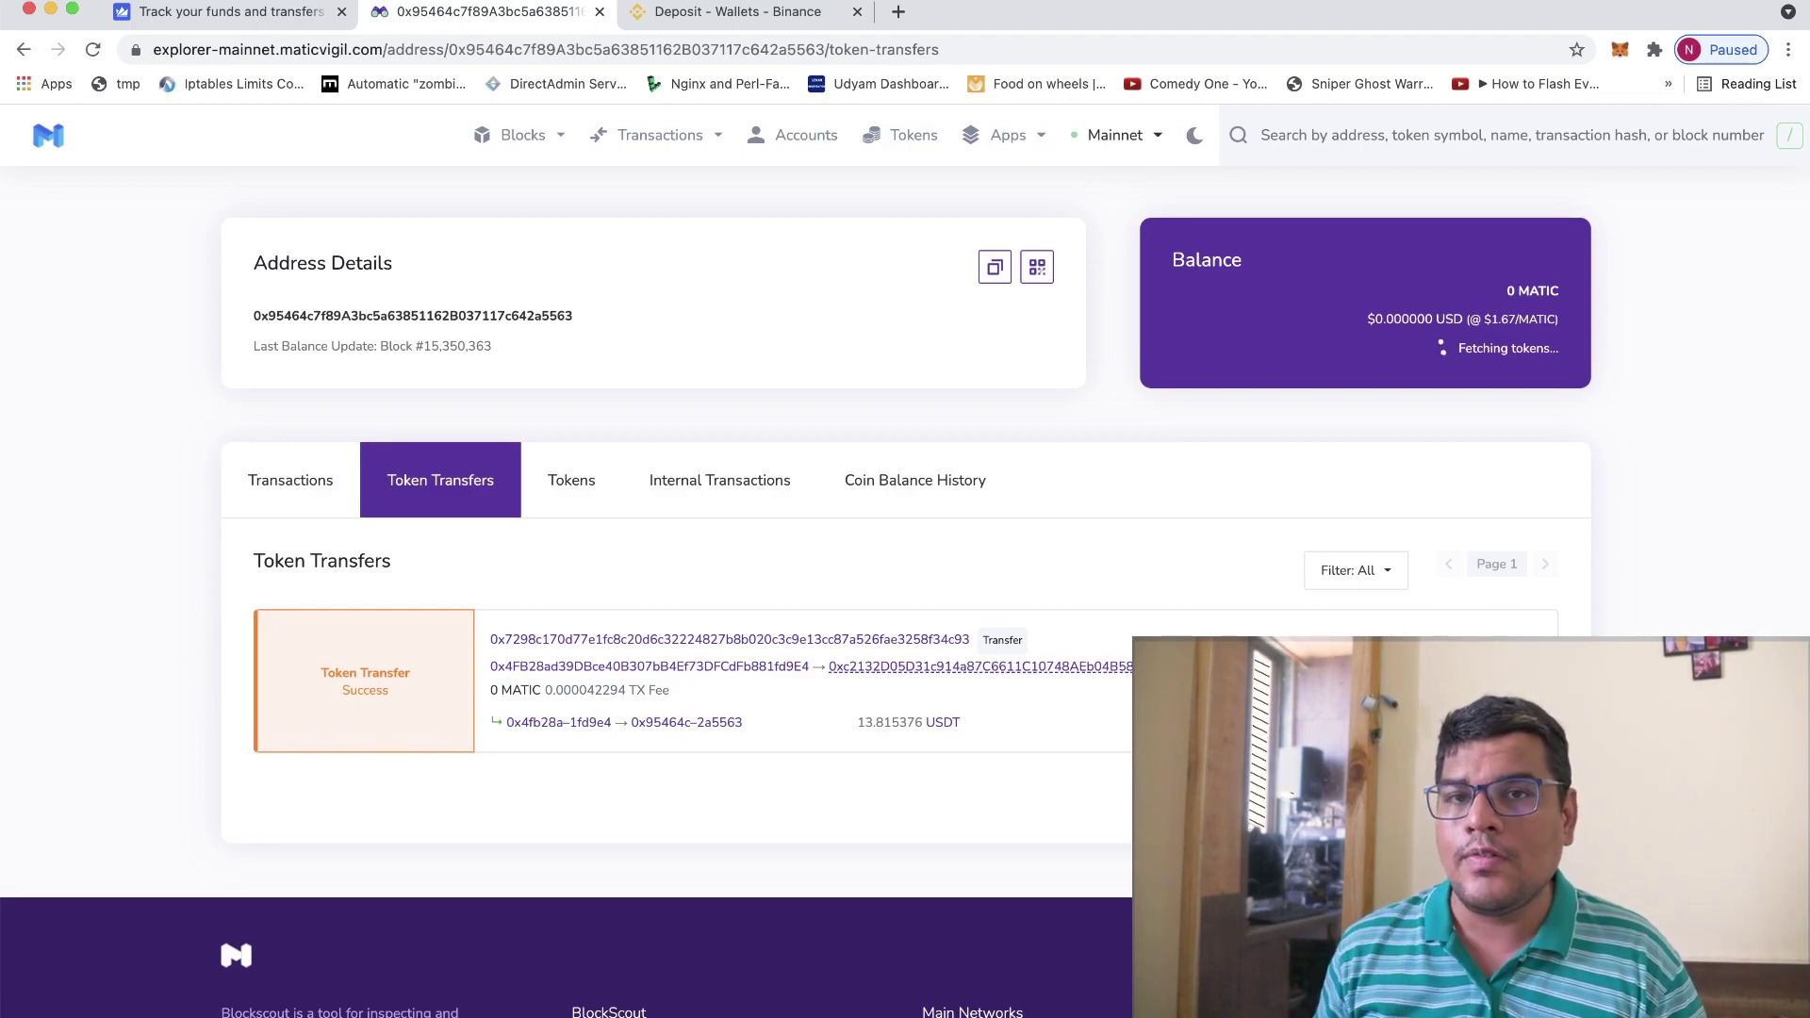
right_click(1051, 520)
left_click(1079, 579)
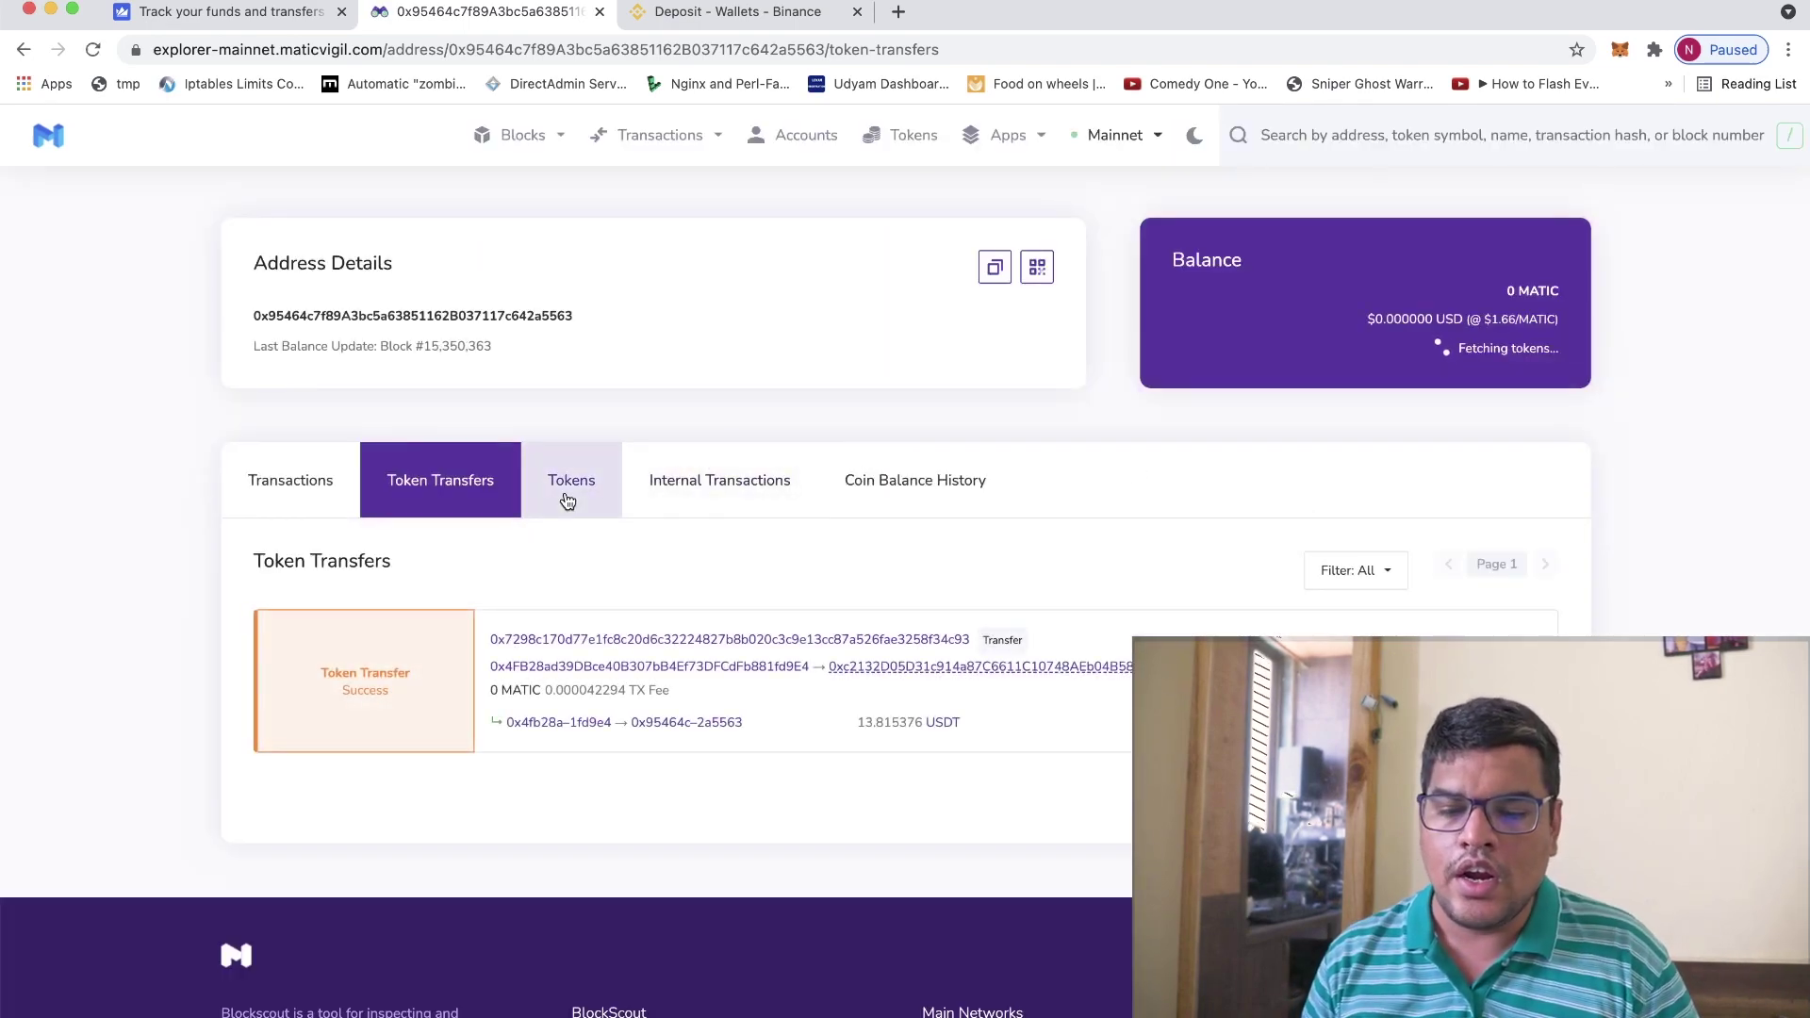
left_click(568, 497)
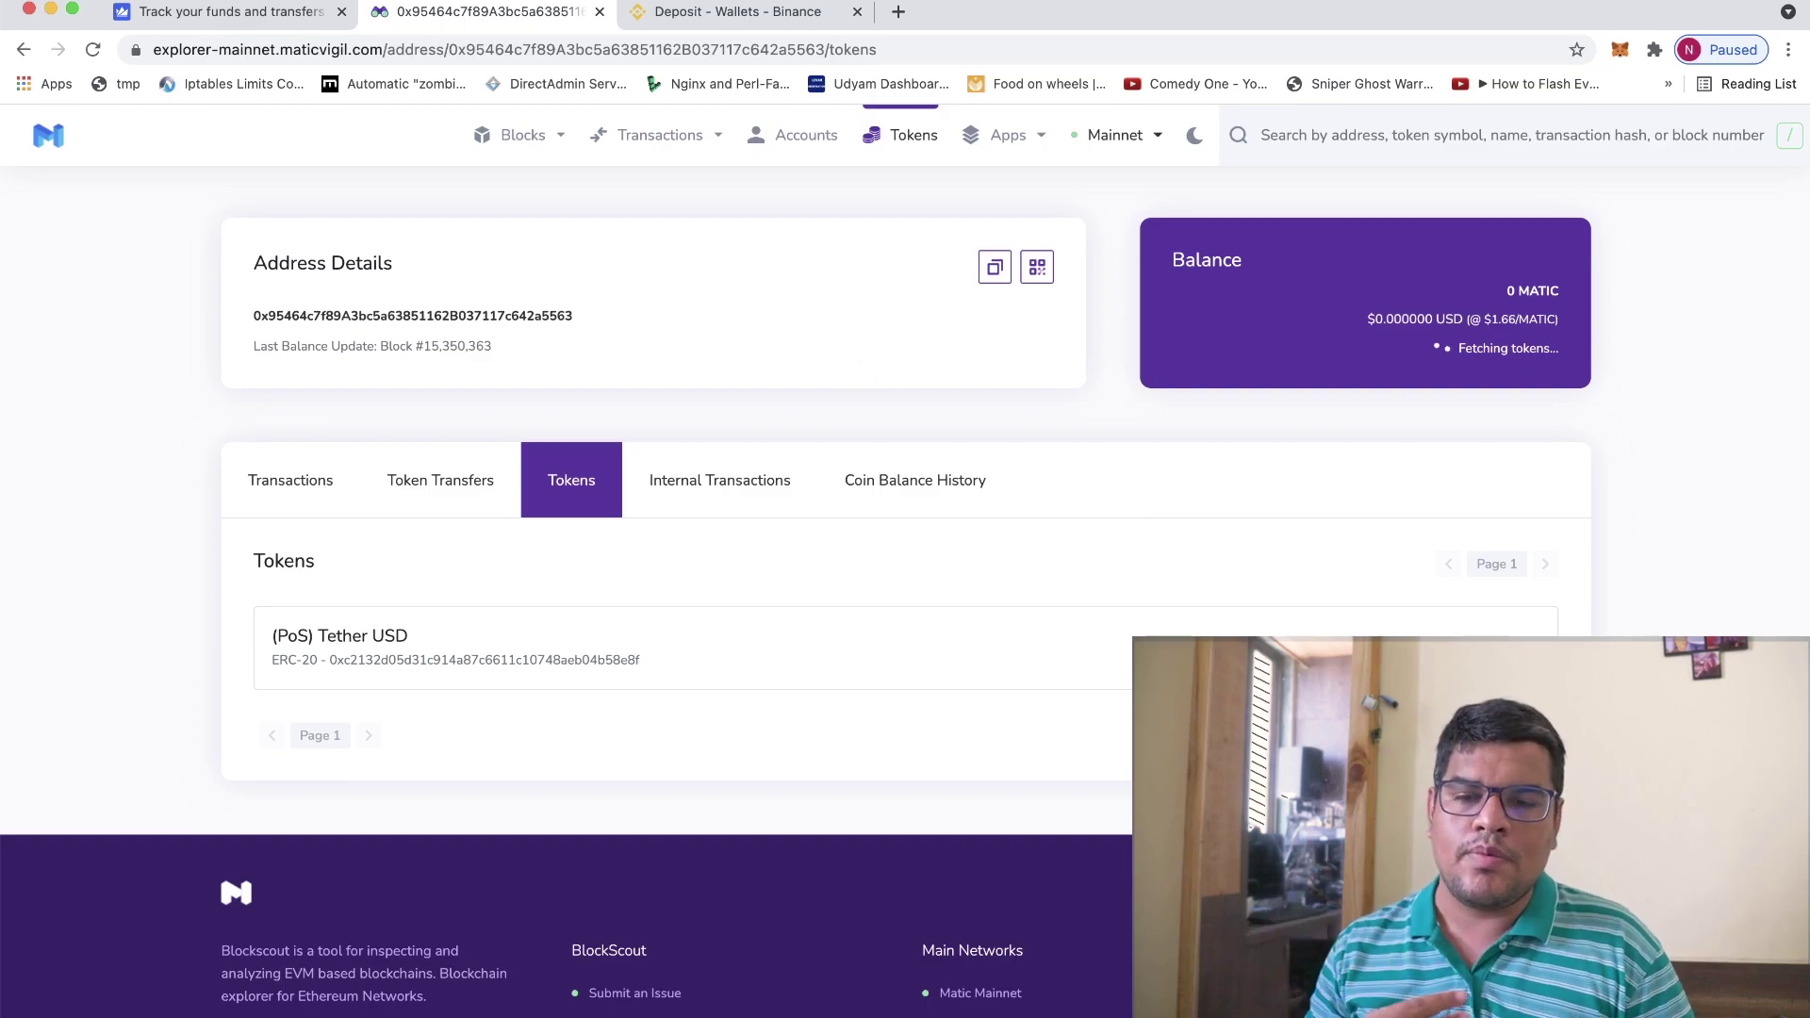
- Check Binance's network confirmation requirement for USDT deposits, and return to the USDT transfer's transaction details in the block explorer
left_click(643, 13)
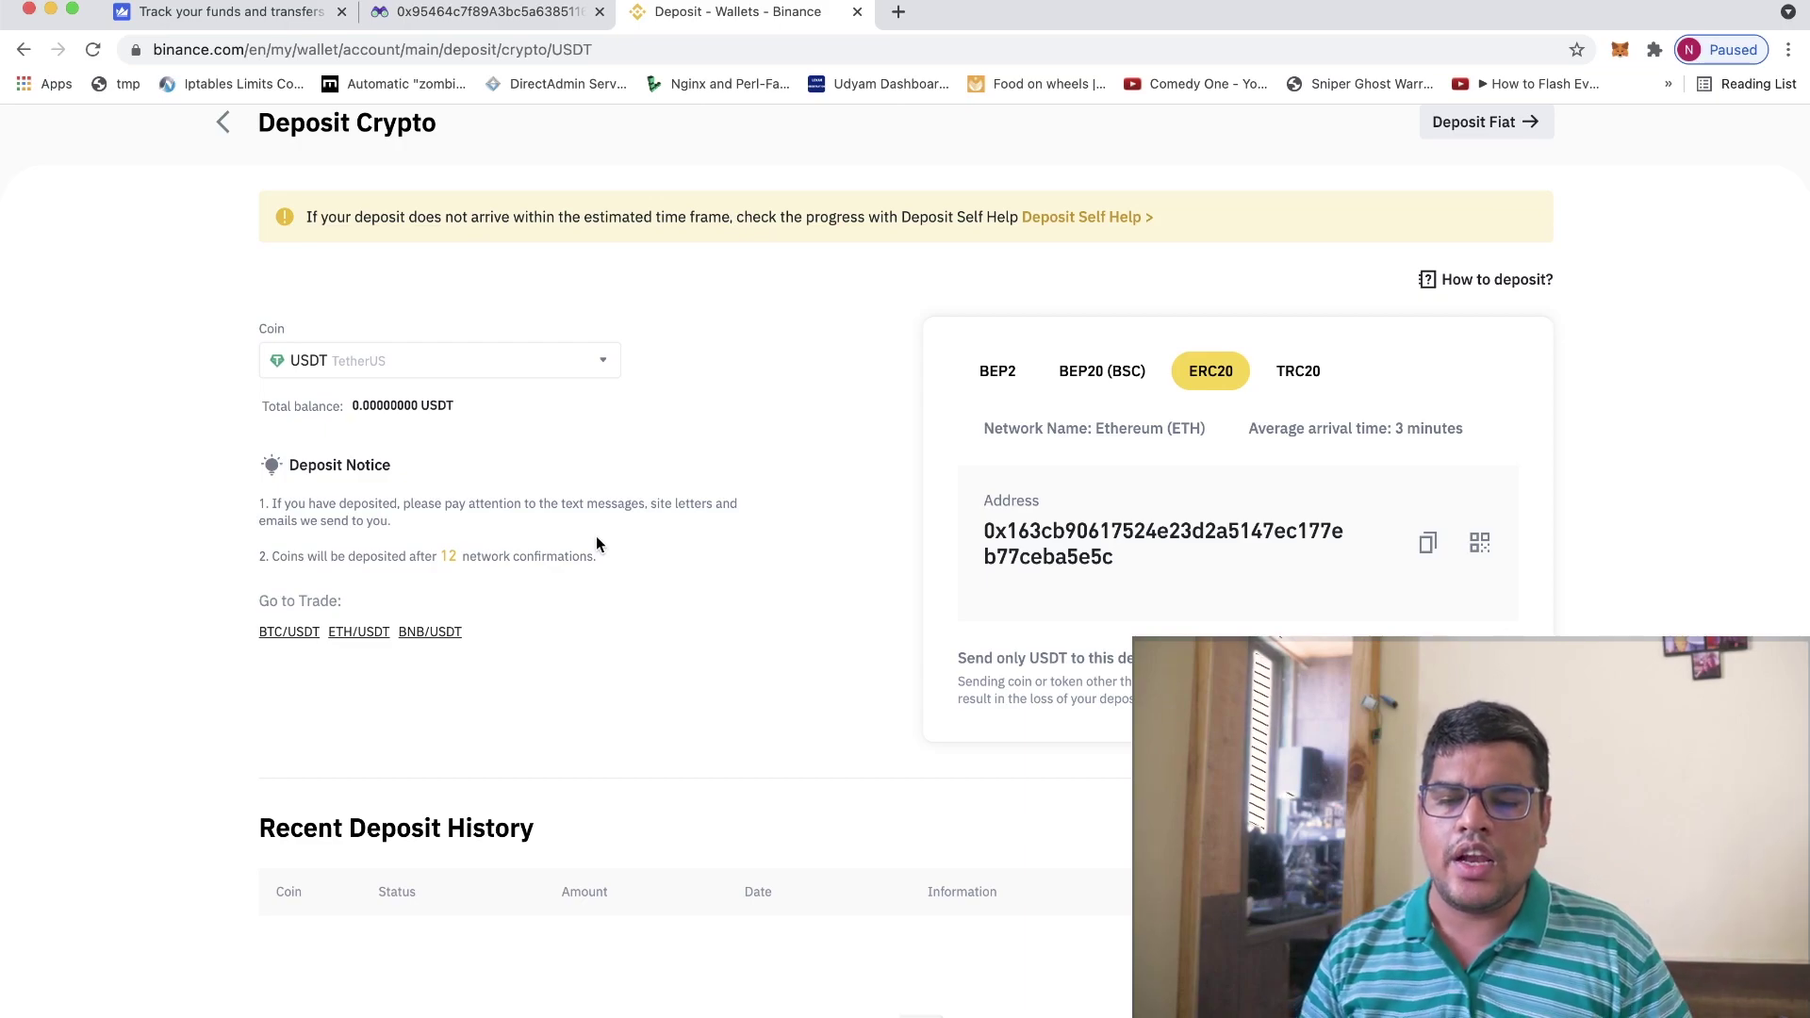
left_click_drag(286, 556, 541, 550)
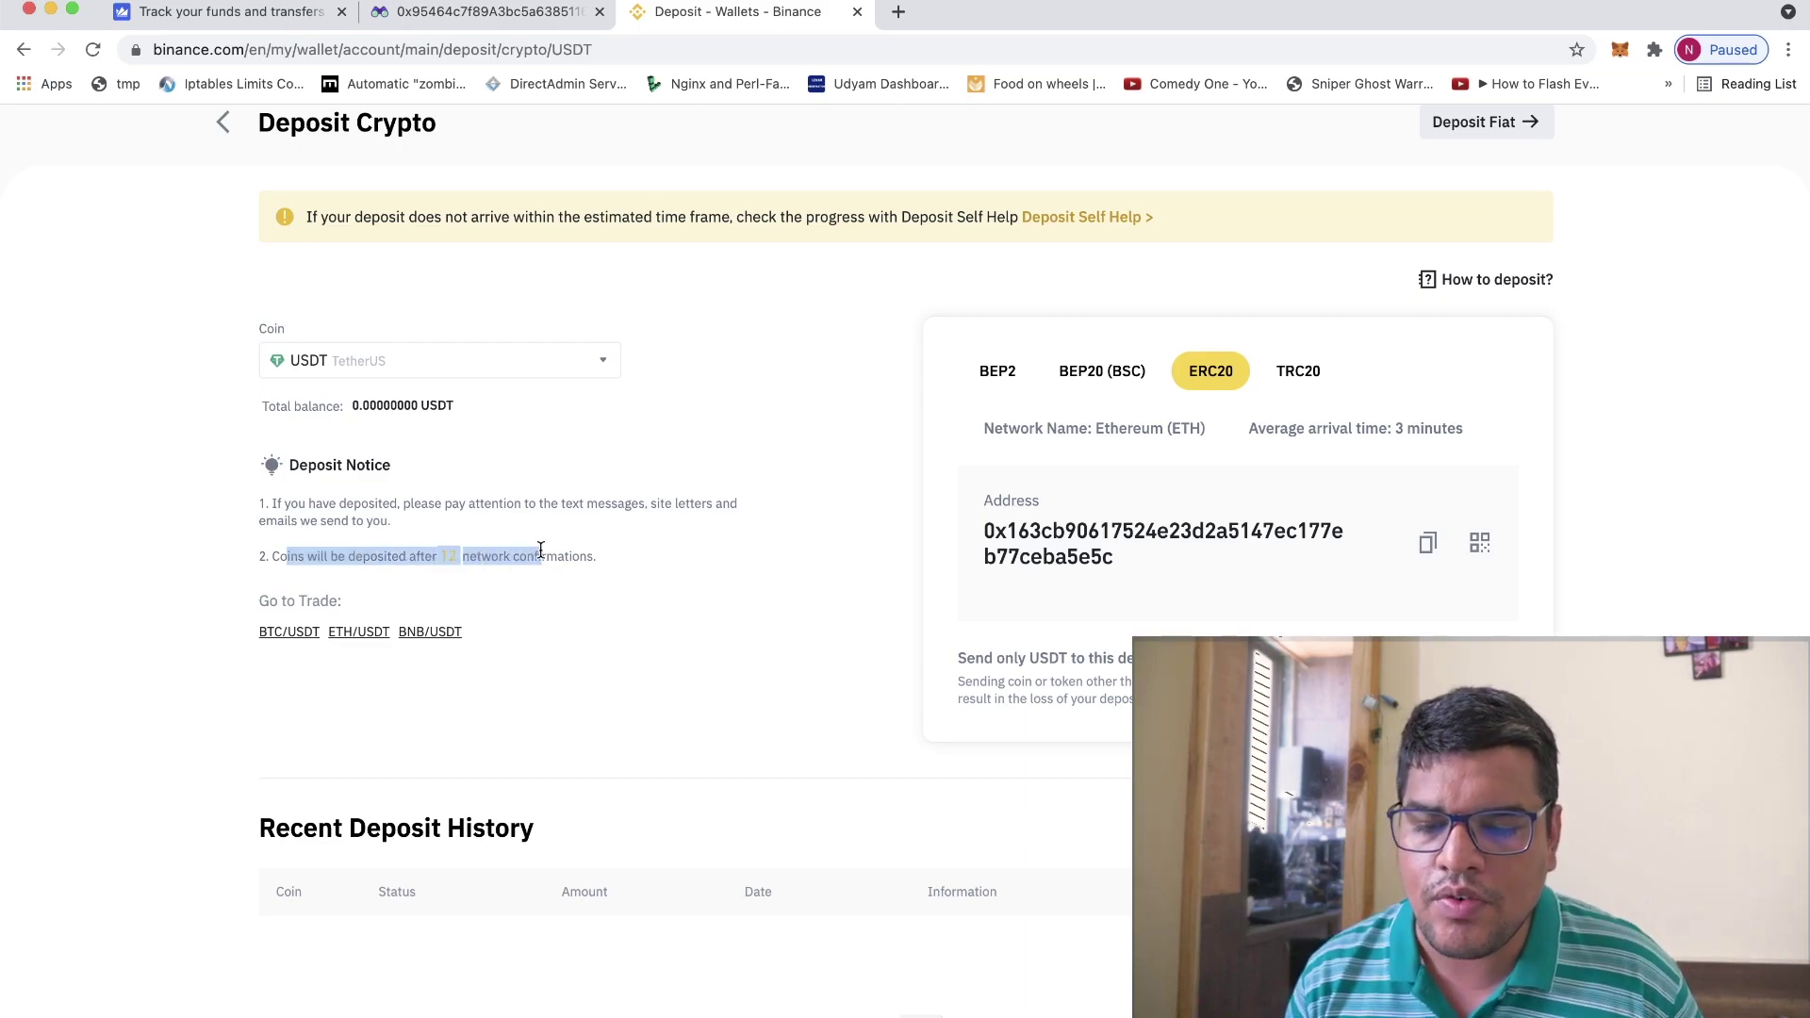
left_click(481, 13)
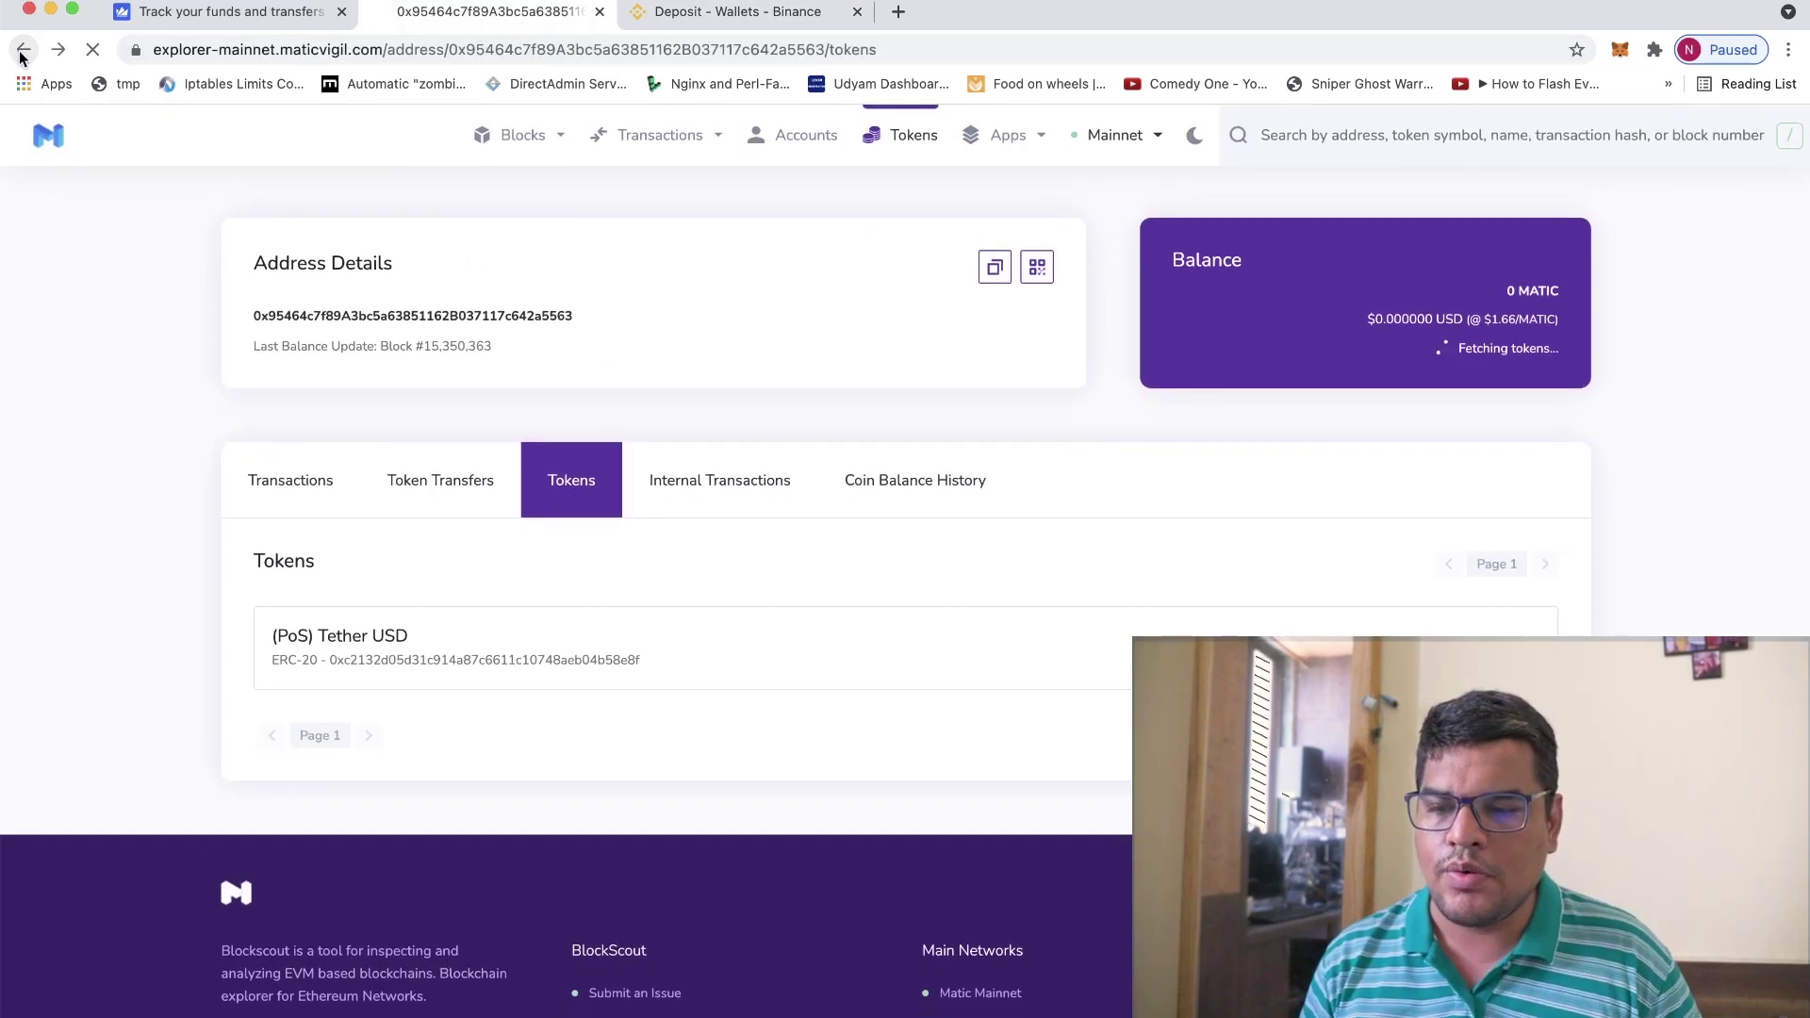
left_click(23, 50)
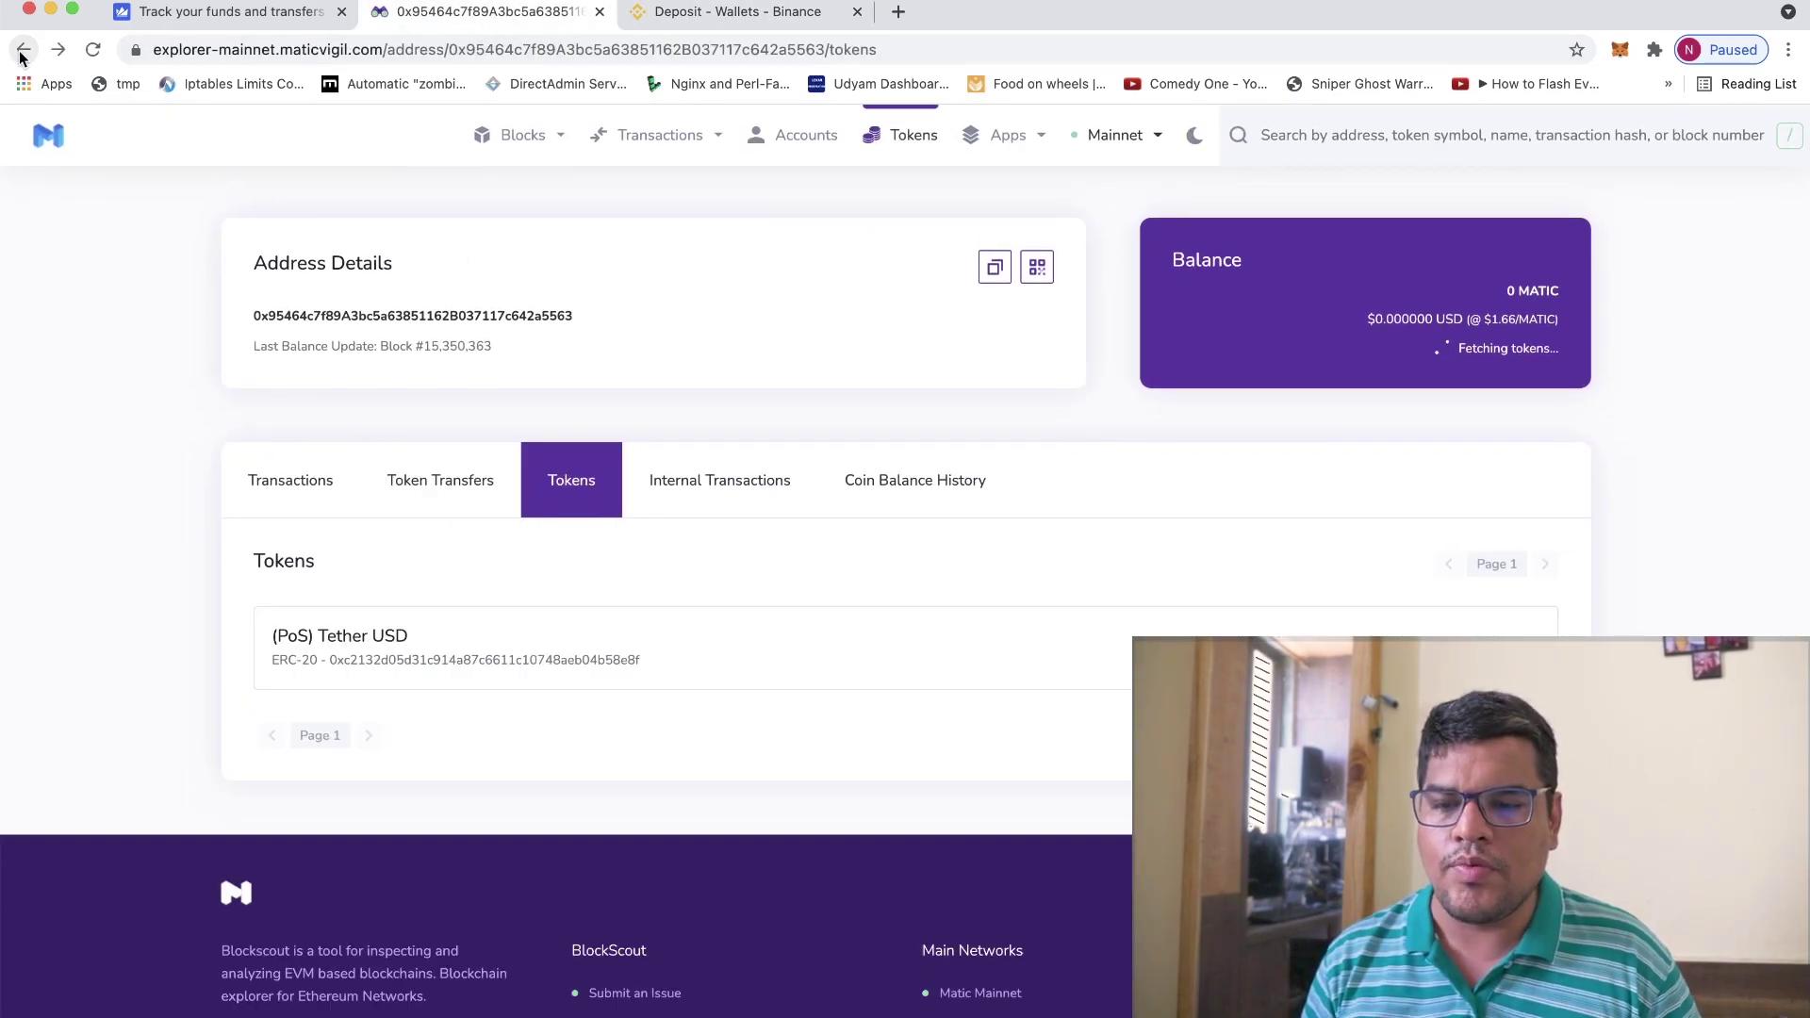
left_click(21, 51)
left_click(23, 50)
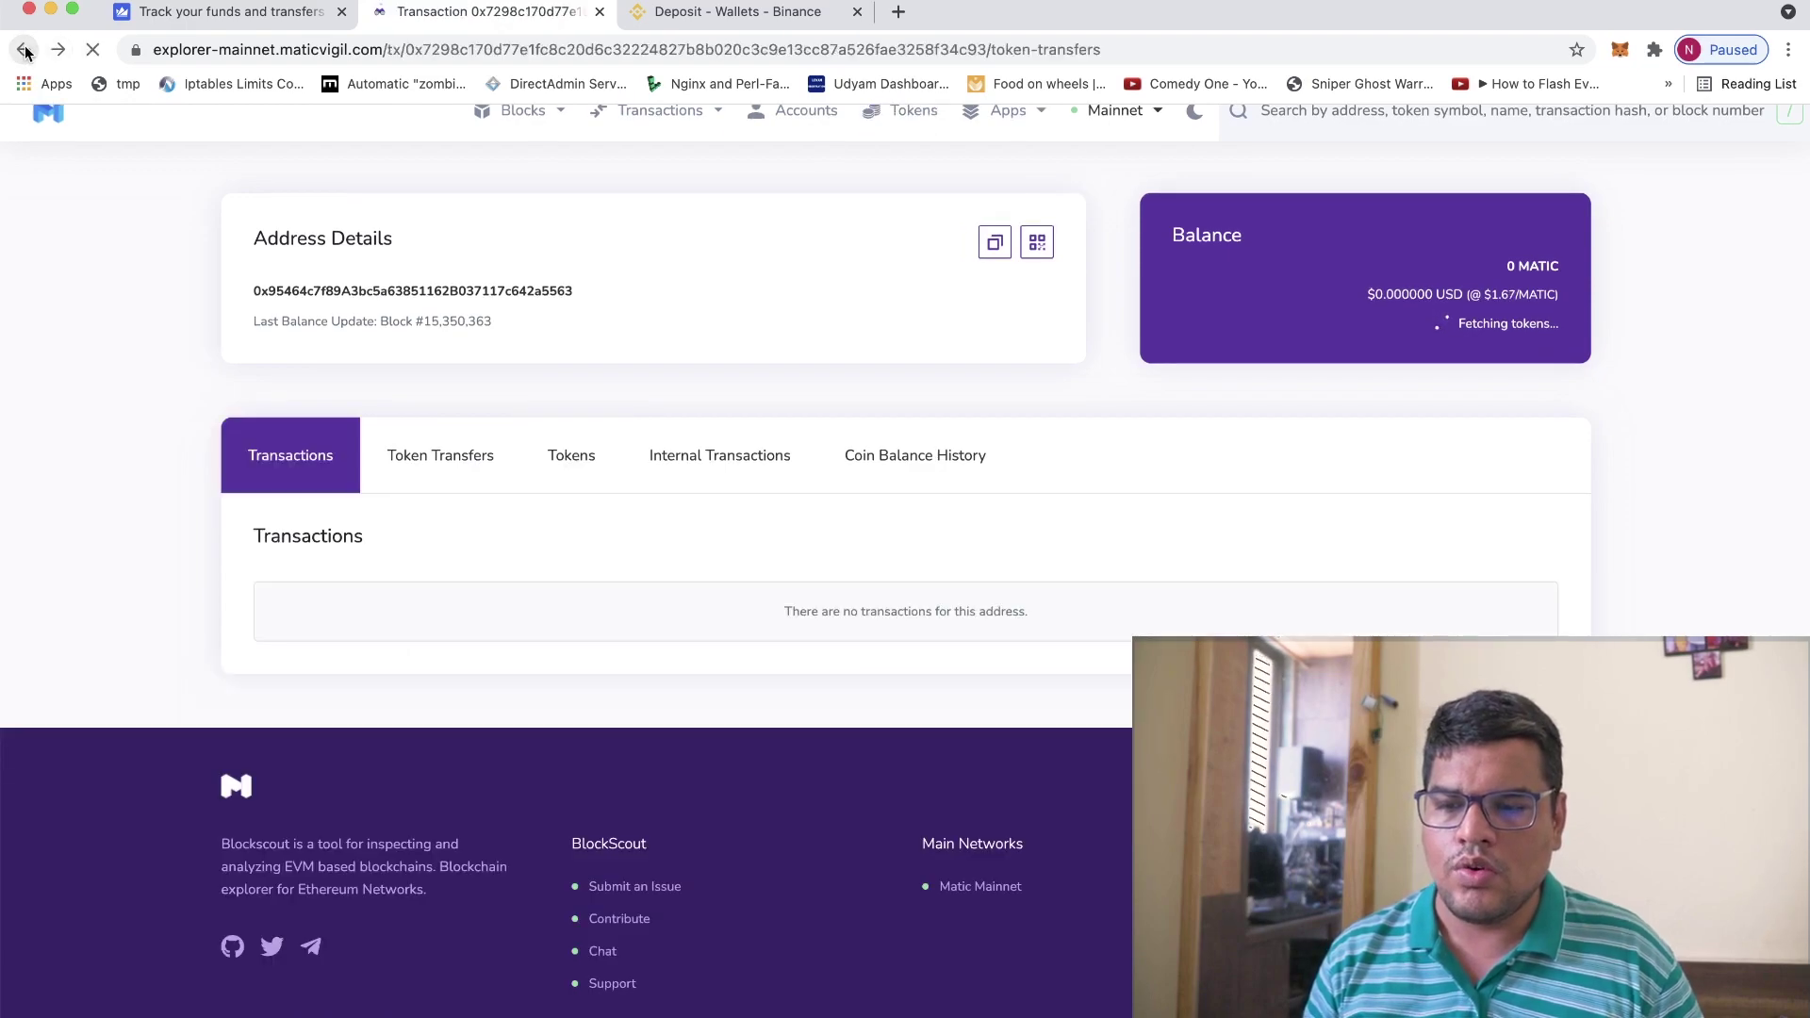
- Examine the transaction's block confirmations and TX fee, along with its recipient, amount and token transfer
scroll(377, 384, "up", 5)
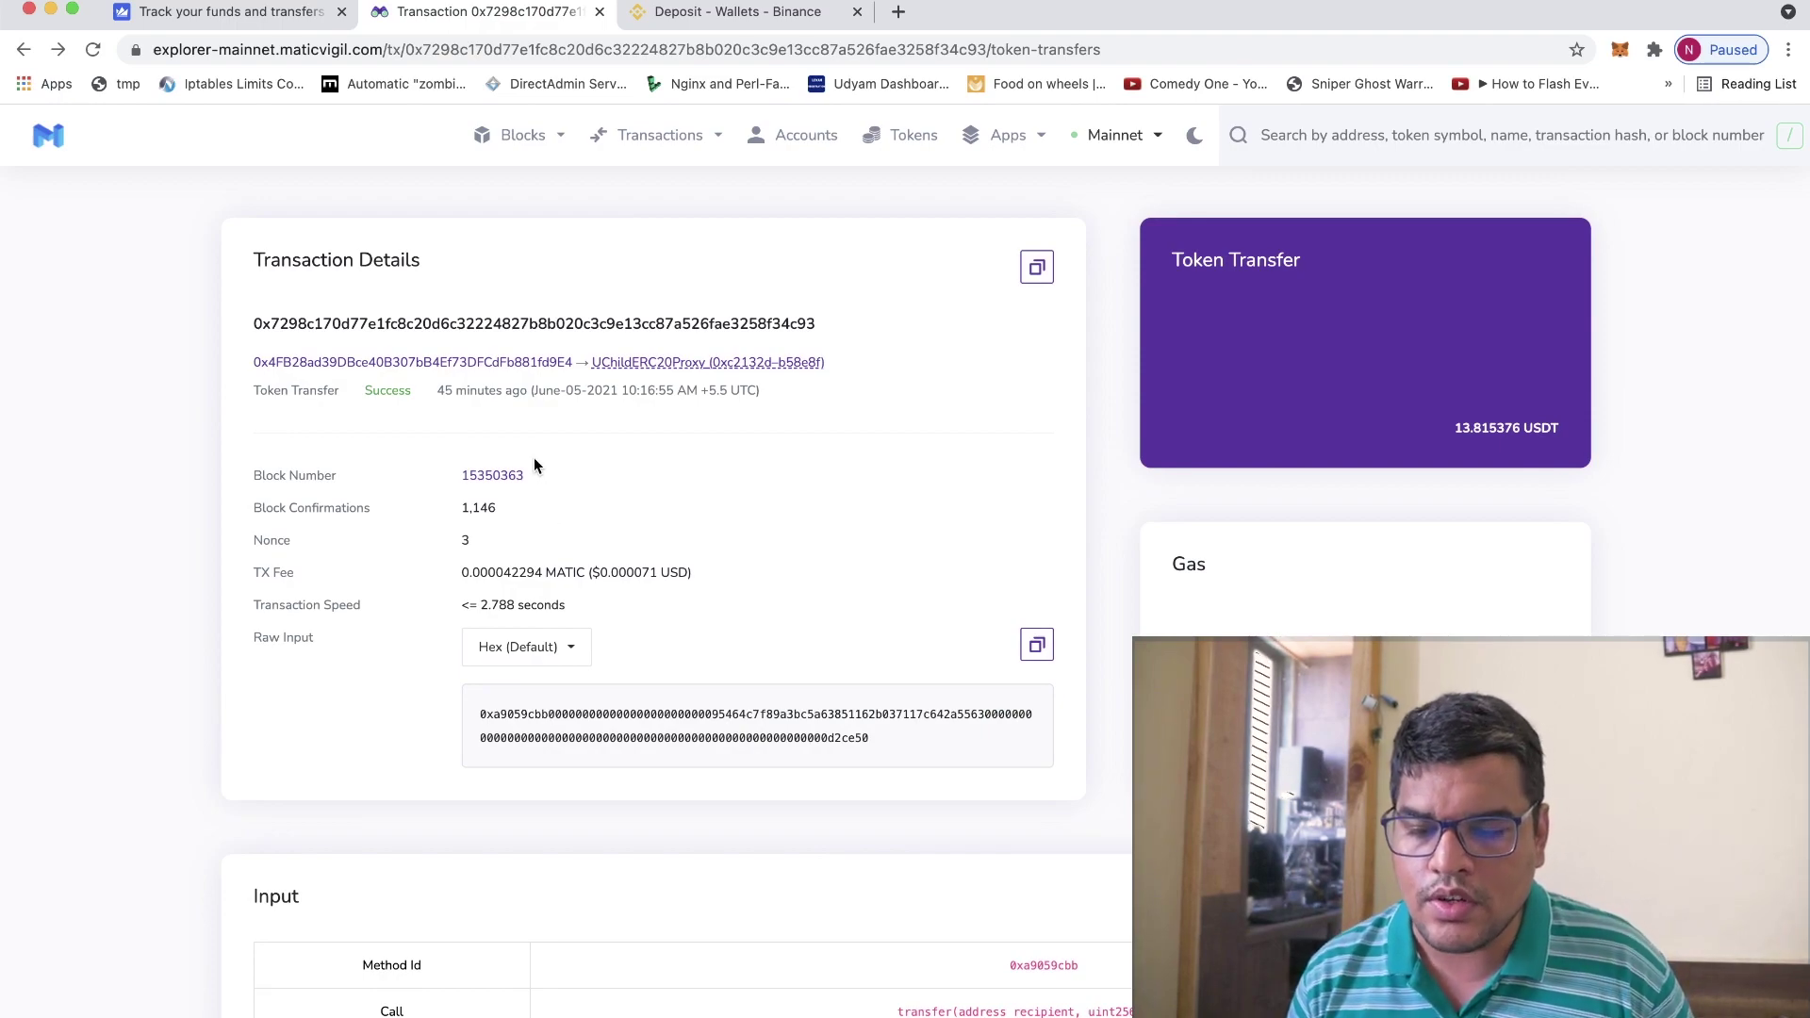
left_click_drag(533, 456, 529, 537)
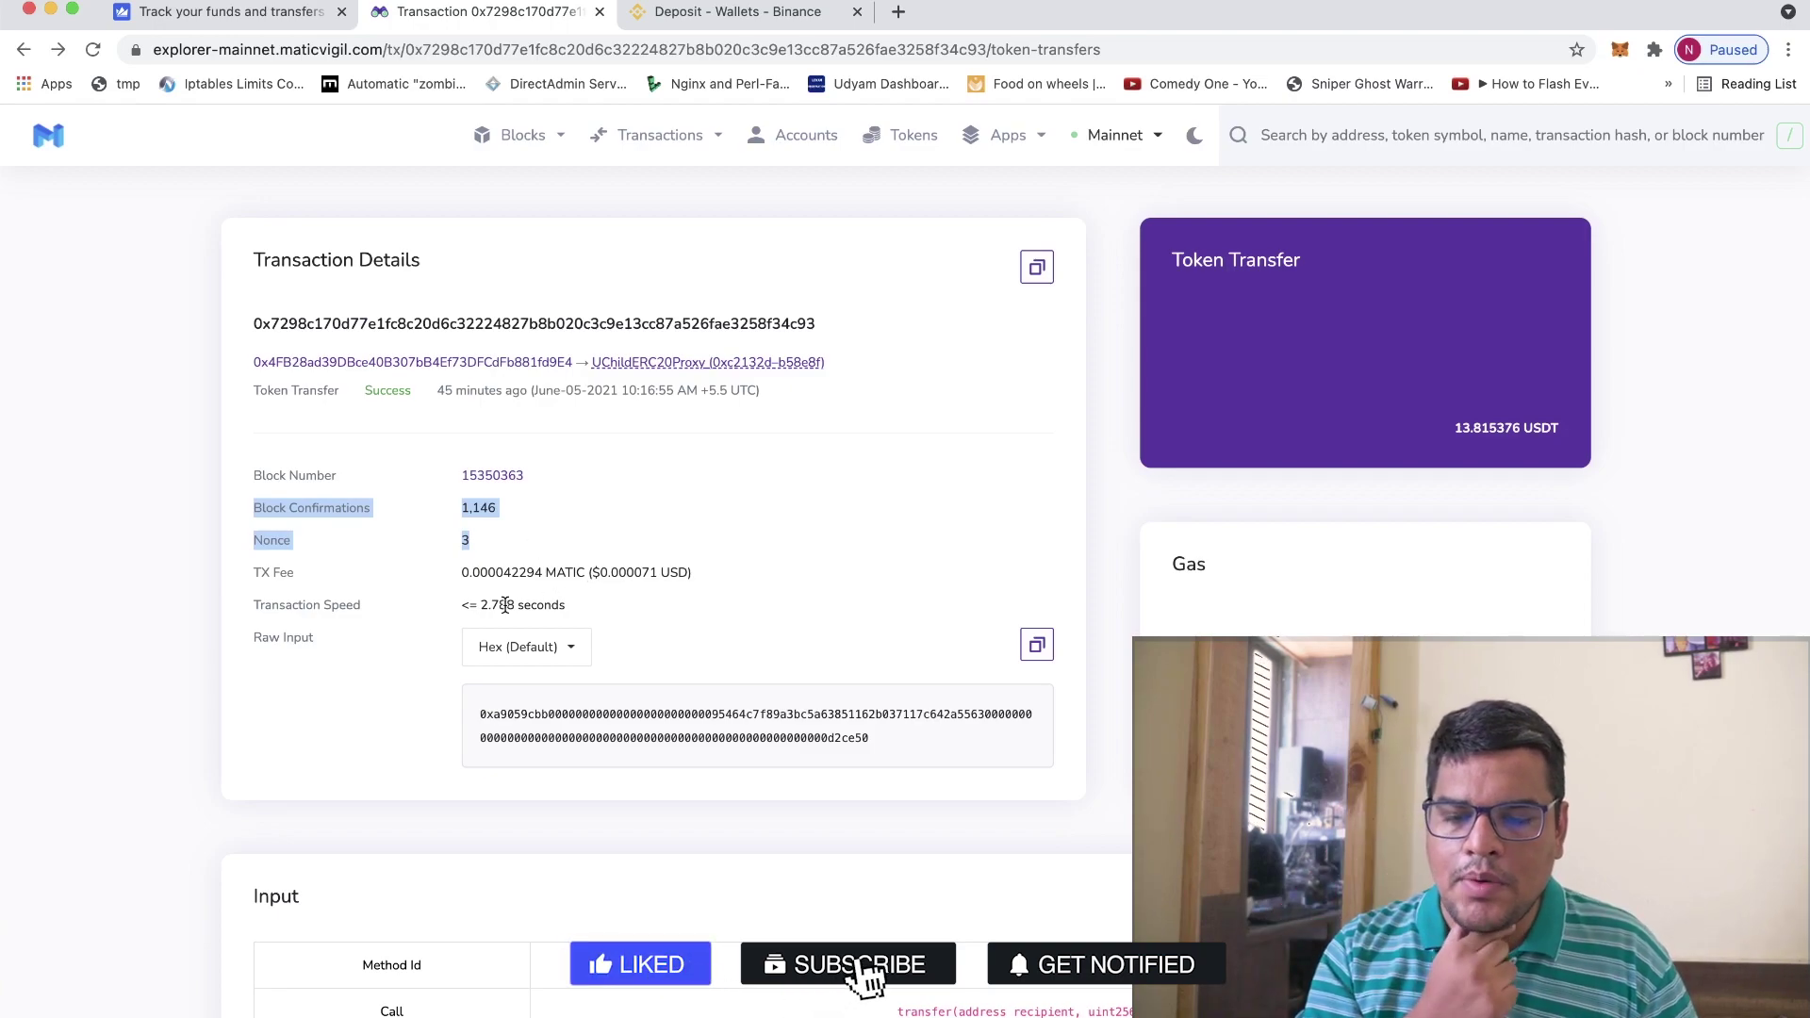
right_click(702, 532)
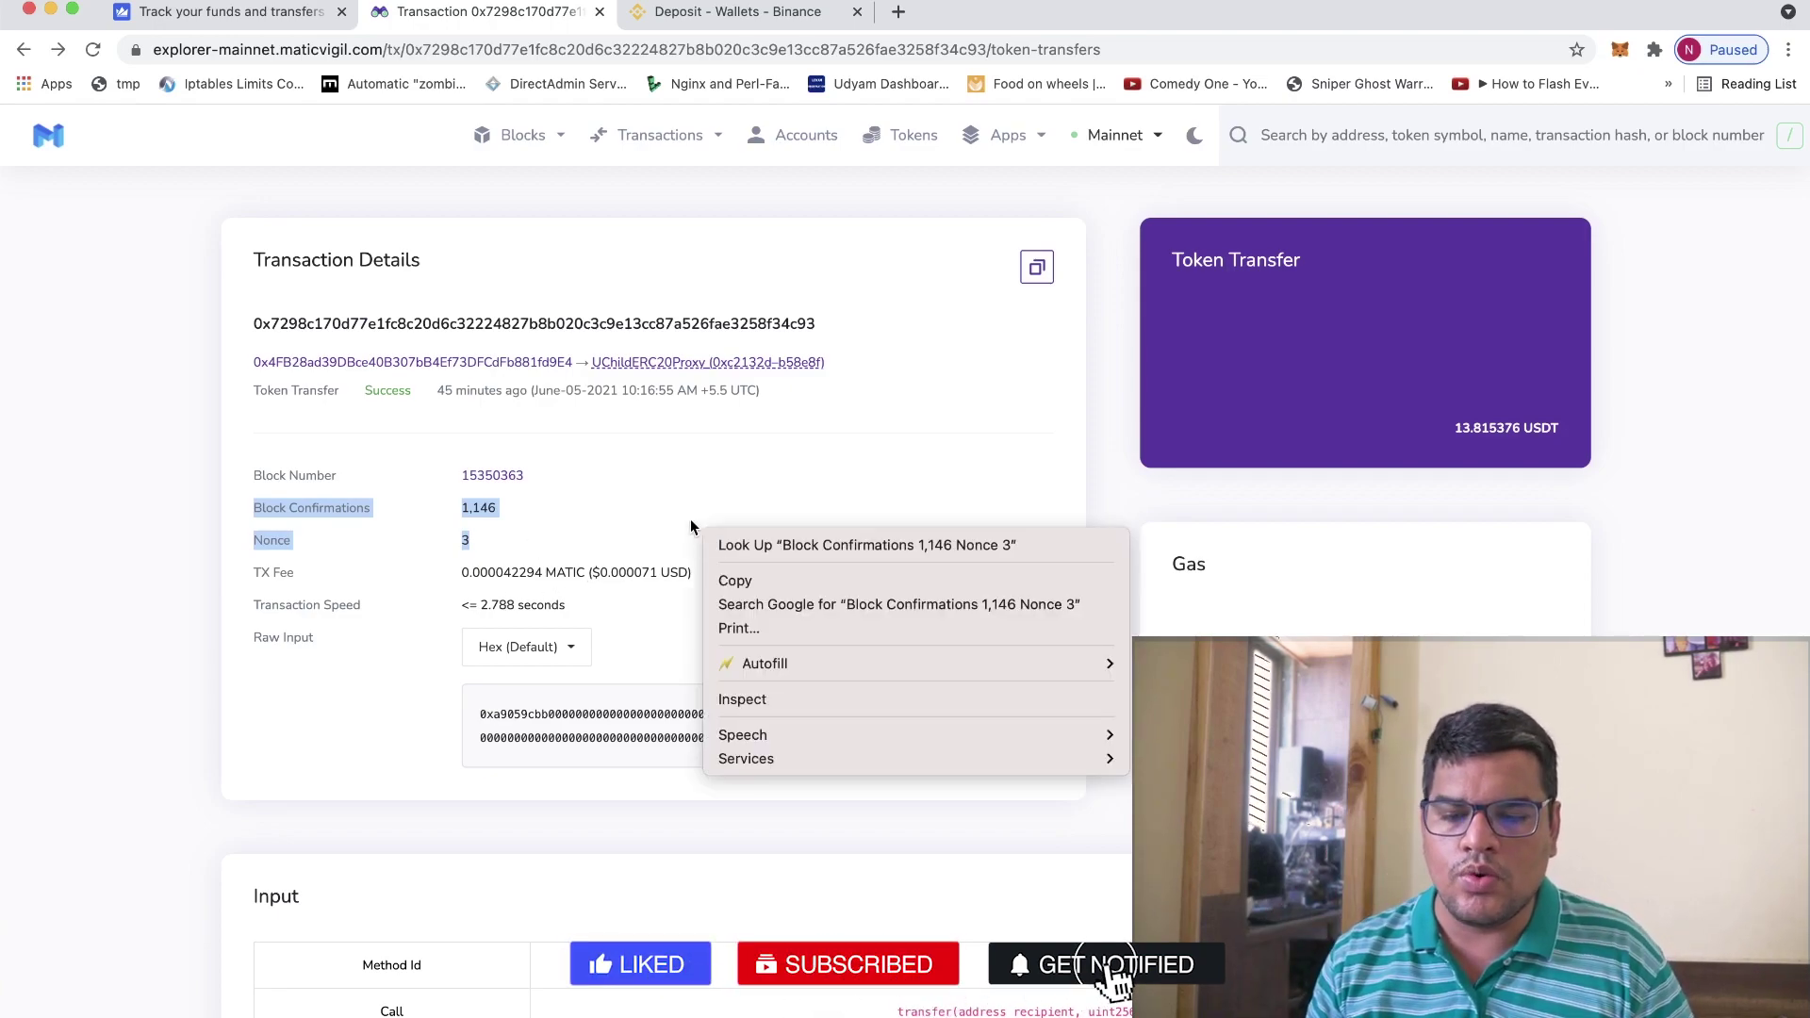
left_click(690, 518)
left_click(355, 622)
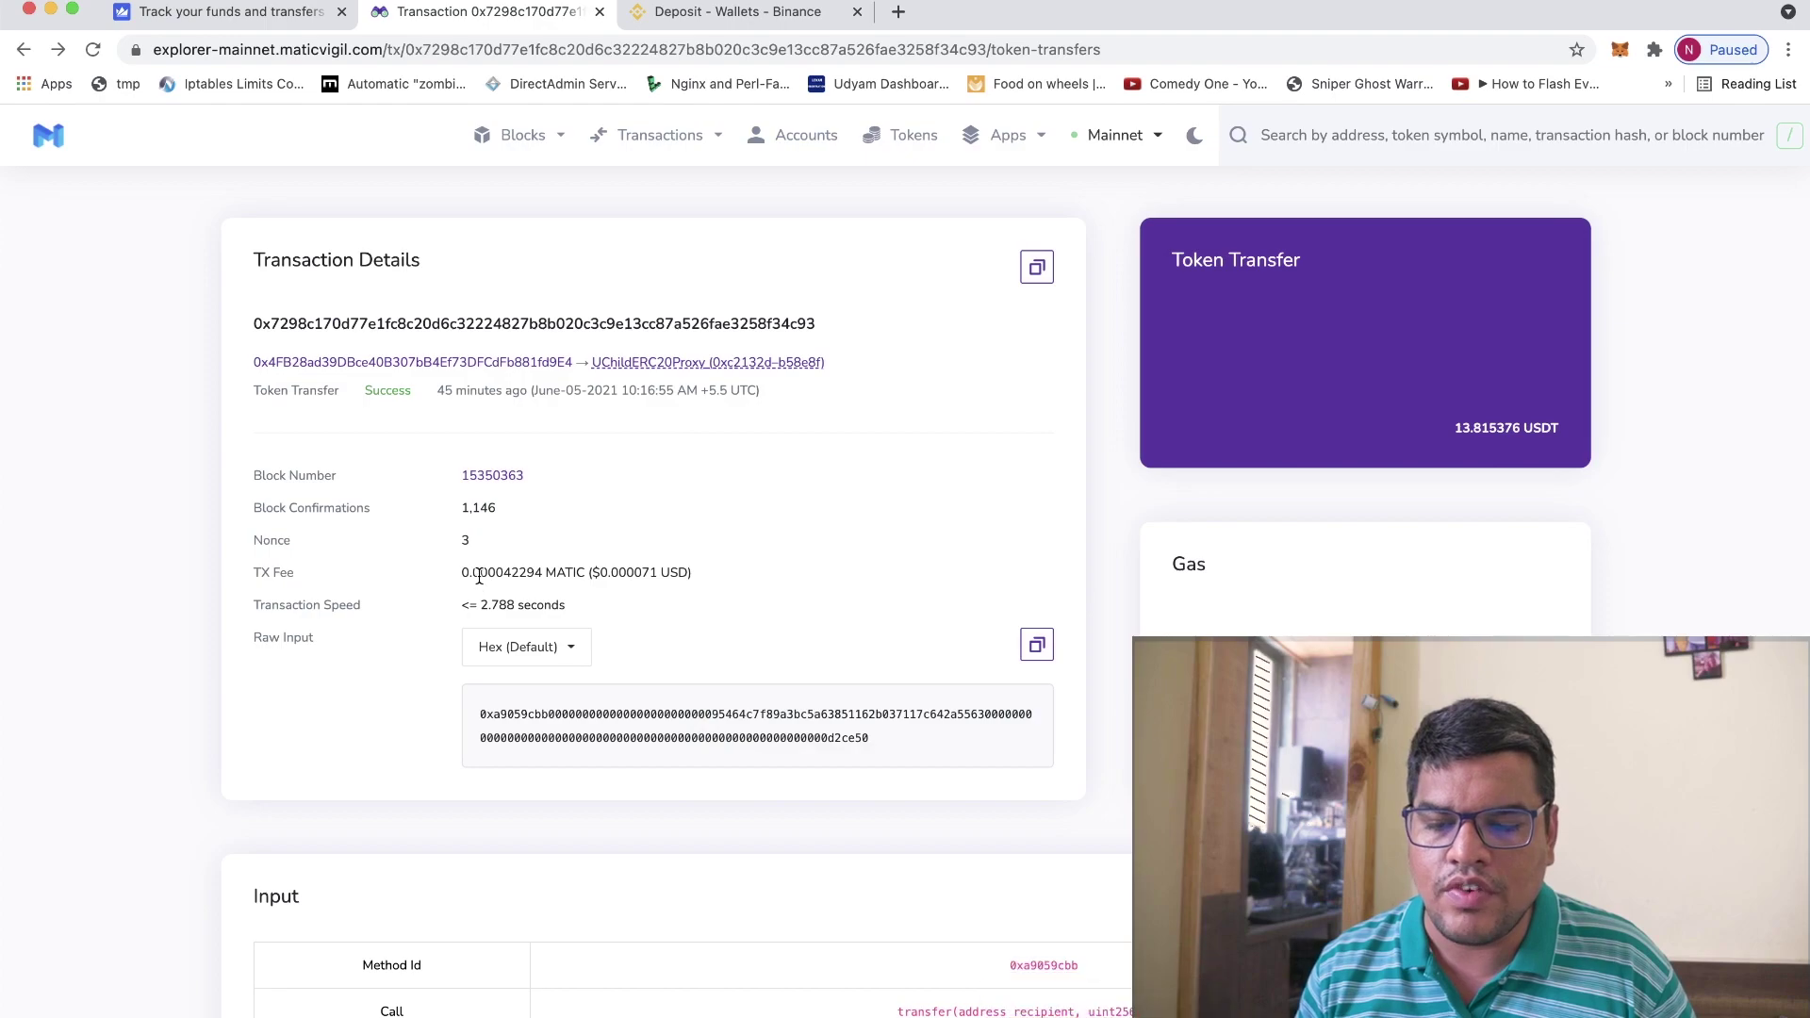
left_click_drag(480, 577, 253, 572)
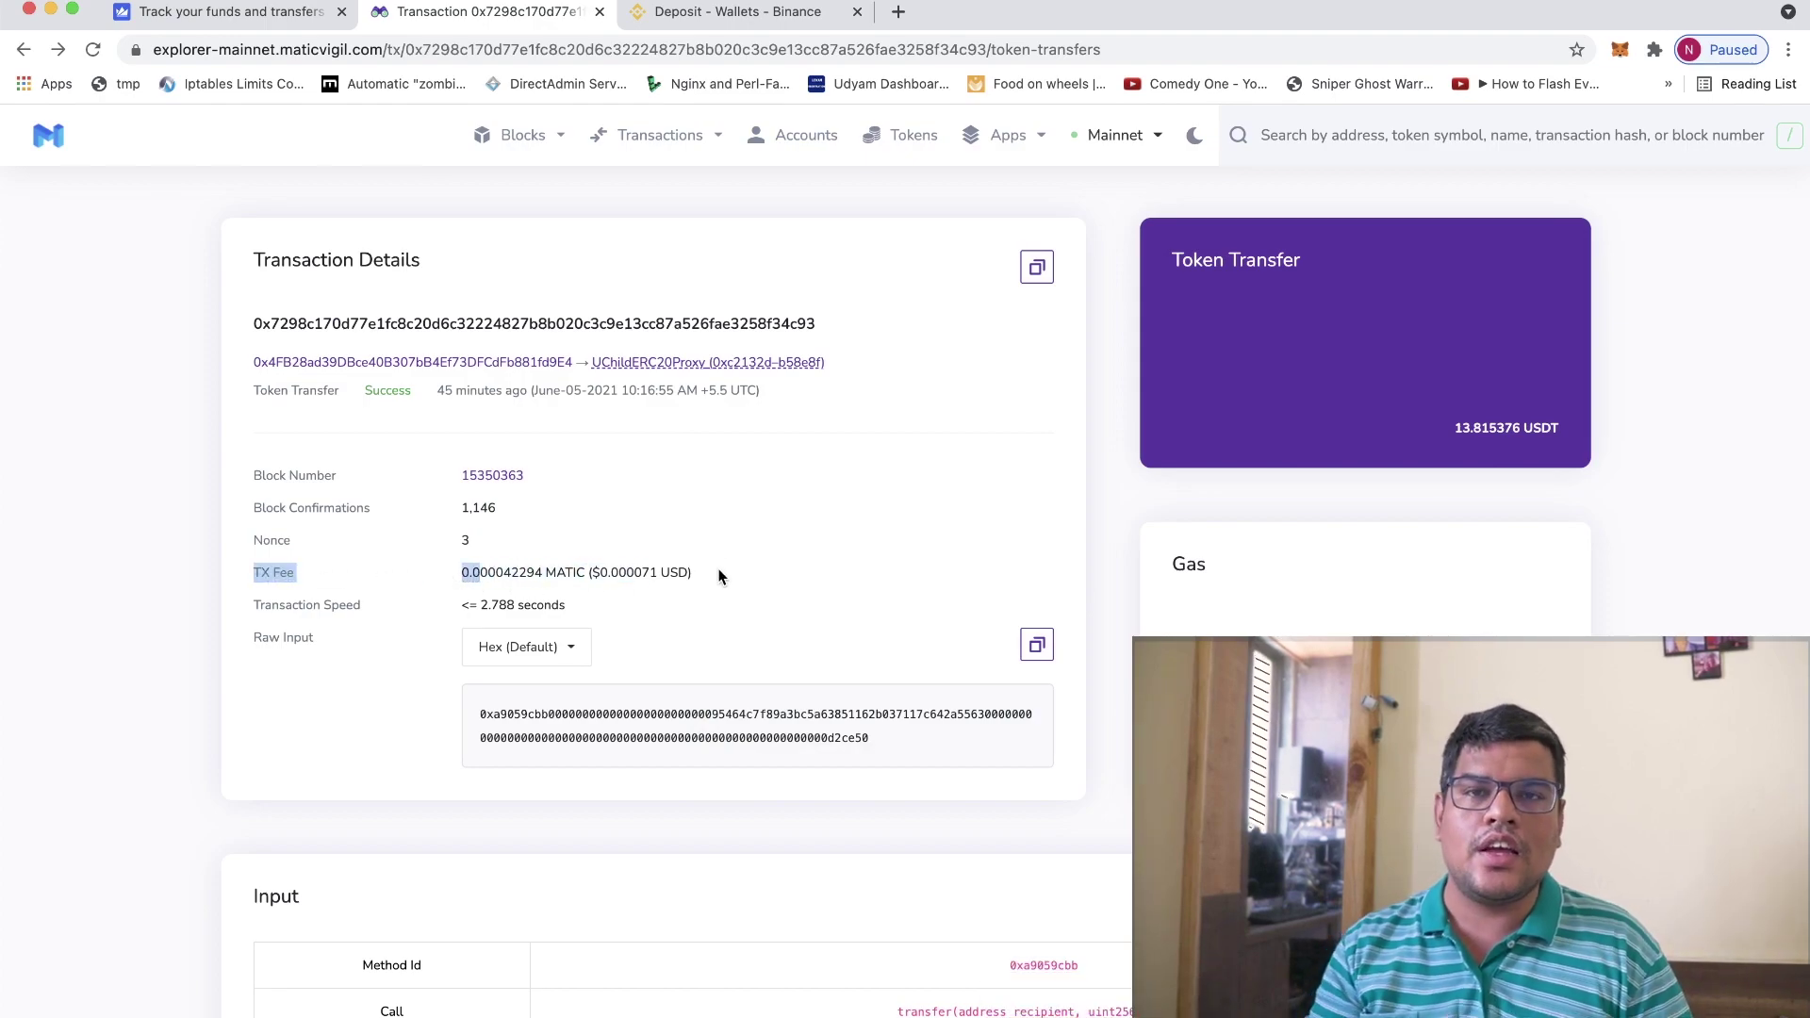
scroll(718, 577, "down", 9)
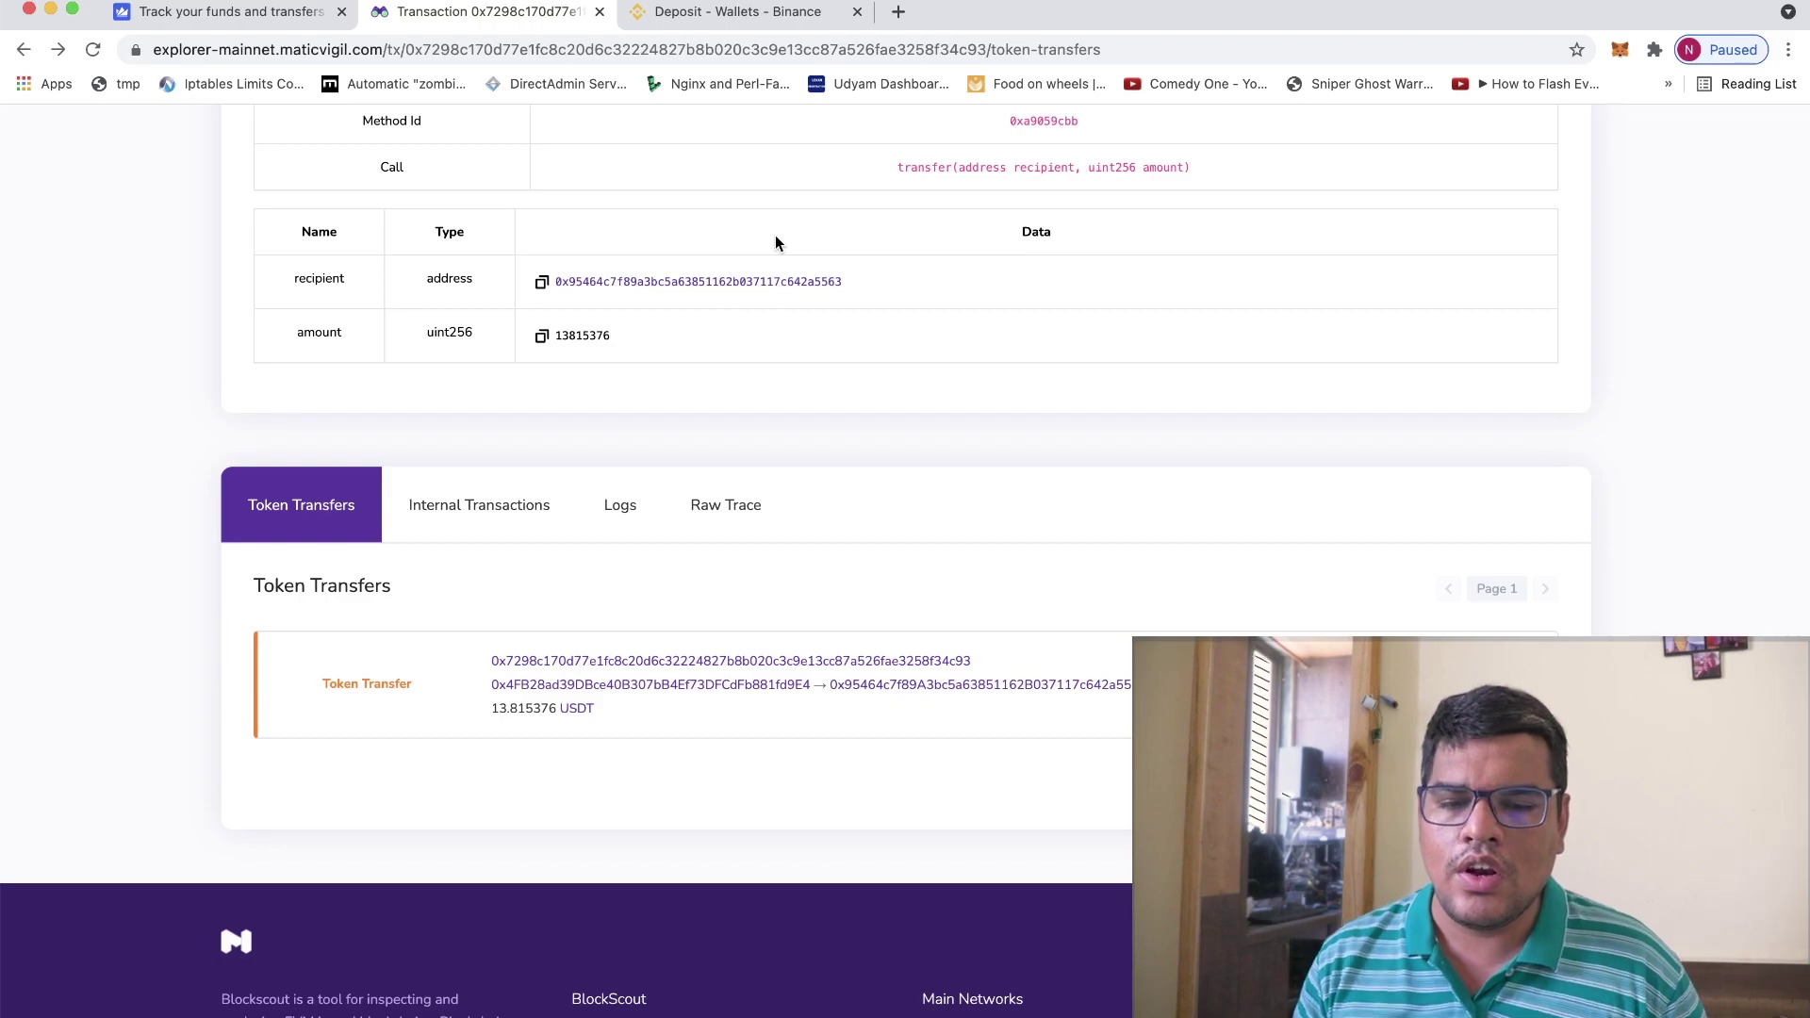
- Review Binance's USDT deposit page and deposit history, and return to WazirX's Tether USD deposit section
key("ctrl+Tab")
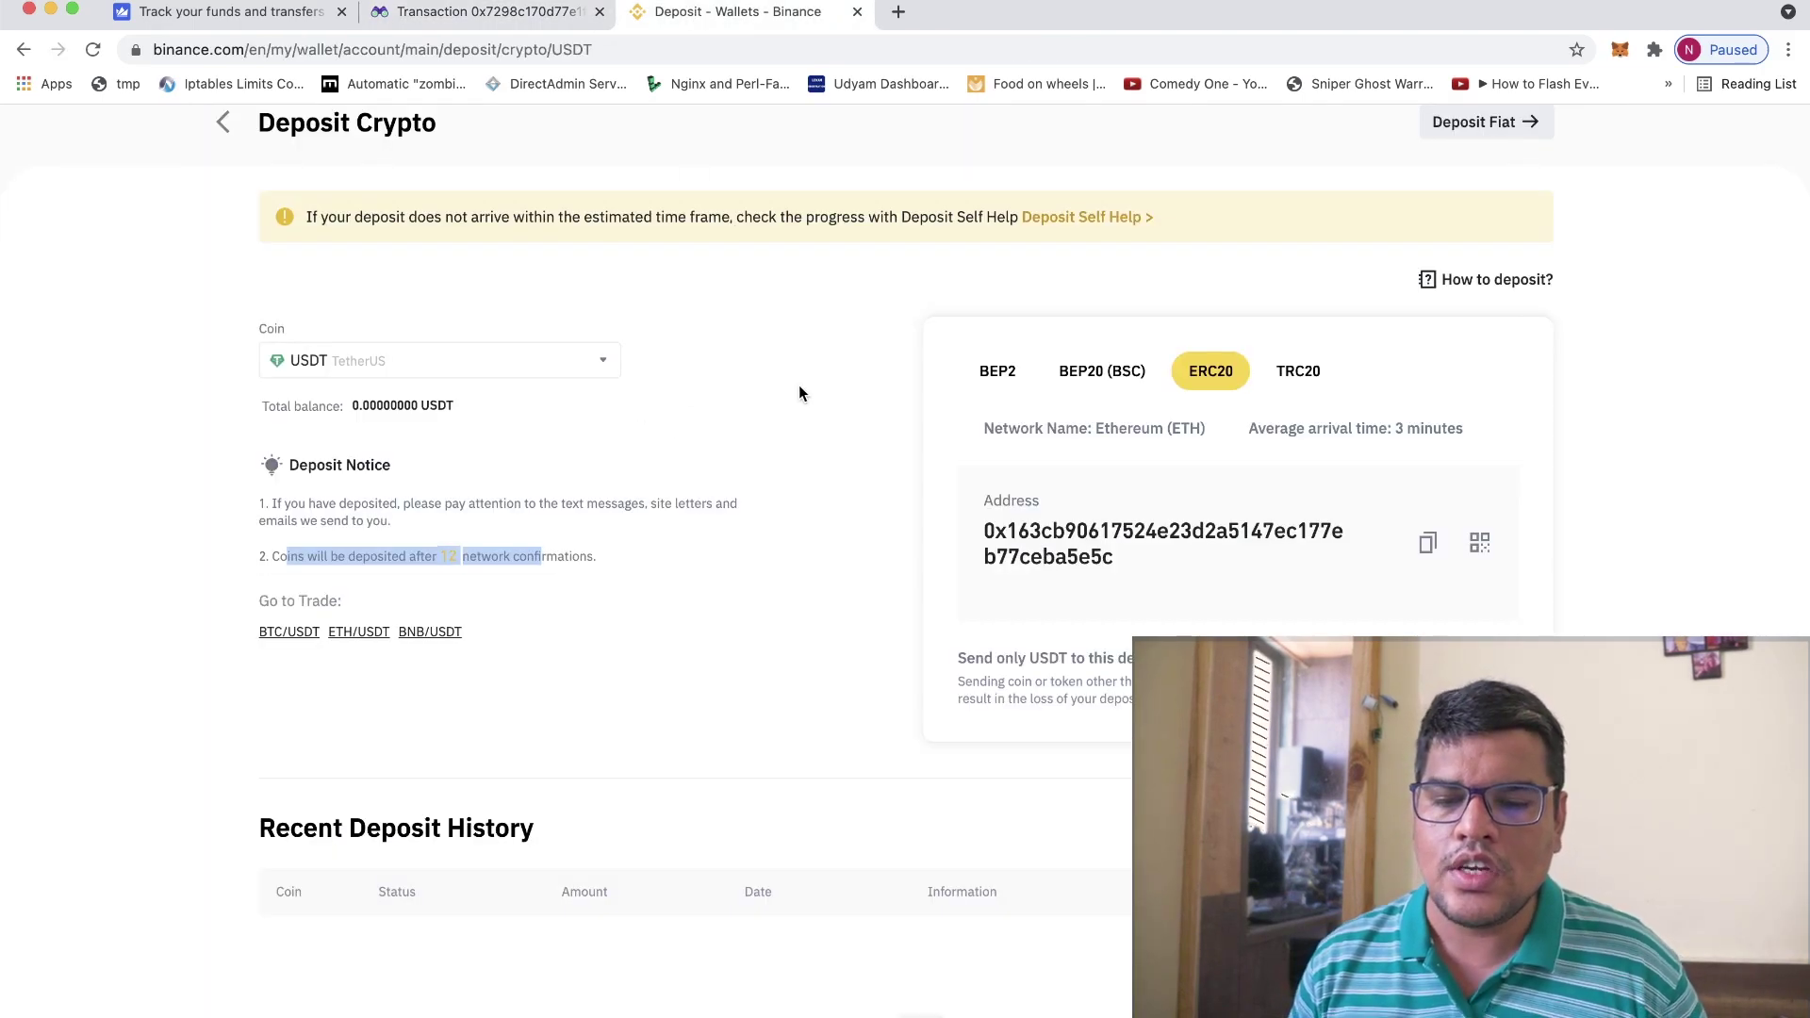
scroll(799, 388, "down", 3)
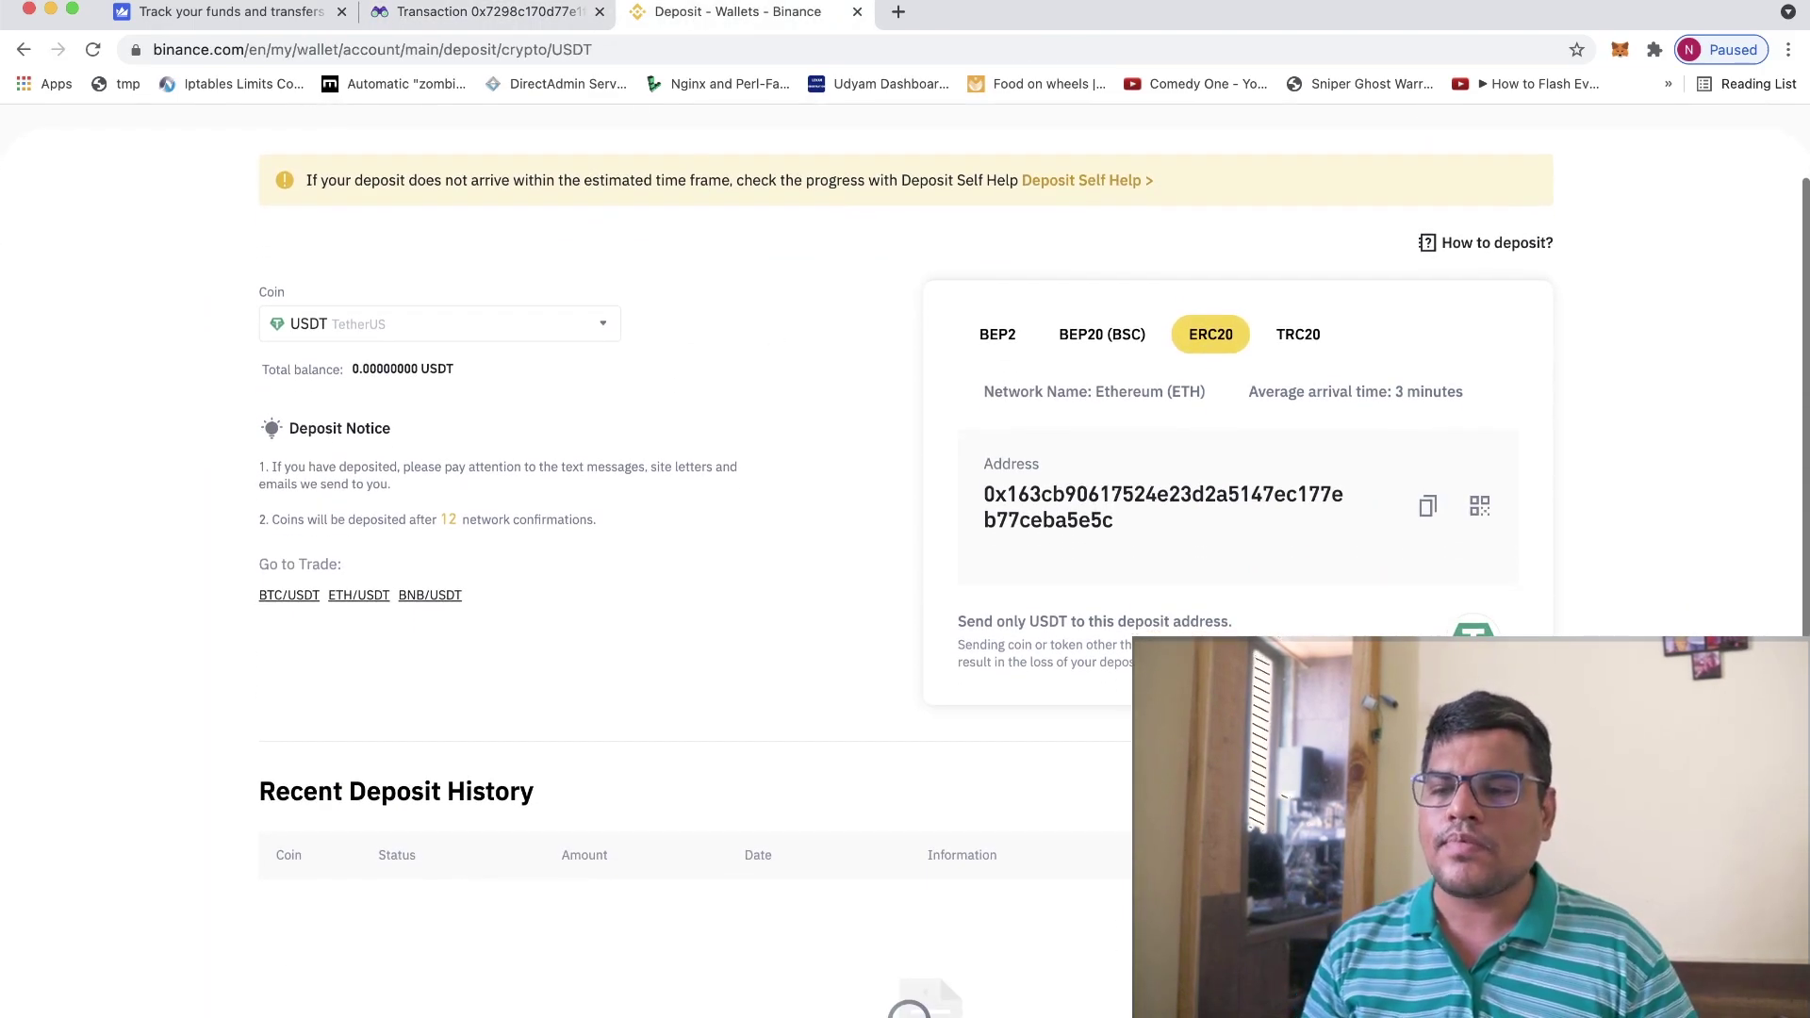
left_click(177, 13)
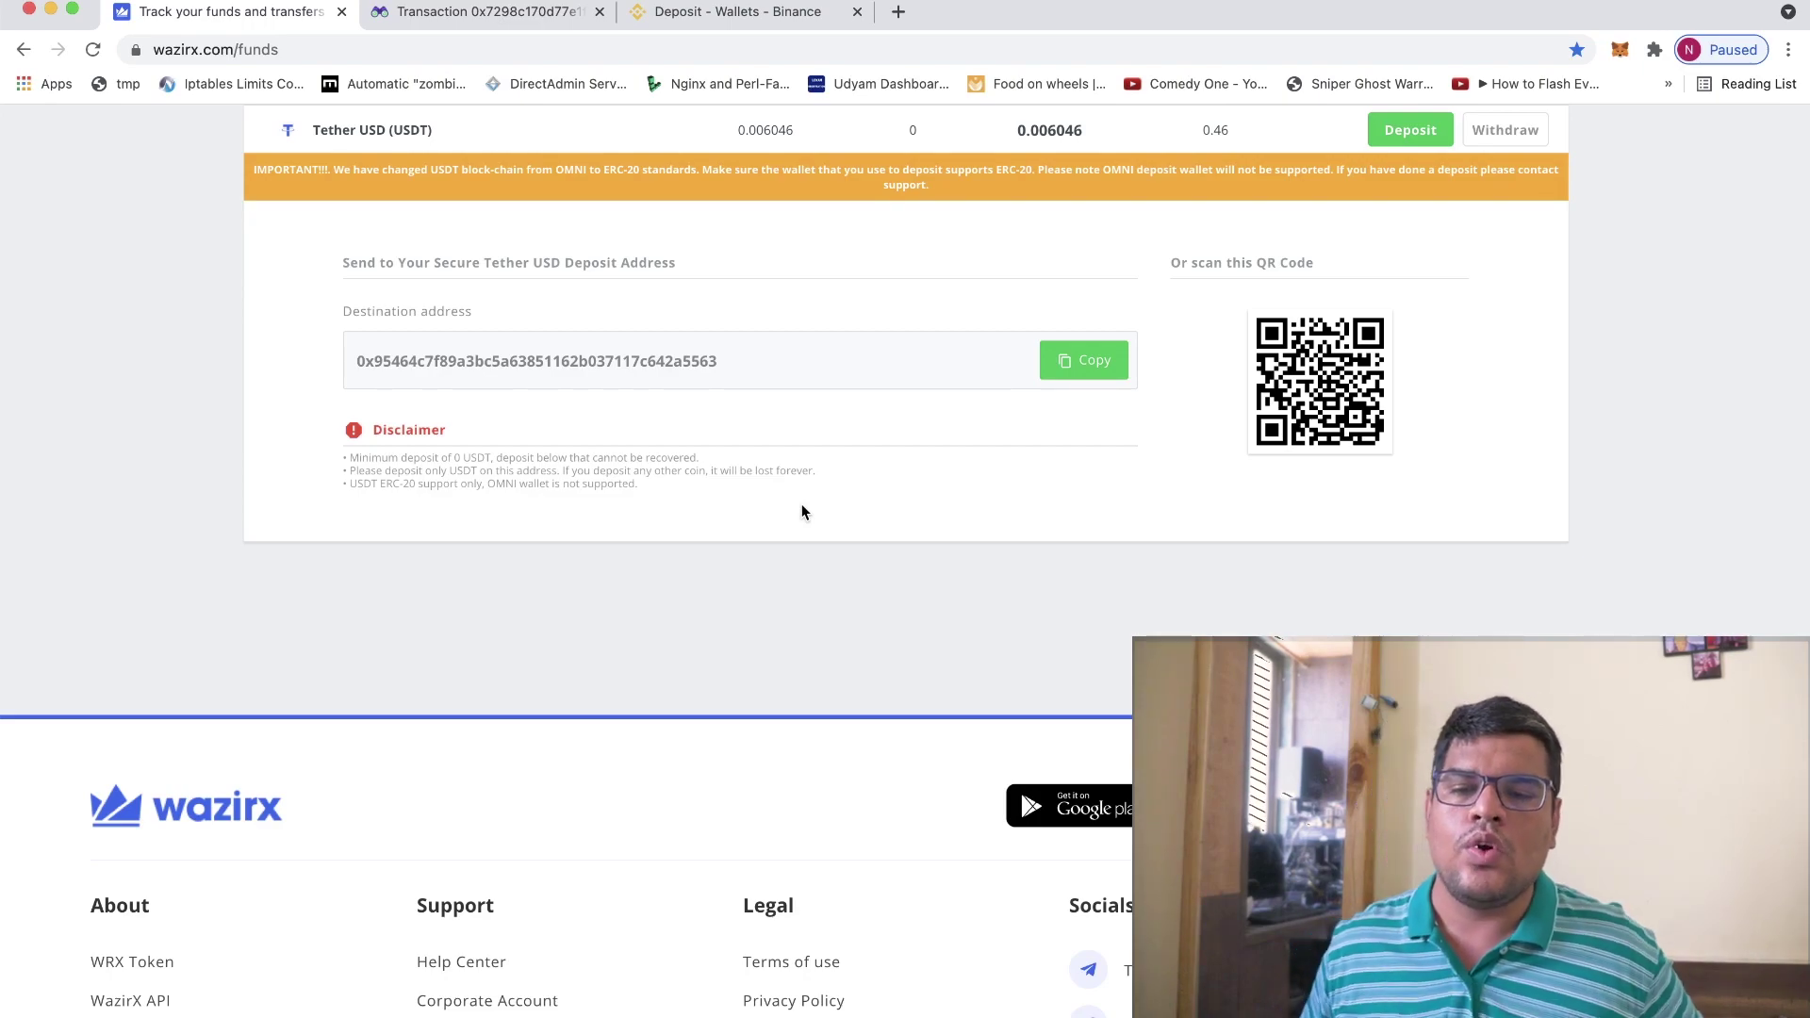
- Open the Ethermine payouts page for the sending wallet's miner address in a new browser tab
left_click(895, 29)
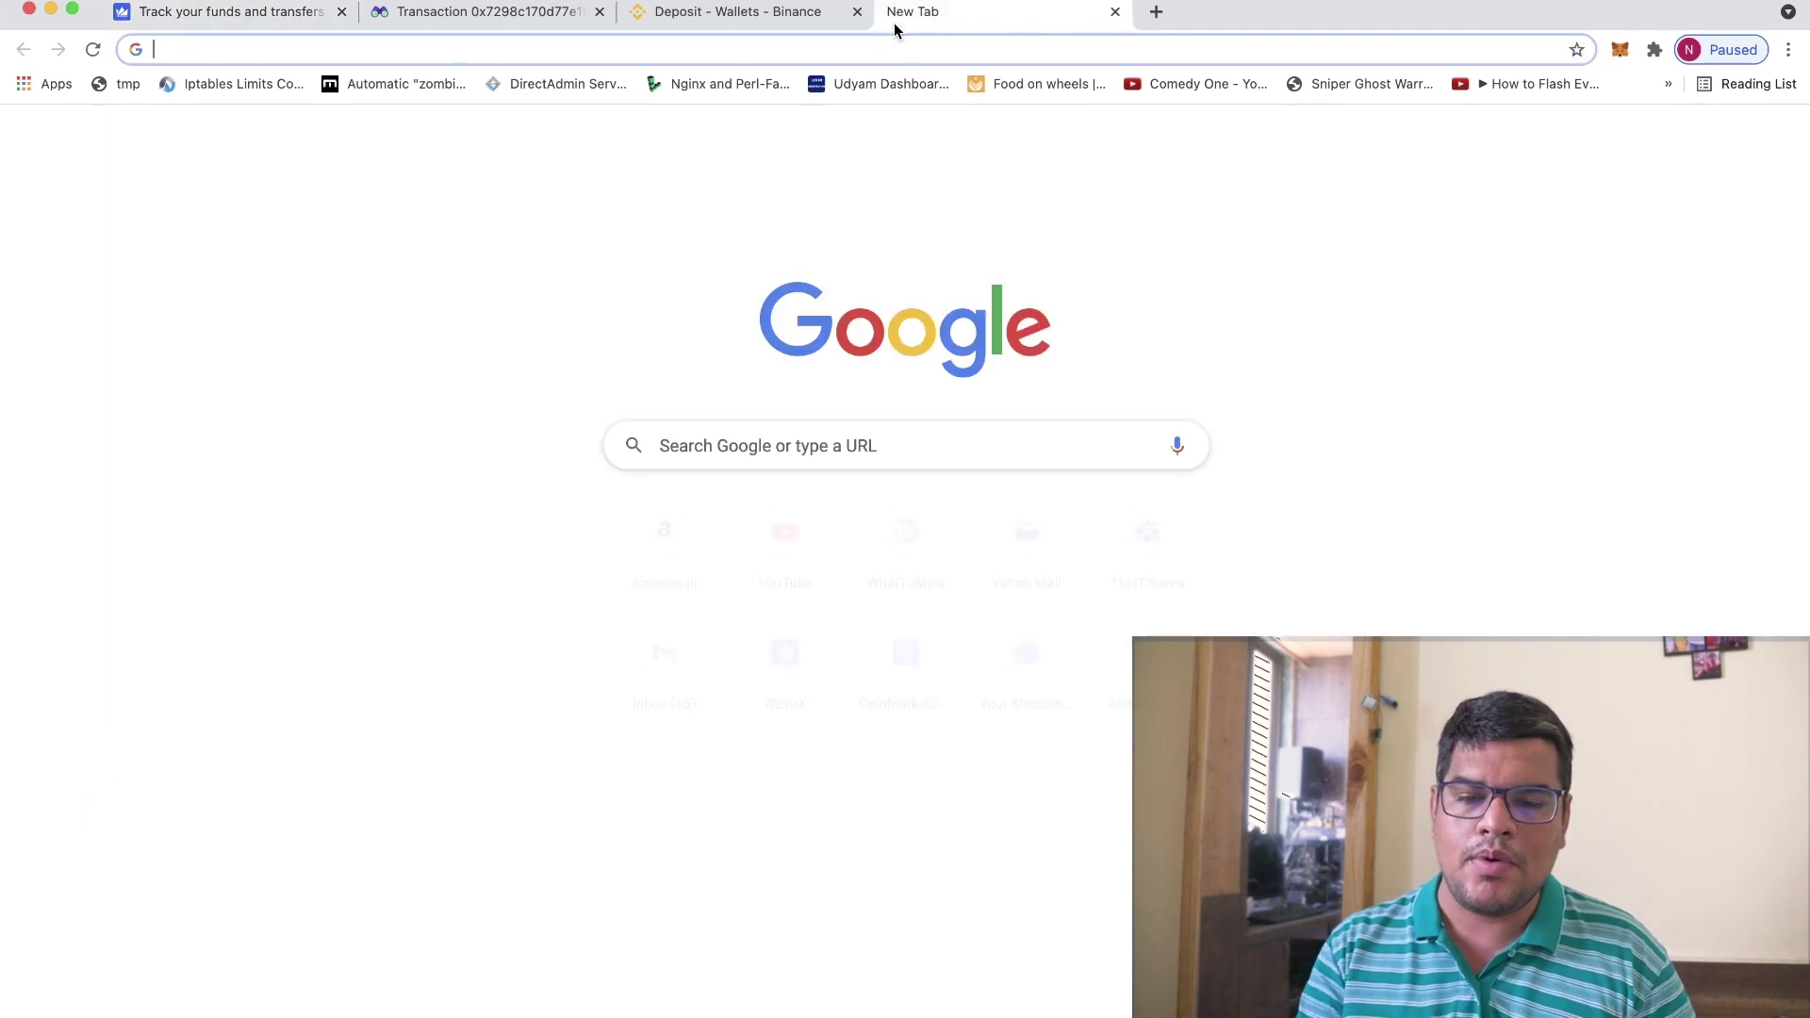
type("ether")
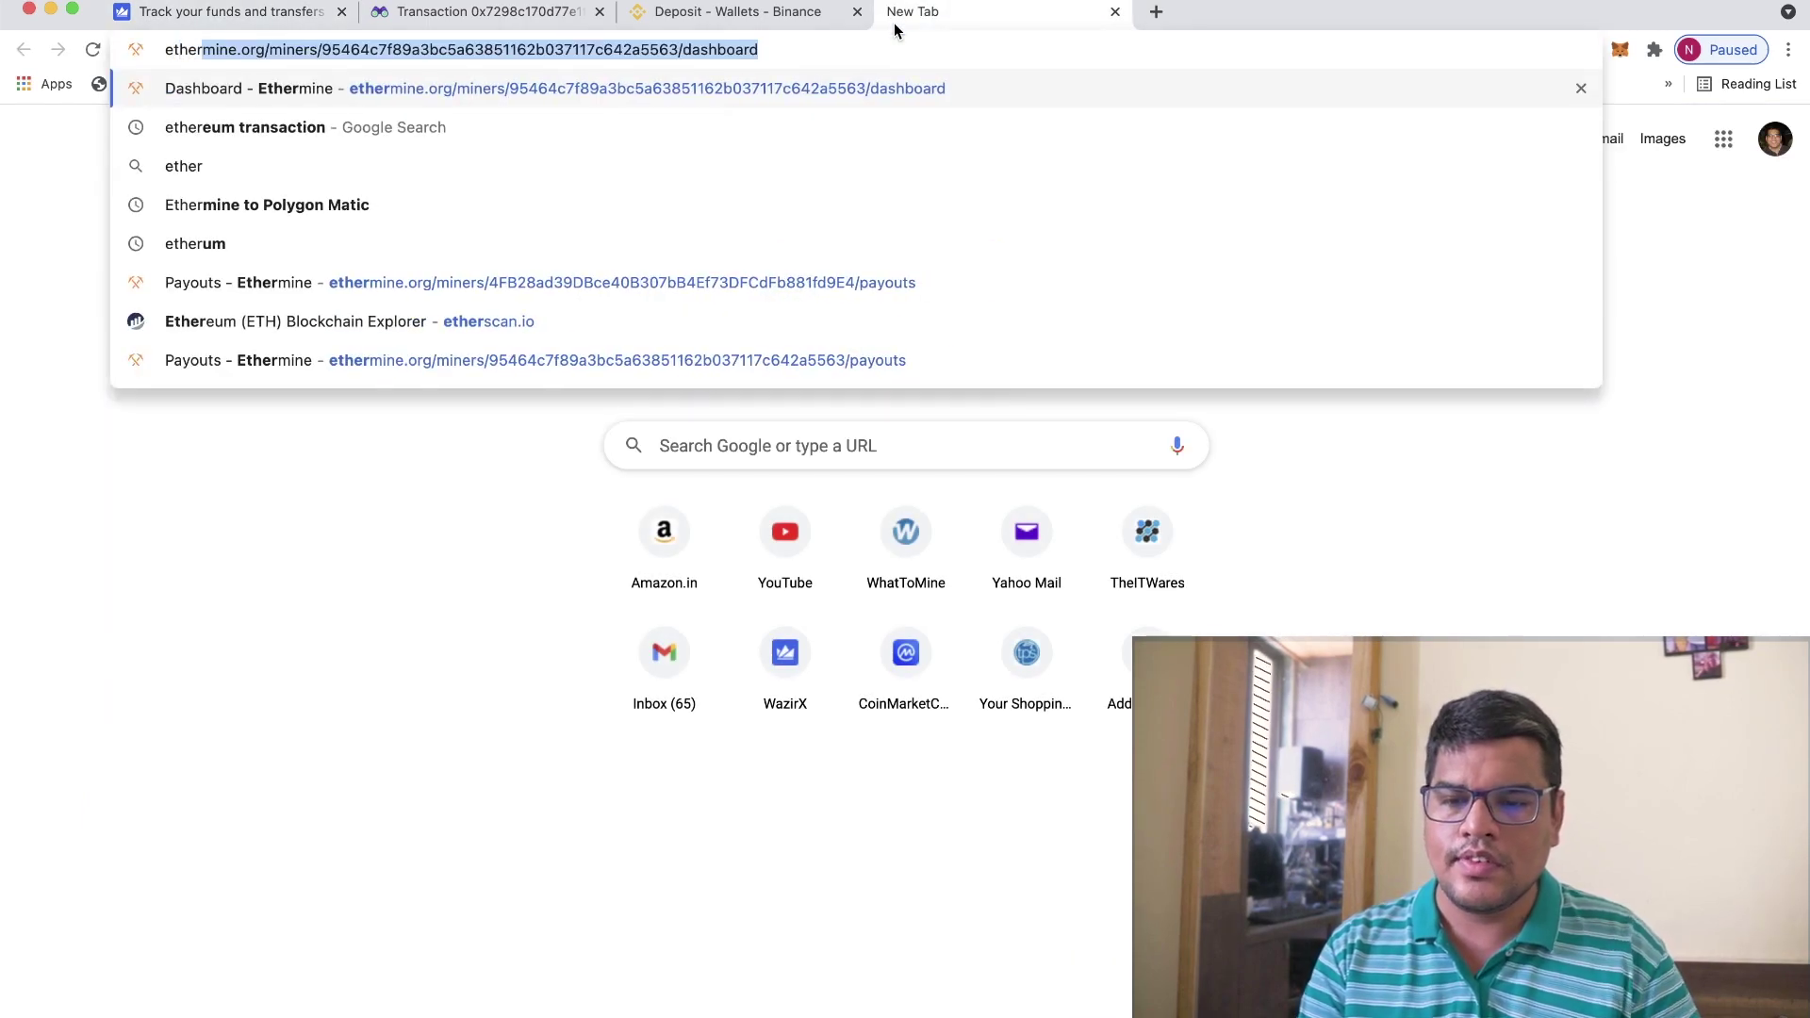
key("Up")
key("Up")
key("Return")
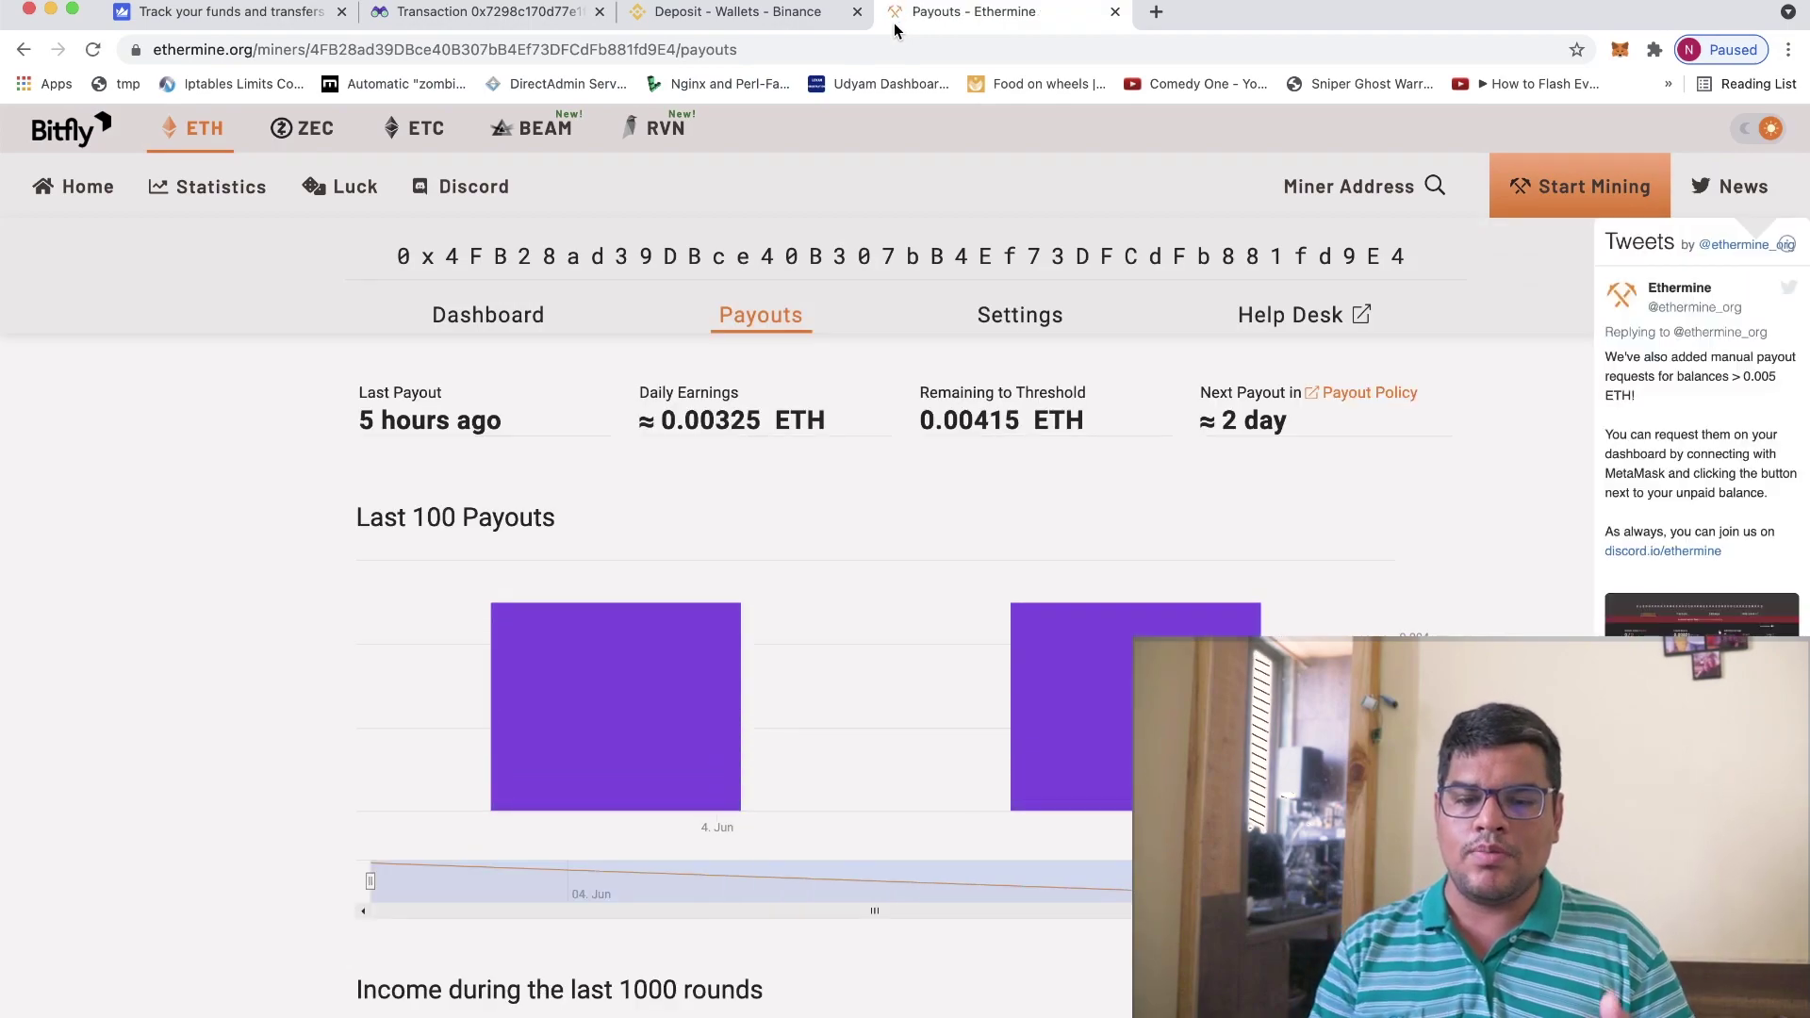
- Review the next payout estimate, the payout and income charts and the list of past payouts on Ethermine
left_click_drag(1195, 420, 1288, 415)
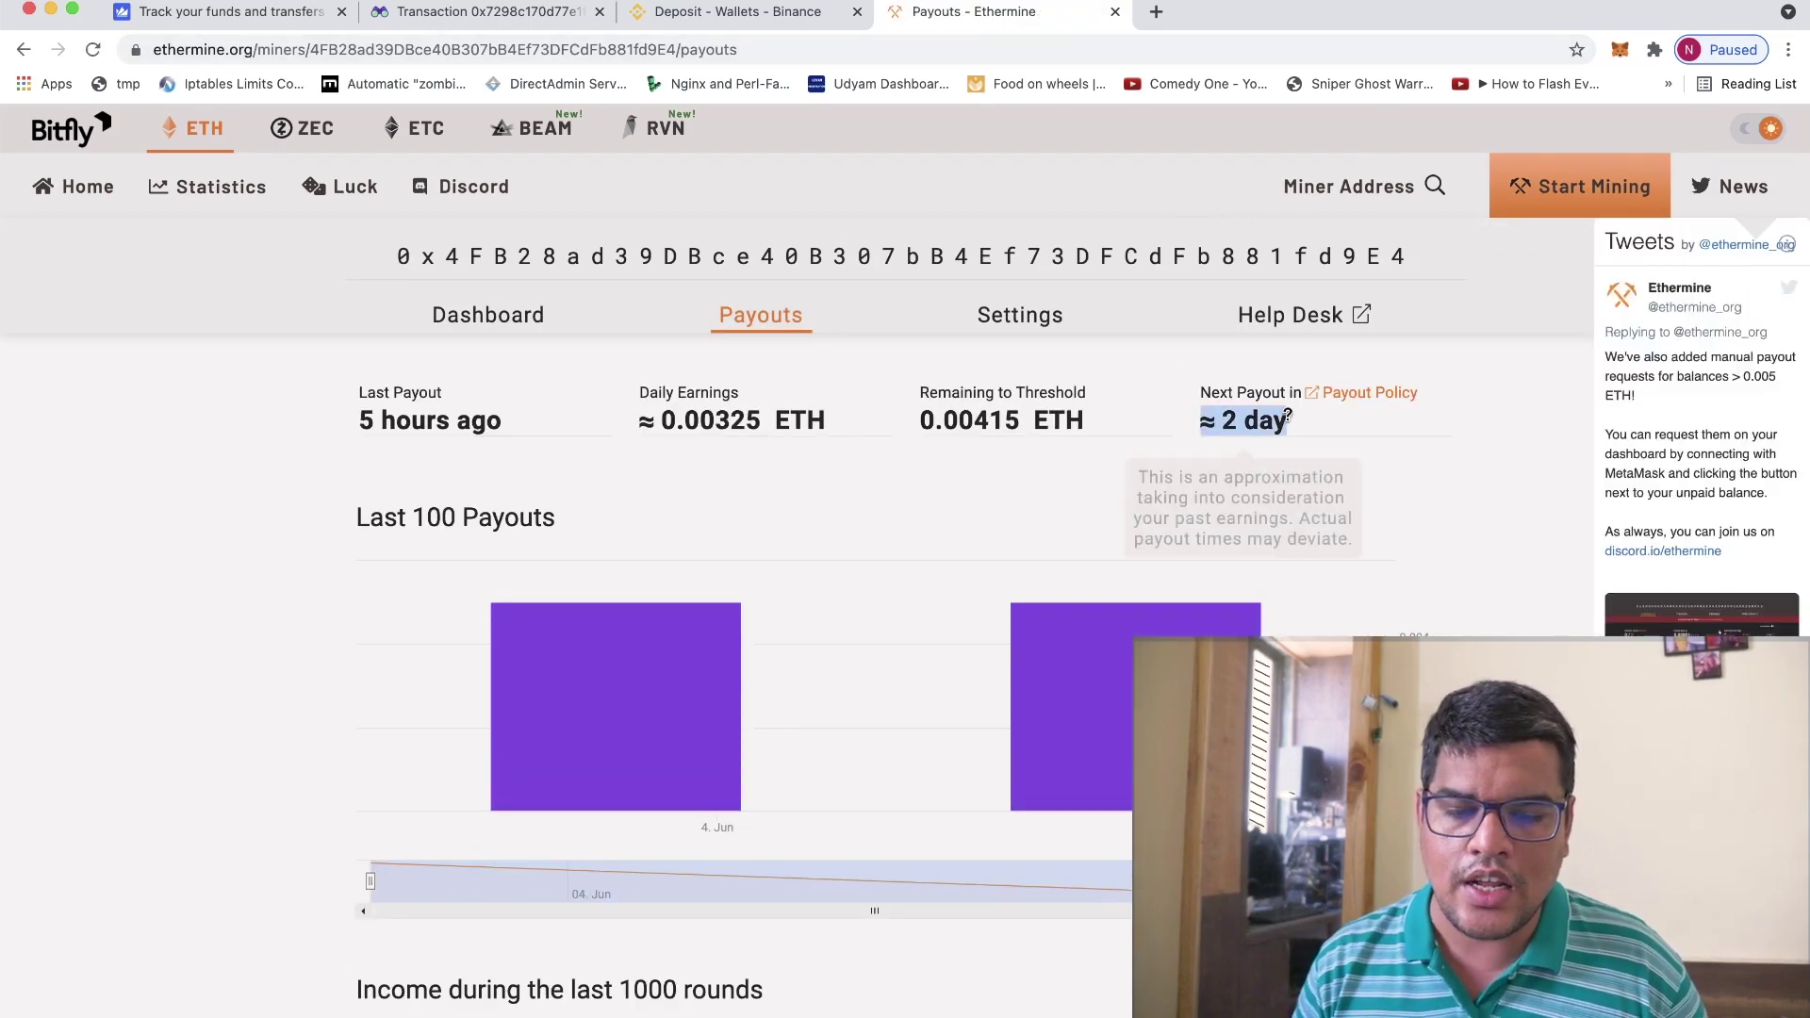
scroll(1292, 415, "down", 1)
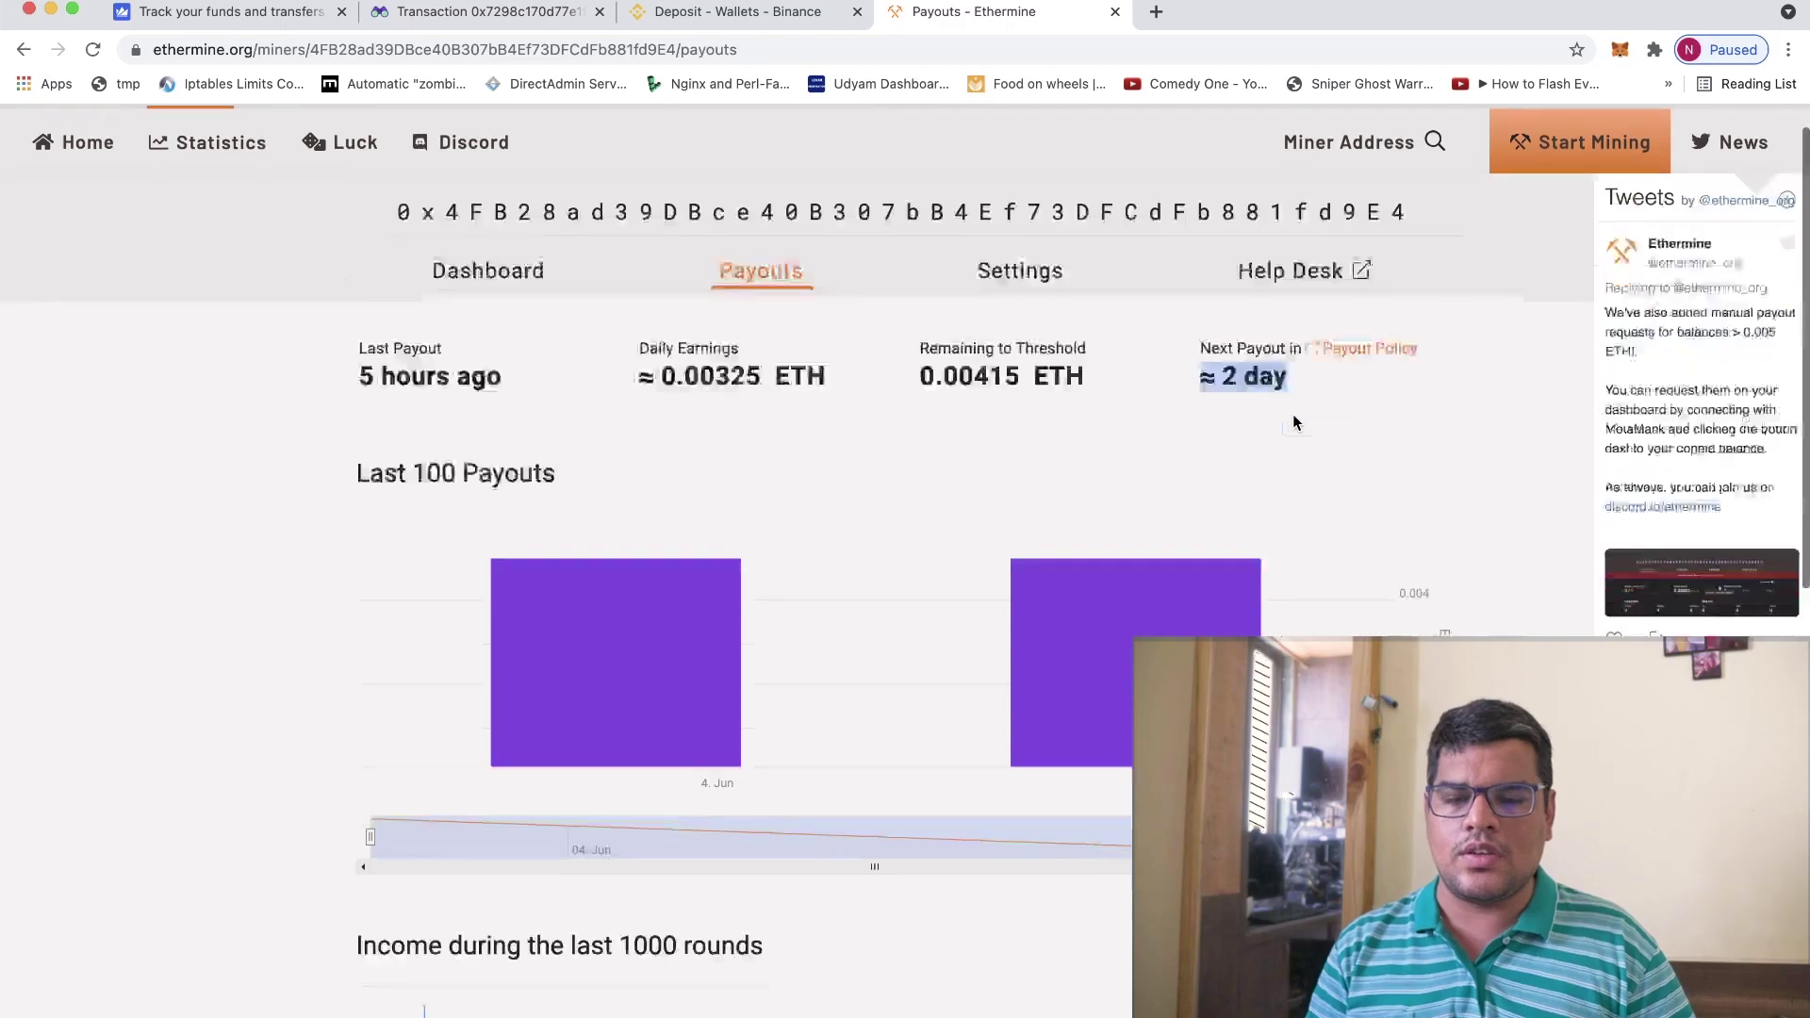
scroll(1294, 422, "down", 10)
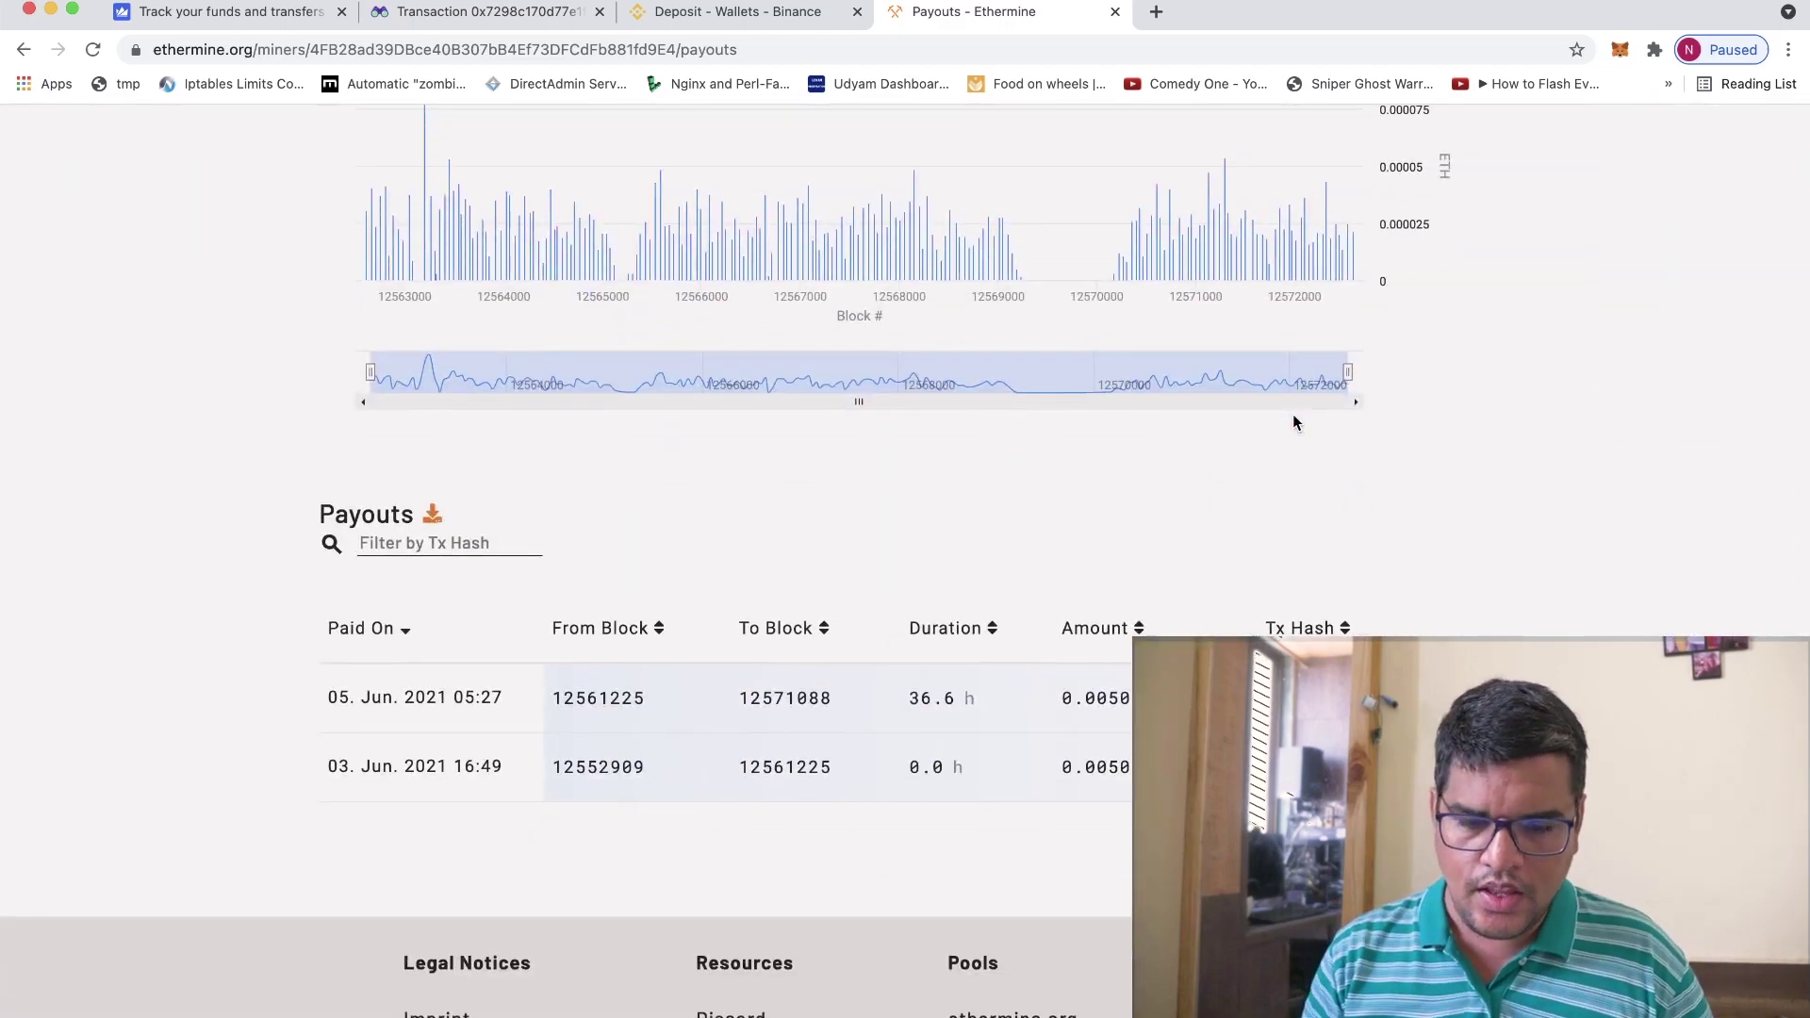
scroll(1295, 421, "up", 10)
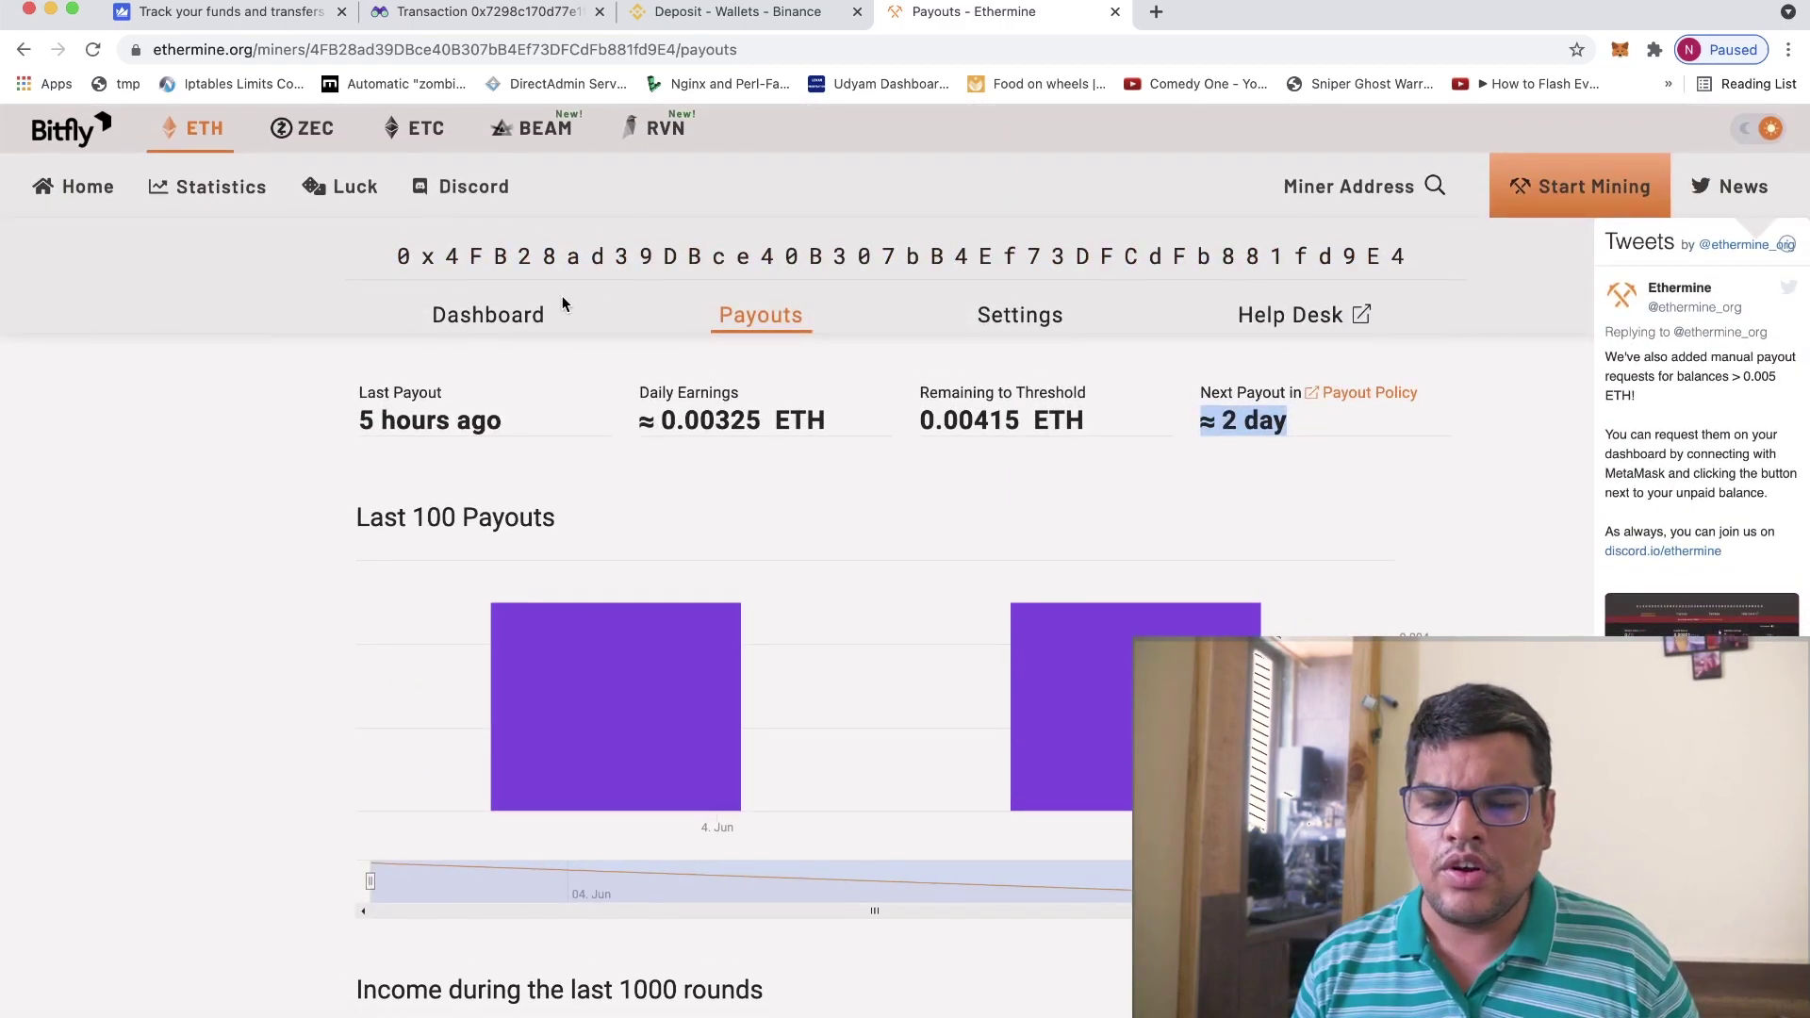
- Inspect the miner's Ethermine dashboard with its unpaid balance, hashrate and shares, and return to the payouts page
left_click(503, 318)
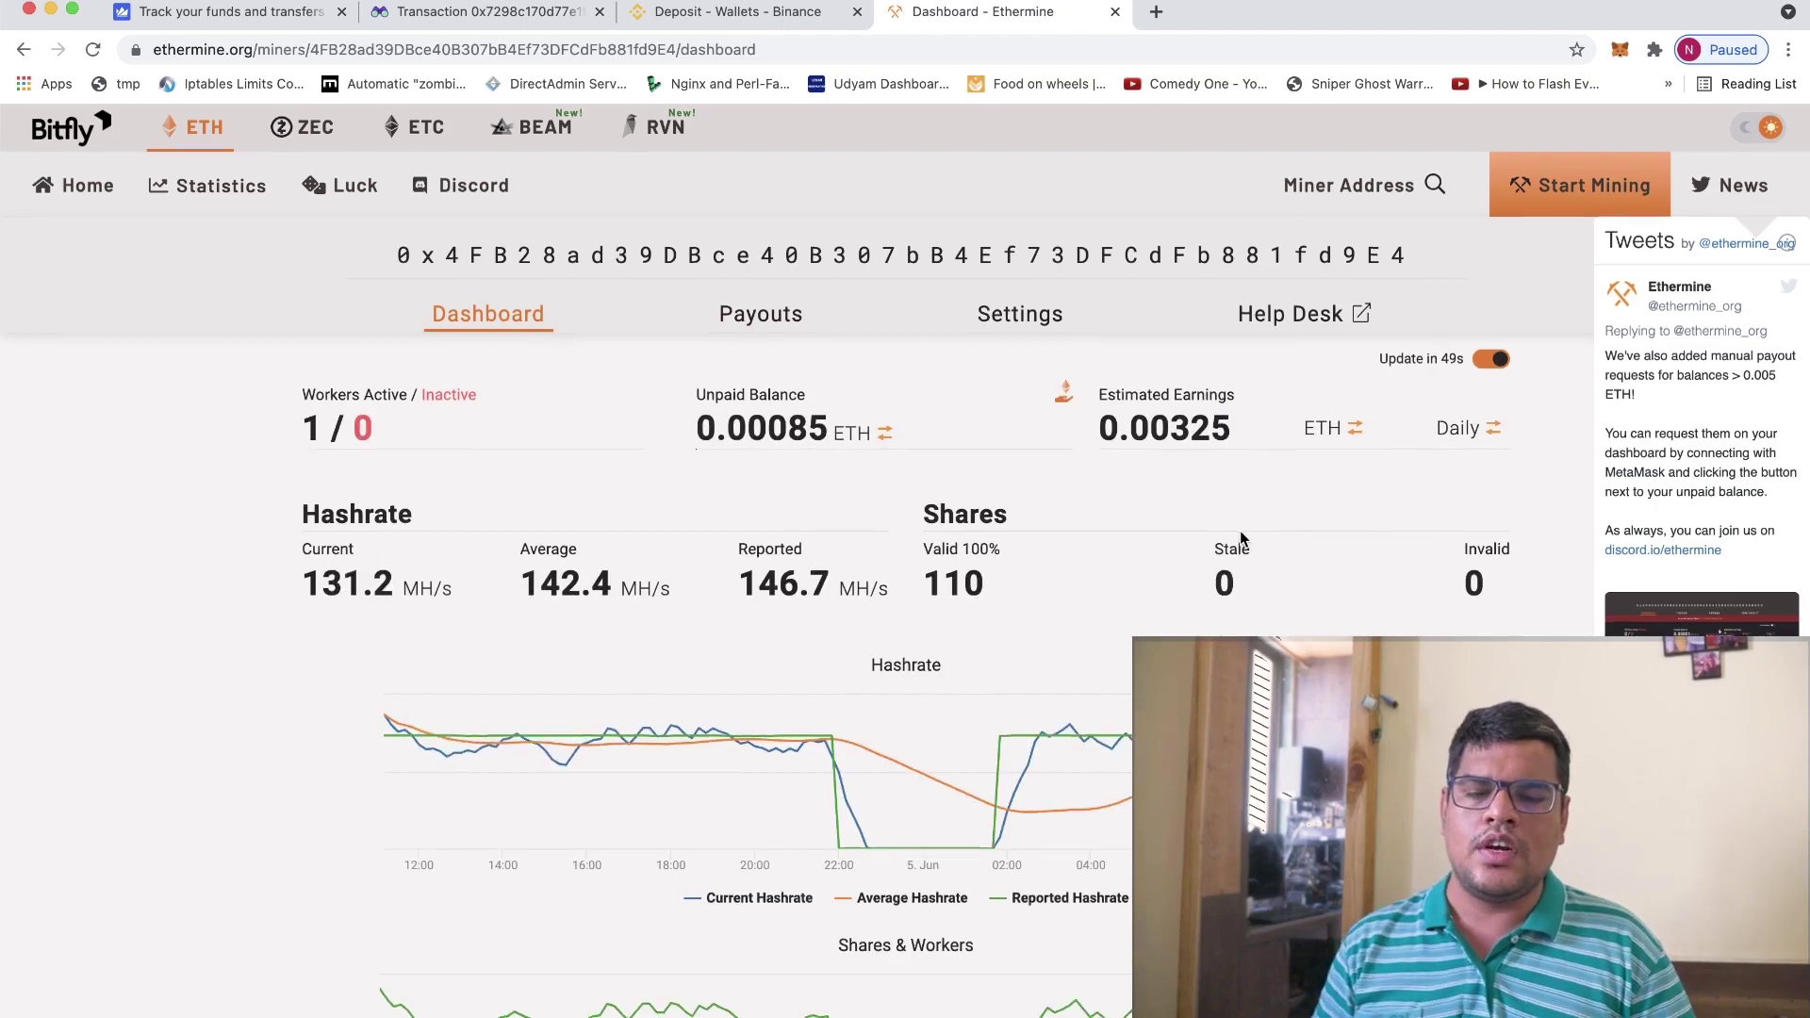
scroll(1240, 538, "down", 3)
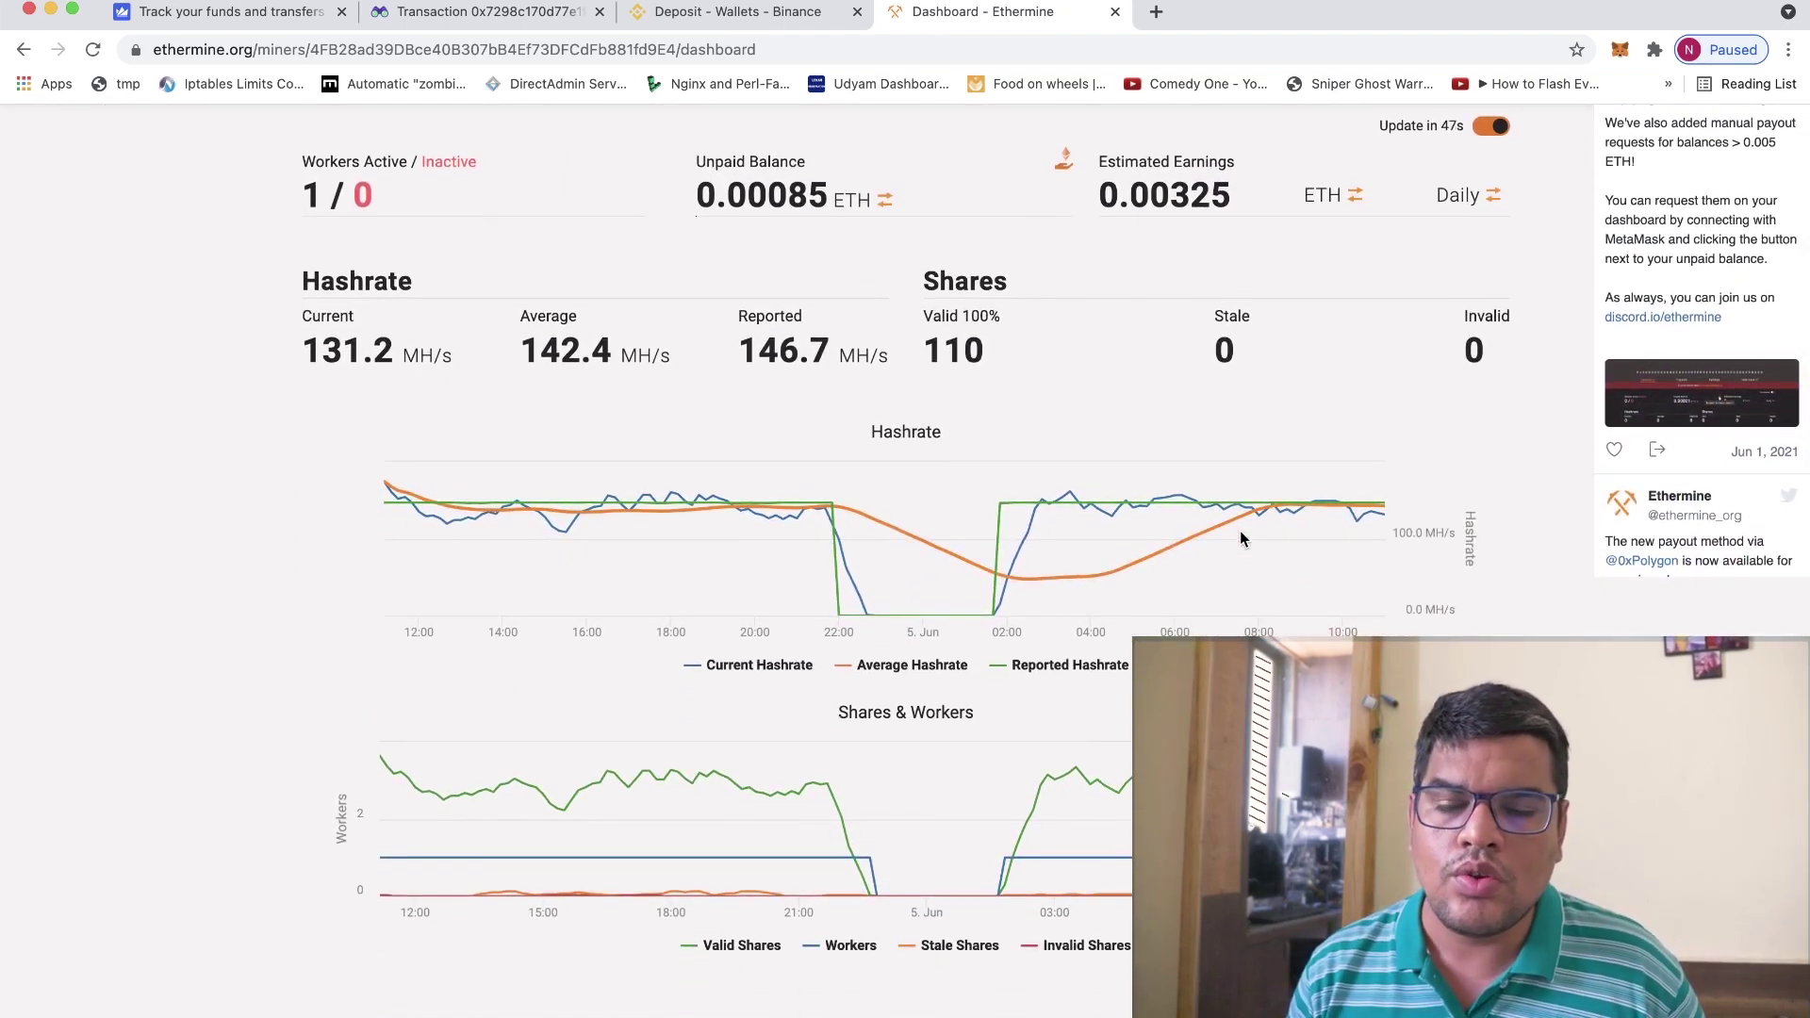
scroll(1240, 530, "up", 3)
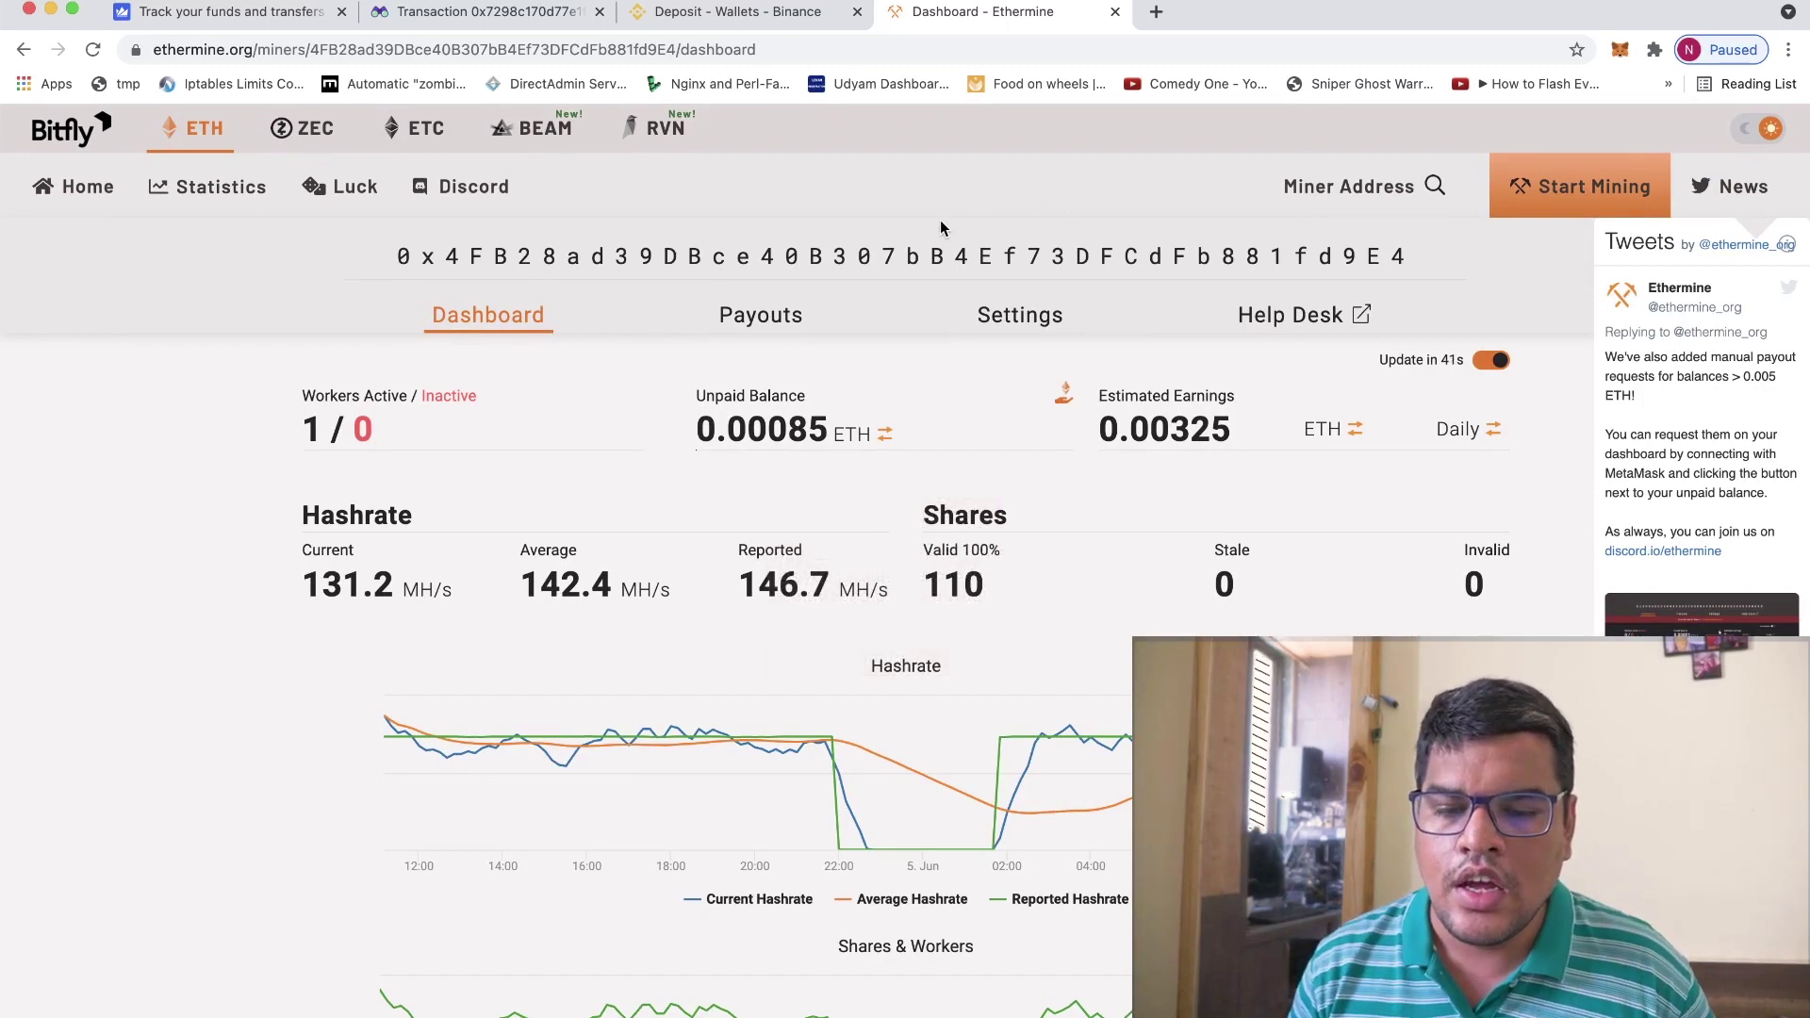
left_click(769, 323)
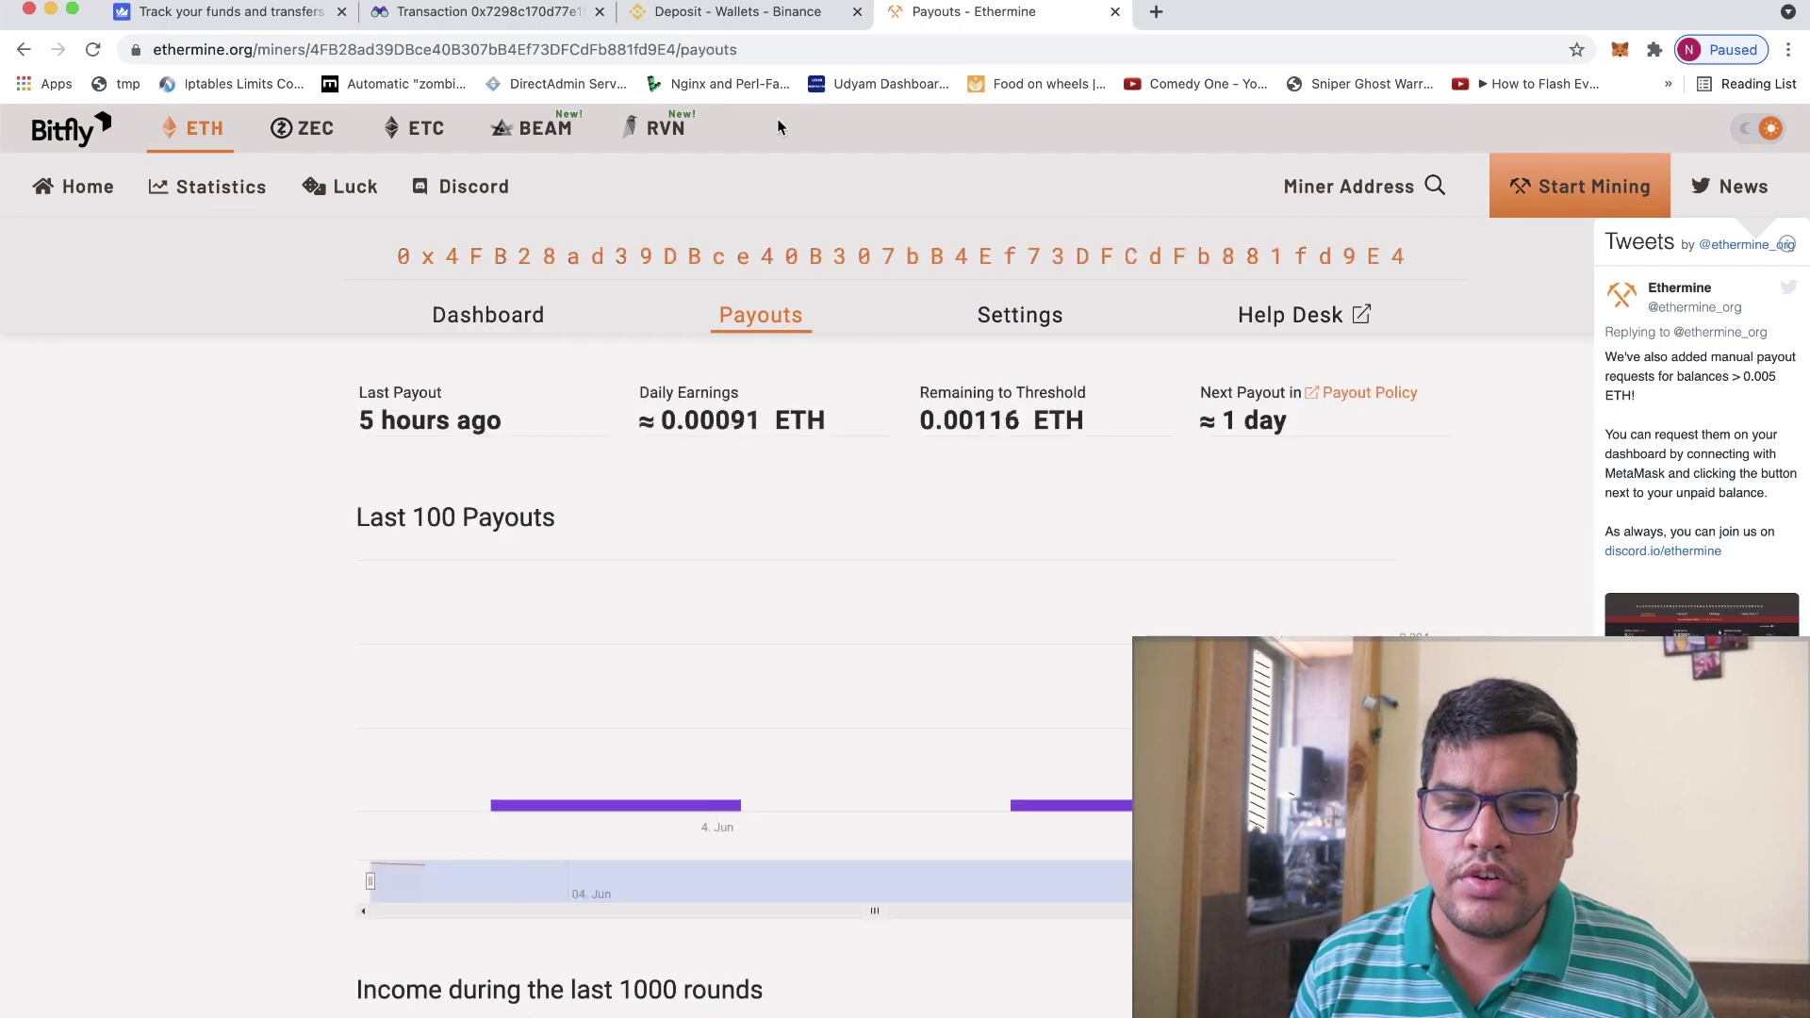
- Revisit Binance's USDT deposit page and look over the USDT transfer's transaction details in the block explorer
left_click(726, 14)
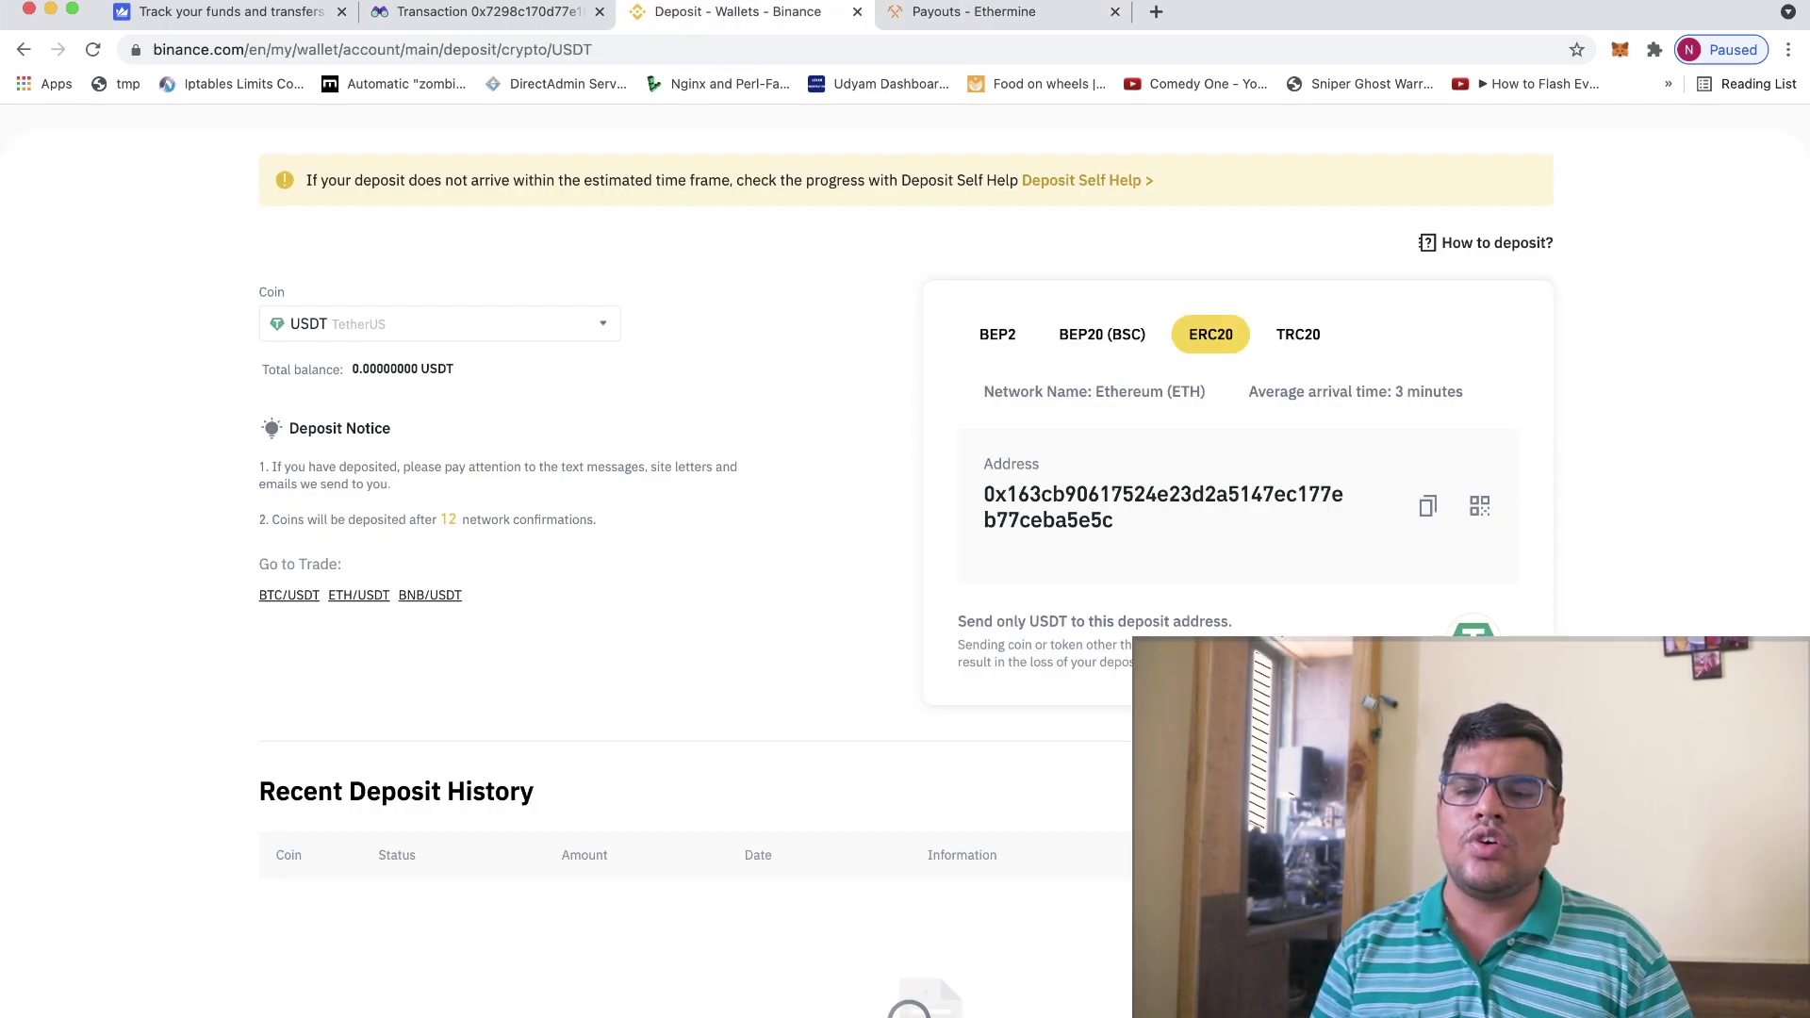
left_click(505, 11)
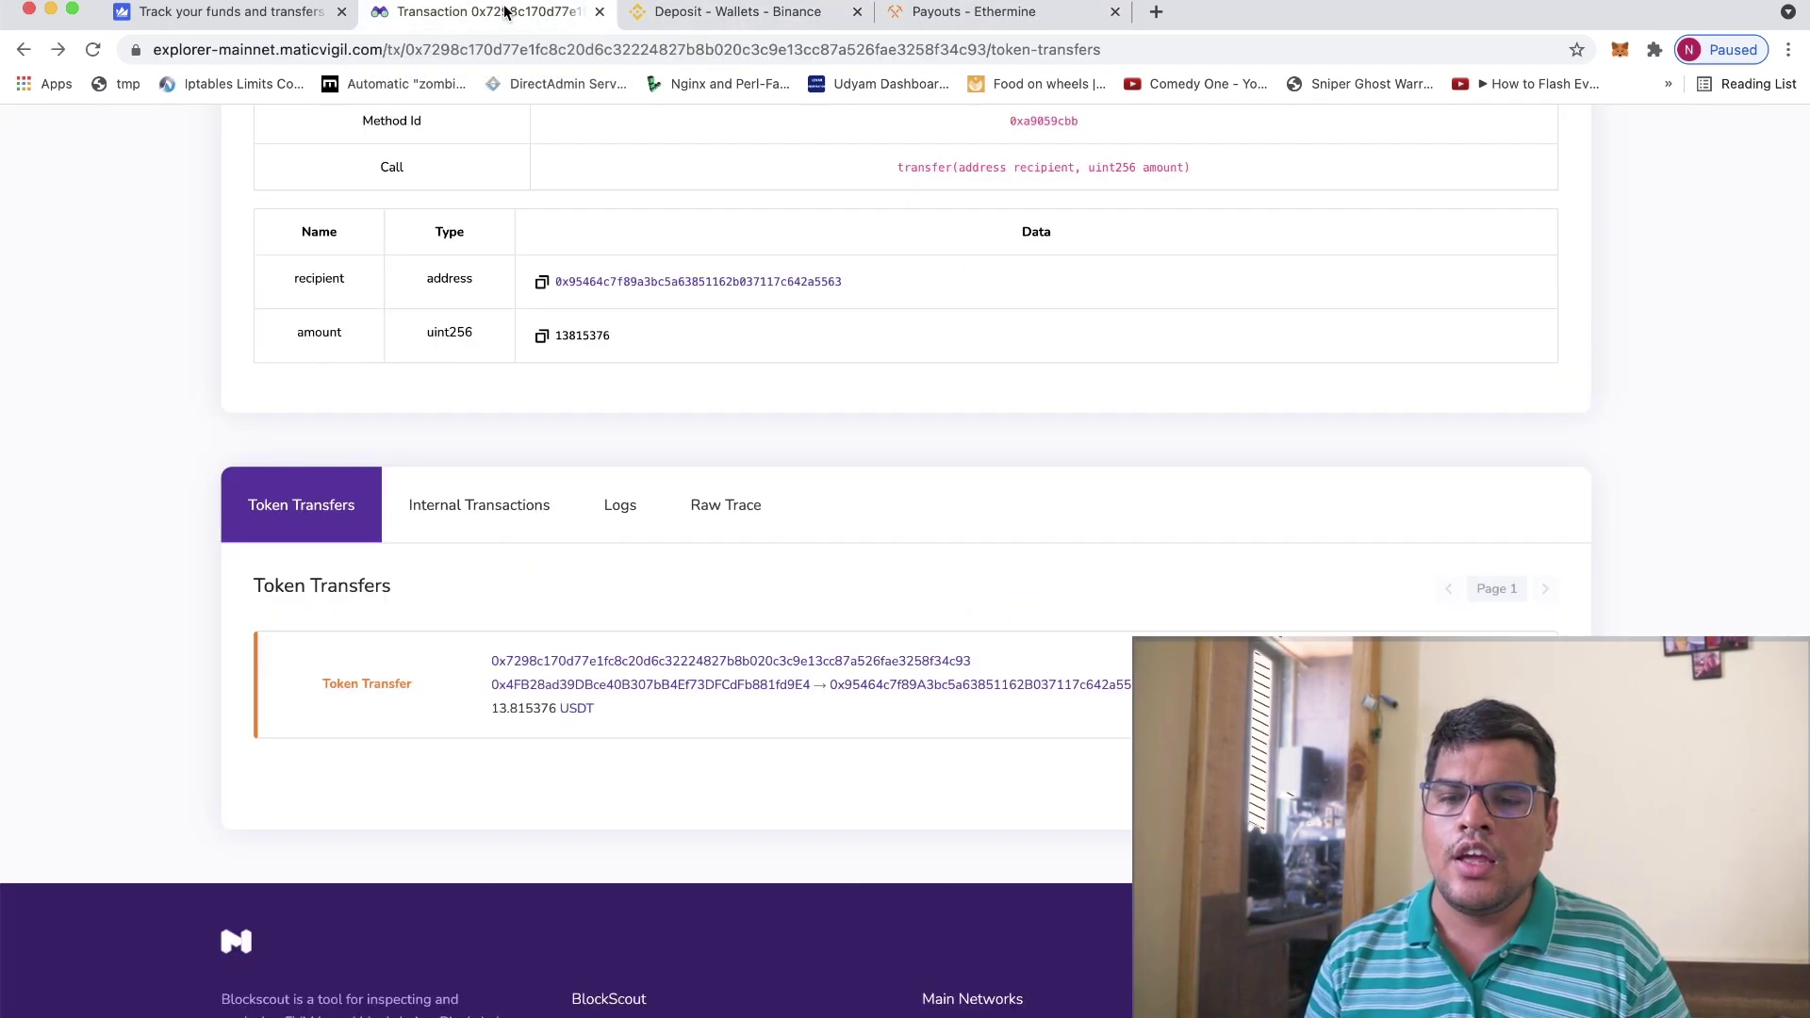
scroll(585, 488, "up", 8)
scroll(585, 488, "down", 10)
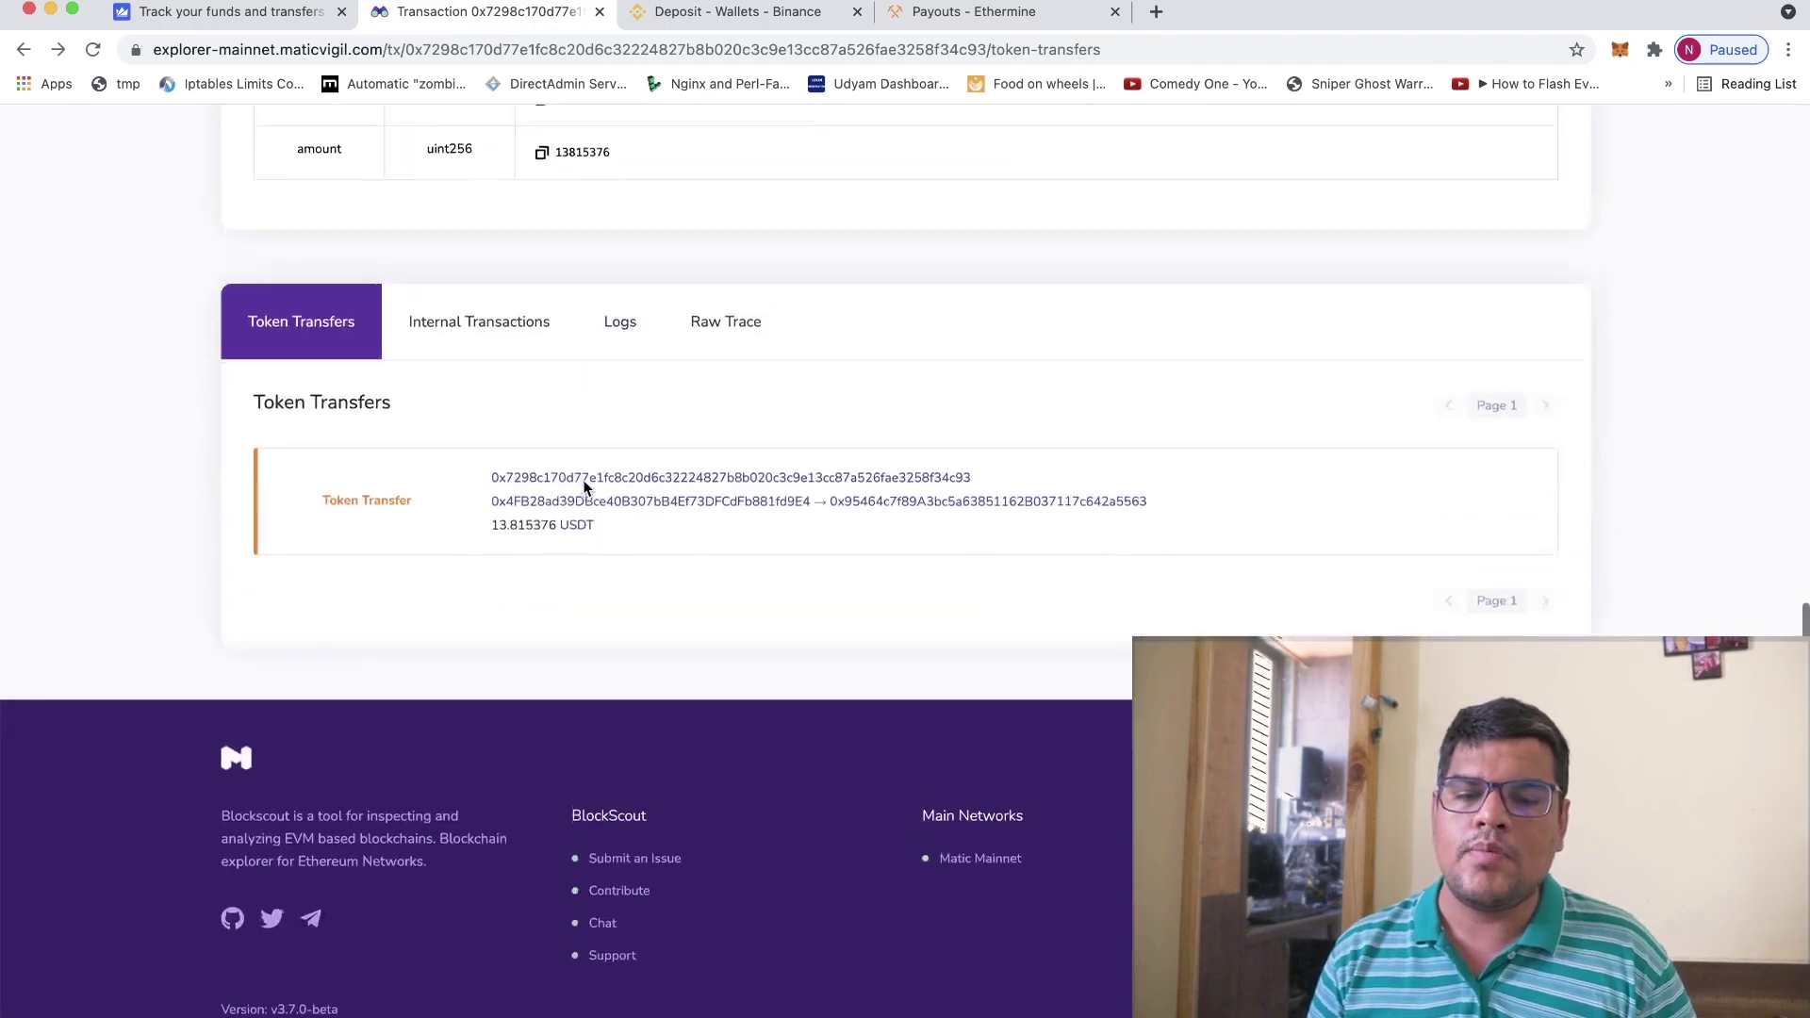
scroll(584, 489, "up", 1)
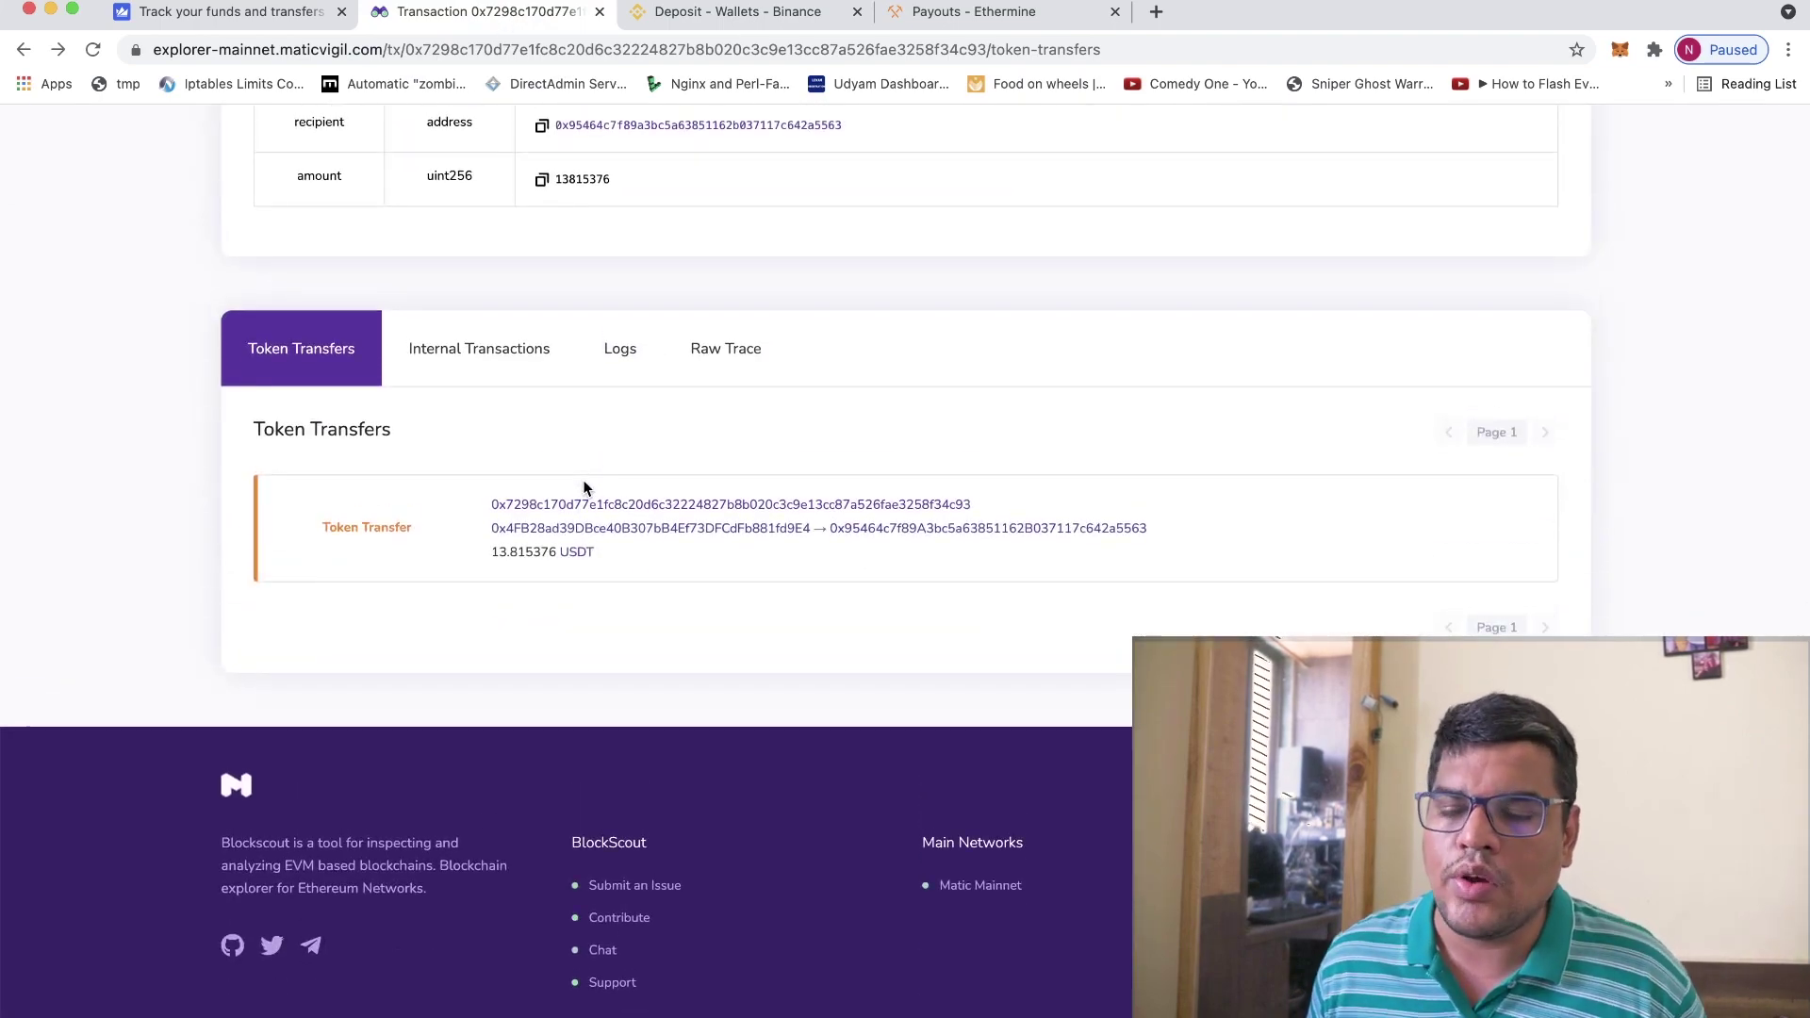